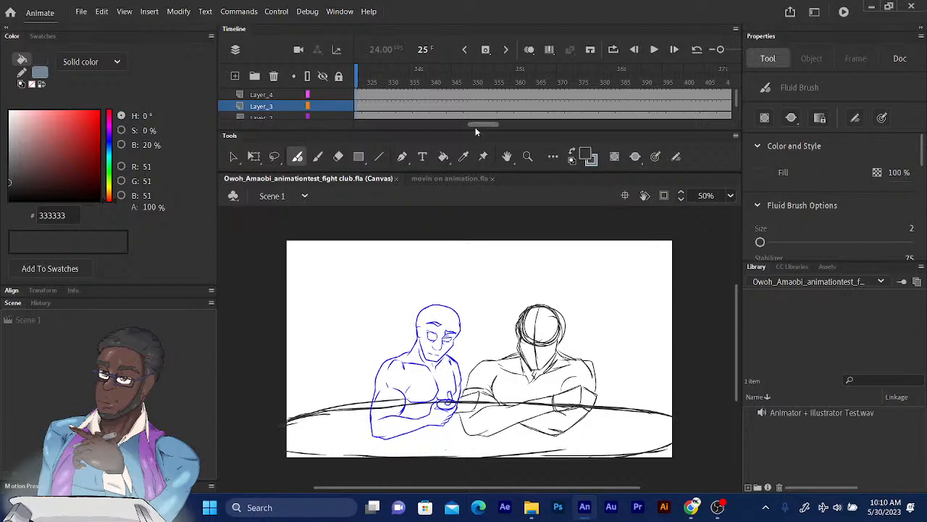
Examine the rough animation between frames 282 and 319, checking the drawings around the cut at frame 288
{"action": "left_click_drag", "start_coordinate": [474, 123], "coordinate": [487, 125]}
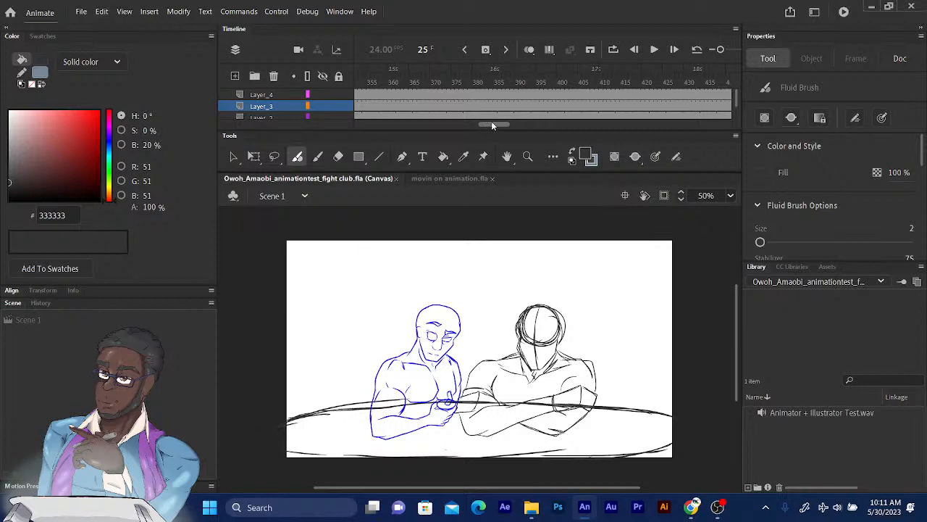
{"action": "scroll", "coordinate": [491, 124], "scroll_direction": "left", "scroll_amount": 5}
{"action": "scroll", "coordinate": [491, 124], "scroll_direction": "right", "scroll_amount": 1}
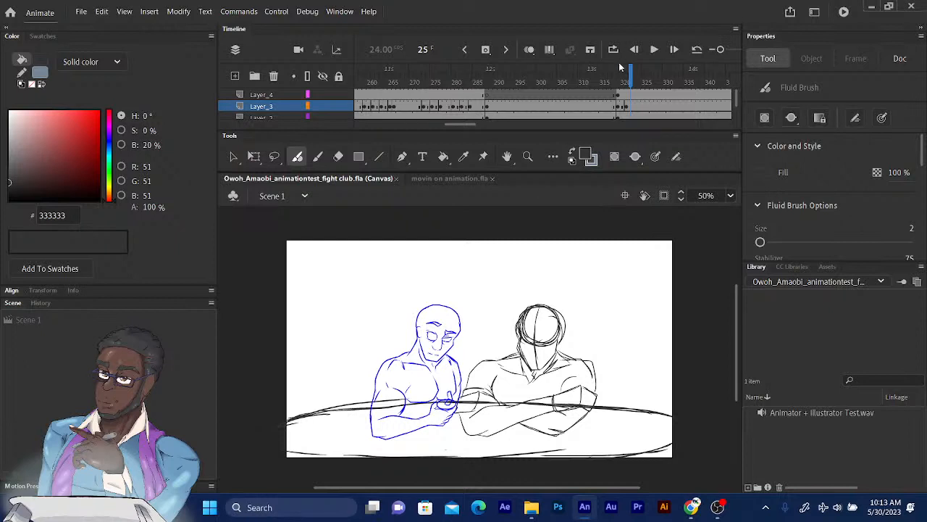
{"action": "left_click_drag", "start_coordinate": [631, 74], "coordinate": [630, 73]}
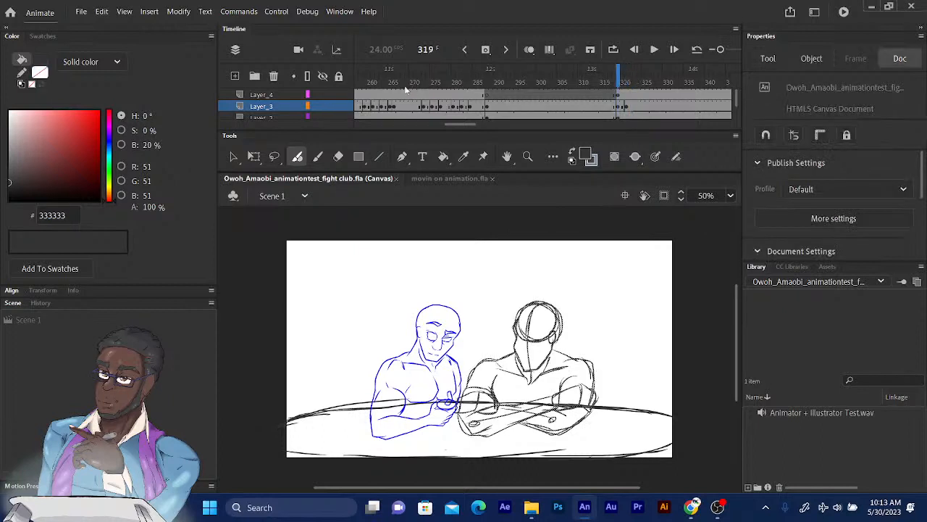
{"action": "key", "text": "XF86AudioMute"}
{"action": "left_click", "coordinate": [492, 75]}
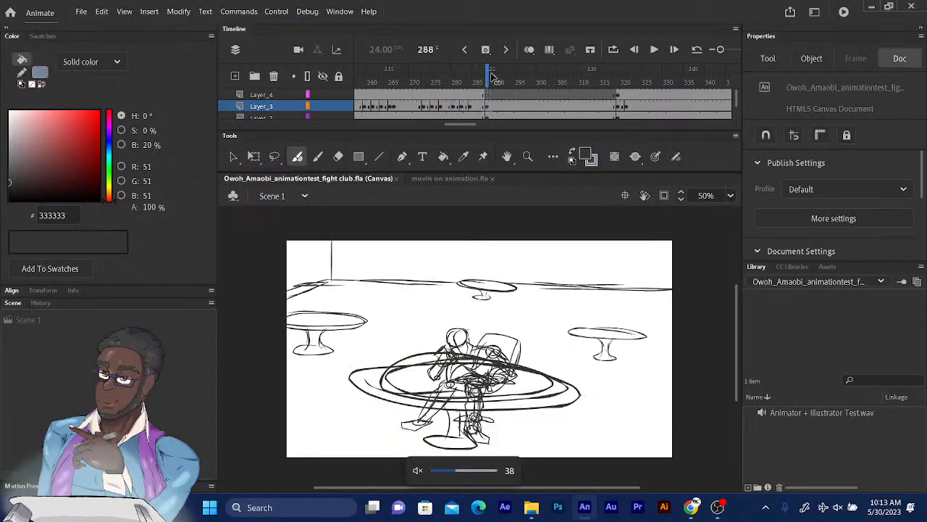
{"action": "key", "text": "alt+comma"}
{"action": "key", "text": "alt+comma"}
{"action": "key", "text": "comma"}
{"action": "key", "text": "period"}
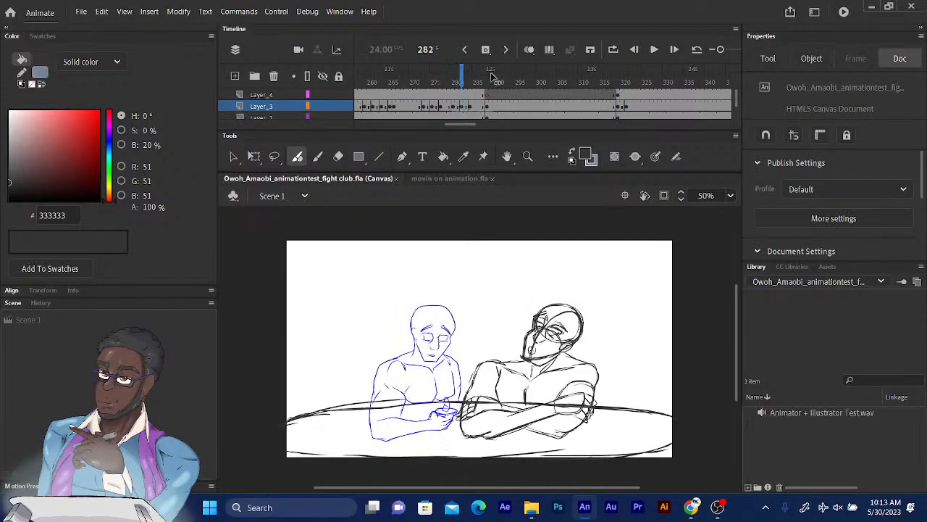
{"action": "key", "text": "period"}
{"action": "key", "text": "period"}
{"action": "key", "text": "period"}
{"action": "key", "text": "period"}
{"action": "key", "text": "period"}
{"action": "key", "text": "period"}
{"action": "key", "text": "period"}
{"action": "key", "text": "period"}
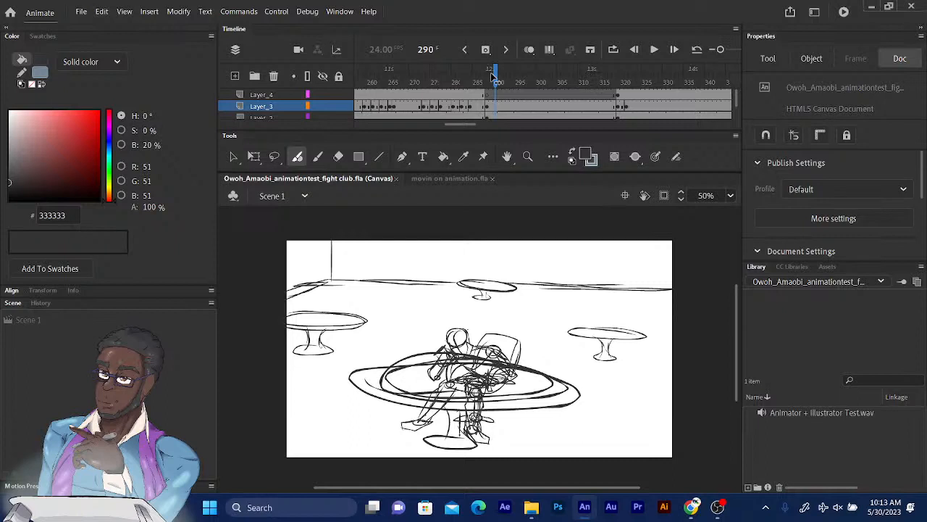
Hide and show Layer_2 at frame 290 to check which background artwork it holds
{"action": "left_click", "coordinate": [499, 78]}
{"action": "scroll", "coordinate": [738, 97], "scroll_direction": "down", "scroll_amount": 2}
{"action": "scroll", "coordinate": [738, 97], "scroll_direction": "up", "scroll_amount": 2}
{"action": "scroll", "coordinate": [737, 106], "scroll_direction": "down", "scroll_amount": 1}
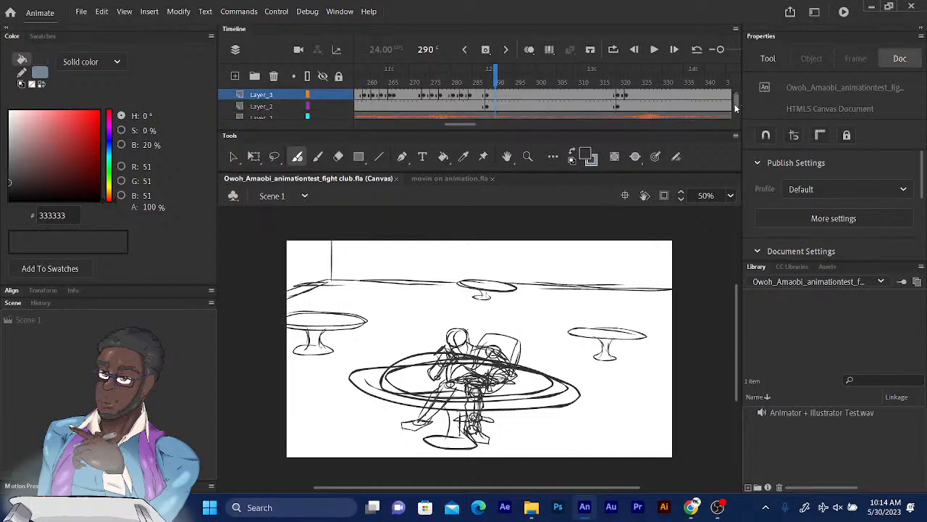
{"action": "left_click", "coordinate": [323, 112]}
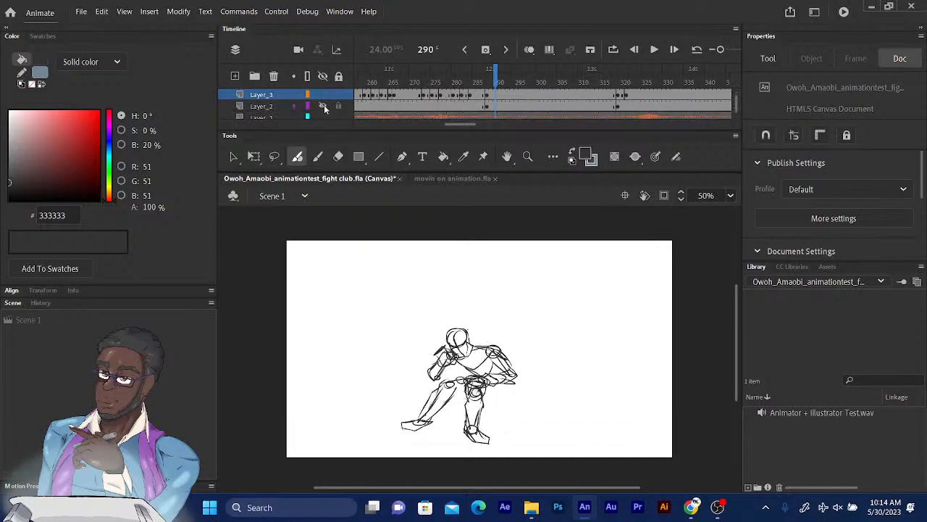
{"action": "left_click", "coordinate": [323, 111]}
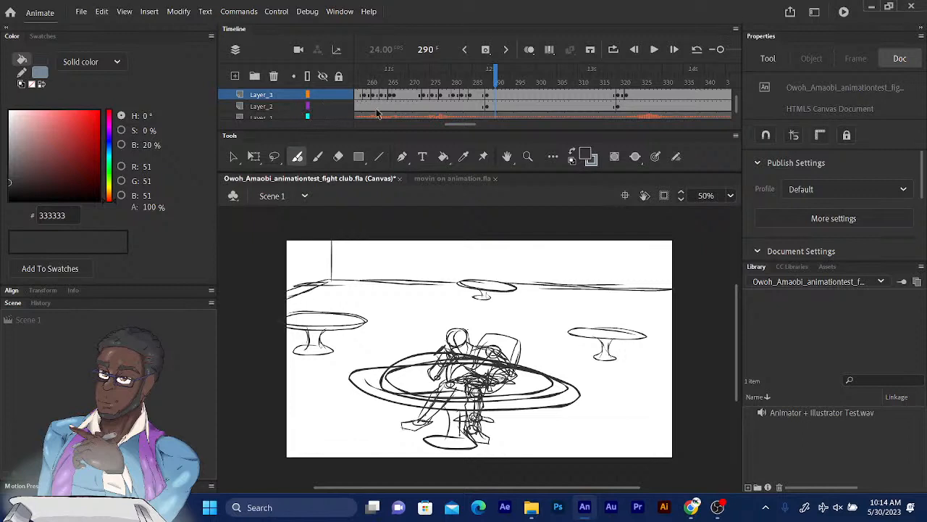
Set the Fluid Brush fill colour to blue, #0000FF
{"action": "left_click", "coordinate": [572, 157]}
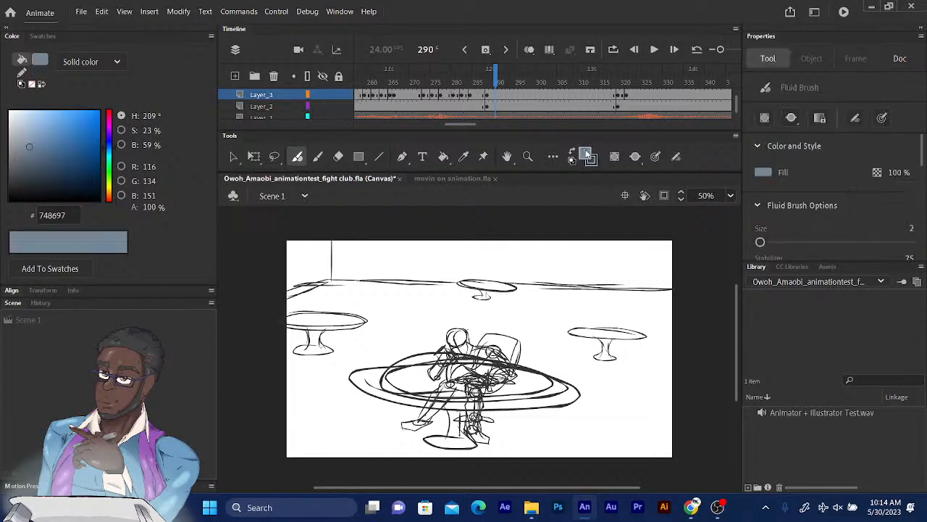
{"action": "left_click", "coordinate": [586, 154]}
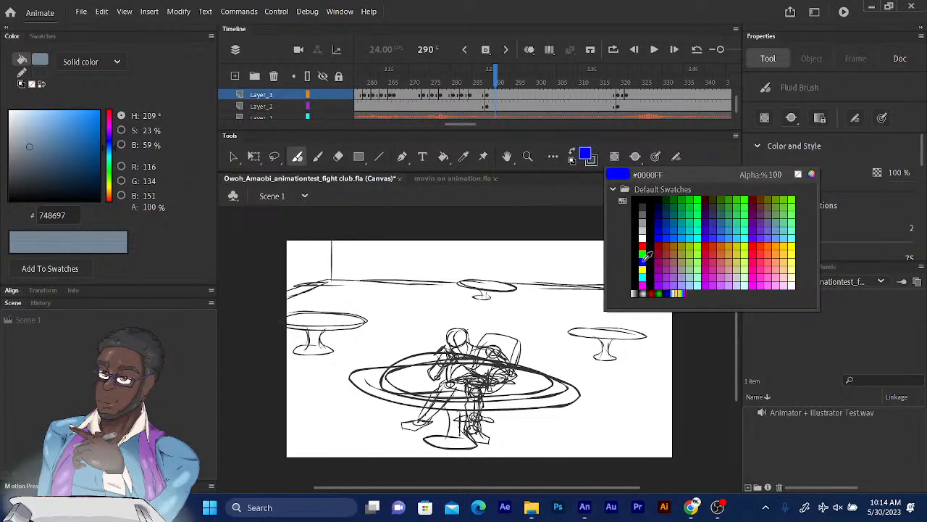
{"action": "left_click", "coordinate": [643, 260]}
Add a layer directly above Layer_2 with blank keyframes at frames 288 and 319, and go back to frame 288
{"action": "left_click", "coordinate": [264, 106]}
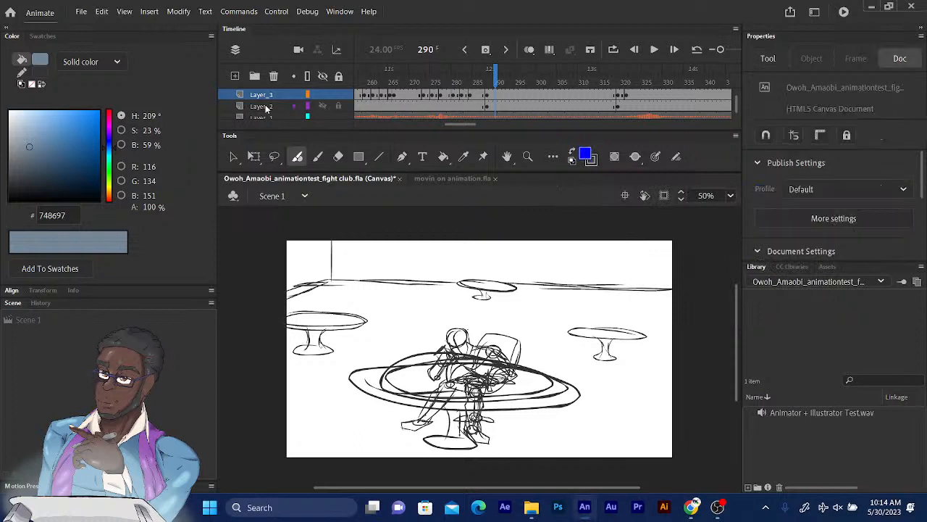
{"action": "left_click", "coordinate": [235, 76]}
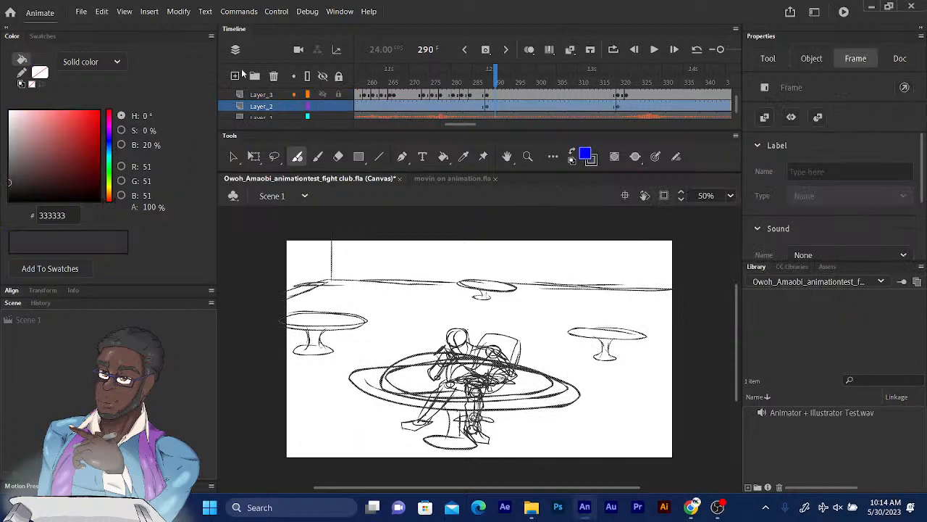
{"action": "left_click", "coordinate": [488, 106]}
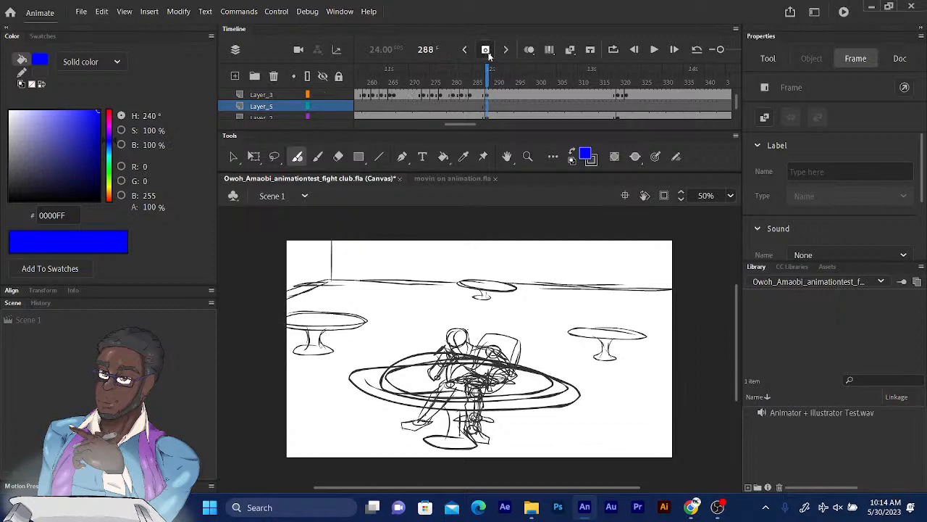
{"action": "left_click", "coordinate": [492, 80]}
{"action": "left_click_drag", "start_coordinate": [489, 79], "coordinate": [618, 87]}
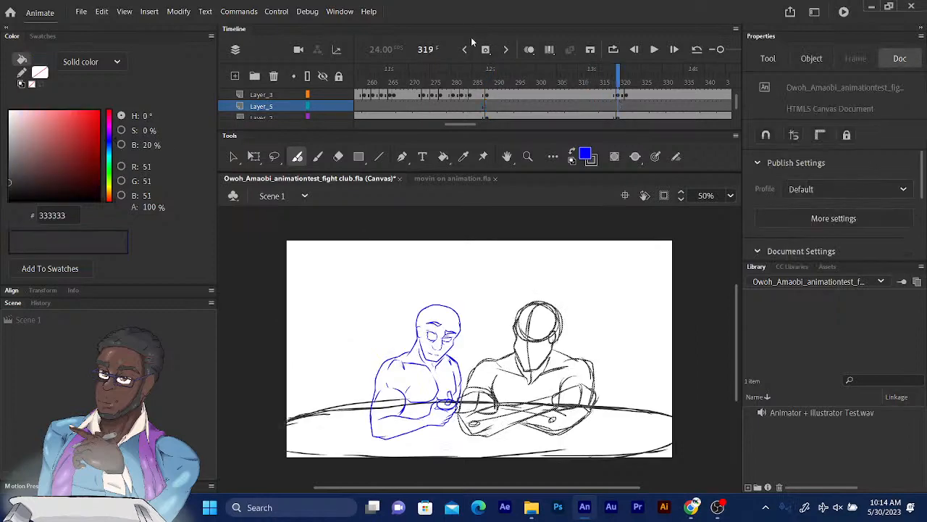
{"action": "left_click", "coordinate": [499, 77]}
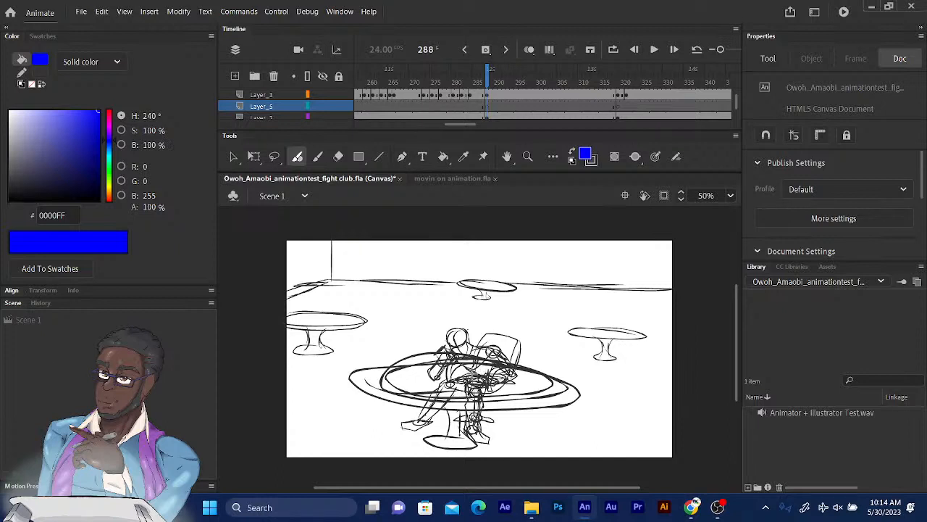
Trace the centre chair's seat, backrest and base in blue on the new layer at frame 288, using brush size 4
{"action": "mouse_move", "coordinate": [479, 374]}
{"action": "left_mouse_down"}
{"action": "mouse_move", "coordinate": [445, 382]}
{"action": "mouse_move", "coordinate": [461, 389]}
{"action": "mouse_move", "coordinate": [464, 373]}
{"action": "left_mouse_up"}
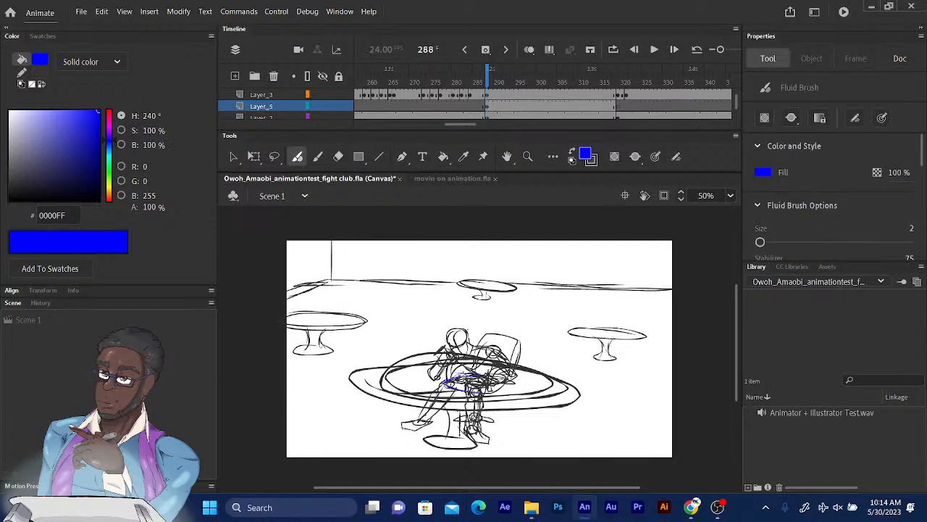
{"action": "left_click_drag", "start_coordinate": [465, 374], "coordinate": [505, 378]}
{"action": "key", "text": "bracketright"}
{"action": "key", "text": "bracketright"}
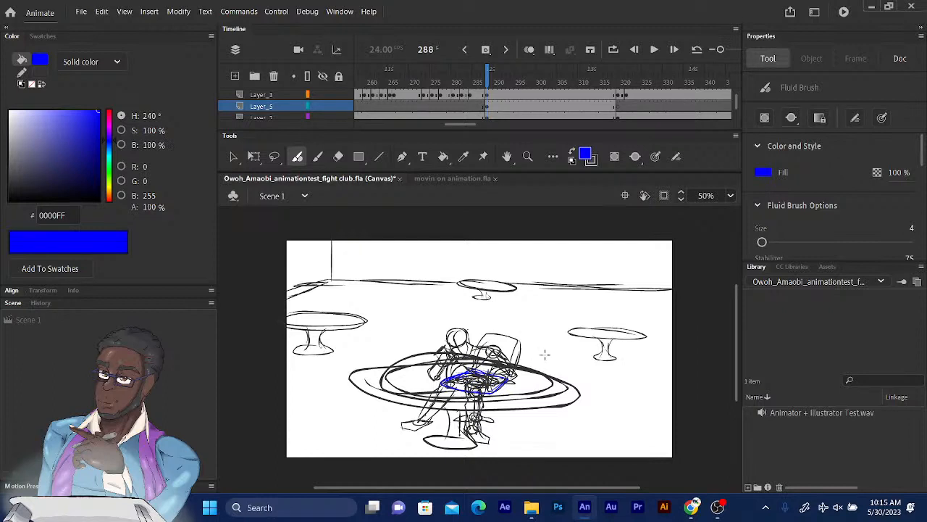
{"action": "mouse_move", "coordinate": [507, 377]}
{"action": "left_mouse_down"}
{"action": "mouse_move", "coordinate": [518, 340]}
{"action": "mouse_move", "coordinate": [513, 377]}
{"action": "mouse_move", "coordinate": [500, 387]}
{"action": "left_mouse_up"}
{"action": "mouse_move", "coordinate": [493, 333]}
{"action": "left_mouse_down"}
{"action": "mouse_move", "coordinate": [472, 367]}
{"action": "mouse_move", "coordinate": [496, 334]}
{"action": "mouse_move", "coordinate": [523, 343]}
{"action": "left_mouse_up"}
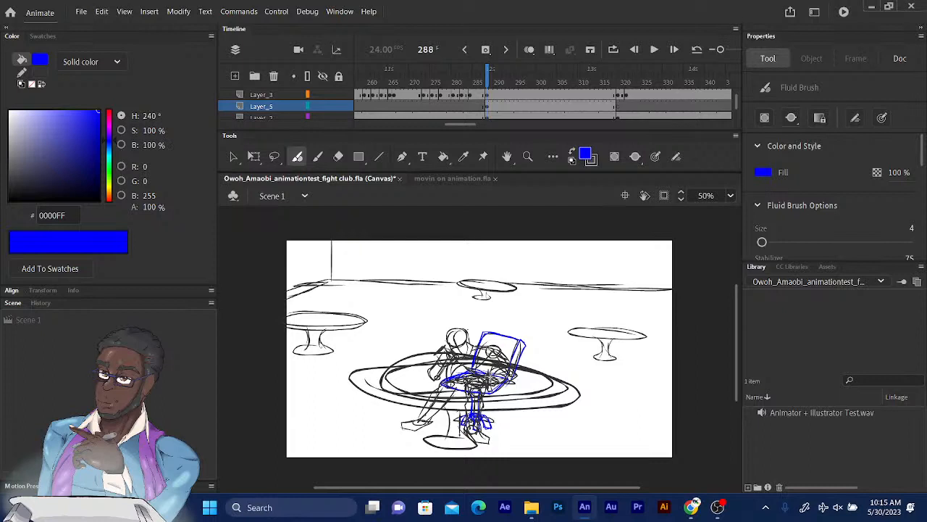
{"action": "left_click", "coordinate": [323, 95]}
{"action": "left_click", "coordinate": [323, 95]}
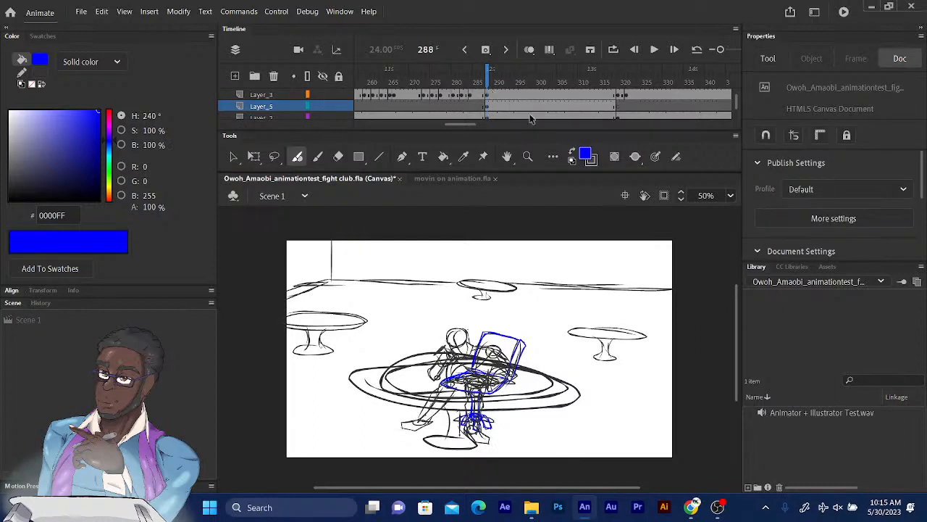
Set the fill colour to red, #FF0000, and draw a circle around the seated figure's head
{"action": "left_click", "coordinate": [586, 155]}
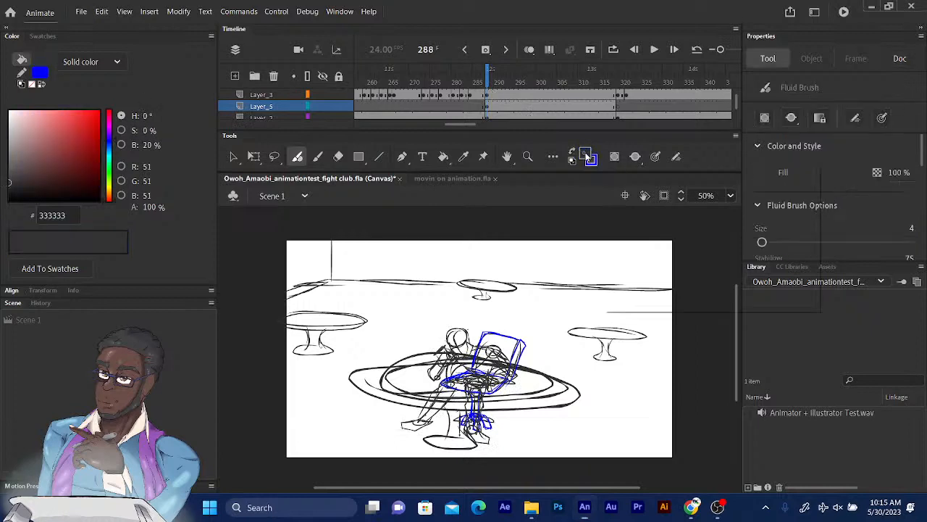
{"action": "left_click", "coordinate": [586, 155]}
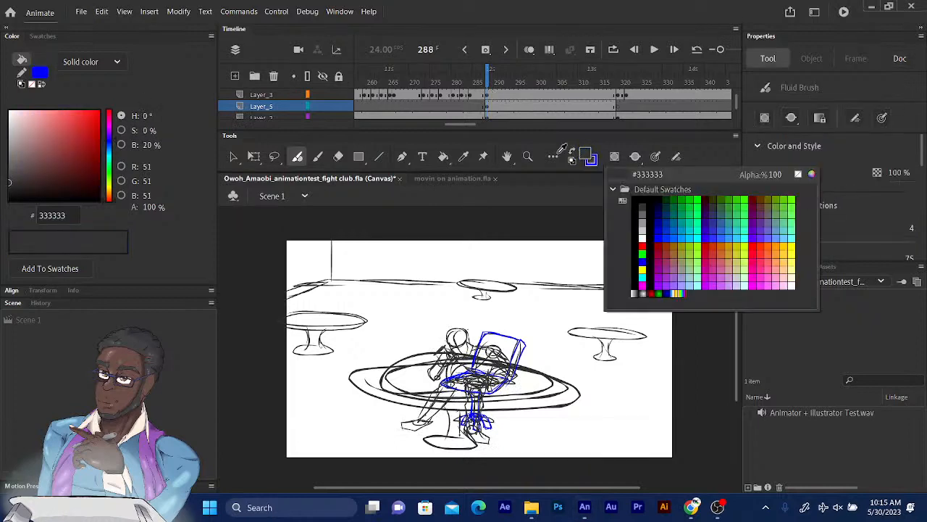
{"action": "left_click", "coordinate": [643, 244]}
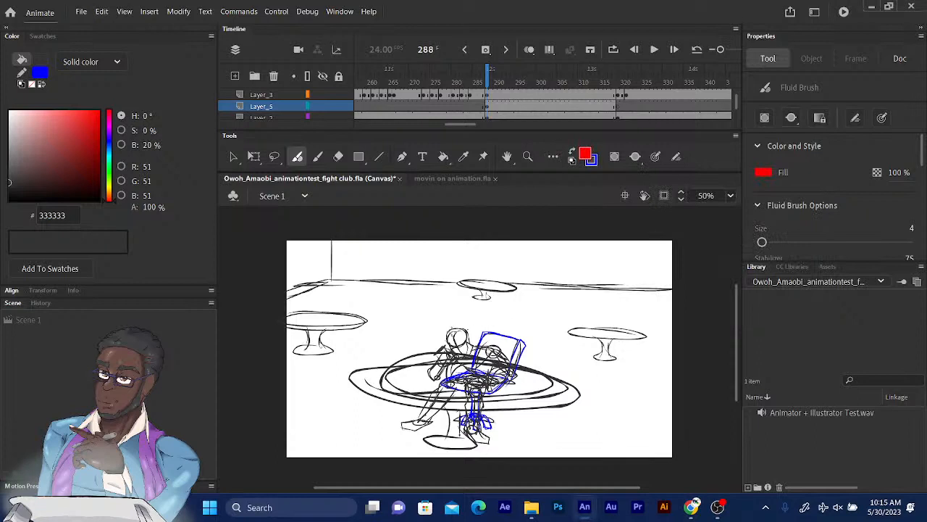
{"action": "mouse_move", "coordinate": [457, 327]}
{"action": "left_mouse_down"}
{"action": "mouse_move", "coordinate": [463, 345]}
{"action": "mouse_move", "coordinate": [450, 327]}
{"action": "mouse_move", "coordinate": [465, 330]}
{"action": "mouse_move", "coordinate": [449, 340]}
{"action": "mouse_move", "coordinate": [471, 331]}
{"action": "left_mouse_up"}
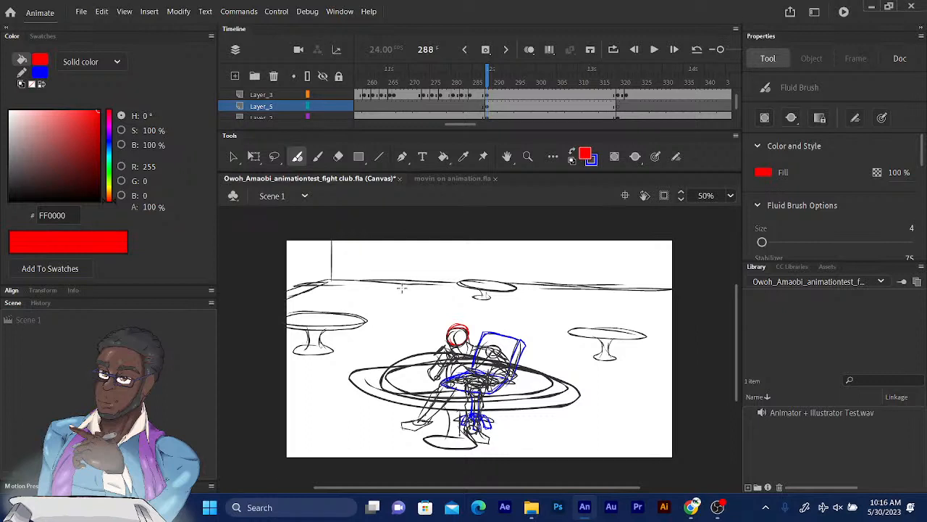
Delete the rough seated figure from Layer_3 at frame 288
{"action": "left_click", "coordinate": [488, 96]}
{"action": "left_click", "coordinate": [488, 95]}
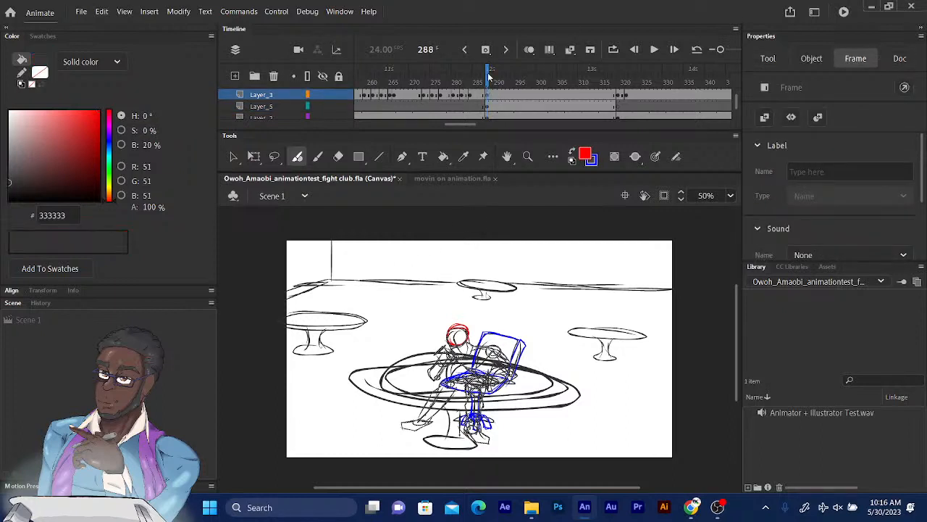
{"action": "key", "text": "Delete"}
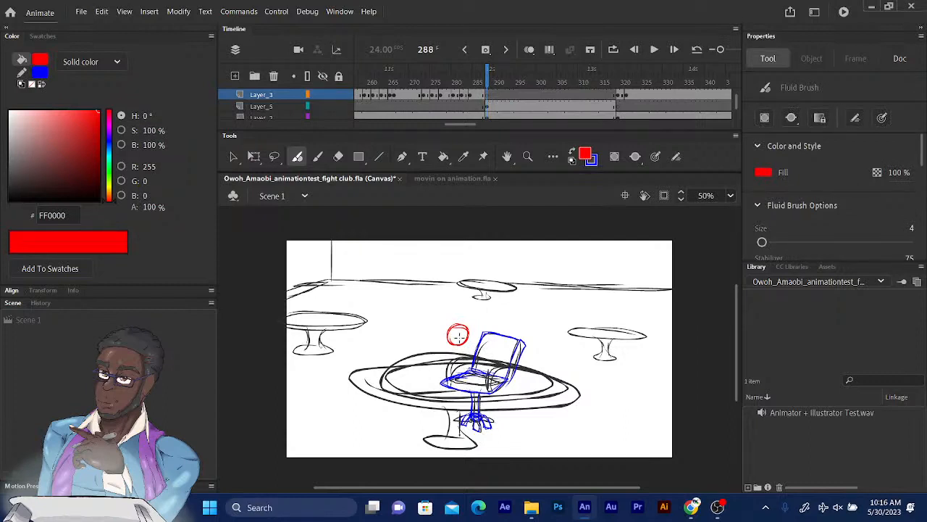
Remove the red head circle from the chair layer and select Layer_3's keyframe at frame 288
{"action": "left_click", "coordinate": [337, 157]}
{"action": "mouse_move", "coordinate": [455, 331]}
{"action": "left_mouse_down"}
{"action": "mouse_move", "coordinate": [445, 321]}
{"action": "mouse_move", "coordinate": [453, 323]}
{"action": "left_mouse_up"}
{"action": "key", "text": "ctrl+z"}
{"action": "left_click", "coordinate": [491, 108]}
{"action": "left_click", "coordinate": [487, 95]}
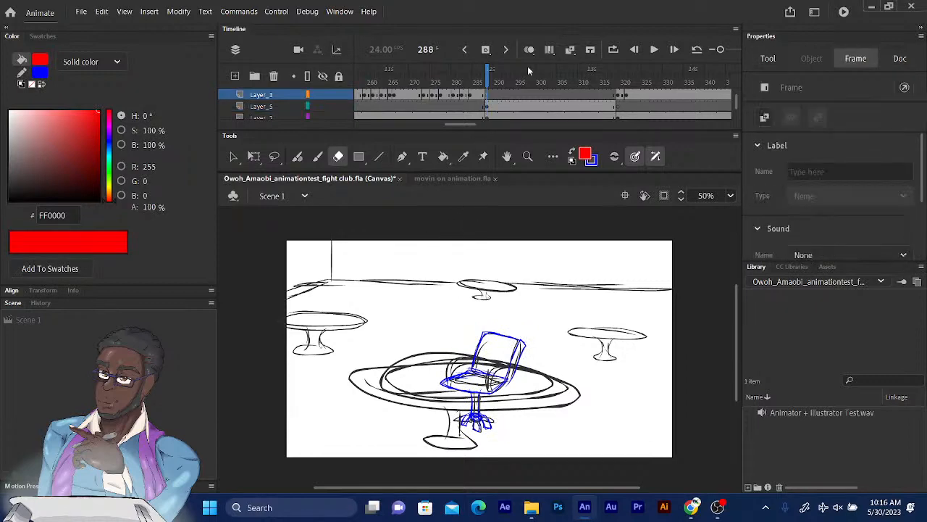
{"action": "left_click", "coordinate": [317, 158]}
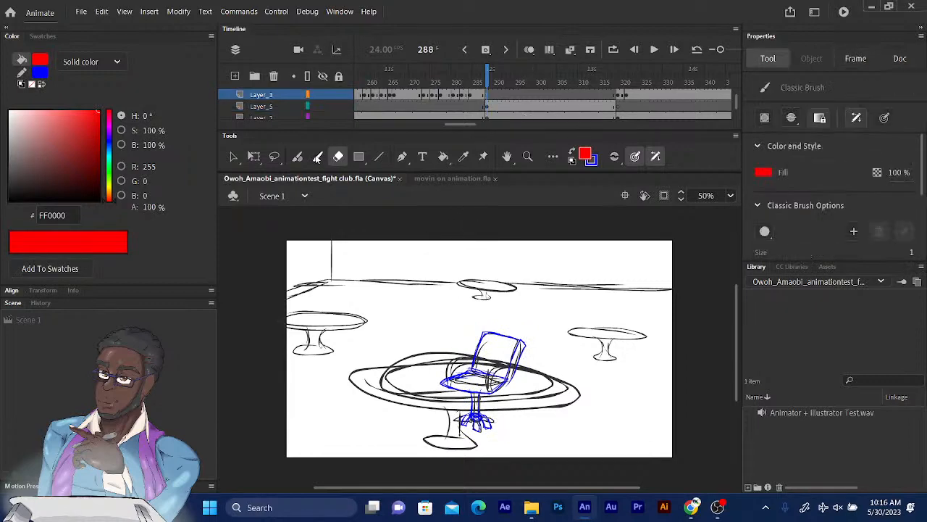
{"action": "left_click", "coordinate": [297, 157]}
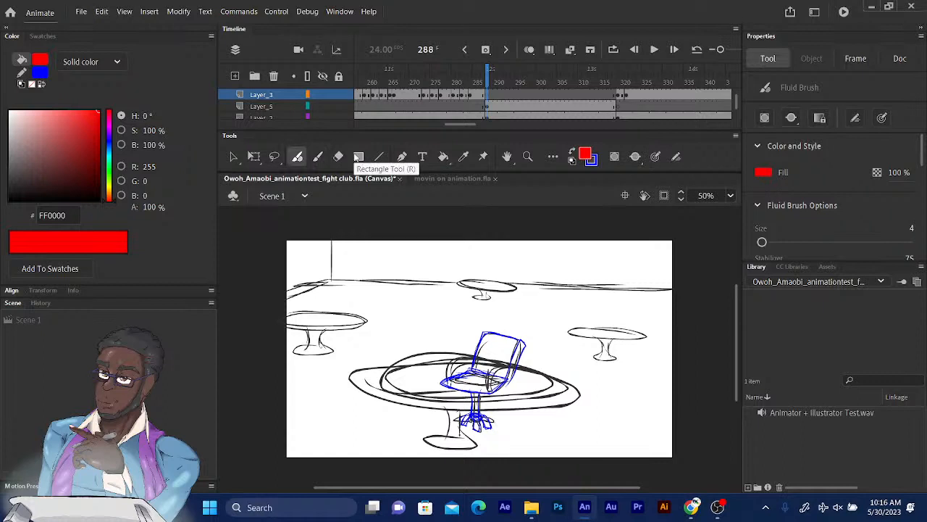
{"action": "left_click", "coordinate": [316, 159]}
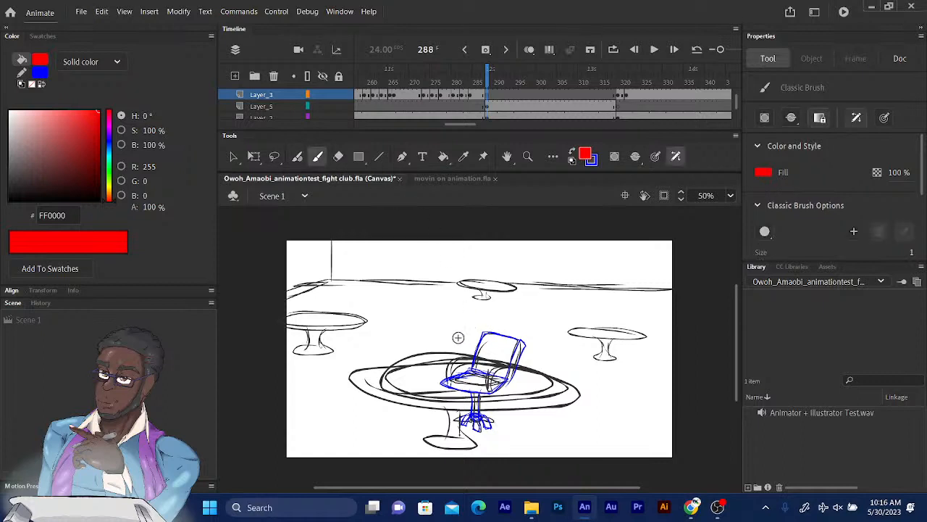
{"action": "mouse_move", "coordinate": [457, 331]}
{"action": "left_mouse_down"}
{"action": "mouse_move", "coordinate": [455, 339]}
{"action": "mouse_move", "coordinate": [467, 329]}
{"action": "mouse_move", "coordinate": [456, 333]}
{"action": "mouse_move", "coordinate": [458, 346]}
{"action": "left_mouse_up"}
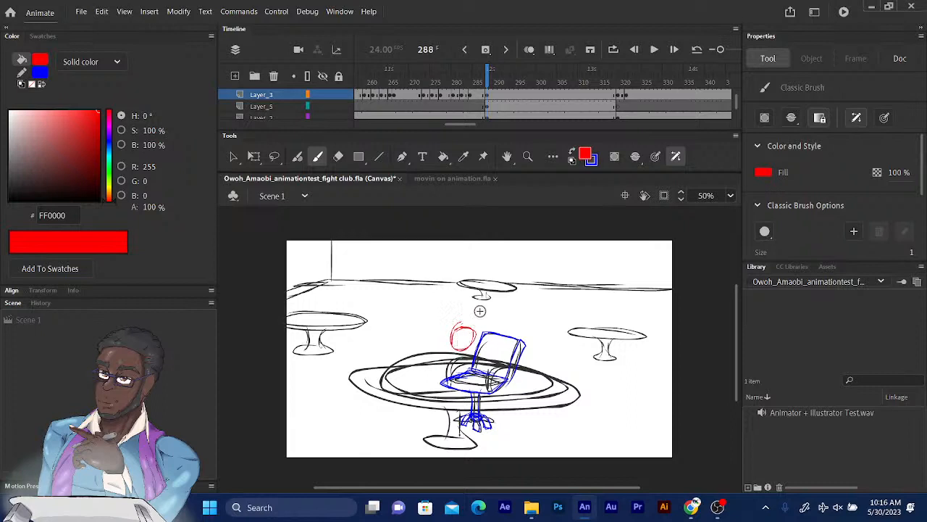
{"action": "key", "text": "ctrl+equal"}
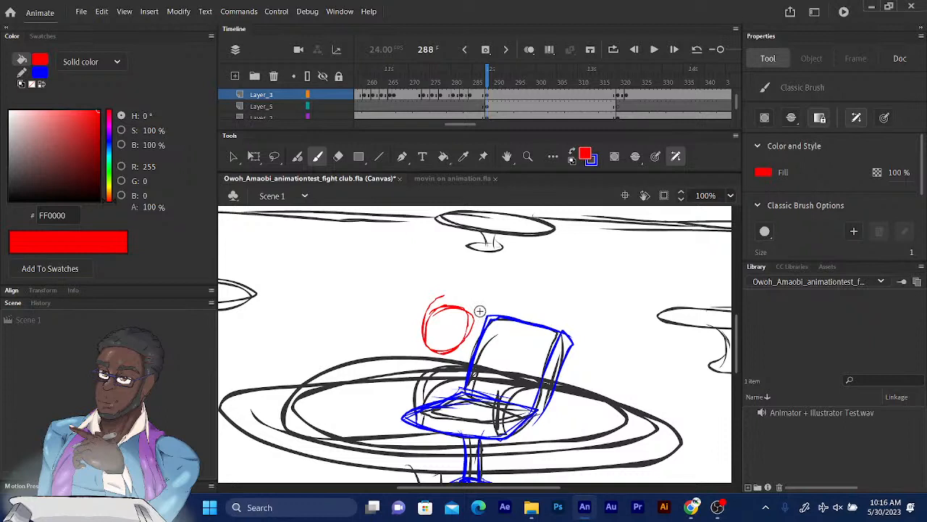
{"action": "key", "text": "ctrl+z"}
{"action": "key", "text": "ctrl+z"}
Sketch the seated figure's spine line, pelvis ellipse and thigh in red over the chair with the Fluid Brush
{"action": "left_click", "coordinate": [297, 156]}
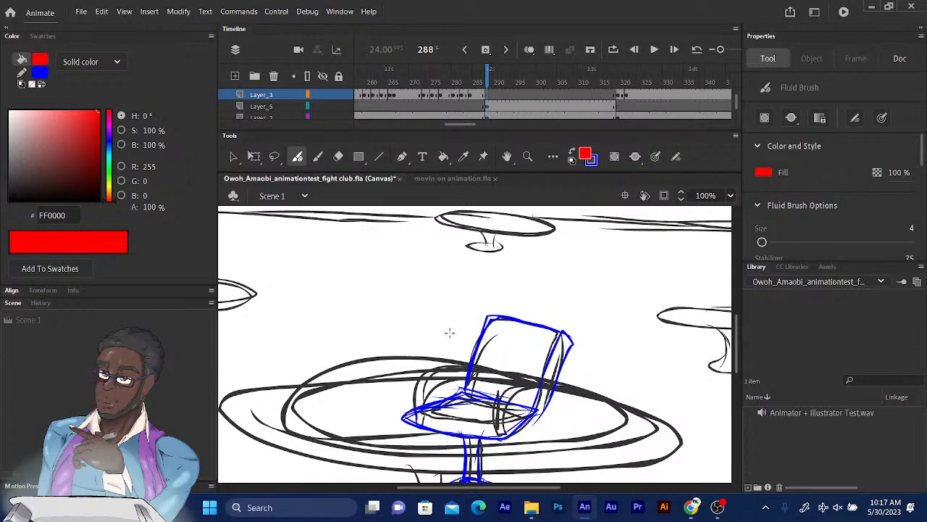
{"action": "mouse_move", "coordinate": [452, 314]}
{"action": "left_mouse_down"}
{"action": "mouse_move", "coordinate": [485, 404]}
{"action": "mouse_move", "coordinate": [447, 418]}
{"action": "left_mouse_up"}
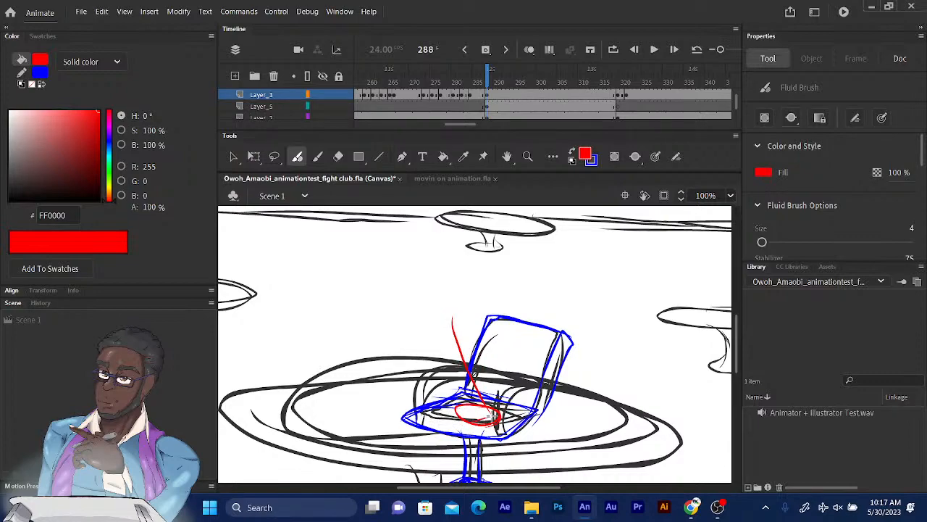
{"action": "left_click_drag", "start_coordinate": [493, 416], "coordinate": [422, 437]}
{"action": "mouse_move", "coordinate": [482, 418]}
{"action": "left_mouse_down"}
{"action": "mouse_move", "coordinate": [400, 429]}
{"action": "mouse_move", "coordinate": [463, 415]}
{"action": "mouse_move", "coordinate": [444, 392]}
{"action": "mouse_move", "coordinate": [467, 354]}
{"action": "mouse_move", "coordinate": [441, 353]}
{"action": "mouse_move", "coordinate": [469, 332]}
{"action": "mouse_move", "coordinate": [405, 411]}
{"action": "mouse_move", "coordinate": [380, 407]}
{"action": "mouse_move", "coordinate": [405, 416]}
{"action": "mouse_move", "coordinate": [403, 426]}
{"action": "mouse_move", "coordinate": [412, 411]}
{"action": "mouse_move", "coordinate": [398, 412]}
{"action": "left_mouse_up"}
Refine the thigh and draw the knee joint, lower leg and foot of the seated figure in red
{"action": "mouse_move", "coordinate": [513, 315]}
{"action": "left_mouse_down"}
{"action": "mouse_move", "coordinate": [544, 319]}
{"action": "mouse_move", "coordinate": [524, 334]}
{"action": "mouse_move", "coordinate": [552, 337]}
{"action": "mouse_move", "coordinate": [440, 333]}
{"action": "mouse_move", "coordinate": [463, 333]}
{"action": "left_mouse_up"}
{"action": "left_click_drag", "start_coordinate": [439, 343], "coordinate": [469, 340]}
{"action": "mouse_move", "coordinate": [533, 314]}
{"action": "left_mouse_down"}
{"action": "mouse_move", "coordinate": [442, 335]}
{"action": "mouse_move", "coordinate": [460, 377]}
{"action": "mouse_move", "coordinate": [435, 355]}
{"action": "mouse_move", "coordinate": [442, 331]}
{"action": "mouse_move", "coordinate": [458, 341]}
{"action": "mouse_move", "coordinate": [449, 344]}
{"action": "mouse_move", "coordinate": [447, 384]}
{"action": "mouse_move", "coordinate": [458, 355]}
{"action": "mouse_move", "coordinate": [406, 426]}
{"action": "left_mouse_up"}
{"action": "left_click_drag", "start_coordinate": [457, 358], "coordinate": [417, 415]}
{"action": "left_click_drag", "start_coordinate": [437, 344], "coordinate": [402, 415]}
{"action": "left_click_drag", "start_coordinate": [423, 365], "coordinate": [402, 411]}
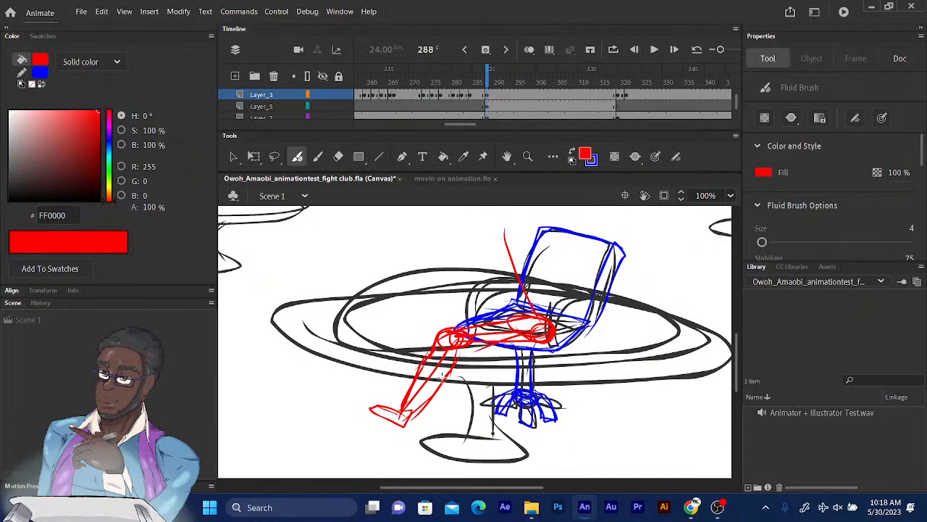
Sketch the second thigh beneath the first and fill out the extended foot of the seated figure in red
{"action": "left_click_drag", "start_coordinate": [467, 344], "coordinate": [446, 383]}
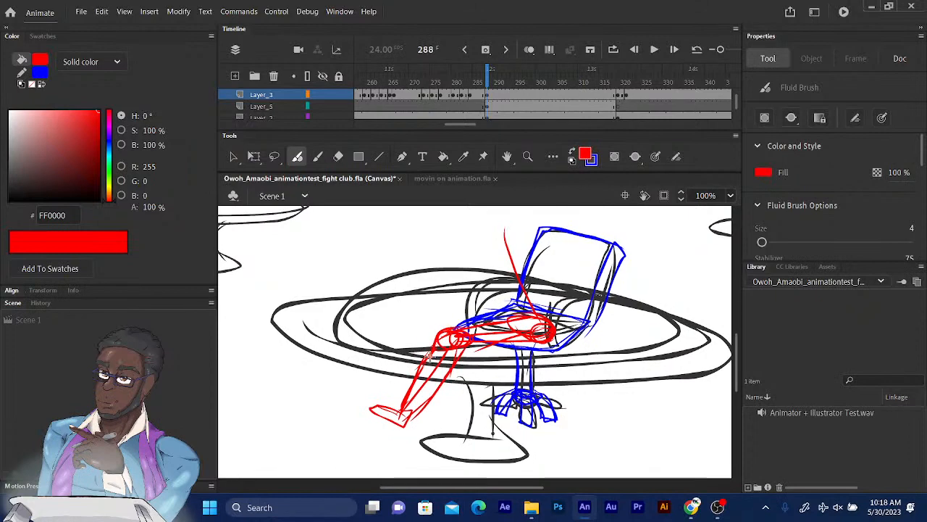
{"action": "mouse_move", "coordinate": [537, 342]}
{"action": "left_mouse_down"}
{"action": "mouse_move", "coordinate": [477, 354]}
{"action": "mouse_move", "coordinate": [533, 319]}
{"action": "left_mouse_up"}
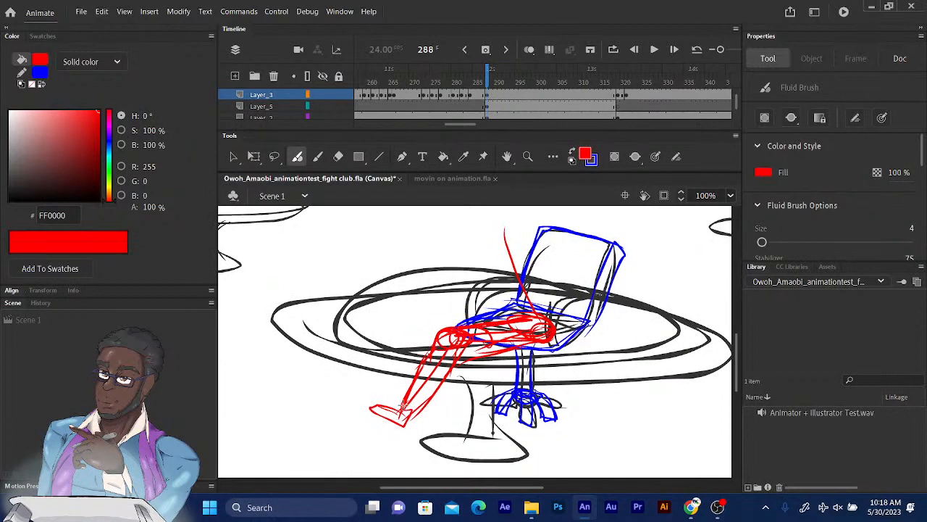
{"action": "mouse_move", "coordinate": [402, 406]}
{"action": "left_mouse_down"}
{"action": "mouse_move", "coordinate": [381, 422]}
{"action": "mouse_move", "coordinate": [405, 407]}
{"action": "left_mouse_up"}
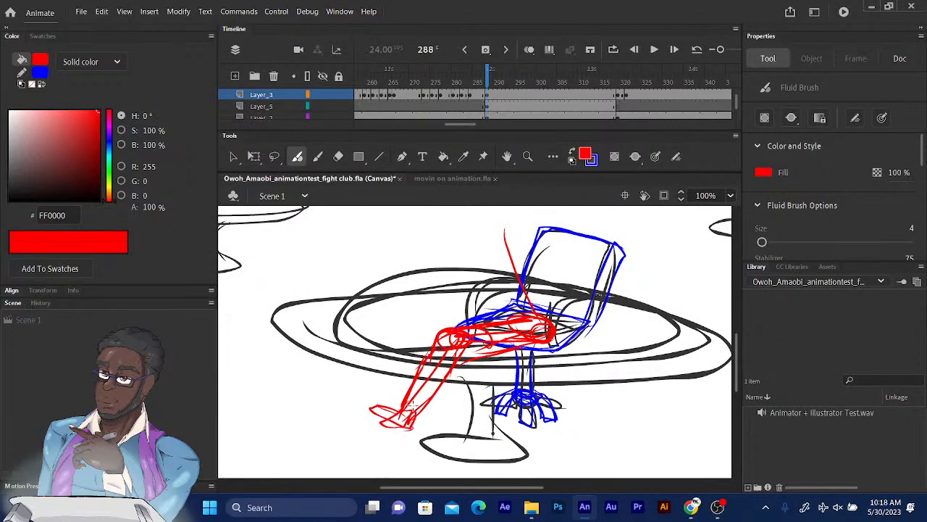
{"action": "mouse_move", "coordinate": [391, 426]}
{"action": "left_mouse_down"}
{"action": "mouse_move", "coordinate": [414, 431]}
{"action": "mouse_move", "coordinate": [374, 405]}
{"action": "mouse_move", "coordinate": [384, 421]}
{"action": "mouse_move", "coordinate": [394, 411]}
{"action": "mouse_move", "coordinate": [365, 418]}
{"action": "mouse_move", "coordinate": [404, 429]}
{"action": "mouse_move", "coordinate": [394, 416]}
{"action": "left_mouse_up"}
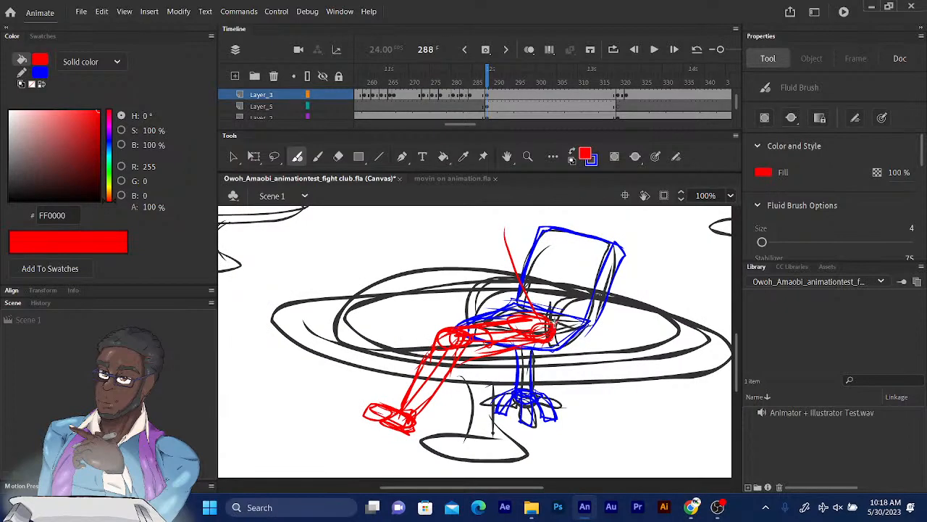
Draw the seated figure's second knee, lower leg and foot in red, set closer to the chair than the first
{"action": "mouse_move", "coordinate": [553, 320]}
{"action": "left_mouse_down"}
{"action": "mouse_move", "coordinate": [552, 347]}
{"action": "mouse_move", "coordinate": [510, 323]}
{"action": "mouse_move", "coordinate": [486, 325]}
{"action": "mouse_move", "coordinate": [499, 313]}
{"action": "mouse_move", "coordinate": [493, 323]}
{"action": "mouse_move", "coordinate": [551, 314]}
{"action": "mouse_move", "coordinate": [457, 320]}
{"action": "mouse_move", "coordinate": [552, 328]}
{"action": "mouse_move", "coordinate": [459, 341]}
{"action": "mouse_move", "coordinate": [460, 331]}
{"action": "mouse_move", "coordinate": [472, 353]}
{"action": "mouse_move", "coordinate": [449, 419]}
{"action": "left_mouse_up"}
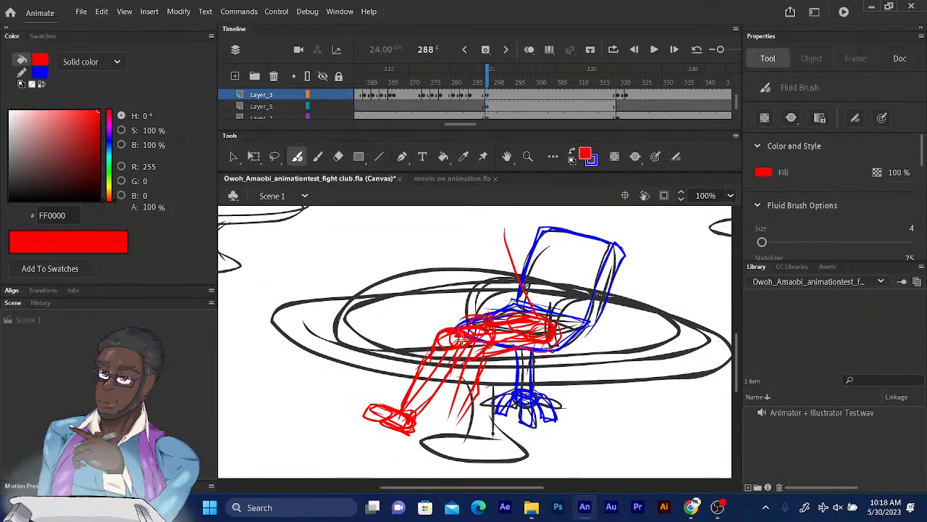
{"action": "mouse_move", "coordinate": [455, 368]}
{"action": "left_mouse_down"}
{"action": "mouse_move", "coordinate": [443, 420]}
{"action": "mouse_move", "coordinate": [434, 419]}
{"action": "mouse_move", "coordinate": [461, 425]}
{"action": "left_mouse_up"}
{"action": "mouse_move", "coordinate": [453, 400]}
{"action": "left_mouse_down"}
{"action": "mouse_move", "coordinate": [442, 421]}
{"action": "mouse_move", "coordinate": [458, 409]}
{"action": "mouse_move", "coordinate": [470, 435]}
{"action": "left_mouse_up"}
{"action": "mouse_move", "coordinate": [432, 422]}
{"action": "left_mouse_down"}
{"action": "mouse_move", "coordinate": [461, 426]}
{"action": "mouse_move", "coordinate": [467, 441]}
{"action": "mouse_move", "coordinate": [456, 439]}
{"action": "mouse_move", "coordinate": [469, 435]}
{"action": "left_mouse_up"}
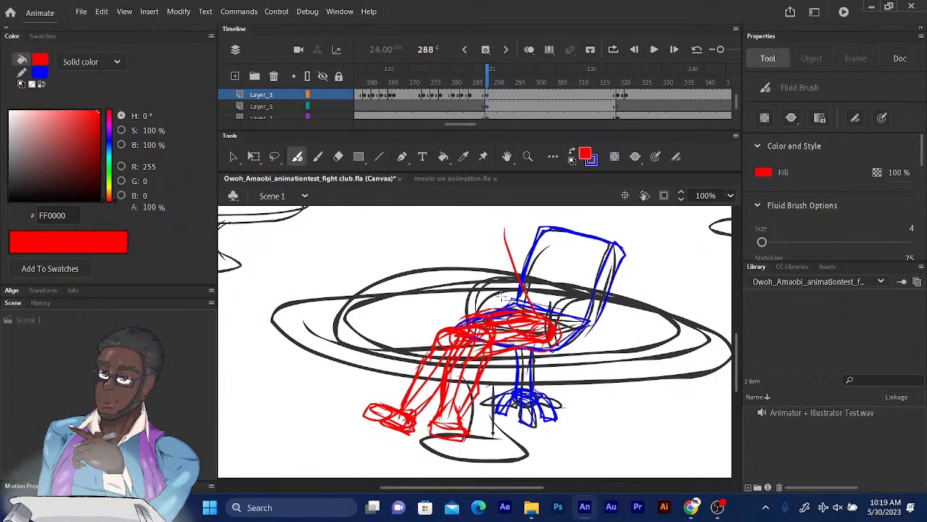
Outline the figure's torso around the spine line and add the shoulder joint, upper arm and elbow beside the chair back in red
{"action": "left_click_drag", "start_coordinate": [500, 265], "coordinate": [469, 349]}
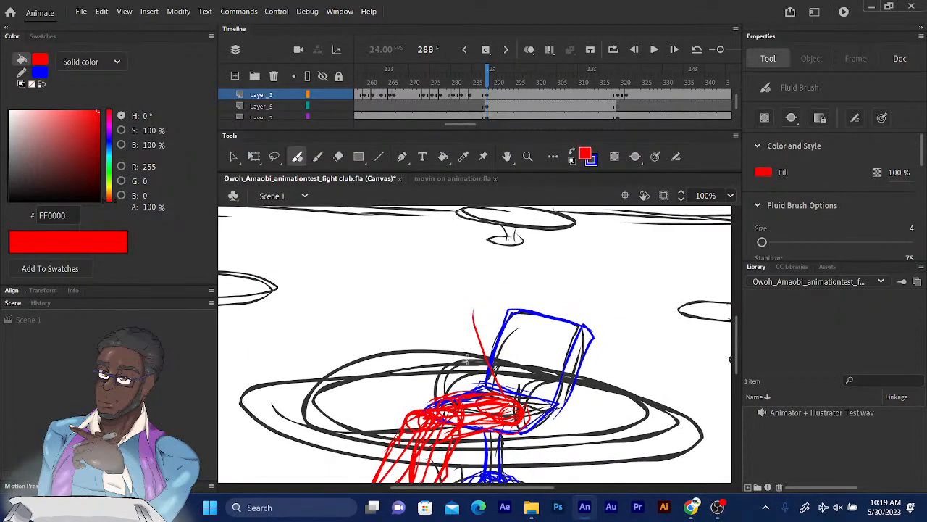
{"action": "mouse_move", "coordinate": [511, 370]}
{"action": "left_mouse_down"}
{"action": "mouse_move", "coordinate": [452, 366]}
{"action": "mouse_move", "coordinate": [472, 371]}
{"action": "mouse_move", "coordinate": [463, 370]}
{"action": "left_mouse_up"}
{"action": "left_click_drag", "start_coordinate": [515, 356], "coordinate": [531, 401]}
{"action": "left_click_drag", "start_coordinate": [510, 323], "coordinate": [514, 365]}
{"action": "mouse_move", "coordinate": [510, 305]}
{"action": "left_mouse_down"}
{"action": "mouse_move", "coordinate": [512, 346]}
{"action": "mouse_move", "coordinate": [490, 298]}
{"action": "mouse_move", "coordinate": [467, 294]}
{"action": "mouse_move", "coordinate": [438, 316]}
{"action": "mouse_move", "coordinate": [447, 353]}
{"action": "mouse_move", "coordinate": [471, 371]}
{"action": "left_mouse_up"}
{"action": "mouse_move", "coordinate": [436, 330]}
{"action": "left_mouse_down"}
{"action": "mouse_move", "coordinate": [469, 373]}
{"action": "mouse_move", "coordinate": [491, 307]}
{"action": "left_mouse_up"}
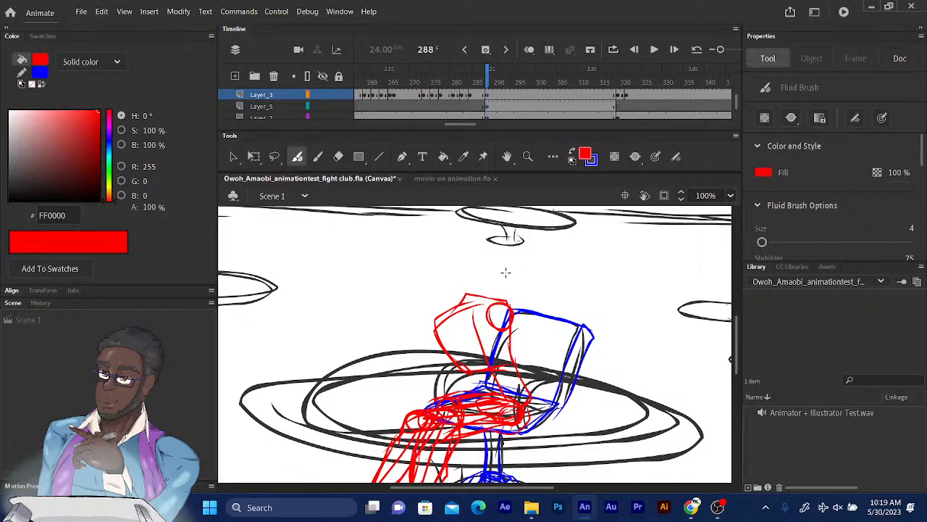
{"action": "left_click_drag", "start_coordinate": [499, 306], "coordinate": [497, 333]}
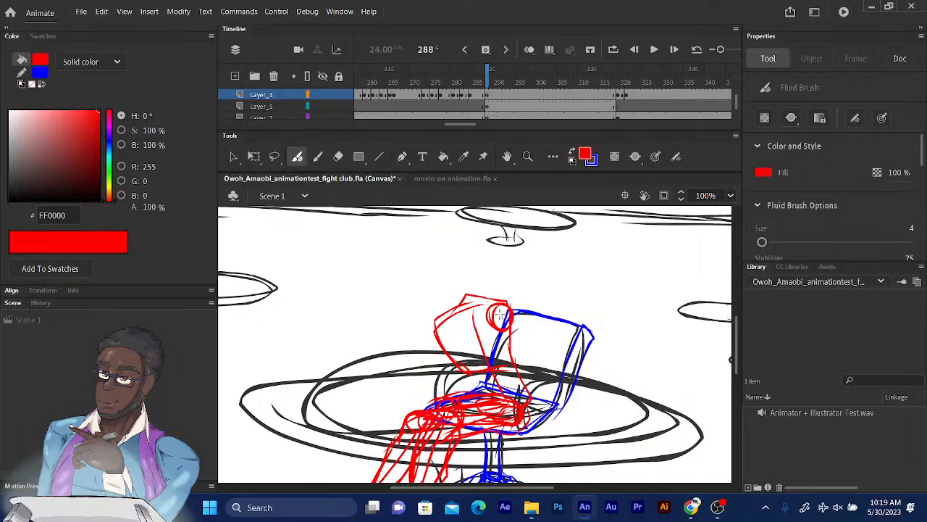
{"action": "left_click_drag", "start_coordinate": [510, 330], "coordinate": [538, 383]}
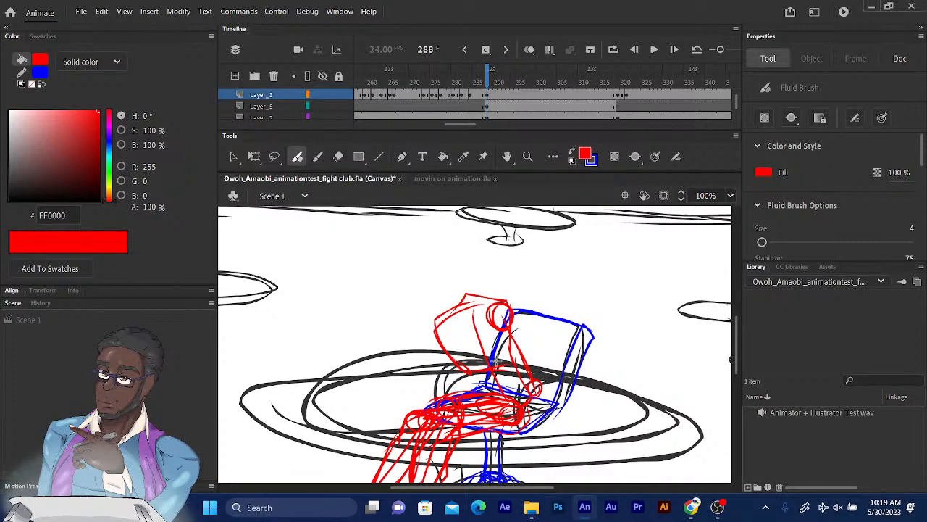
Draw the figure's head with its jaw and neck above the torso and reinforce the shoulder line in red
{"action": "mouse_move", "coordinate": [469, 296]}
{"action": "left_mouse_down"}
{"action": "mouse_move", "coordinate": [447, 281]}
{"action": "mouse_move", "coordinate": [444, 302]}
{"action": "mouse_move", "coordinate": [461, 275]}
{"action": "mouse_move", "coordinate": [469, 284]}
{"action": "mouse_move", "coordinate": [457, 299]}
{"action": "mouse_move", "coordinate": [474, 288]}
{"action": "mouse_move", "coordinate": [456, 311]}
{"action": "mouse_move", "coordinate": [439, 307]}
{"action": "mouse_move", "coordinate": [441, 316]}
{"action": "mouse_move", "coordinate": [471, 297]}
{"action": "left_mouse_up"}
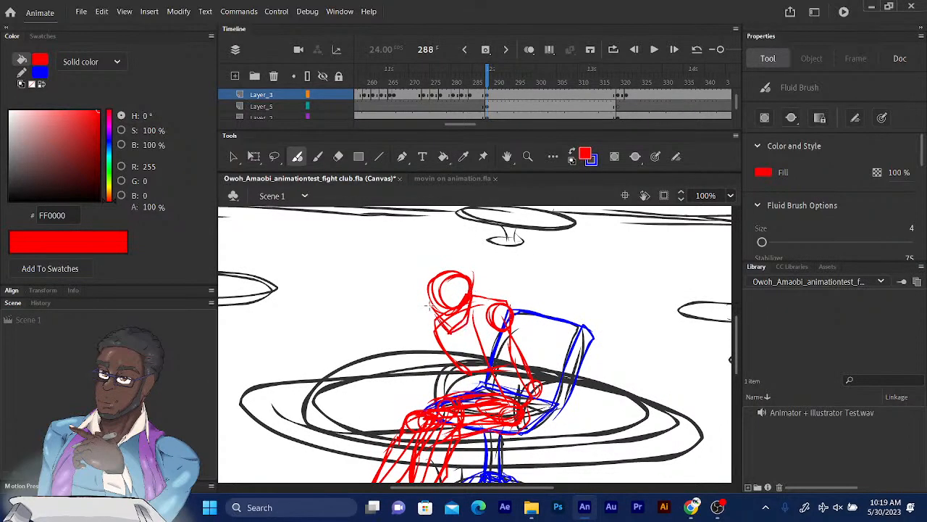
{"action": "mouse_move", "coordinate": [433, 316]}
{"action": "left_mouse_down"}
{"action": "mouse_move", "coordinate": [434, 299]}
{"action": "mouse_move", "coordinate": [450, 333]}
{"action": "mouse_move", "coordinate": [444, 280]}
{"action": "mouse_move", "coordinate": [479, 287]}
{"action": "mouse_move", "coordinate": [470, 270]}
{"action": "mouse_move", "coordinate": [487, 296]}
{"action": "mouse_move", "coordinate": [516, 299]}
{"action": "mouse_move", "coordinate": [499, 303]}
{"action": "left_mouse_up"}
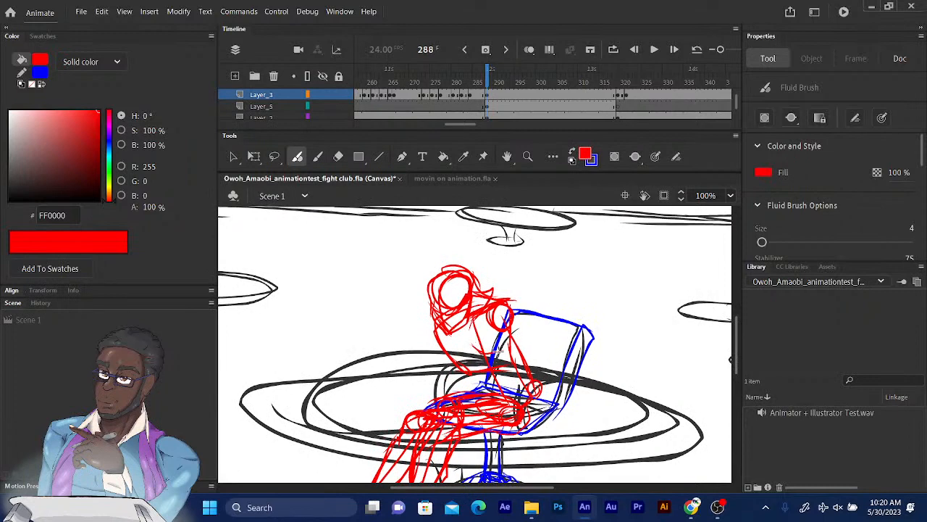
{"action": "left_click_drag", "start_coordinate": [515, 298], "coordinate": [512, 335]}
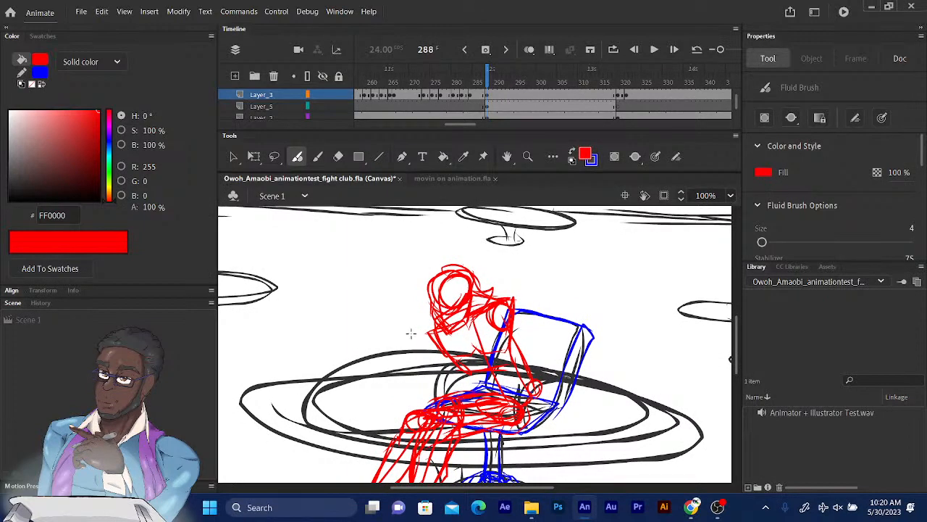
Block in the figure's forward arm in red with a shoulder circle, arm lines and small joint circles above the knees
{"action": "mouse_move", "coordinate": [422, 330]}
{"action": "left_mouse_down"}
{"action": "mouse_move", "coordinate": [413, 353]}
{"action": "mouse_move", "coordinate": [436, 324]}
{"action": "mouse_move", "coordinate": [384, 392]}
{"action": "left_mouse_up"}
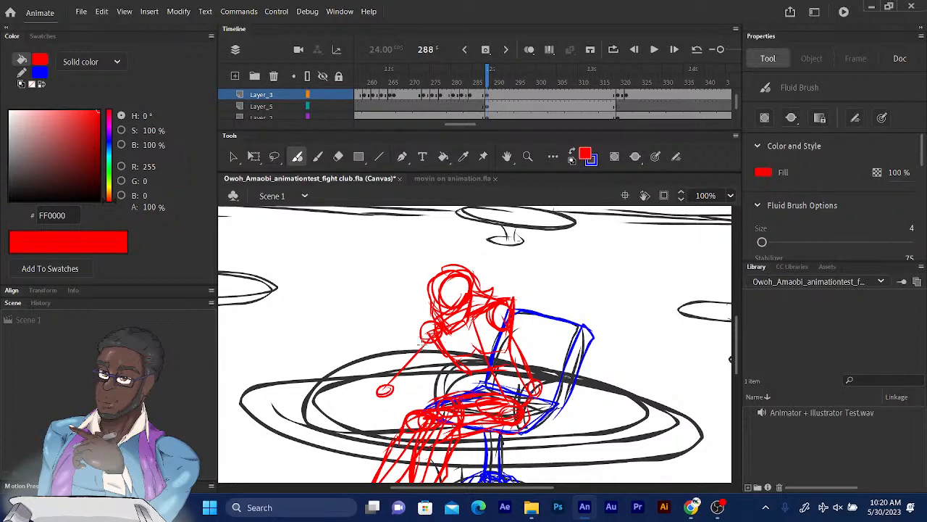
{"action": "left_click_drag", "start_coordinate": [428, 338], "coordinate": [399, 399]}
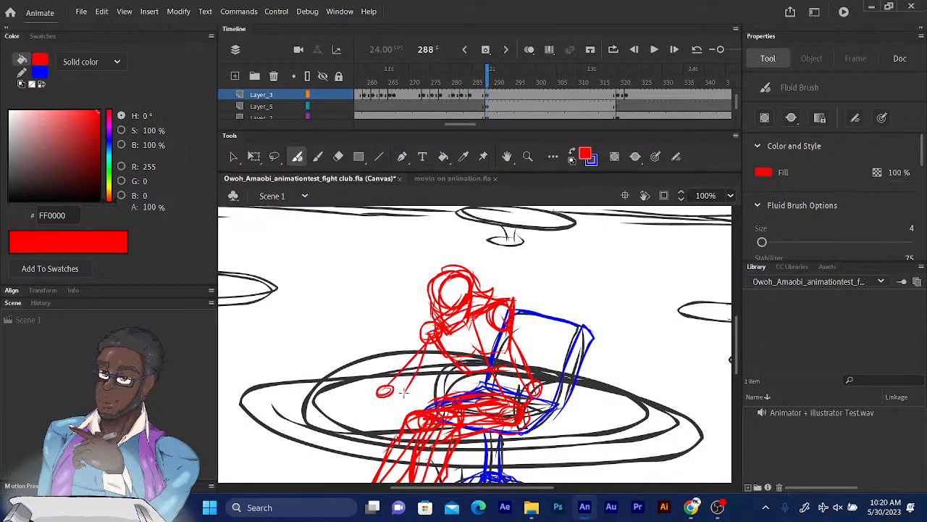
{"action": "left_click_drag", "start_coordinate": [423, 361], "coordinate": [409, 375]}
{"action": "mouse_move", "coordinate": [426, 324]}
{"action": "left_mouse_down"}
{"action": "mouse_move", "coordinate": [429, 339]}
{"action": "mouse_move", "coordinate": [426, 329]}
{"action": "mouse_move", "coordinate": [390, 391]}
{"action": "left_mouse_up"}
{"action": "mouse_move", "coordinate": [418, 344]}
{"action": "left_mouse_down"}
{"action": "mouse_move", "coordinate": [396, 393]}
{"action": "mouse_move", "coordinate": [405, 387]}
{"action": "left_mouse_up"}
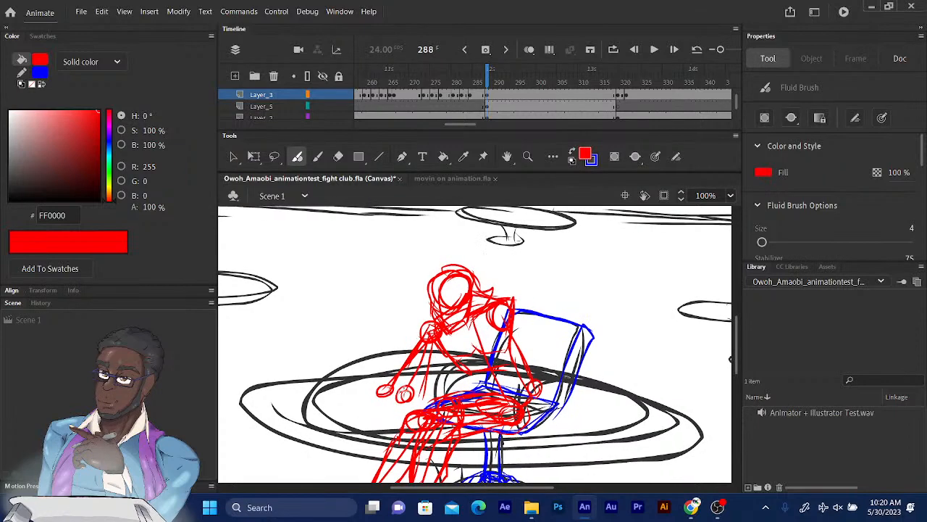
Thicken the contours of the forward arm and build up the arm beside the chair back in red
{"action": "left_click_drag", "start_coordinate": [401, 389], "coordinate": [394, 399]}
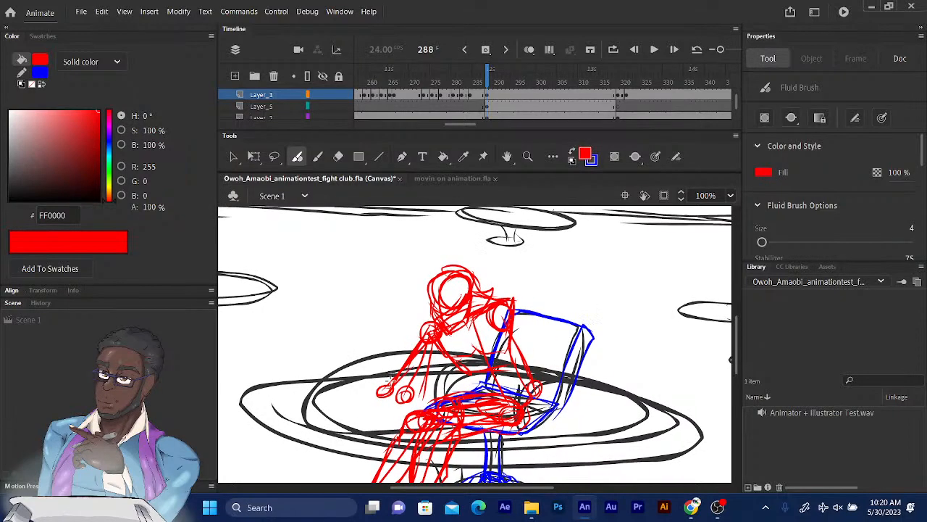
{"action": "mouse_move", "coordinate": [424, 353]}
{"action": "left_mouse_down"}
{"action": "mouse_move", "coordinate": [389, 388]}
{"action": "mouse_move", "coordinate": [431, 368]}
{"action": "mouse_move", "coordinate": [437, 347]}
{"action": "mouse_move", "coordinate": [429, 345]}
{"action": "mouse_move", "coordinate": [437, 350]}
{"action": "left_mouse_up"}
{"action": "left_click_drag", "start_coordinate": [414, 387], "coordinate": [391, 397]}
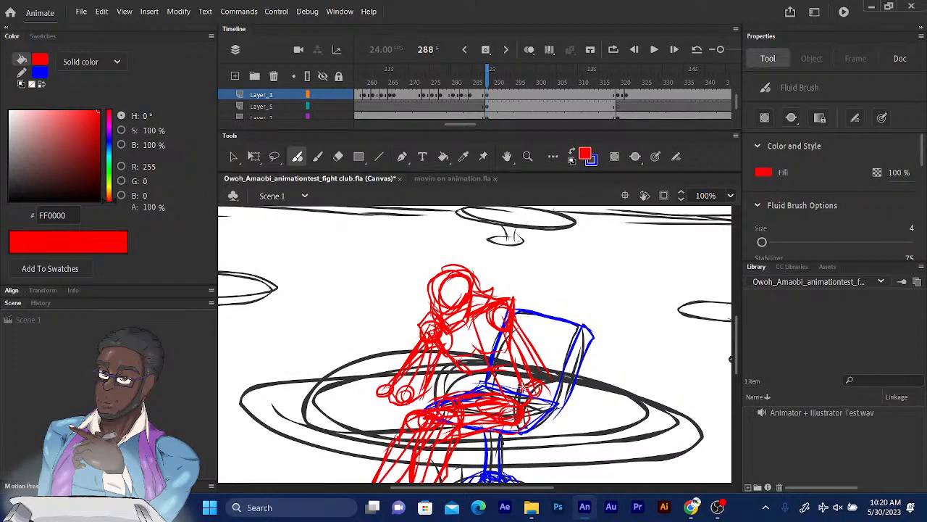
{"action": "mouse_move", "coordinate": [517, 395]}
{"action": "left_mouse_down"}
{"action": "mouse_move", "coordinate": [551, 385]}
{"action": "mouse_move", "coordinate": [540, 406]}
{"action": "mouse_move", "coordinate": [511, 403]}
{"action": "mouse_move", "coordinate": [528, 407]}
{"action": "left_mouse_up"}
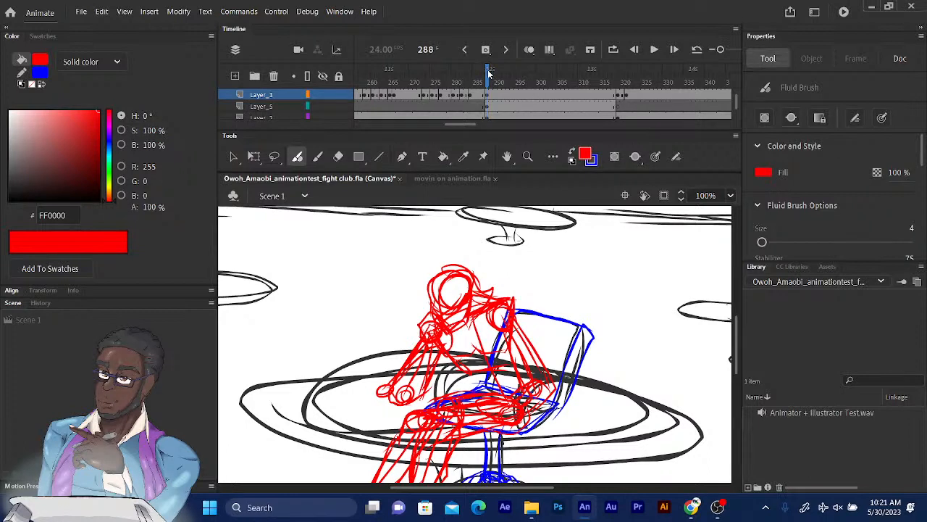
Insert a blank keyframe on Layer_5 at frame 291, leaving Layer_3 without a new keyframe there
{"action": "left_click_drag", "start_coordinate": [489, 73], "coordinate": [491, 74]}
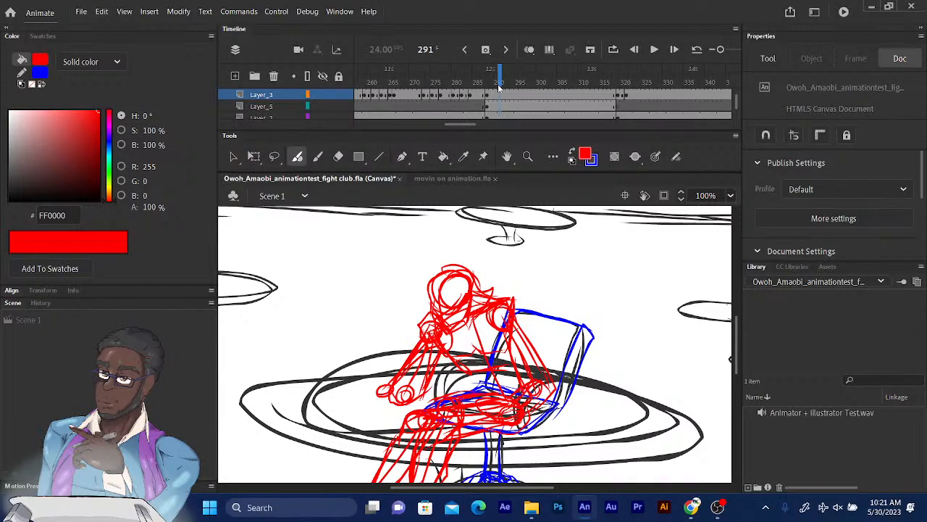
{"action": "key", "text": "ctrl+minus"}
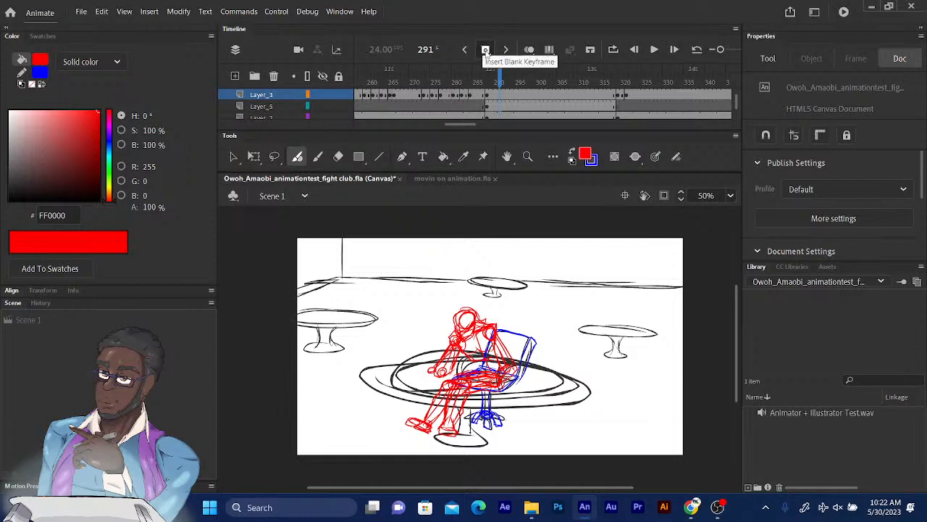
{"action": "left_click", "coordinate": [487, 51]}
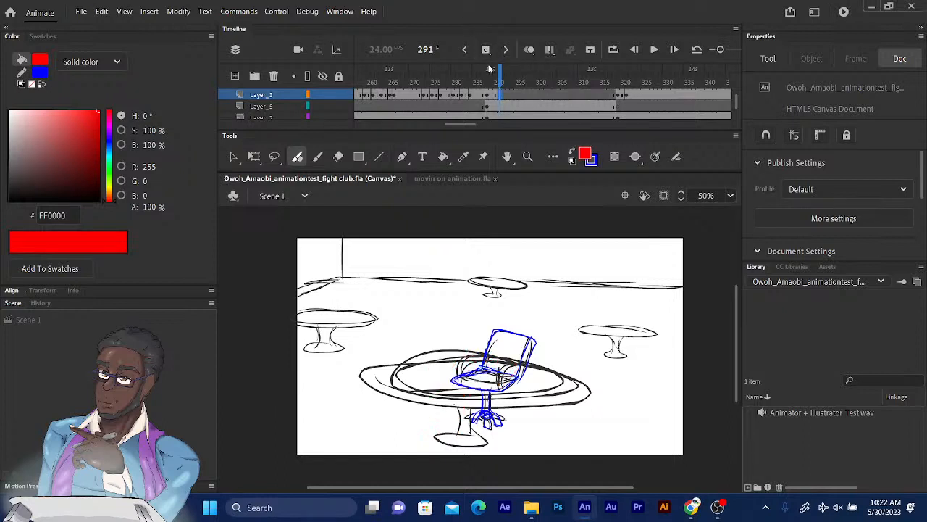
{"action": "key", "text": "ctrl+z"}
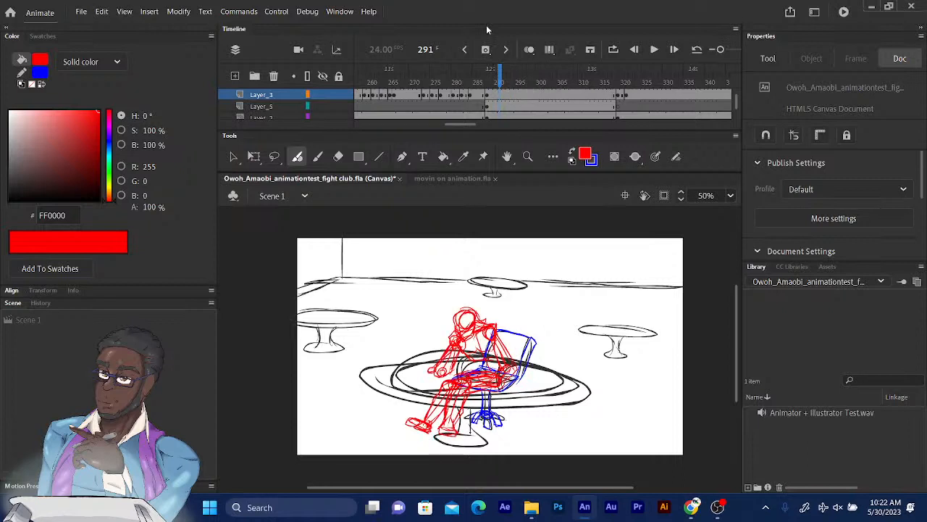
{"action": "left_click", "coordinate": [496, 106]}
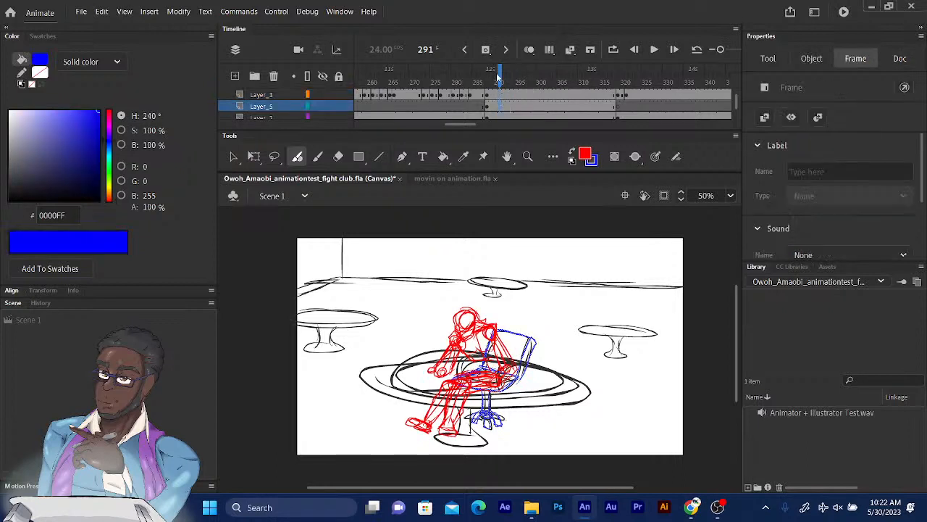
{"action": "left_click", "coordinate": [486, 53]}
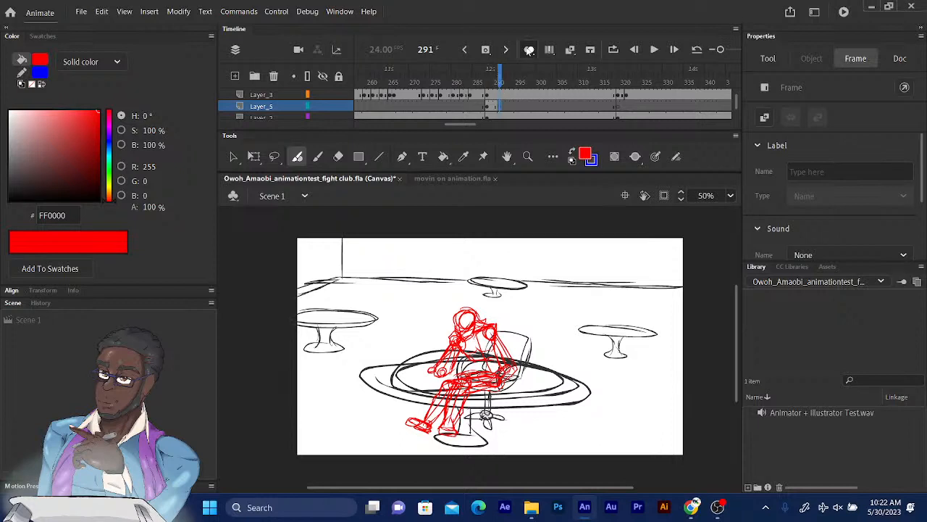
Turn on onion skinning and hide Layer_3 so only the chair's previous drawing serves as reference
{"action": "left_click", "coordinate": [529, 50]}
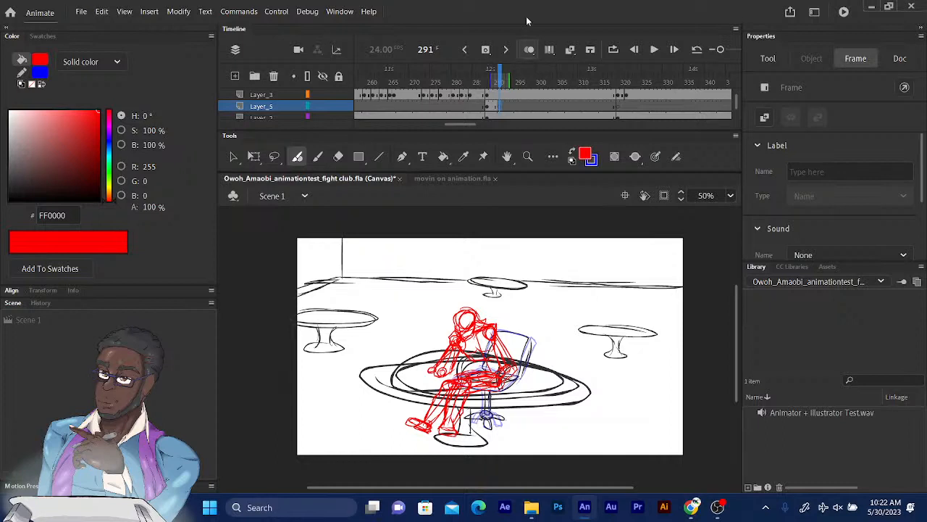
{"action": "left_click", "coordinate": [324, 95]}
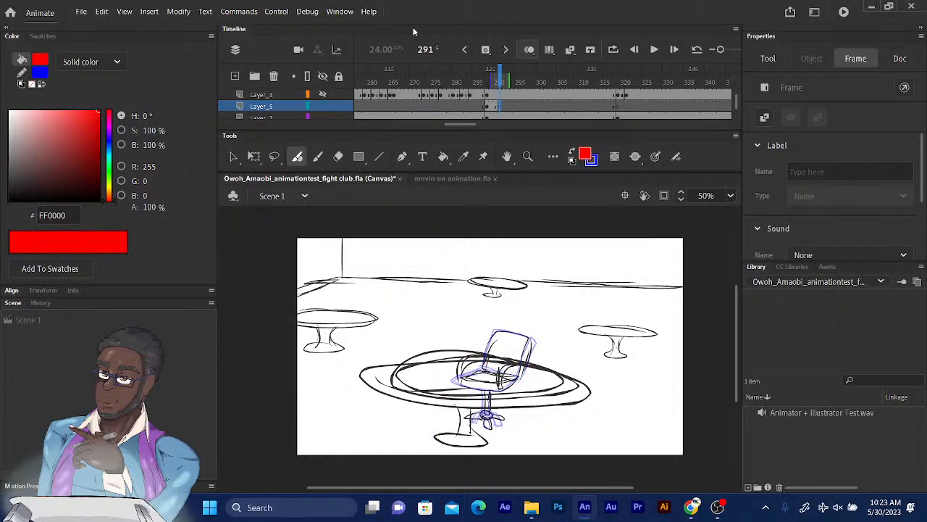
{"action": "key", "text": "ctrl+equal"}
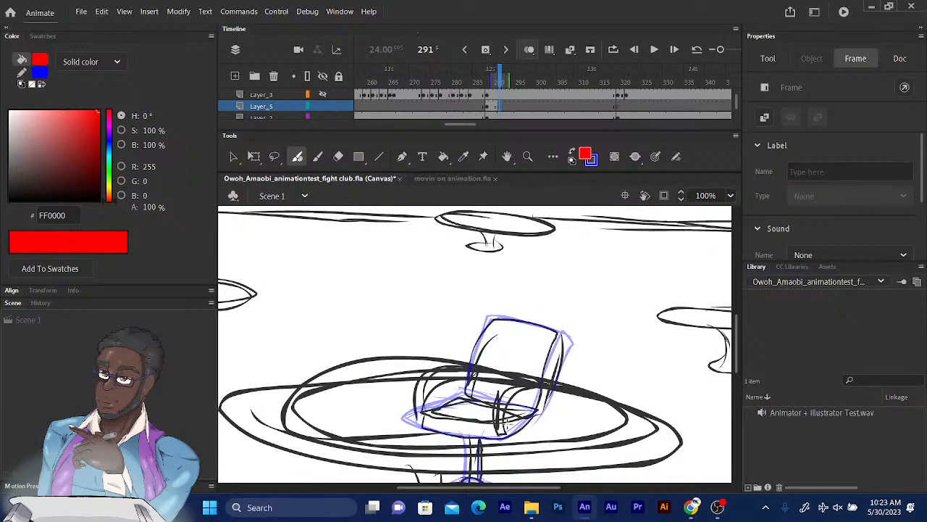
Switch the brush fill to blue 0000FF and draw the chair's box-shaped seat on Layer_5 at frame 291
{"action": "left_click_drag", "start_coordinate": [506, 423], "coordinate": [503, 434]}
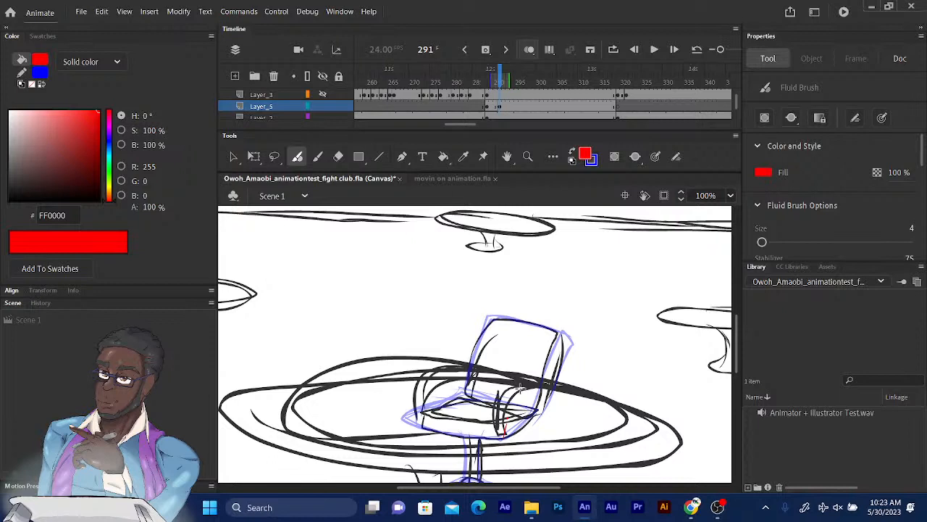
{"action": "key", "text": "x"}
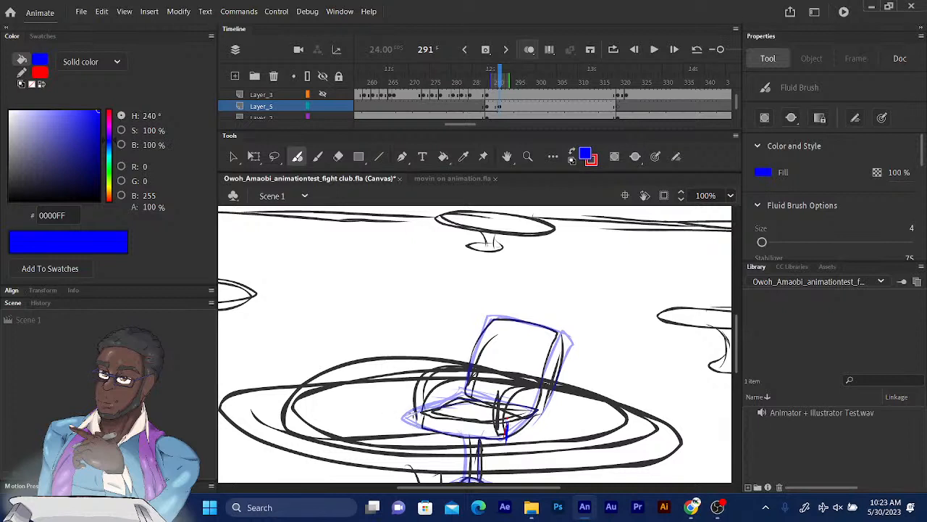
{"action": "left_click_drag", "start_coordinate": [414, 412], "coordinate": [415, 435]}
{"action": "left_click_drag", "start_coordinate": [520, 407], "coordinate": [506, 425]}
{"action": "mouse_move", "coordinate": [503, 421]}
{"action": "left_mouse_down"}
{"action": "mouse_move", "coordinate": [415, 415]}
{"action": "mouse_move", "coordinate": [448, 436]}
{"action": "mouse_move", "coordinate": [507, 439]}
{"action": "left_mouse_up"}
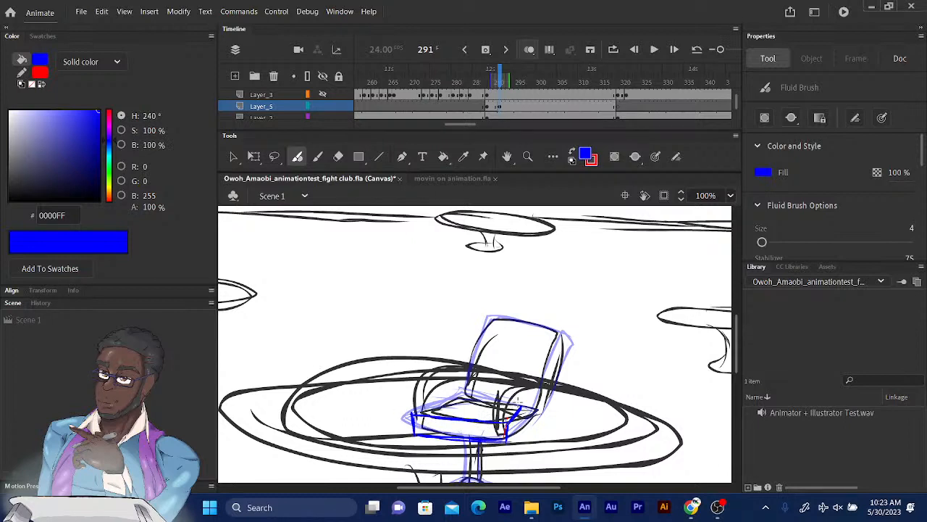
{"action": "mouse_move", "coordinate": [415, 414]}
{"action": "left_mouse_down"}
{"action": "mouse_move", "coordinate": [447, 394]}
{"action": "mouse_move", "coordinate": [519, 405]}
{"action": "left_mouse_up"}
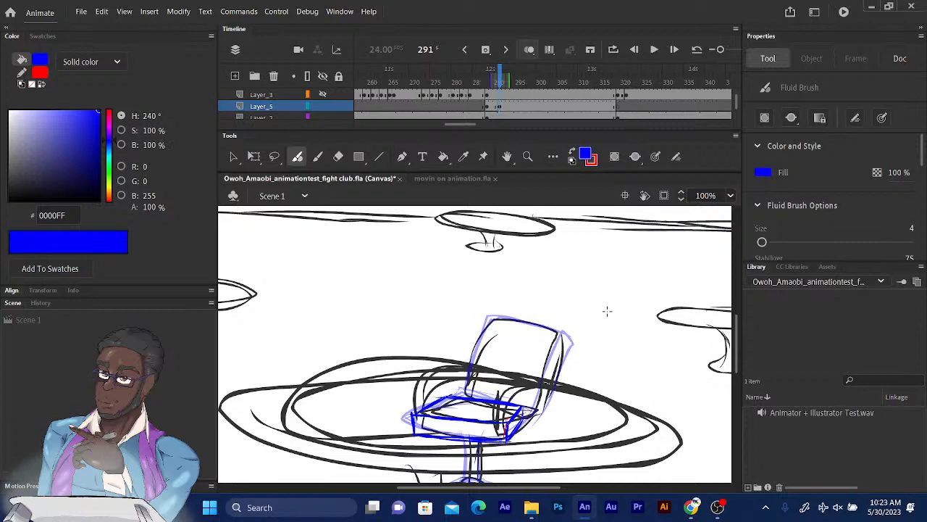
Draw the chair's central post and splayed base legs in blue beneath the seat at frame 291
{"action": "left_click_drag", "start_coordinate": [617, 321], "coordinate": [637, 159]}
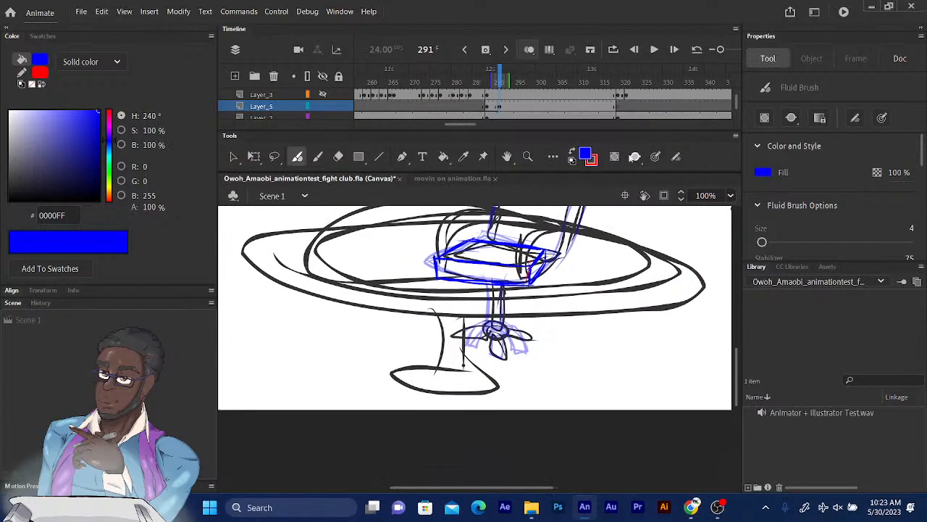
{"action": "left_click_drag", "start_coordinate": [489, 285], "coordinate": [490, 319]}
{"action": "left_click_drag", "start_coordinate": [492, 285], "coordinate": [489, 320]}
{"action": "mouse_move", "coordinate": [501, 286]}
{"action": "left_mouse_down"}
{"action": "mouse_move", "coordinate": [499, 325]}
{"action": "mouse_move", "coordinate": [486, 331]}
{"action": "mouse_move", "coordinate": [501, 326]}
{"action": "mouse_move", "coordinate": [488, 334]}
{"action": "mouse_move", "coordinate": [509, 358]}
{"action": "mouse_move", "coordinate": [501, 359]}
{"action": "left_mouse_up"}
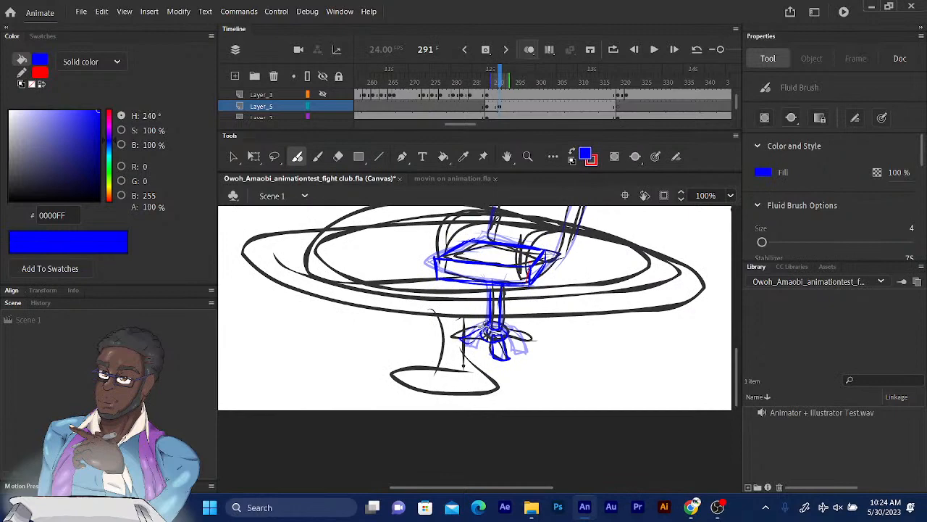
{"action": "mouse_move", "coordinate": [486, 329]}
{"action": "left_mouse_down"}
{"action": "mouse_move", "coordinate": [470, 341]}
{"action": "mouse_move", "coordinate": [510, 333]}
{"action": "mouse_move", "coordinate": [521, 348]}
{"action": "mouse_move", "coordinate": [511, 331]}
{"action": "mouse_move", "coordinate": [521, 337]}
{"action": "mouse_move", "coordinate": [511, 341]}
{"action": "left_mouse_up"}
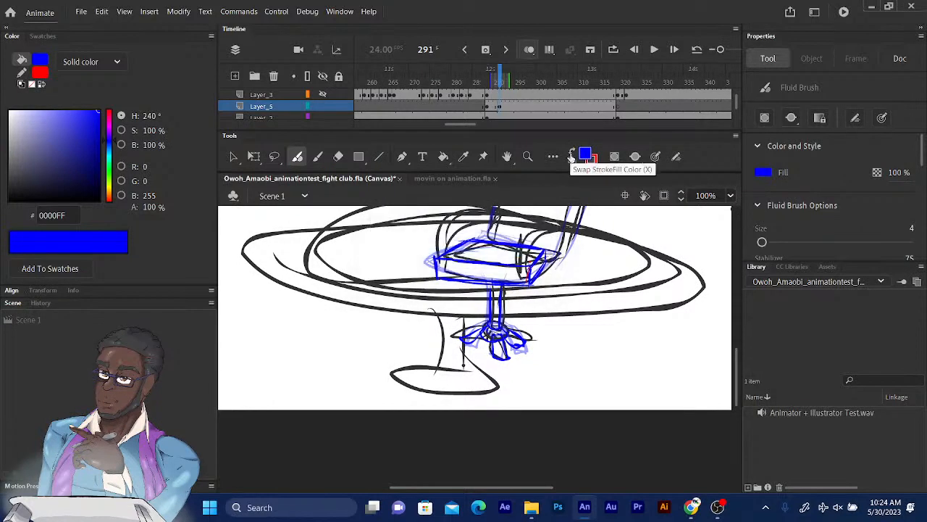
Draw the chair's tilted backrest with its side thickness in blue above the seat on Layer_5 at frame 291
{"action": "mouse_move", "coordinate": [545, 208]}
{"action": "left_mouse_down"}
{"action": "mouse_move", "coordinate": [516, 252]}
{"action": "mouse_move", "coordinate": [535, 252]}
{"action": "left_mouse_up"}
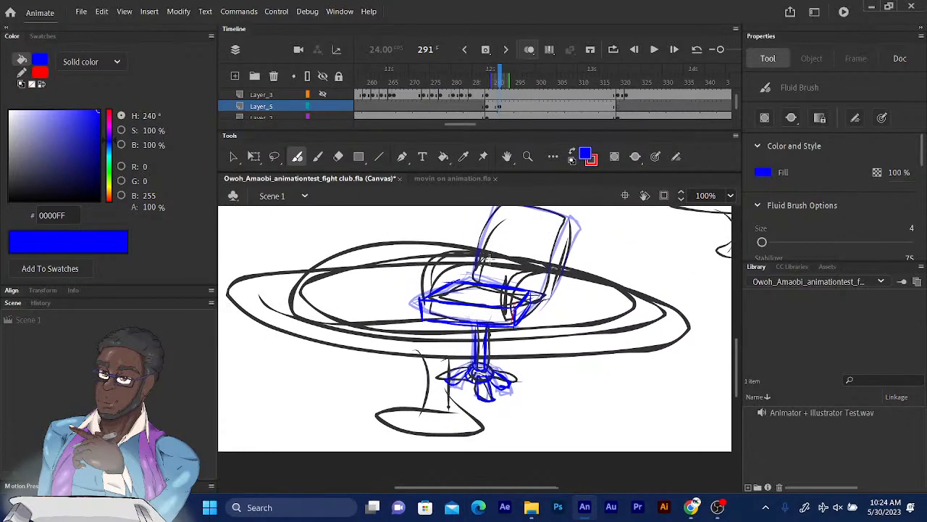
{"action": "left_click_drag", "start_coordinate": [556, 214], "coordinate": [566, 256]}
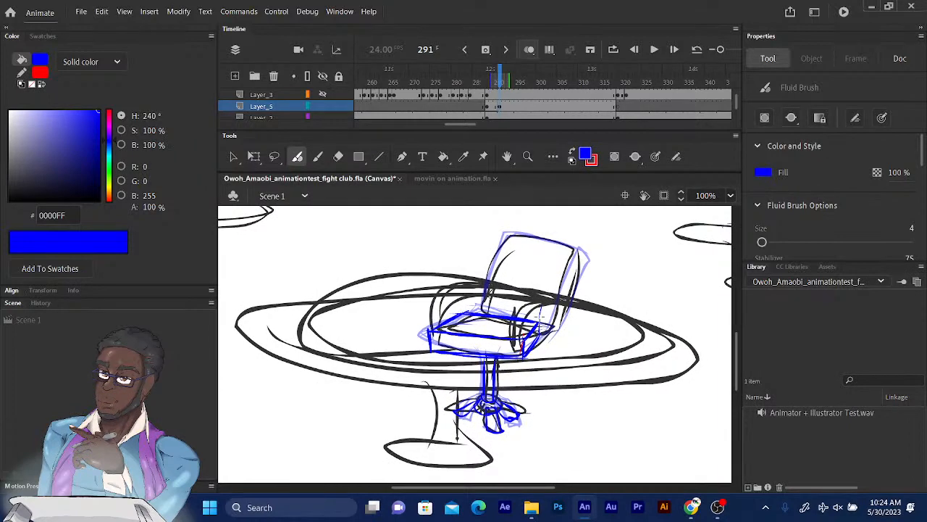
{"action": "mouse_move", "coordinate": [539, 316]}
{"action": "left_mouse_down"}
{"action": "mouse_move", "coordinate": [553, 236]}
{"action": "mouse_move", "coordinate": [480, 239]}
{"action": "mouse_move", "coordinate": [469, 313]}
{"action": "left_mouse_up"}
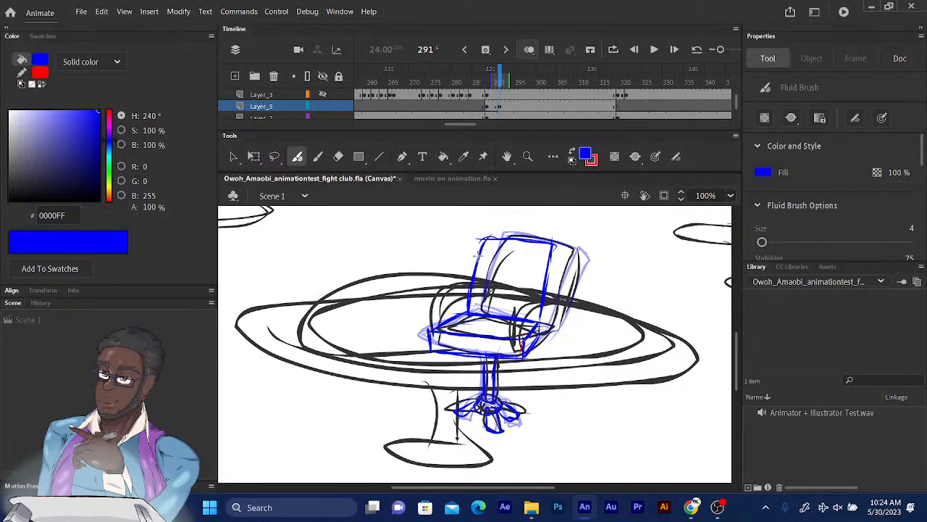
{"action": "left_click_drag", "start_coordinate": [512, 238], "coordinate": [561, 240]}
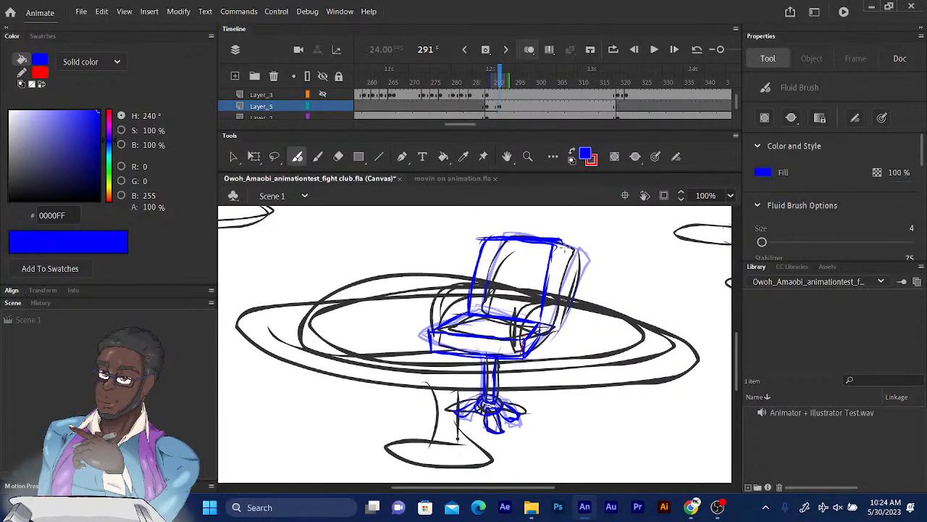
{"action": "left_click_drag", "start_coordinate": [559, 245], "coordinate": [550, 316]}
{"action": "left_click_drag", "start_coordinate": [555, 283], "coordinate": [542, 333]}
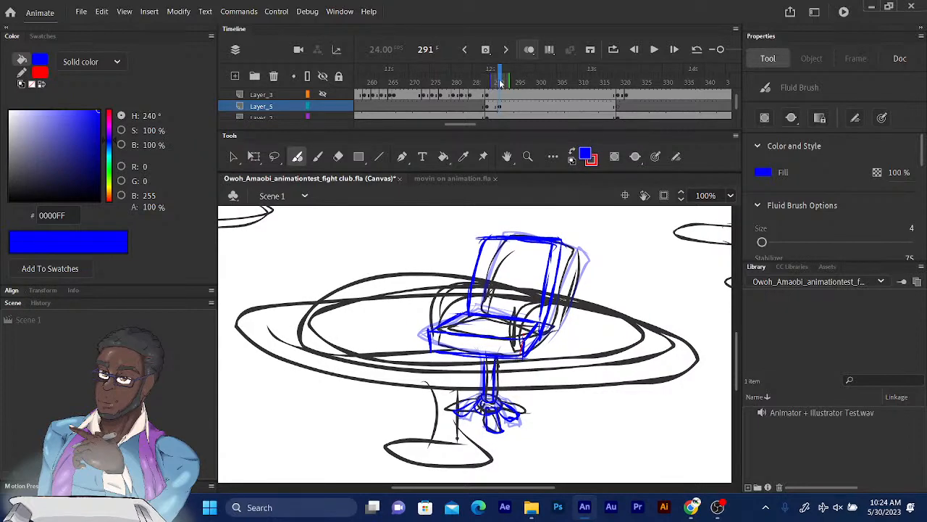
Insert a blank keyframe on Layer_5 at frame 294 for the chair's next drawing
{"action": "left_click_drag", "start_coordinate": [499, 81], "coordinate": [502, 81]}
{"action": "key", "text": "."}
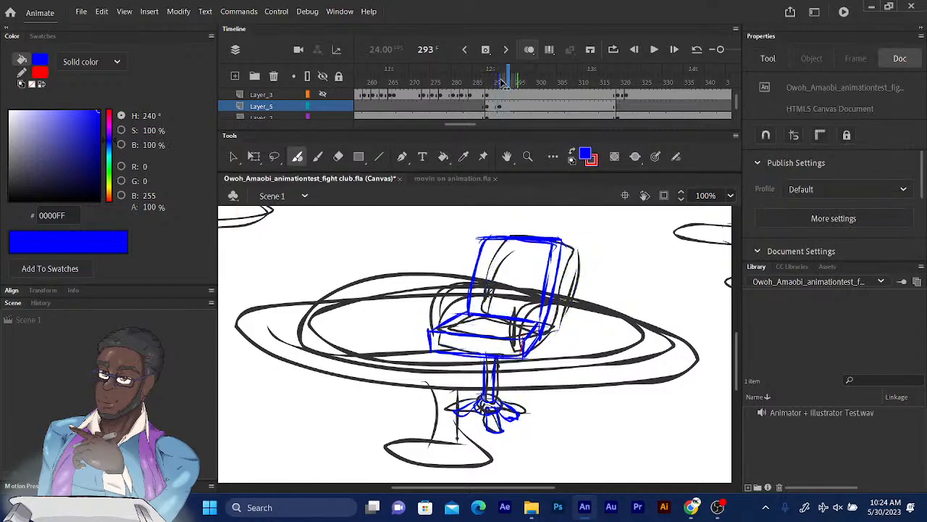
{"action": "key", "text": "."}
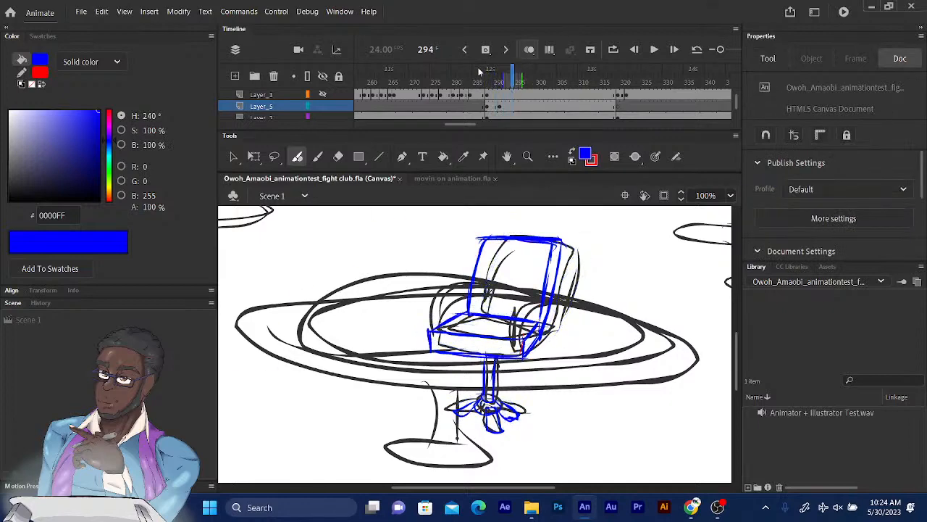
{"action": "left_click", "coordinate": [486, 49]}
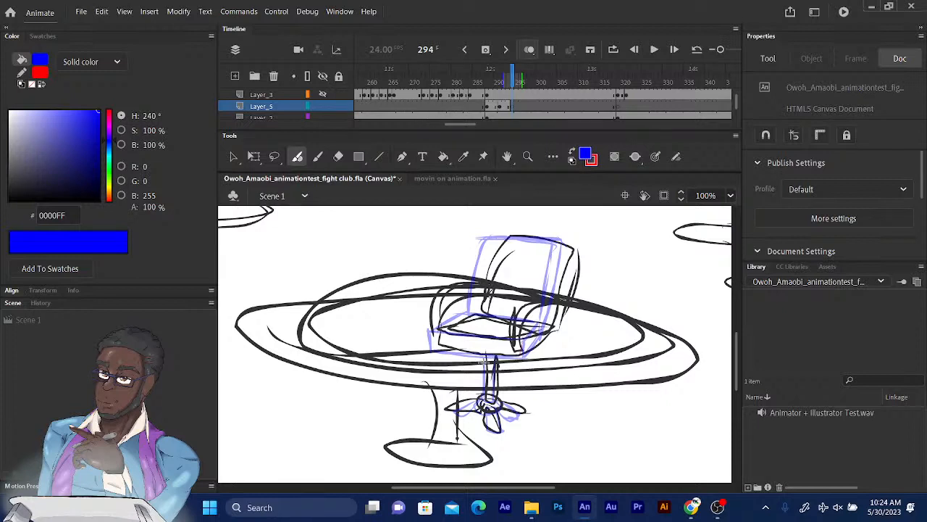
Draw the chair's central post and splayed base legs in blue at frame 294 over the onion-skinned drawing
{"action": "left_click_drag", "start_coordinate": [486, 358], "coordinate": [487, 398]}
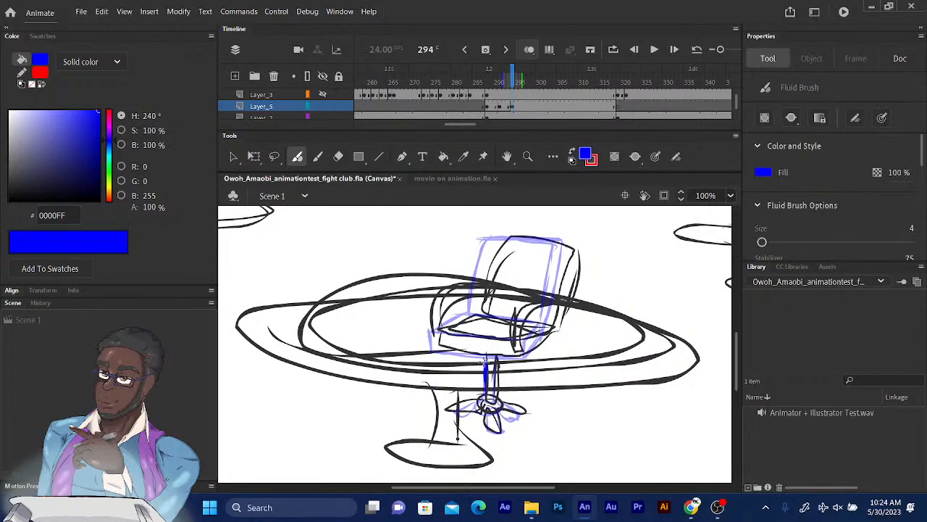
{"action": "left_click_drag", "start_coordinate": [495, 359], "coordinate": [497, 401]}
{"action": "mouse_move", "coordinate": [483, 394]}
{"action": "left_mouse_down"}
{"action": "mouse_move", "coordinate": [498, 408]}
{"action": "mouse_move", "coordinate": [478, 406]}
{"action": "mouse_move", "coordinate": [486, 415]}
{"action": "mouse_move", "coordinate": [522, 416]}
{"action": "mouse_move", "coordinate": [479, 411]}
{"action": "left_mouse_up"}
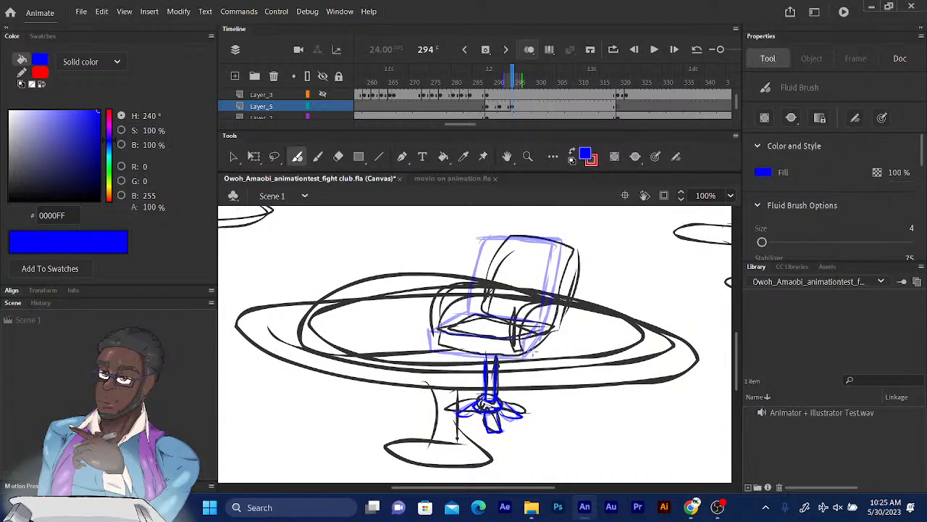
Draw the chair's box-shaped seat in blue at frame 294, turned slightly more toward the front than at frame 291
{"action": "left_click_drag", "start_coordinate": [528, 348], "coordinate": [530, 369]}
{"action": "left_click_drag", "start_coordinate": [434, 340], "coordinate": [434, 359]}
{"action": "left_click_drag", "start_coordinate": [434, 357], "coordinate": [531, 367]}
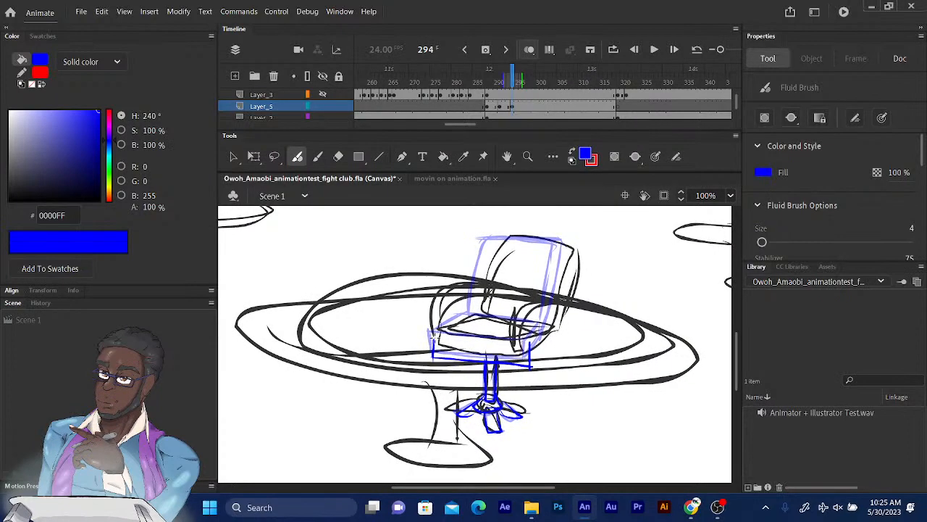
{"action": "left_click_drag", "start_coordinate": [434, 337], "coordinate": [530, 344]}
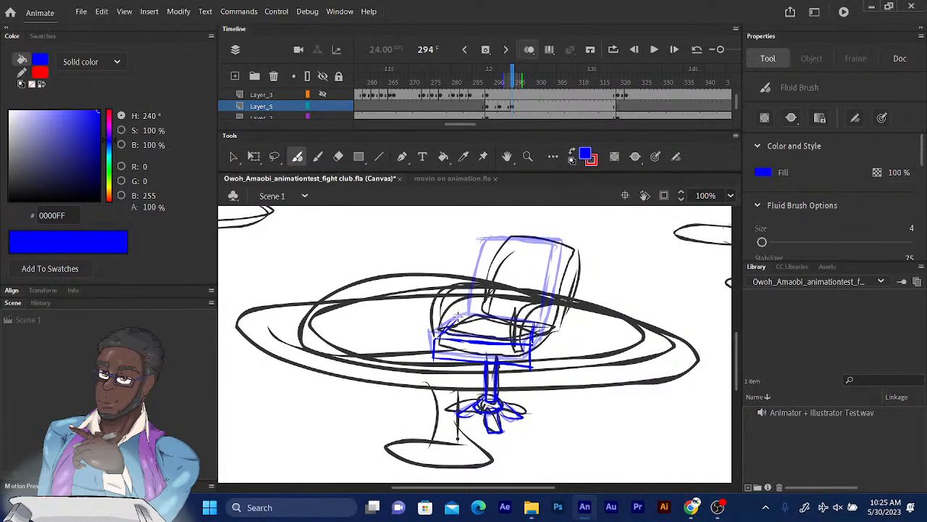
{"action": "left_click_drag", "start_coordinate": [433, 339], "coordinate": [459, 317]}
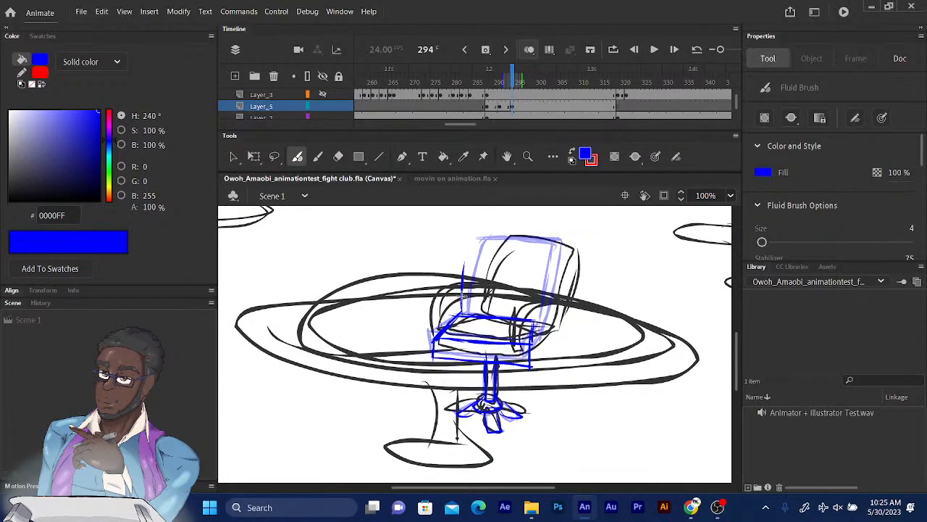
Draw the chair's backrest in blue at frame 294, with both sides, the top edge and a narrow side thickness
{"action": "left_click_drag", "start_coordinate": [464, 337], "coordinate": [471, 245]}
{"action": "left_click_drag", "start_coordinate": [465, 294], "coordinate": [474, 231]}
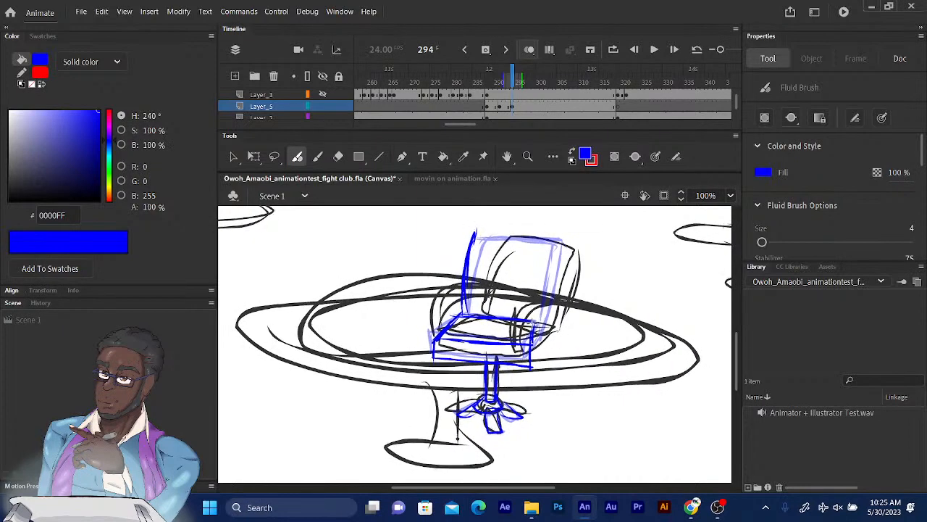
{"action": "mouse_move", "coordinate": [534, 318]}
{"action": "left_mouse_down"}
{"action": "mouse_move", "coordinate": [543, 239]}
{"action": "mouse_move", "coordinate": [535, 317]}
{"action": "left_mouse_up"}
{"action": "left_click_drag", "start_coordinate": [537, 279], "coordinate": [532, 366]}
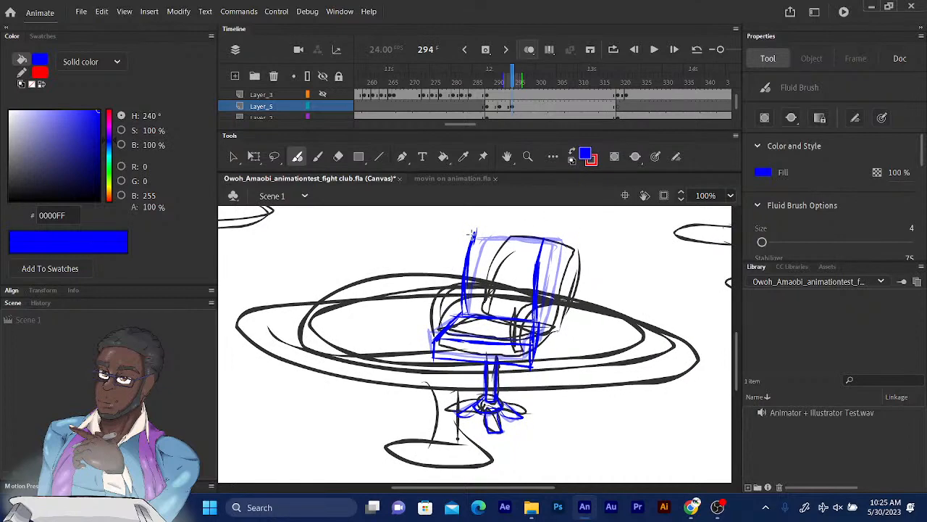
{"action": "left_click_drag", "start_coordinate": [478, 233], "coordinate": [549, 236]}
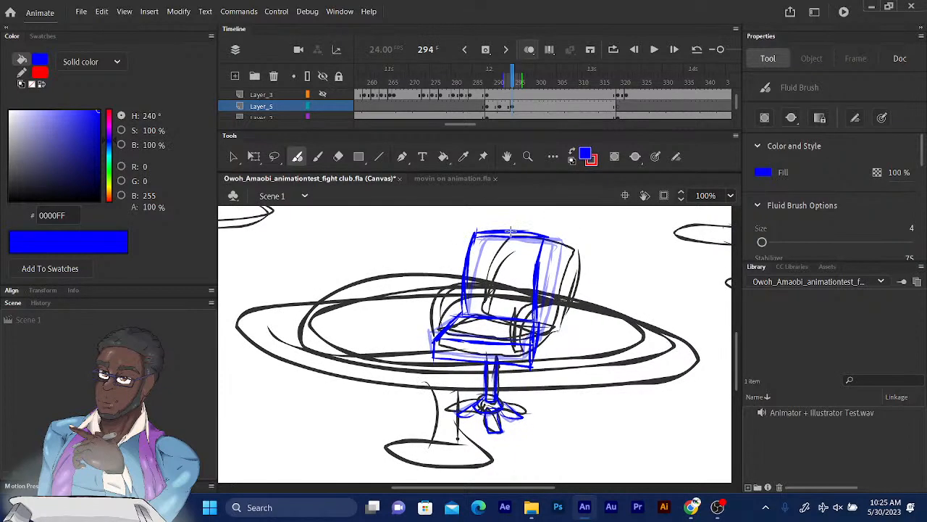
{"action": "mouse_move", "coordinate": [465, 234]}
{"action": "left_mouse_down"}
{"action": "mouse_move", "coordinate": [548, 235]}
{"action": "mouse_move", "coordinate": [536, 328]}
{"action": "left_mouse_up"}
{"action": "left_click_drag", "start_coordinate": [544, 268], "coordinate": [536, 330]}
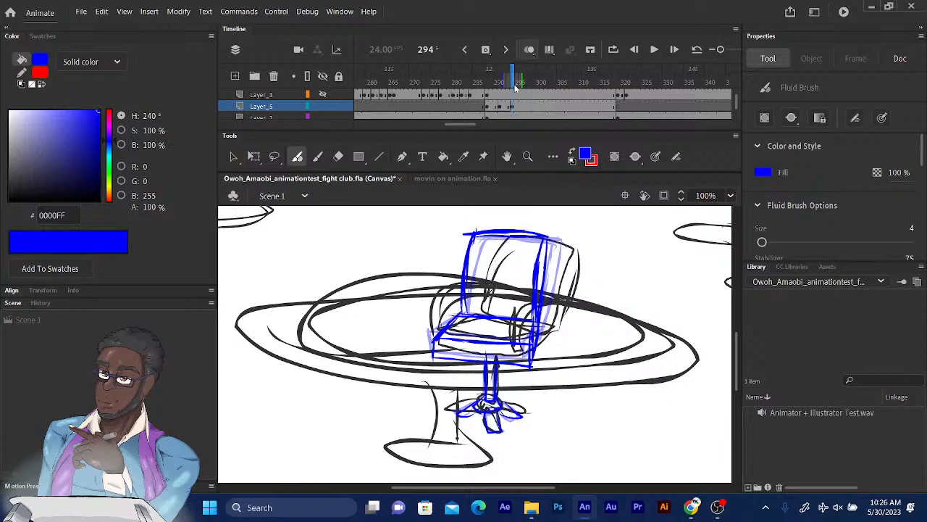
Insert a blank keyframe on Layer_5 at frame 297 for the following chair drawing
{"action": "mouse_move", "coordinate": [517, 85]}
{"action": "left_mouse_down"}
{"action": "mouse_move", "coordinate": [497, 85]}
{"action": "mouse_move", "coordinate": [516, 85]}
{"action": "left_mouse_up"}
{"action": "key", "text": "period"}
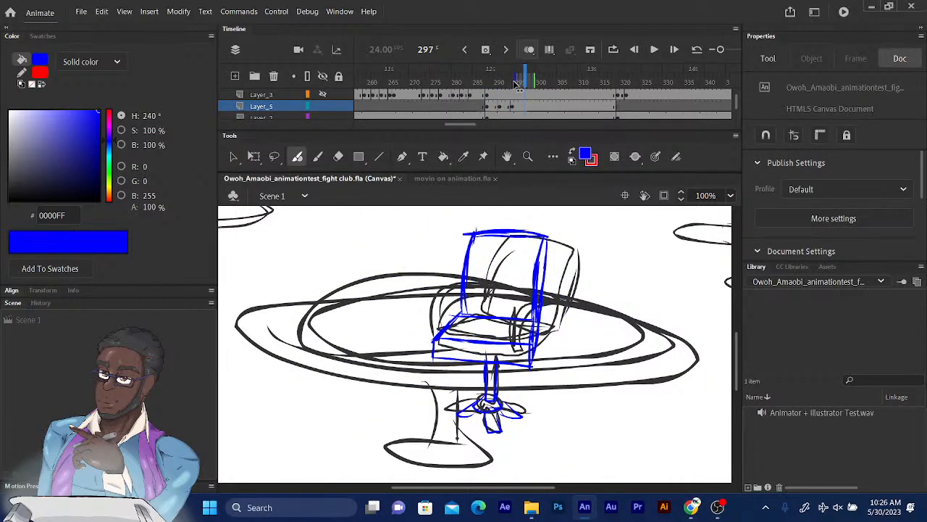
{"action": "mouse_move", "coordinate": [516, 84]}
{"action": "left_mouse_down"}
{"action": "mouse_move", "coordinate": [507, 85]}
{"action": "mouse_move", "coordinate": [516, 85]}
{"action": "left_mouse_up"}
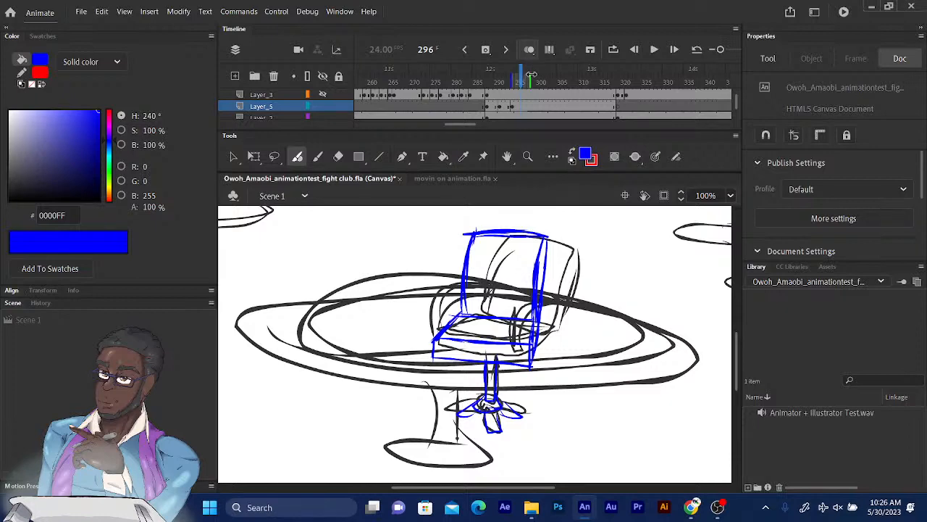
{"action": "left_click", "coordinate": [523, 75]}
{"action": "mouse_move", "coordinate": [523, 74]}
{"action": "left_mouse_down"}
{"action": "mouse_move", "coordinate": [476, 75]}
{"action": "mouse_move", "coordinate": [522, 71]}
{"action": "left_mouse_up"}
{"action": "left_click", "coordinate": [486, 50]}
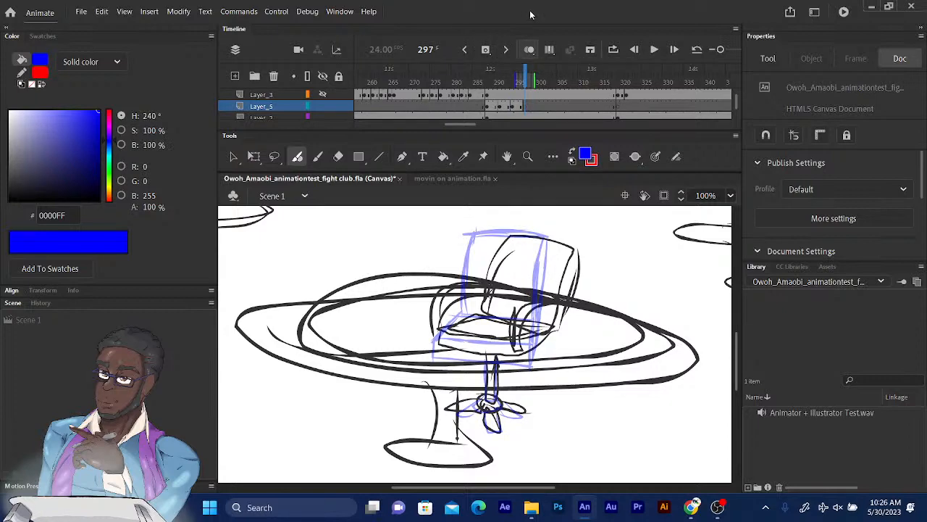
Draw the chair's front-facing seat, central post and base legs in blue on Layer_5 at frame 297
{"action": "left_click_drag", "start_coordinate": [536, 347], "coordinate": [533, 364]}
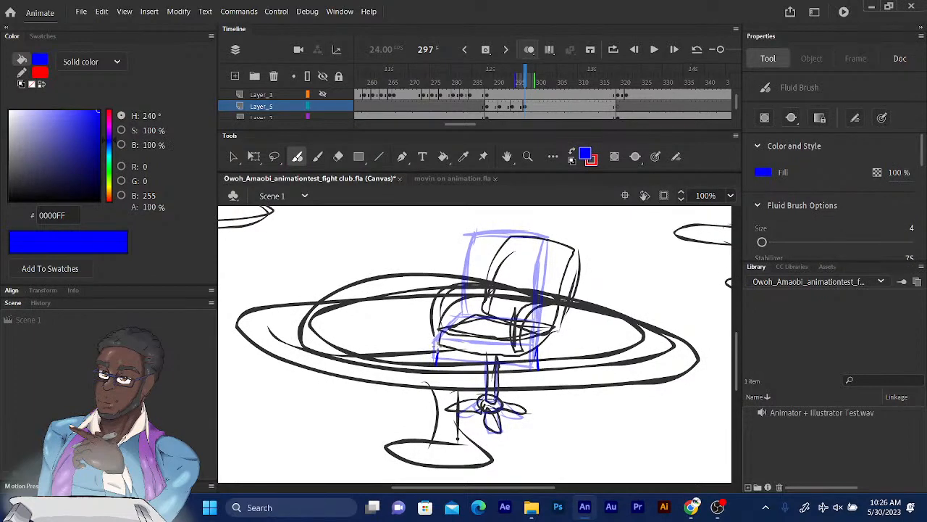
{"action": "mouse_move", "coordinate": [486, 350]}
{"action": "left_mouse_down"}
{"action": "mouse_move", "coordinate": [540, 349]}
{"action": "mouse_move", "coordinate": [438, 349]}
{"action": "mouse_move", "coordinate": [437, 366]}
{"action": "mouse_move", "coordinate": [536, 367]}
{"action": "mouse_move", "coordinate": [537, 349]}
{"action": "left_mouse_up"}
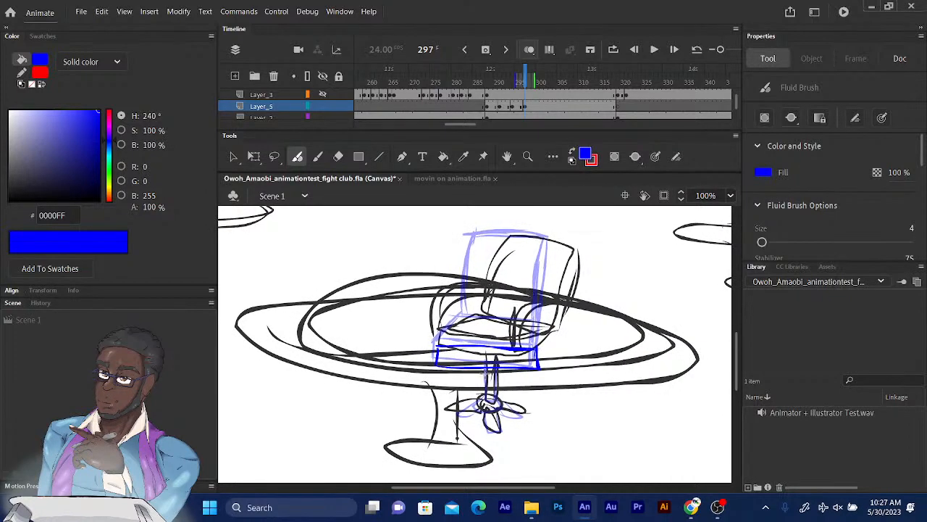
{"action": "mouse_move", "coordinate": [485, 369]}
{"action": "left_mouse_down"}
{"action": "mouse_move", "coordinate": [489, 413]}
{"action": "mouse_move", "coordinate": [497, 408]}
{"action": "mouse_move", "coordinate": [488, 425]}
{"action": "mouse_move", "coordinate": [477, 404]}
{"action": "mouse_move", "coordinate": [522, 415]}
{"action": "mouse_move", "coordinate": [497, 400]}
{"action": "left_mouse_up"}
{"action": "left_click_drag", "start_coordinate": [439, 345], "coordinate": [467, 317]}
{"action": "left_click_drag", "start_coordinate": [531, 324], "coordinate": [538, 347]}
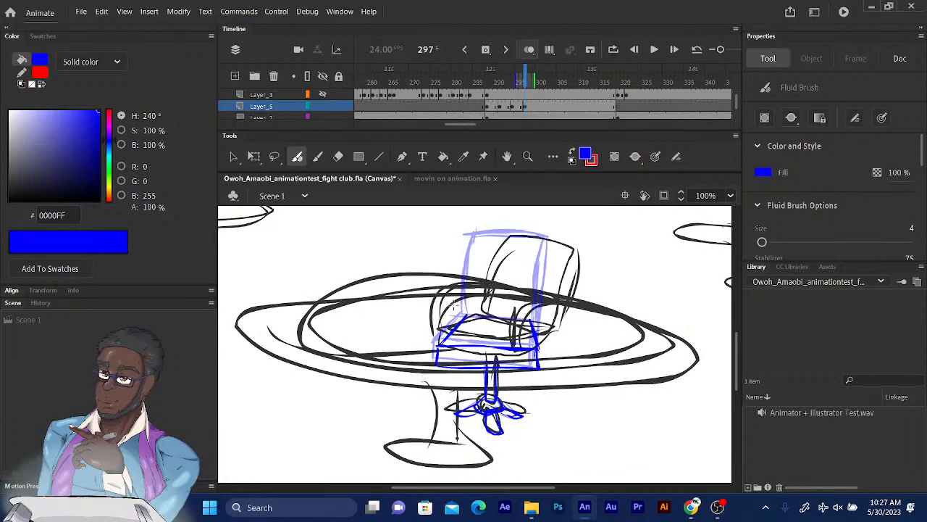
Draw the chair's upright backrest above the seat at frame 297, including both sides and the top edge
{"action": "mouse_move", "coordinate": [439, 347]}
{"action": "left_mouse_down"}
{"action": "mouse_move", "coordinate": [461, 318]}
{"action": "mouse_move", "coordinate": [466, 230]}
{"action": "left_mouse_up"}
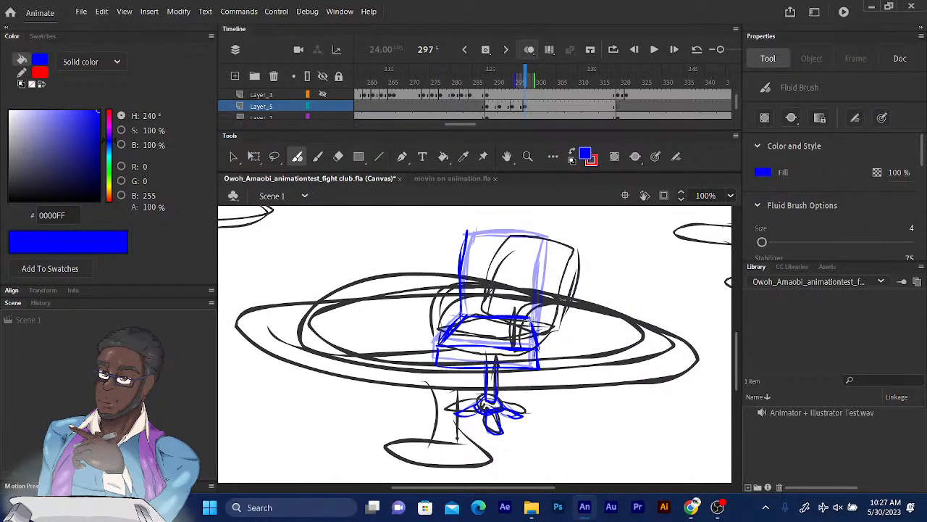
{"action": "left_click_drag", "start_coordinate": [539, 269], "coordinate": [542, 240]}
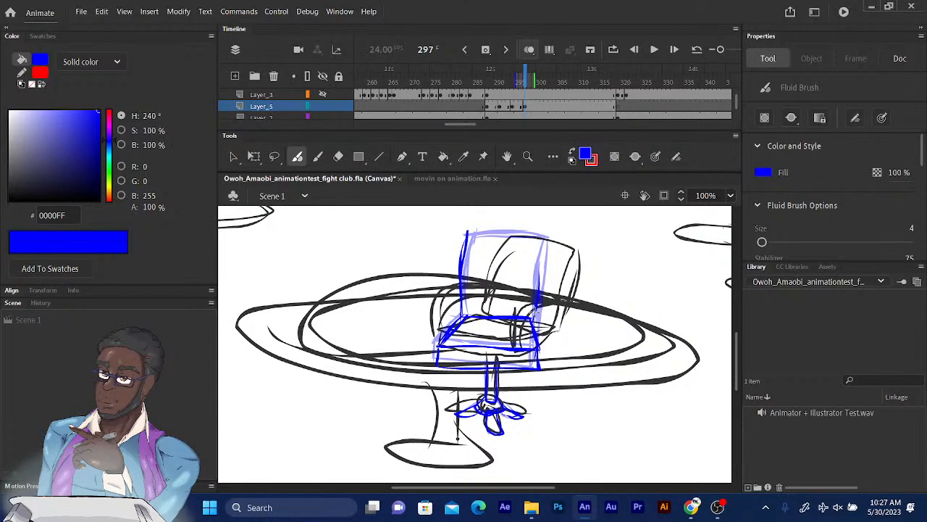
{"action": "mouse_move", "coordinate": [539, 285]}
{"action": "left_mouse_down"}
{"action": "mouse_move", "coordinate": [542, 238]}
{"action": "mouse_move", "coordinate": [535, 316]}
{"action": "left_mouse_up"}
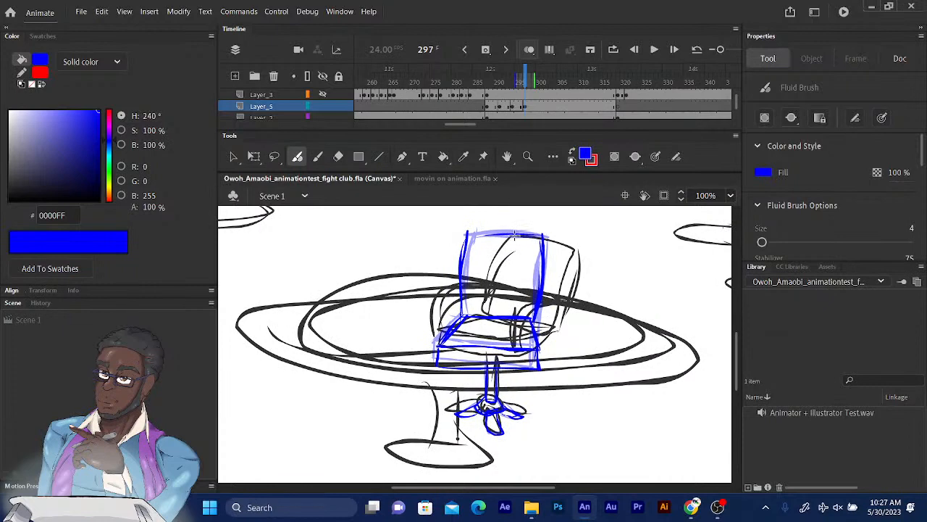
{"action": "left_click_drag", "start_coordinate": [542, 233], "coordinate": [463, 235]}
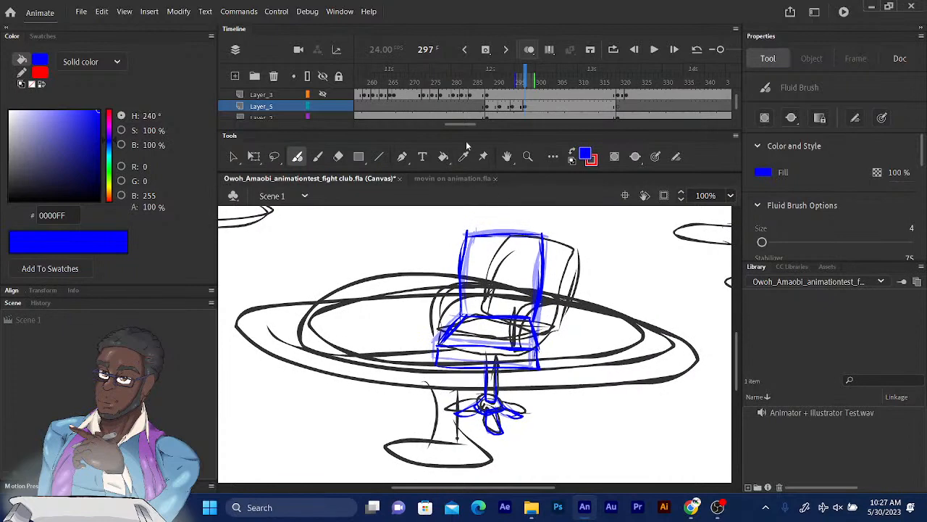
Step back and forth through the frames from 288 to 302 to check the chair's turning motion
{"action": "left_click", "coordinate": [527, 80]}
{"action": "key", "text": "comma"}
{"action": "key", "text": "comma"}
{"action": "key", "text": "comma"}
{"action": "key", "text": "comma"}
{"action": "key", "text": "comma"}
{"action": "key", "text": "comma"}
{"action": "key", "text": "comma"}
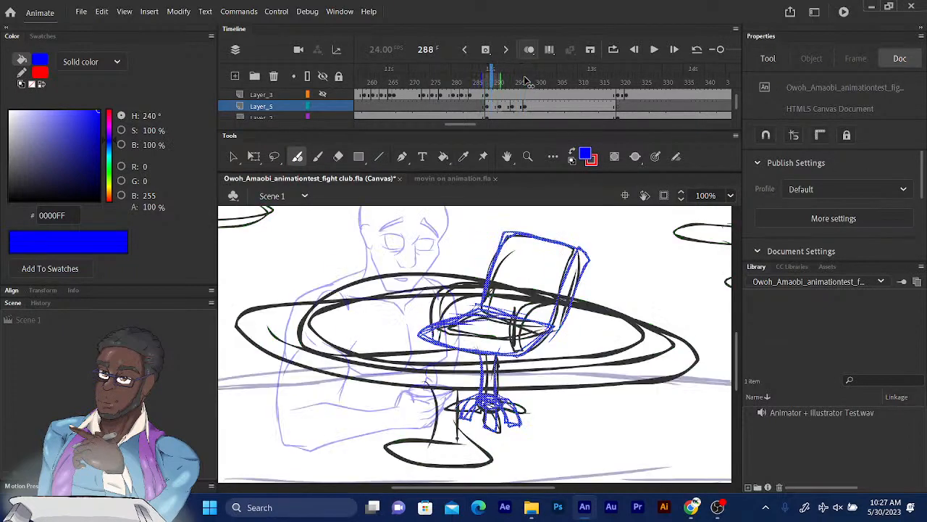
{"action": "key", "text": "period"}
{"action": "key", "text": "period"}
{"action": "key", "text": "period"}
{"action": "key", "text": "period"}
{"action": "key", "text": "period"}
{"action": "key", "text": "period"}
{"action": "key", "text": "period"}
{"action": "key", "text": "period"}
{"action": "key", "text": "period"}
{"action": "key", "text": "period"}
{"action": "key", "text": "period"}
{"action": "key", "text": "period"}
{"action": "key", "text": "period"}
{"action": "key", "text": "period"}
{"action": "key", "text": "comma"}
{"action": "key", "text": "comma"}
{"action": "key", "text": "comma"}
{"action": "key", "text": "comma"}
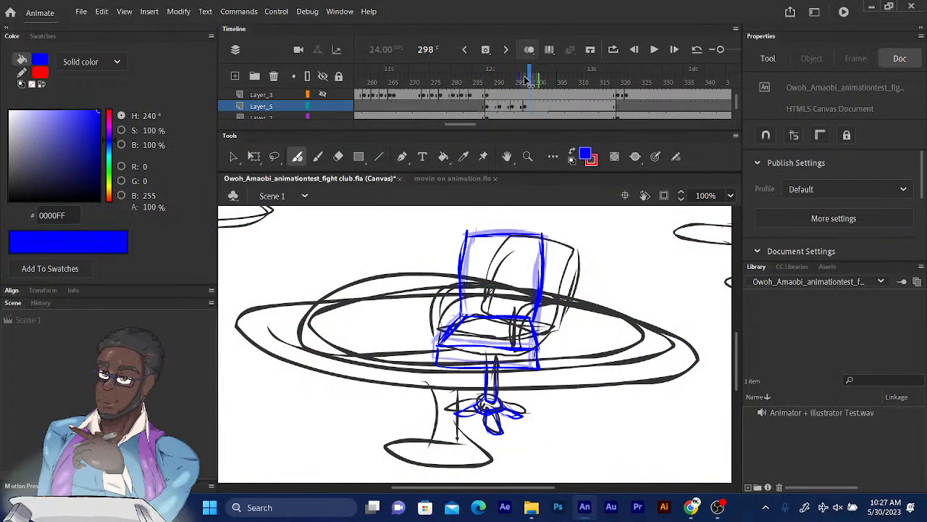
{"action": "key", "text": "period"}
{"action": "key", "text": "period"}
{"action": "key", "text": "period"}
{"action": "key", "text": "period"}
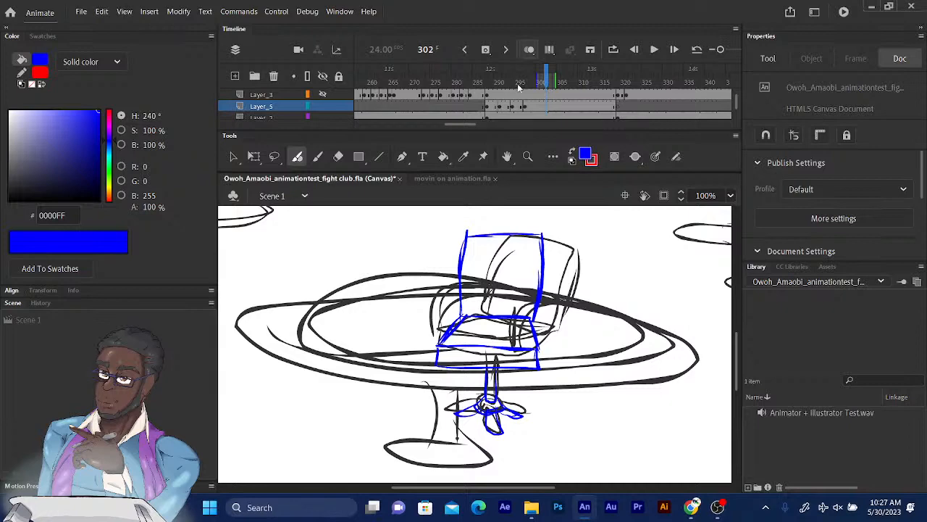
Copy the chair drawing from Layer_5 at frame 295 and paste it at frame 303 with Paste and Overwrite Frames
{"action": "right_click", "coordinate": [519, 107]}
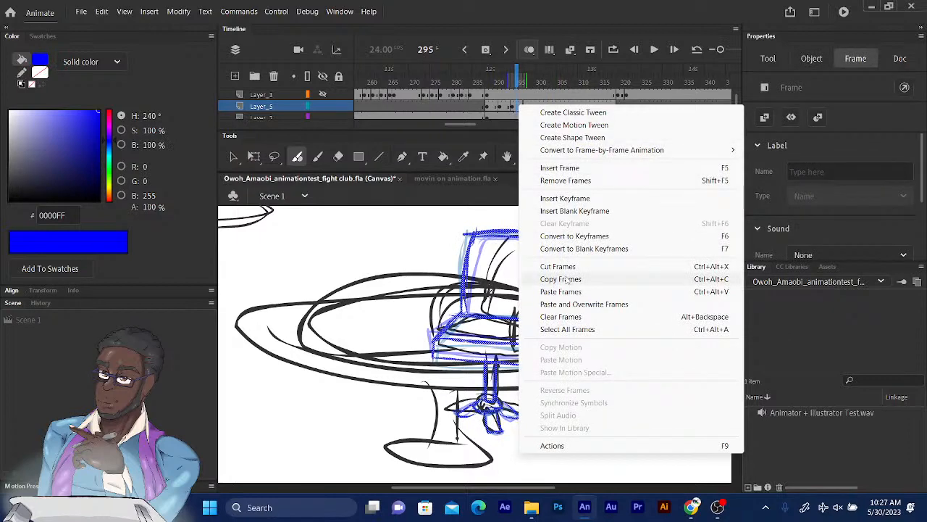
{"action": "left_click", "coordinate": [561, 279]}
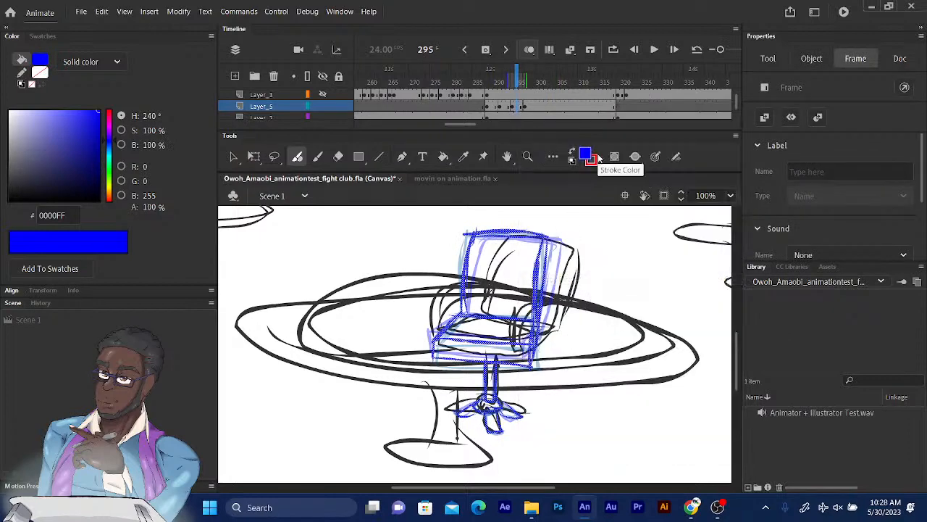
{"action": "key", "text": "."}
{"action": "key", "text": "."}
{"action": "key", "text": "."}
{"action": "key", "text": "."}
{"action": "key", "text": "."}
{"action": "key", "text": "."}
{"action": "key", "text": "."}
{"action": "key", "text": "."}
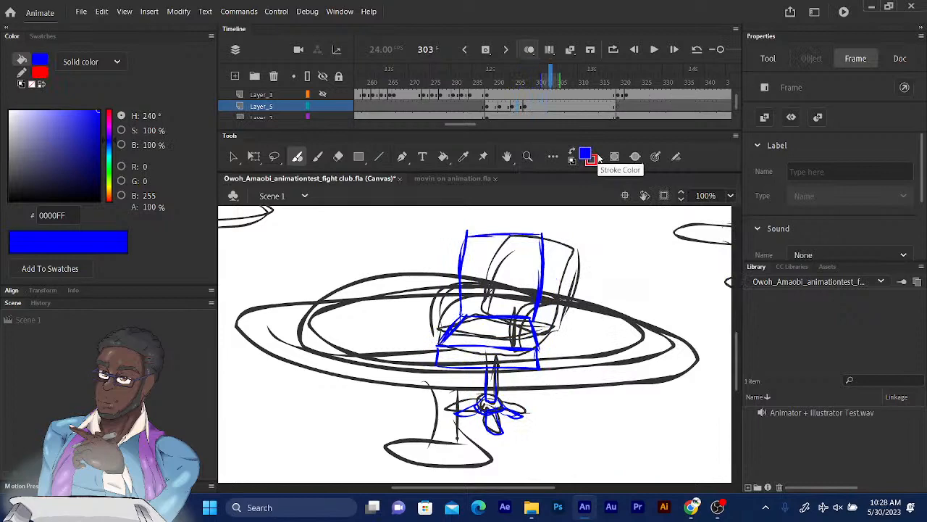
{"action": "right_click", "coordinate": [550, 106]}
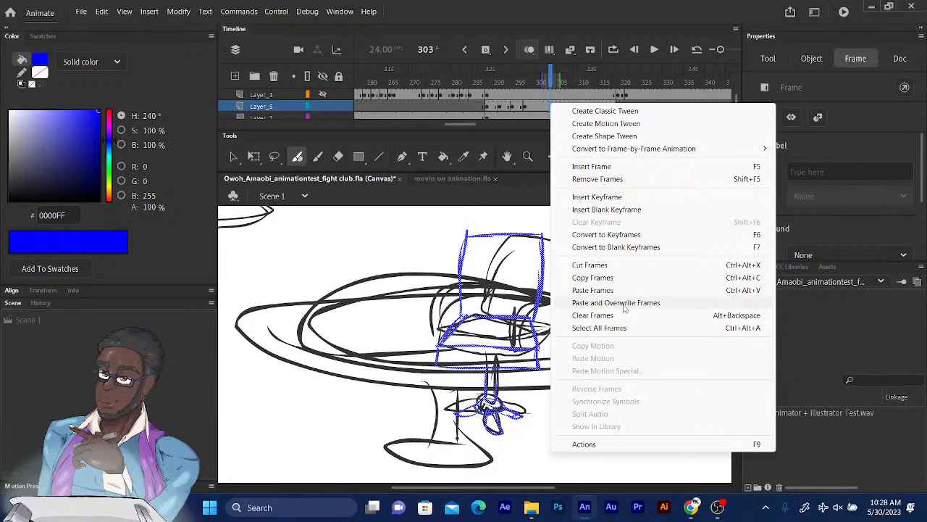
{"action": "left_click", "coordinate": [623, 303]}
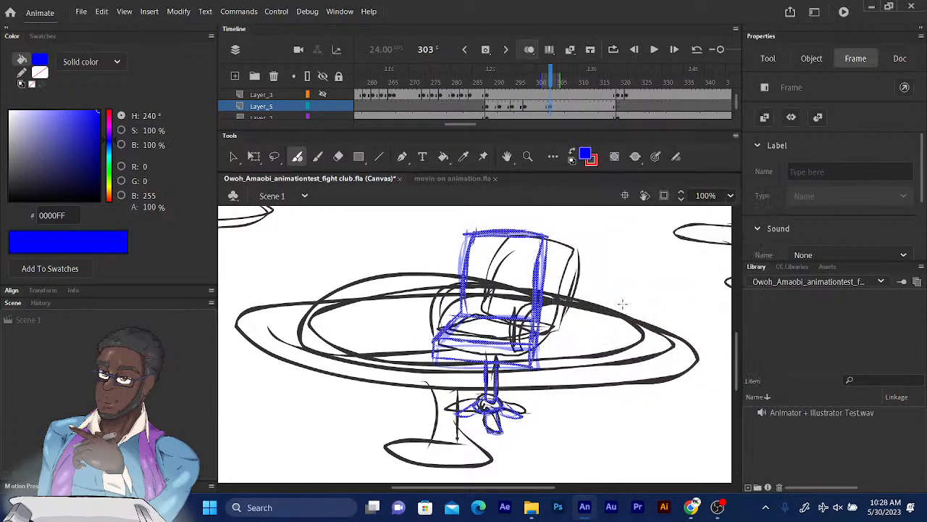
Copy the chair drawing from Layer_5 at frame 292 and paste it at frame 306 with Paste and Overwrite Frames
{"action": "right_click", "coordinate": [507, 107]}
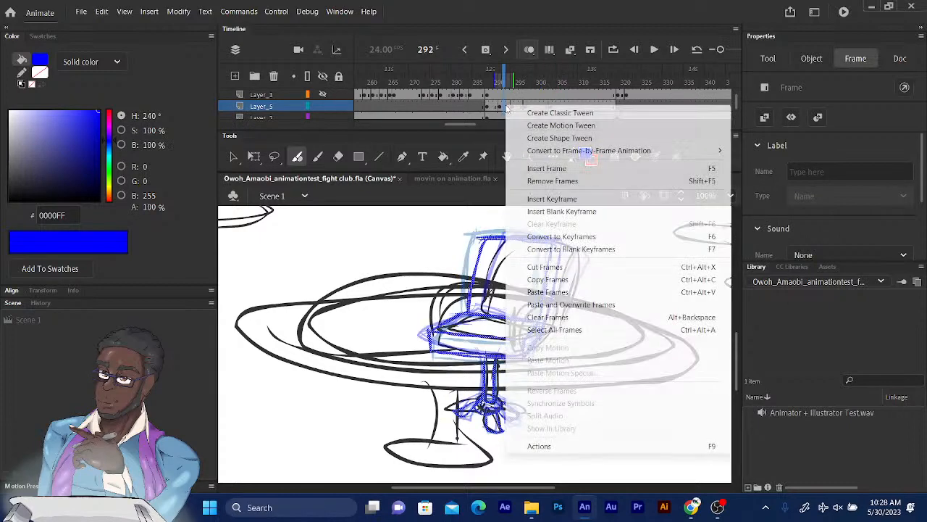
{"action": "left_click", "coordinate": [582, 279]}
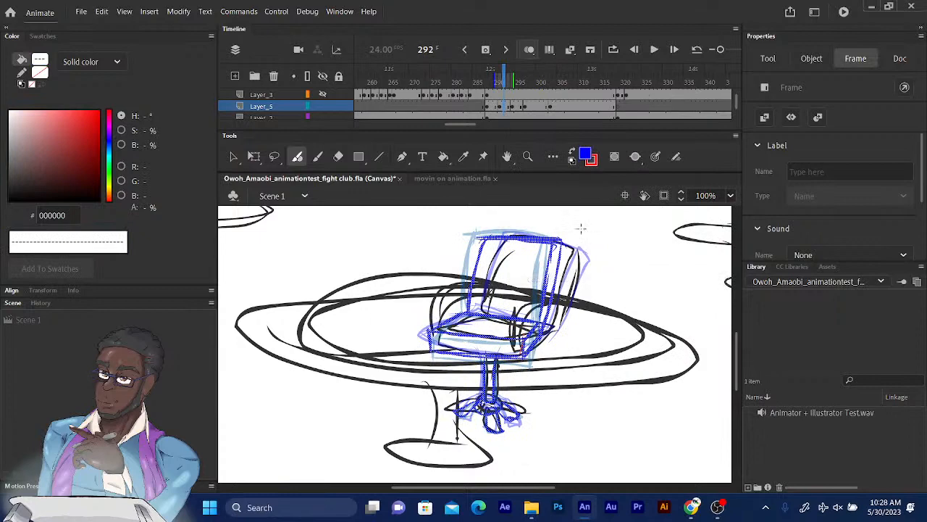
{"action": "left_click", "coordinate": [562, 108]}
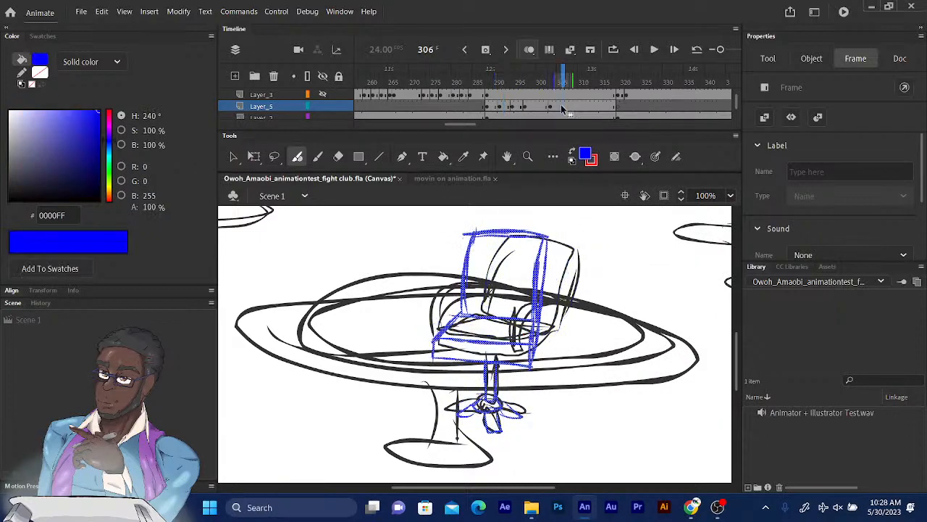
{"action": "right_click", "coordinate": [562, 108]}
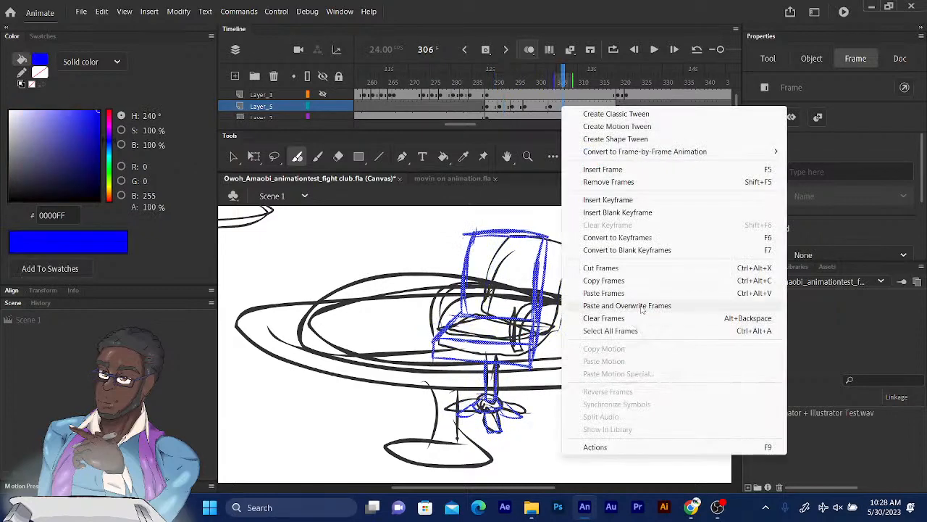
{"action": "left_click", "coordinate": [641, 306]}
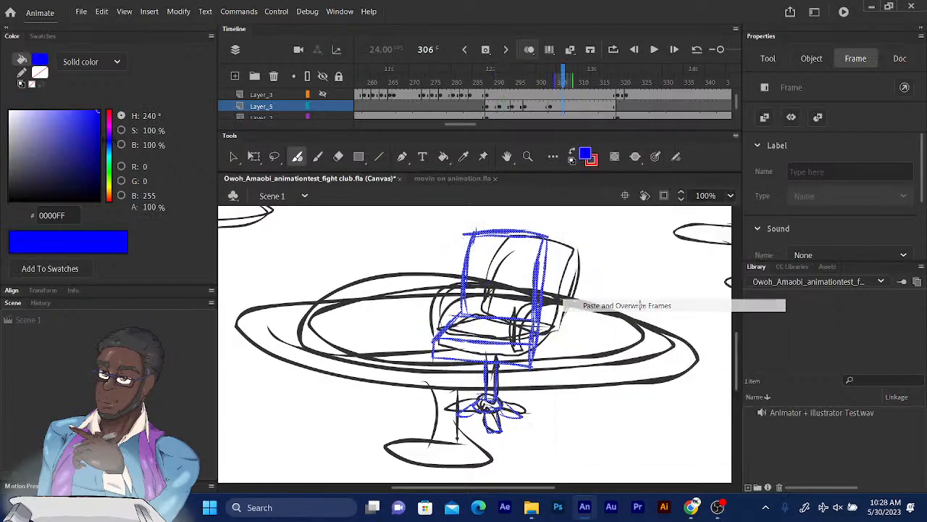
Copy the chair drawing from Layer_5 at frame 289 and paste it at frame 309 with Paste and Overwrite Frames
{"action": "right_click", "coordinate": [492, 109]}
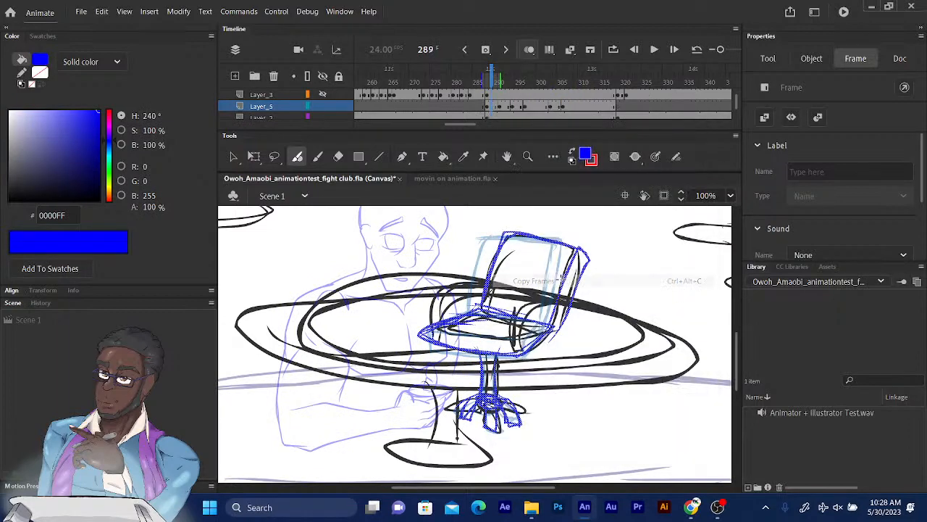
{"action": "left_click", "coordinate": [562, 281]}
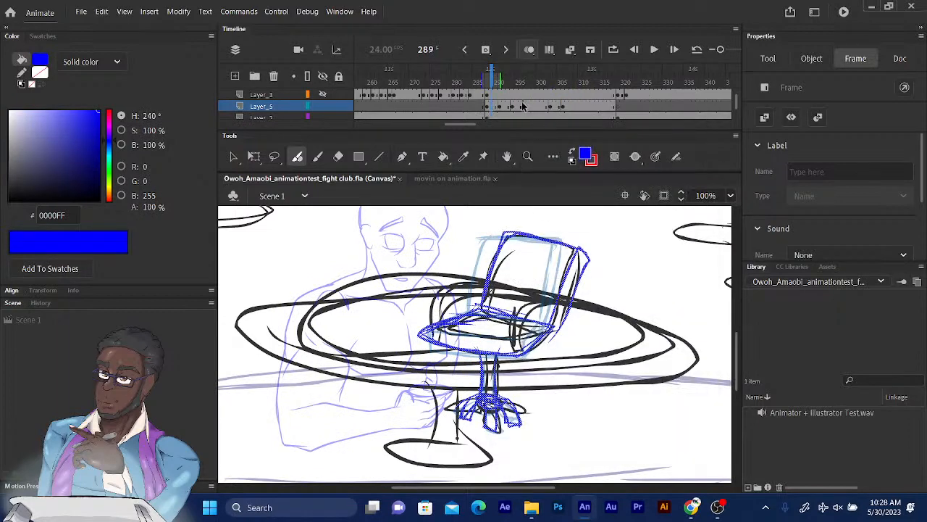
{"action": "left_click", "coordinate": [572, 106]}
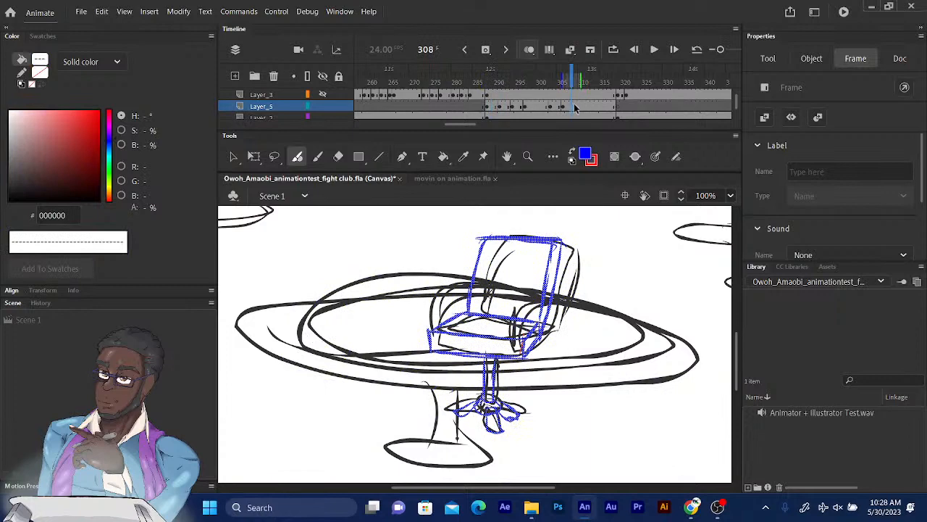
{"action": "right_click", "coordinate": [576, 107]}
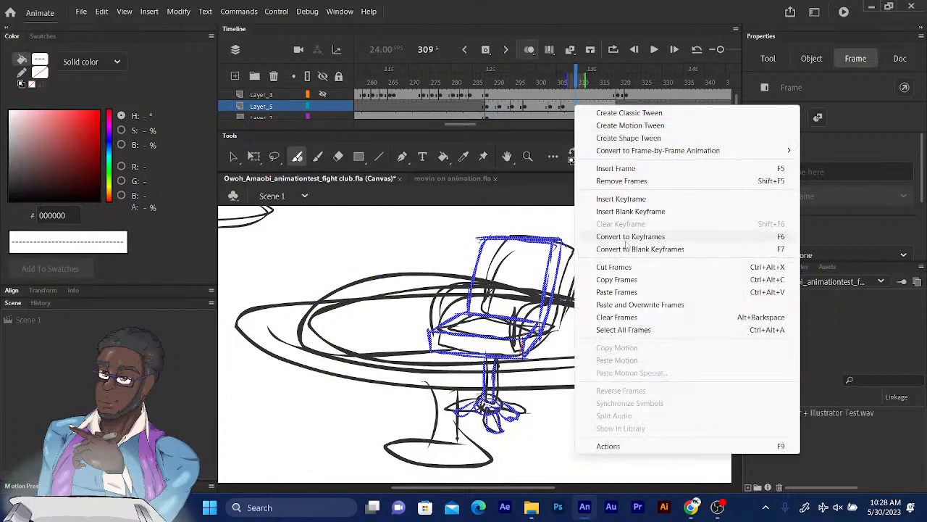
{"action": "left_click", "coordinate": [625, 307]}
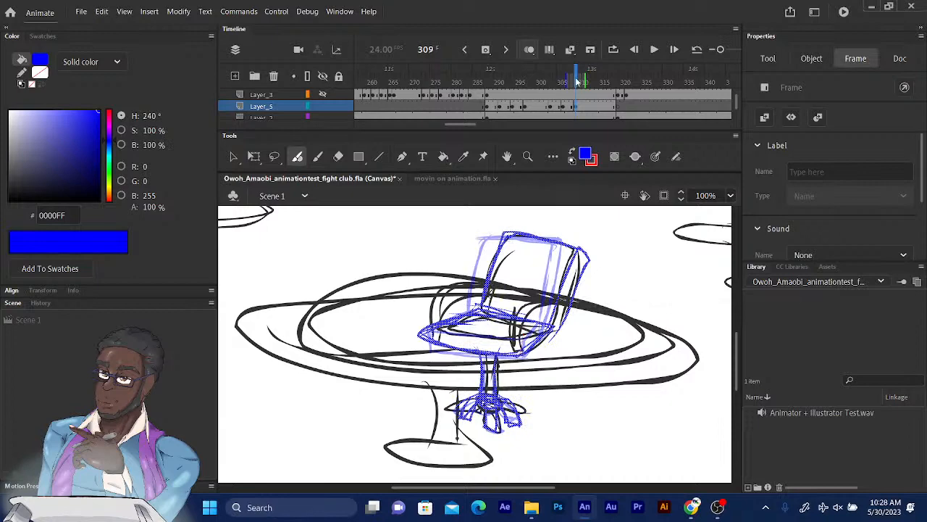
Play the shot from frame 287 to check the chair's full back-and-forth turn, and return to frame 291
{"action": "left_click_drag", "start_coordinate": [577, 81], "coordinate": [484, 82]}
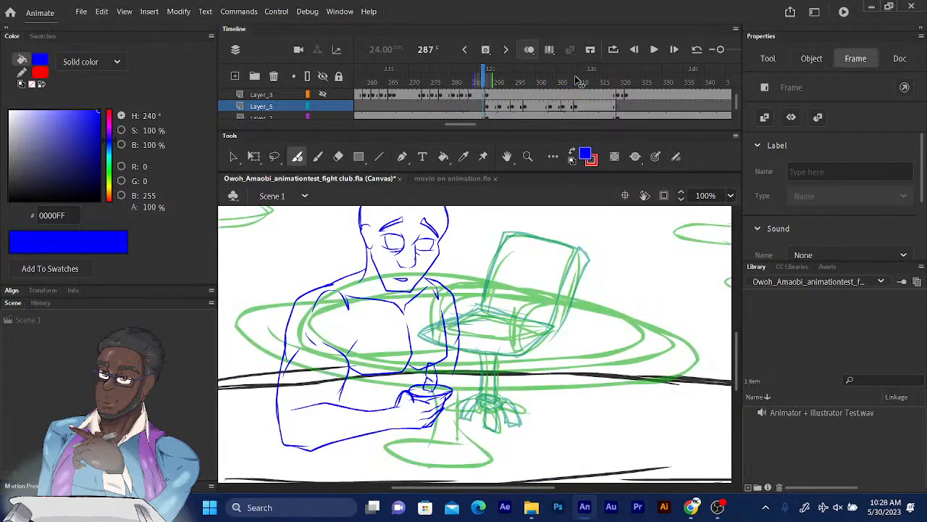
{"action": "key", "text": "Return"}
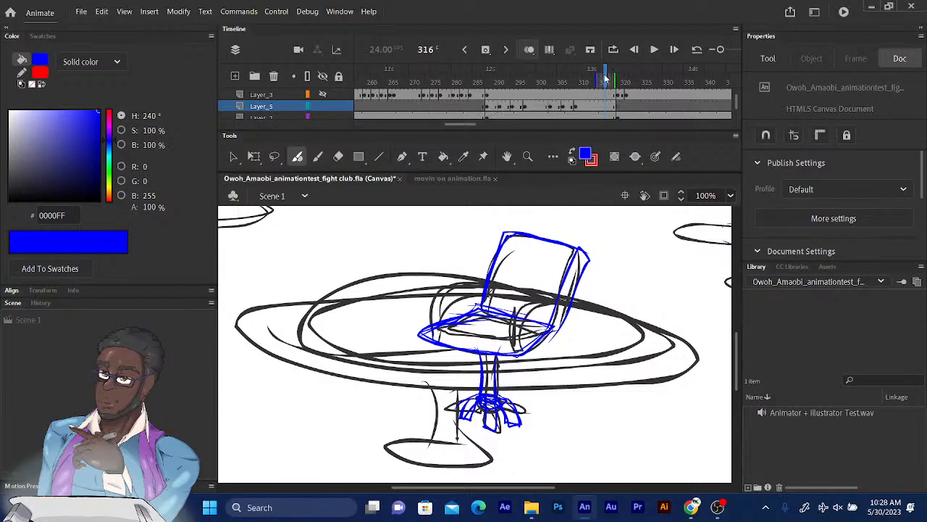
{"action": "mouse_move", "coordinate": [605, 77]}
{"action": "left_mouse_down"}
{"action": "mouse_move", "coordinate": [484, 82]}
{"action": "mouse_move", "coordinate": [499, 75]}
{"action": "left_mouse_up"}
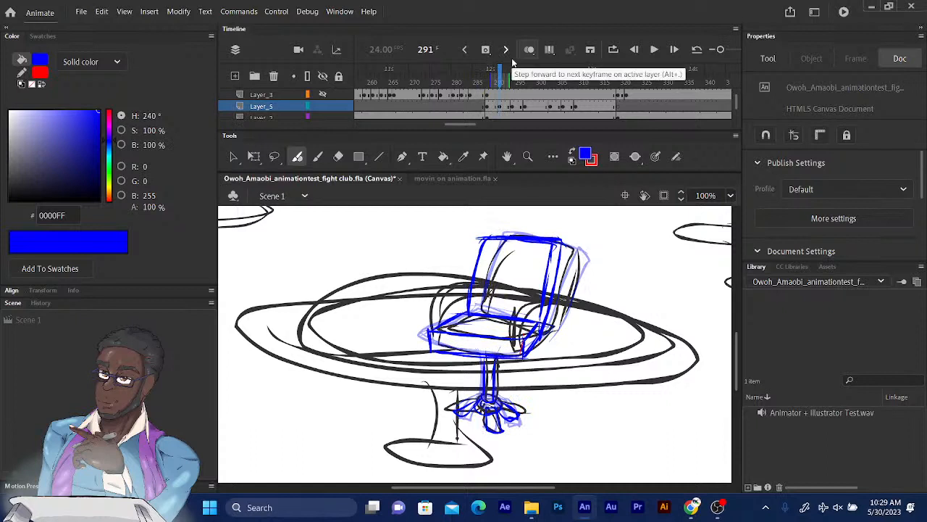
Switch the fill colour to red, show the hidden Layer_3 and select its frame 291
{"action": "left_click", "coordinate": [572, 154]}
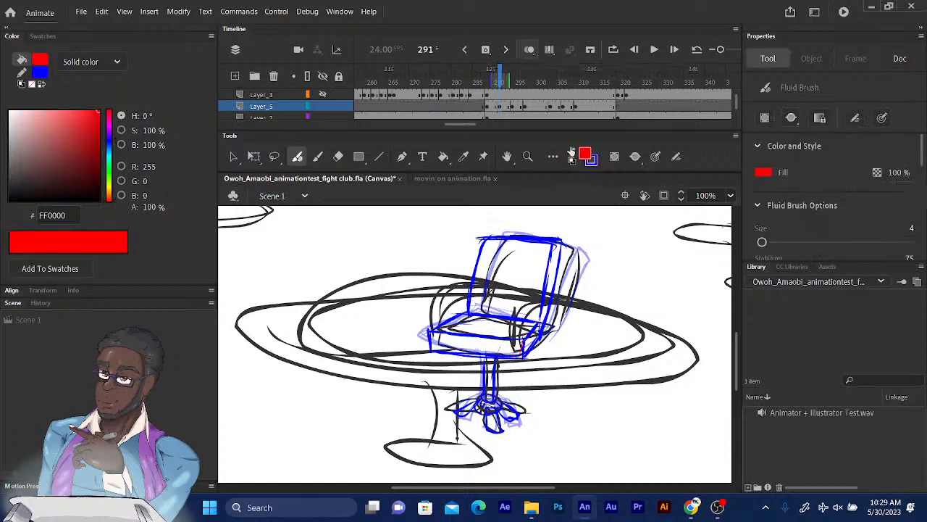
{"action": "left_click", "coordinate": [486, 50]}
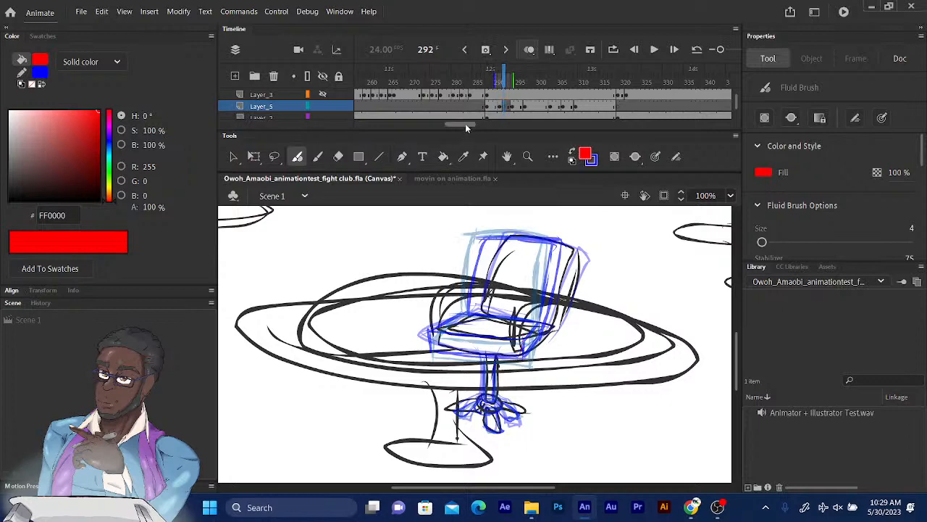
{"action": "key", "text": "comma"}
{"action": "left_click", "coordinate": [324, 94]}
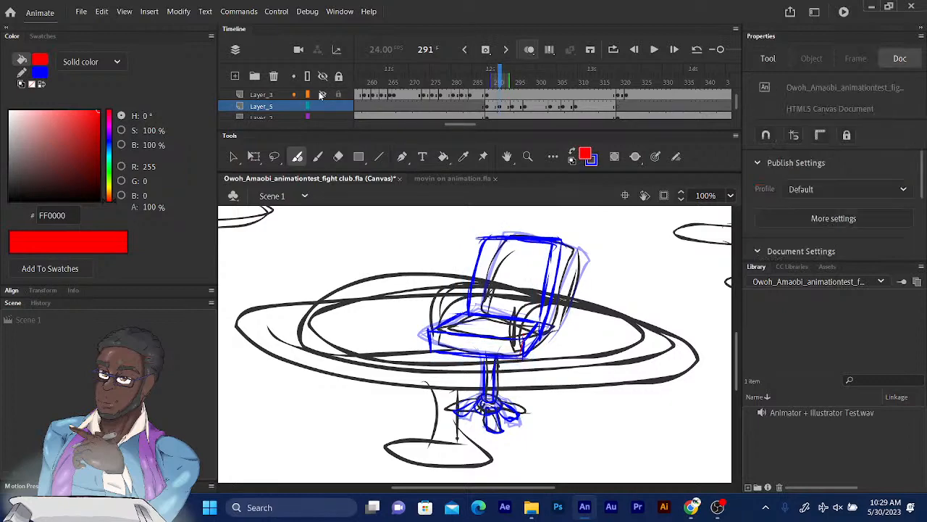
{"action": "left_click", "coordinate": [497, 94]}
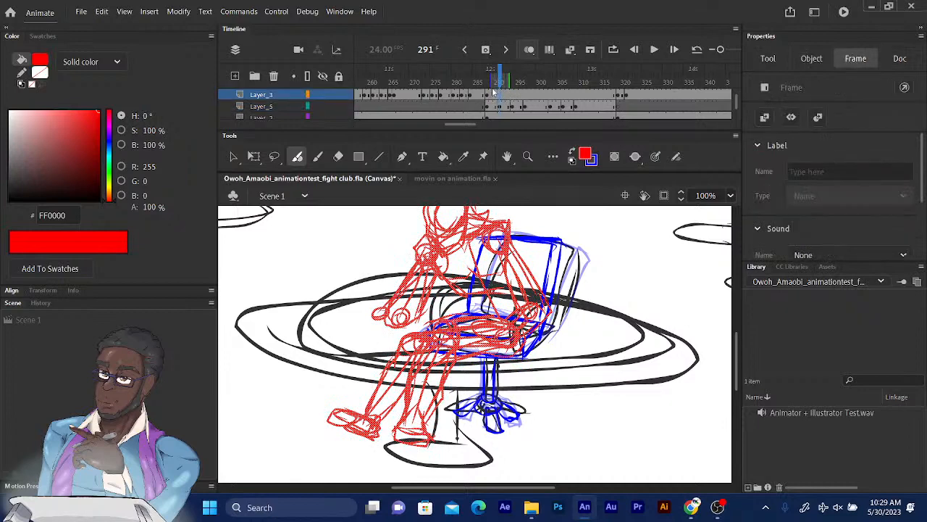
Scale the red seated figure on Layer_3 down to about 354 by 408.7 with Free Transform
{"action": "left_click", "coordinate": [253, 156]}
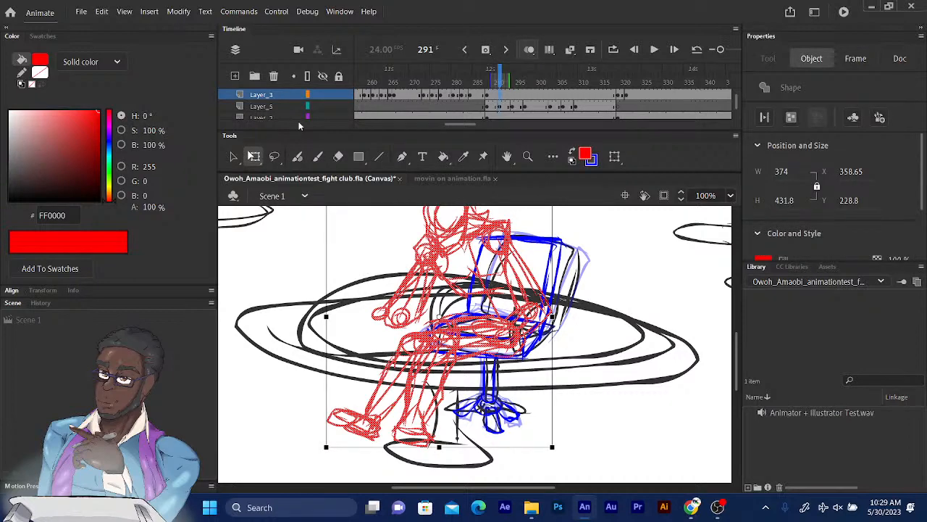
{"action": "key", "text": "ctrl+minus"}
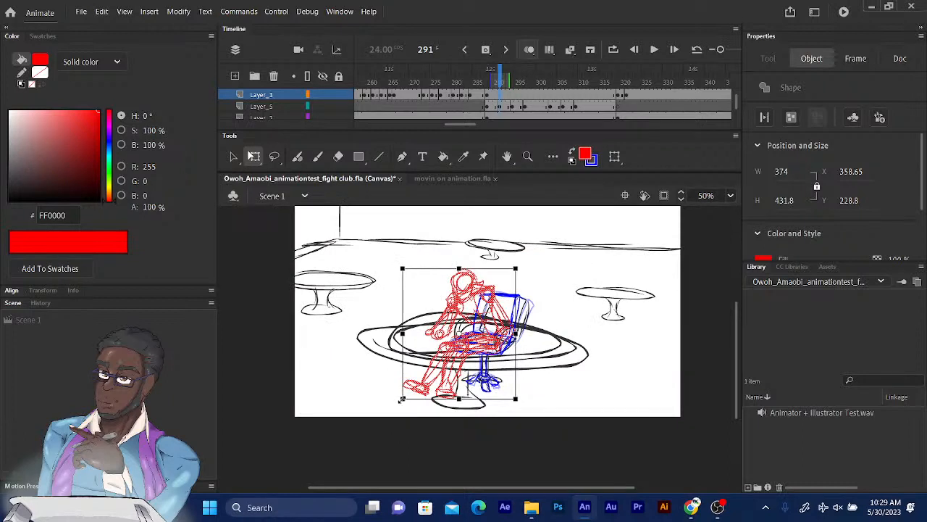
{"action": "left_click_drag", "start_coordinate": [402, 399], "coordinate": [412, 388]}
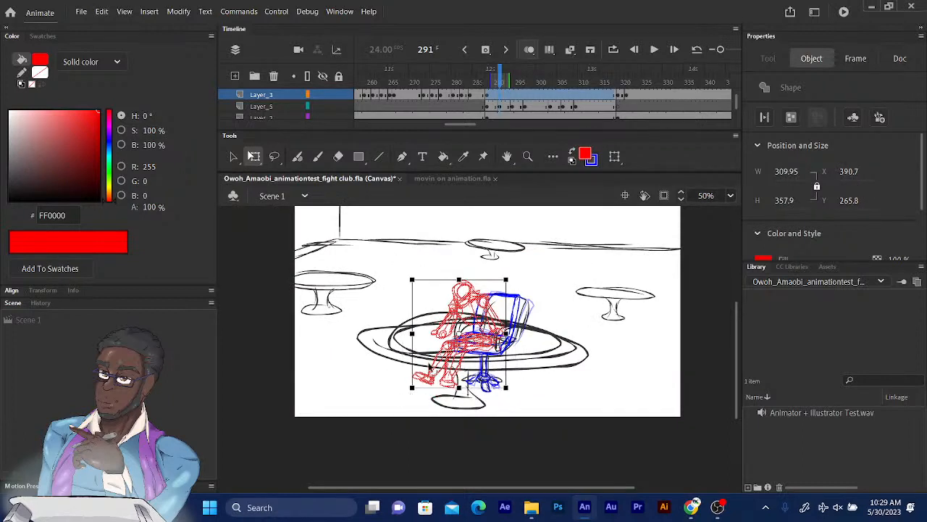
{"action": "key", "text": "ctrl+z"}
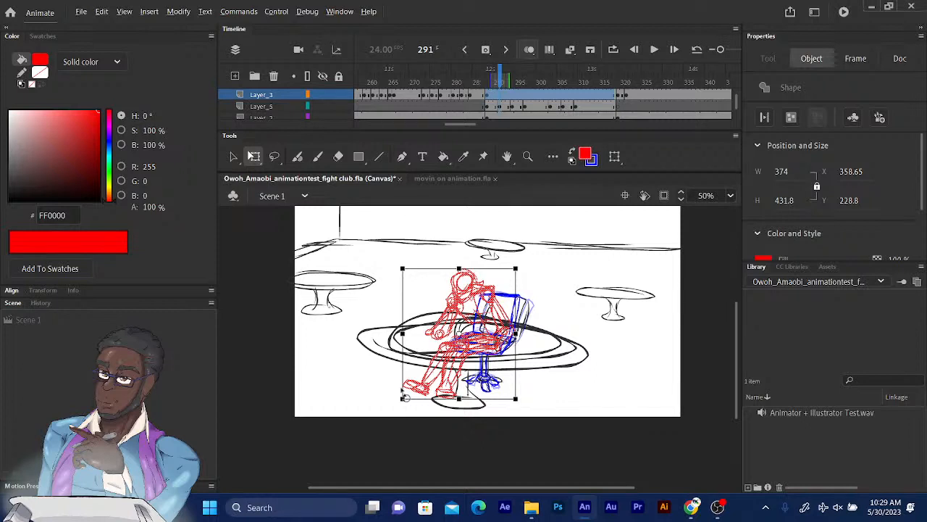
{"action": "left_click_drag", "start_coordinate": [402, 398], "coordinate": [409, 391]}
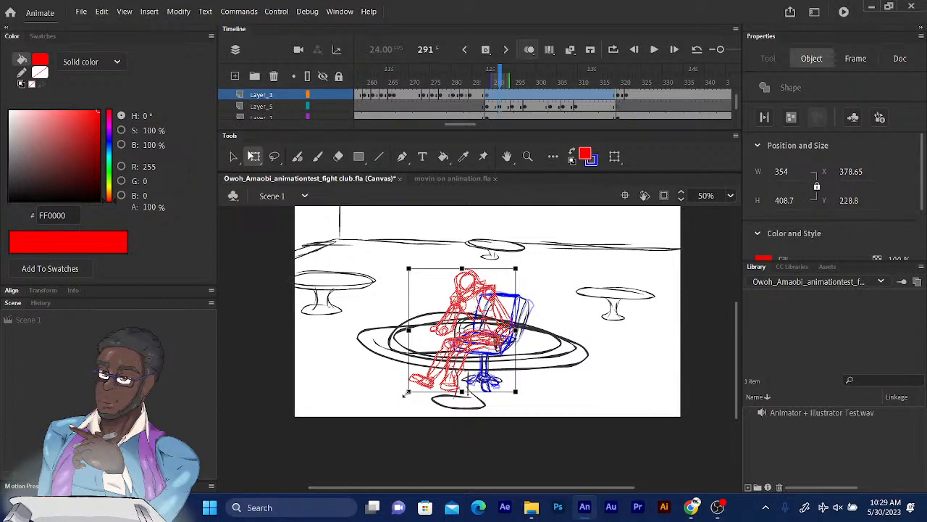
Step back and forth through frames 289 to 310 to examine how the red figure sits against the turning chair
{"action": "left_click", "coordinate": [498, 77]}
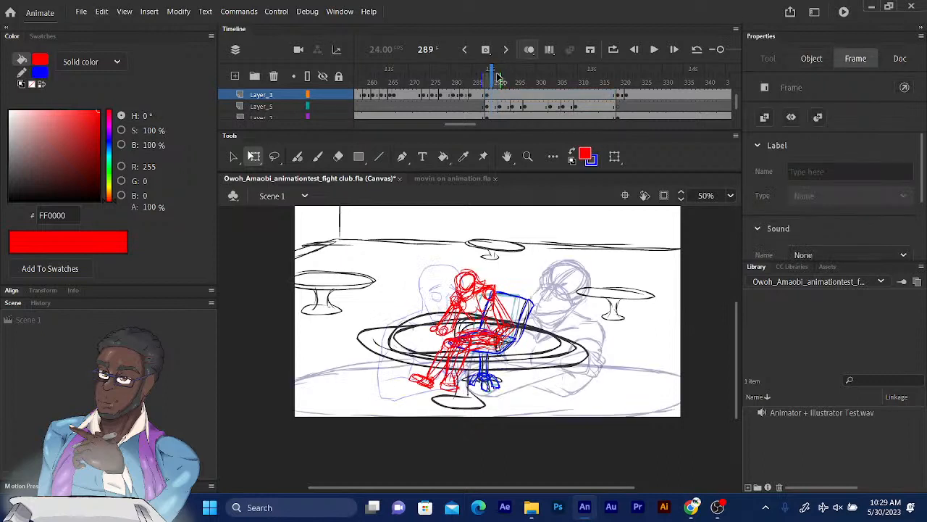
{"action": "left_click", "coordinate": [499, 77]}
{"action": "key", "text": "period"}
{"action": "key", "text": "period"}
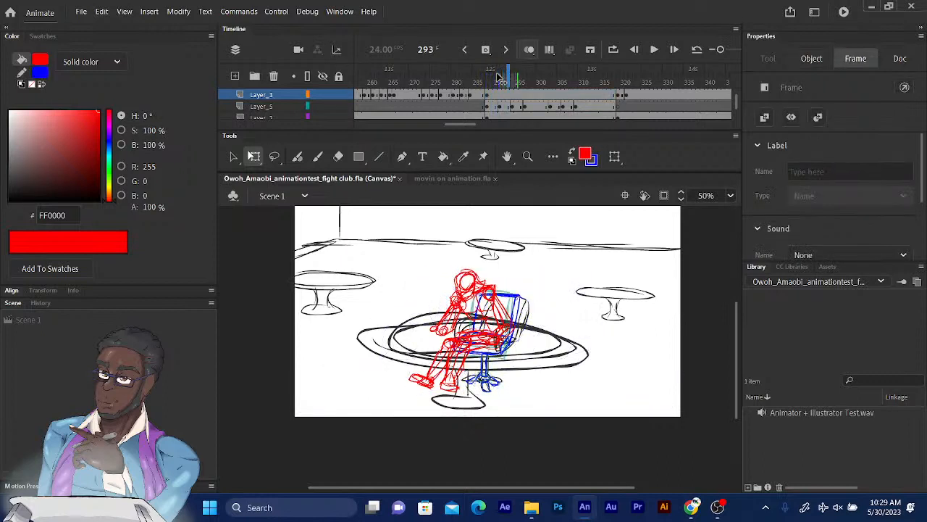
{"action": "key", "text": "comma"}
{"action": "key", "text": "comma"}
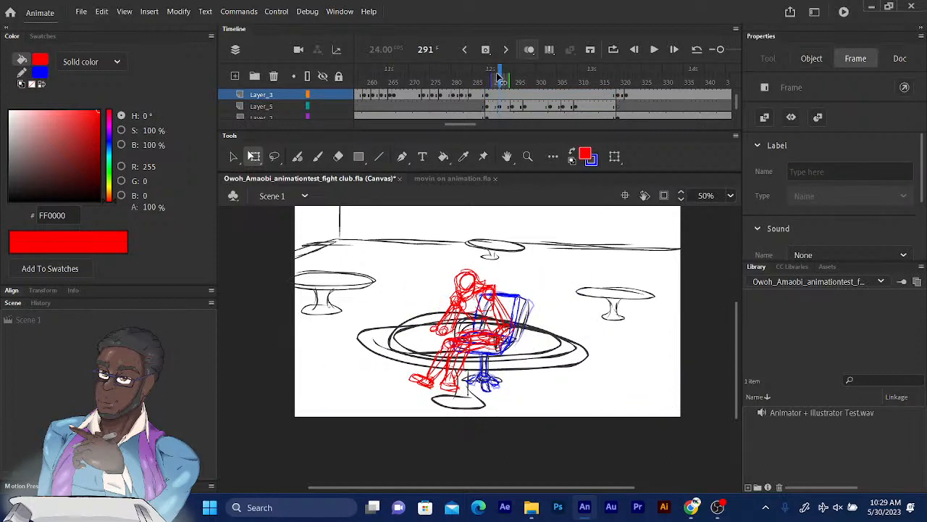
{"action": "left_click", "coordinate": [500, 80]}
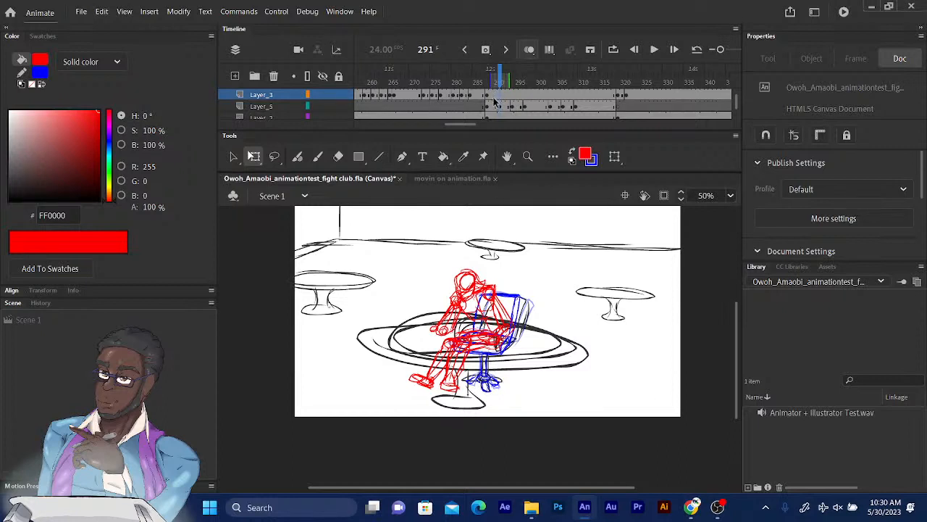
{"action": "key", "text": "comma"}
{"action": "key", "text": "comma"}
{"action": "key", "text": "comma"}
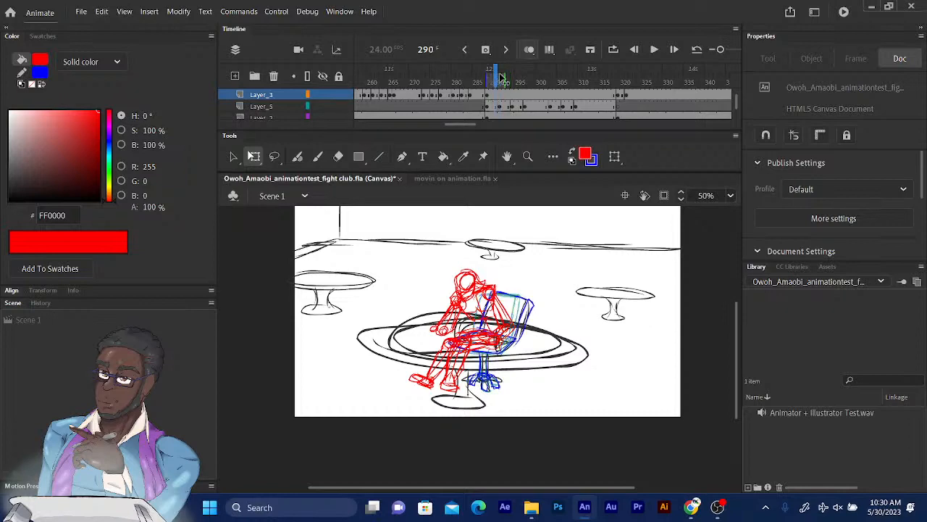
{"action": "key", "text": "period"}
{"action": "key", "text": "period"}
{"action": "key", "text": "period"}
{"action": "key", "text": "period"}
{"action": "key", "text": "period"}
{"action": "key", "text": "period"}
{"action": "key", "text": "period"}
{"action": "key", "text": "period"}
{"action": "key", "text": "period"}
{"action": "key", "text": "period"}
{"action": "key", "text": "period"}
{"action": "key", "text": "period"}
{"action": "key", "text": "period"}
{"action": "key", "text": "period"}
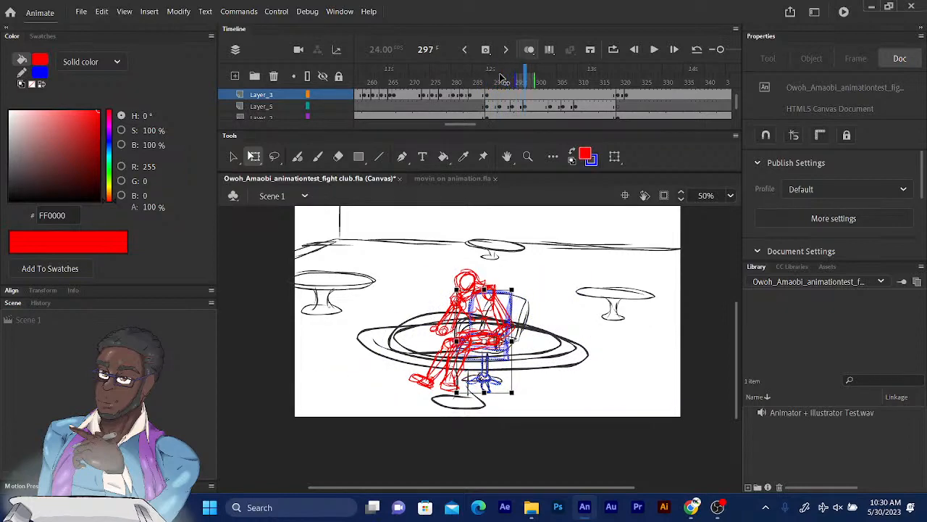
{"action": "key", "text": "period"}
{"action": "key", "text": "period"}
{"action": "key", "text": "period"}
{"action": "key", "text": "period"}
{"action": "key", "text": "period"}
{"action": "key", "text": "period"}
{"action": "key", "text": "period"}
{"action": "key", "text": "period"}
{"action": "key", "text": "period"}
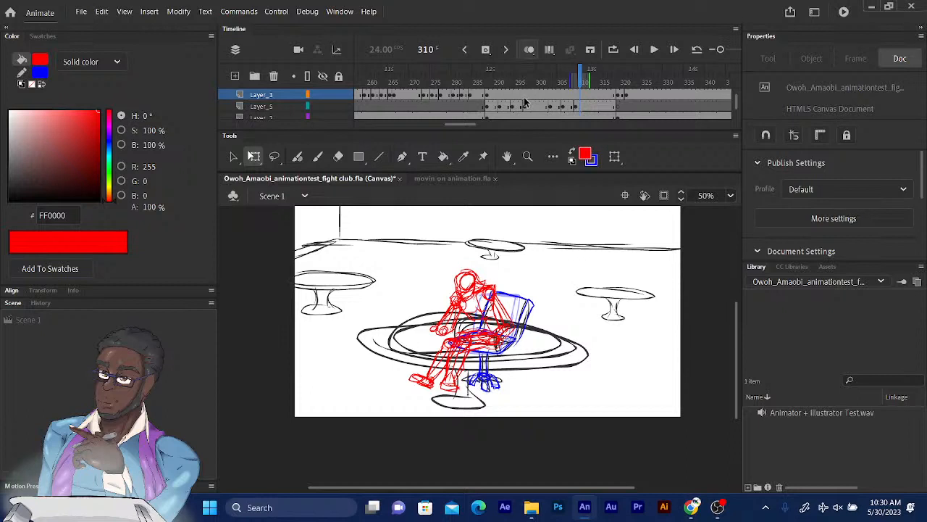
Insert a blank keyframe at frame 291 of Layer_3 and sketch red circles at the lower joints of both arms with the Fluid Brush
{"action": "left_click", "coordinate": [502, 78]}
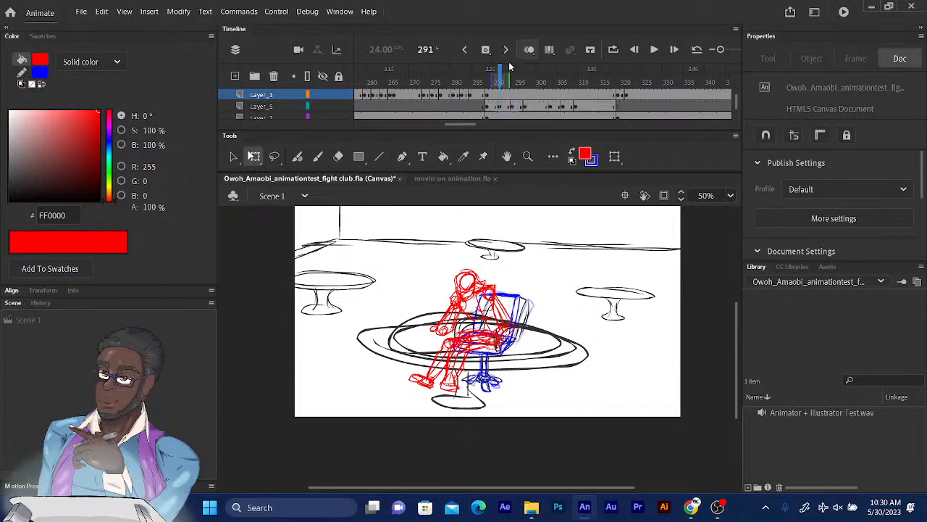
{"action": "left_click", "coordinate": [486, 49]}
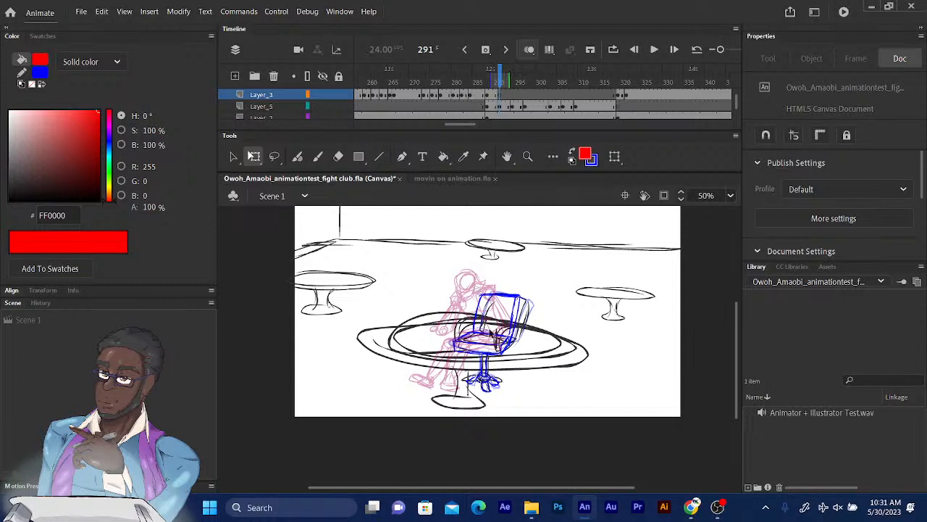
{"action": "left_click", "coordinate": [298, 158]}
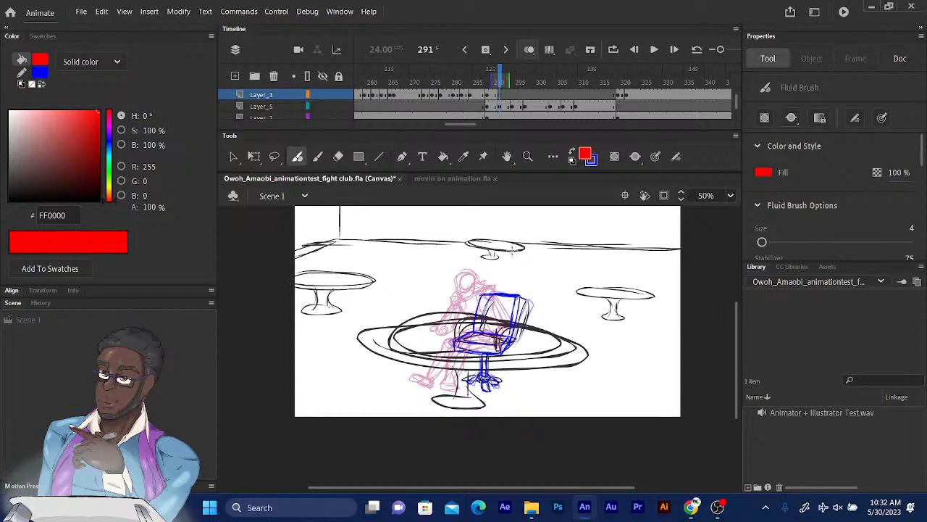
{"action": "key", "text": "ctrl+equal"}
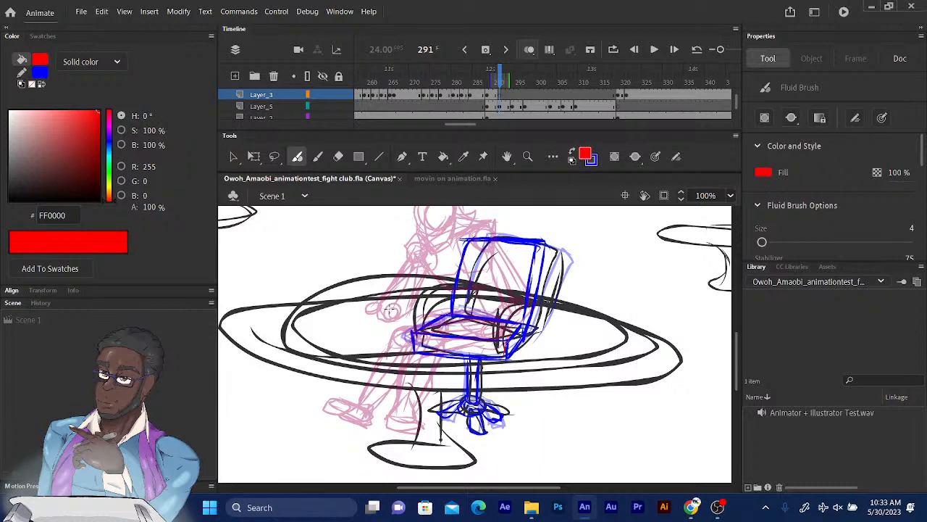
{"action": "left_click_drag", "start_coordinate": [390, 309], "coordinate": [393, 308]}
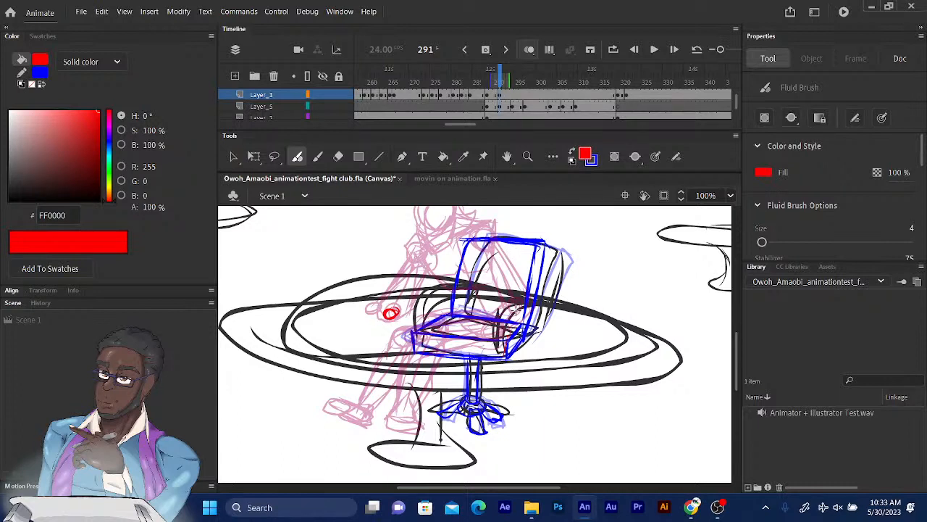
{"action": "mouse_move", "coordinate": [519, 308]}
{"action": "left_mouse_down"}
{"action": "mouse_move", "coordinate": [526, 318]}
{"action": "mouse_move", "coordinate": [516, 309]}
{"action": "left_mouse_up"}
Sketch the red figure's arm that hangs away from the chair, from the joint circle up to the rounded shoulder
{"action": "left_click_drag", "start_coordinate": [449, 272], "coordinate": [435, 294]}
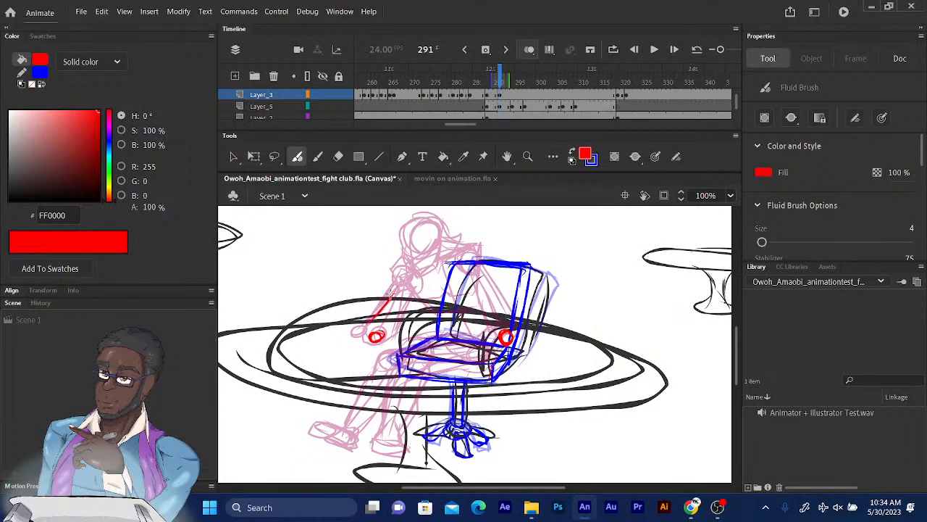
{"action": "left_click_drag", "start_coordinate": [391, 295], "coordinate": [366, 332]}
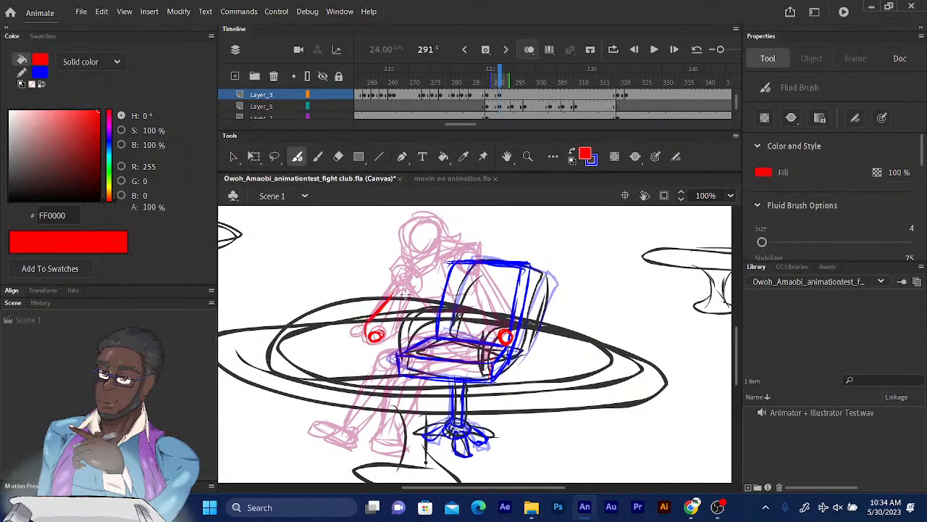
{"action": "mouse_move", "coordinate": [404, 290]}
{"action": "left_mouse_down"}
{"action": "mouse_move", "coordinate": [397, 329]}
{"action": "mouse_move", "coordinate": [368, 342]}
{"action": "mouse_move", "coordinate": [396, 288]}
{"action": "mouse_move", "coordinate": [398, 256]}
{"action": "left_mouse_up"}
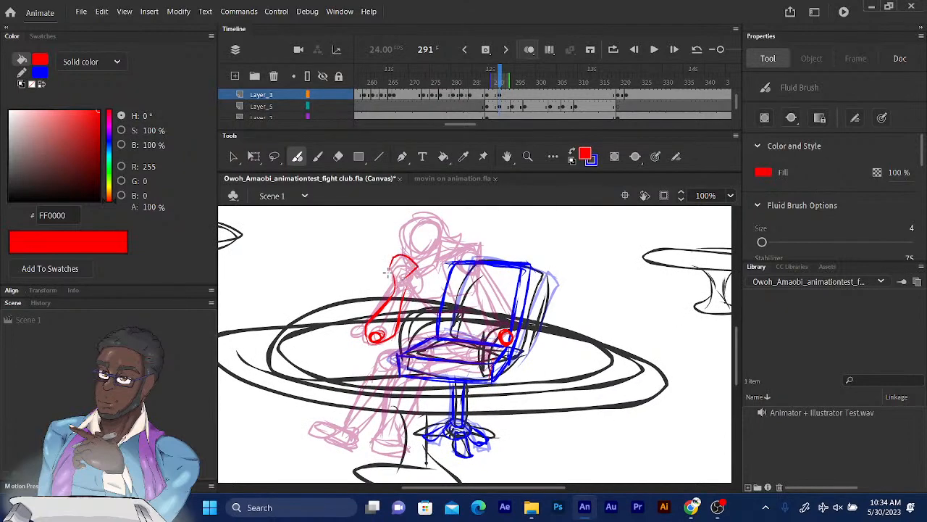
{"action": "mouse_move", "coordinate": [389, 272]}
{"action": "left_mouse_down"}
{"action": "mouse_move", "coordinate": [411, 268]}
{"action": "mouse_move", "coordinate": [404, 284]}
{"action": "mouse_move", "coordinate": [415, 267]}
{"action": "mouse_move", "coordinate": [403, 256]}
{"action": "mouse_move", "coordinate": [390, 269]}
{"action": "left_mouse_up"}
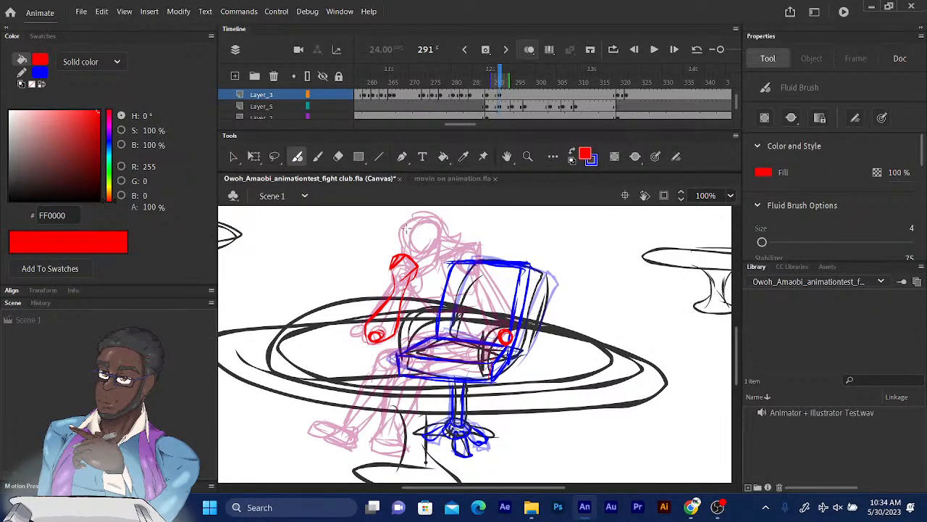
Sketch the red figure's head and neck, the chest curve and the round shoulder against the chair back
{"action": "mouse_move", "coordinate": [404, 224]}
{"action": "left_mouse_down"}
{"action": "mouse_move", "coordinate": [430, 215]}
{"action": "mouse_move", "coordinate": [442, 233]}
{"action": "mouse_move", "coordinate": [409, 244]}
{"action": "mouse_move", "coordinate": [445, 230]}
{"action": "mouse_move", "coordinate": [421, 240]}
{"action": "mouse_move", "coordinate": [431, 222]}
{"action": "mouse_move", "coordinate": [410, 265]}
{"action": "mouse_move", "coordinate": [415, 232]}
{"action": "mouse_move", "coordinate": [408, 265]}
{"action": "mouse_move", "coordinate": [441, 242]}
{"action": "mouse_move", "coordinate": [409, 254]}
{"action": "mouse_move", "coordinate": [400, 233]}
{"action": "mouse_move", "coordinate": [416, 278]}
{"action": "left_mouse_up"}
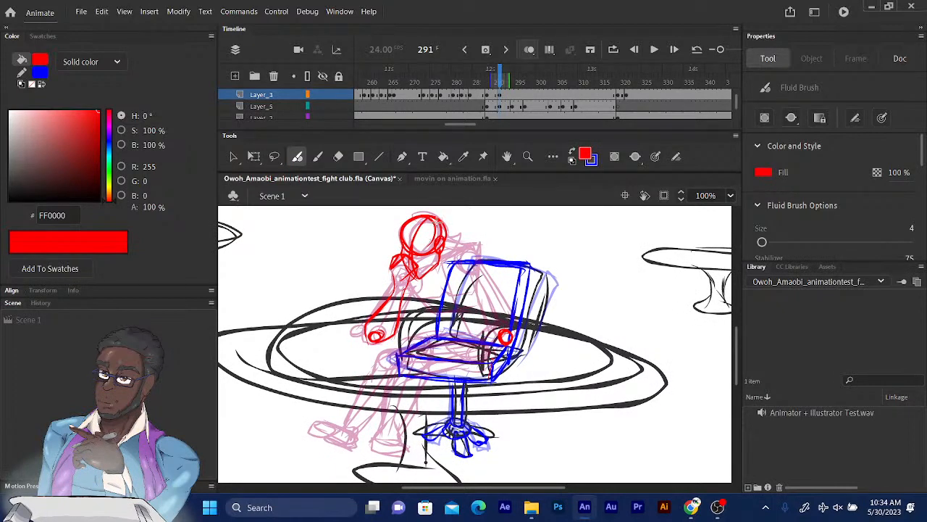
{"action": "left_click_drag", "start_coordinate": [432, 221], "coordinate": [434, 252]}
{"action": "mouse_move", "coordinate": [439, 276]}
{"action": "left_mouse_down"}
{"action": "mouse_move", "coordinate": [471, 253]}
{"action": "mouse_move", "coordinate": [421, 278]}
{"action": "mouse_move", "coordinate": [432, 276]}
{"action": "left_mouse_up"}
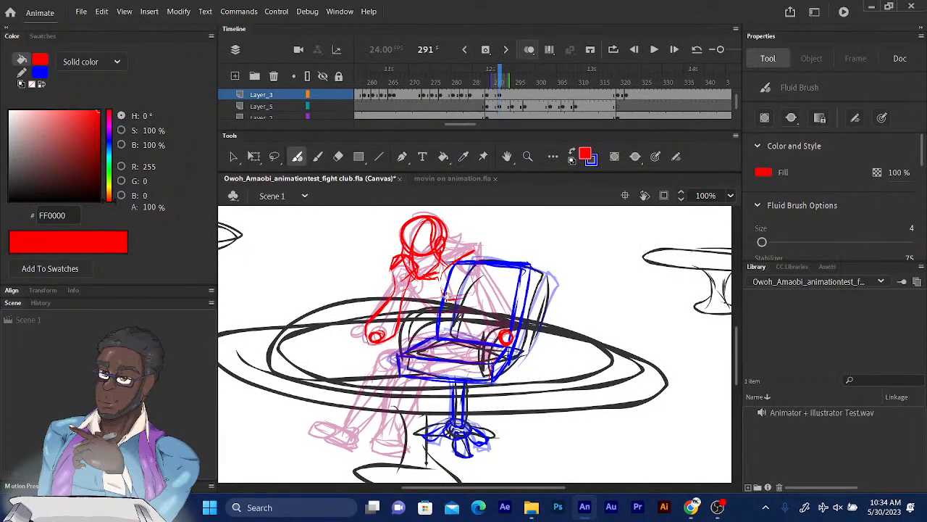
{"action": "left_click_drag", "start_coordinate": [478, 280], "coordinate": [445, 299]}
{"action": "left_click_drag", "start_coordinate": [474, 250], "coordinate": [480, 246]}
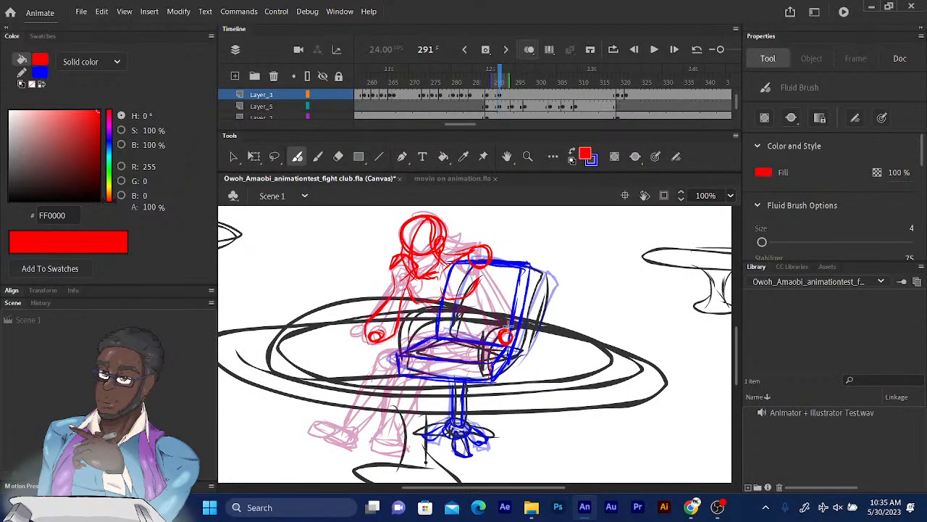
Sketch the figure's other arm, with the forearm and hand over the seat and the upper arm down from the shoulder
{"action": "left_click_drag", "start_coordinate": [479, 353], "coordinate": [498, 331]}
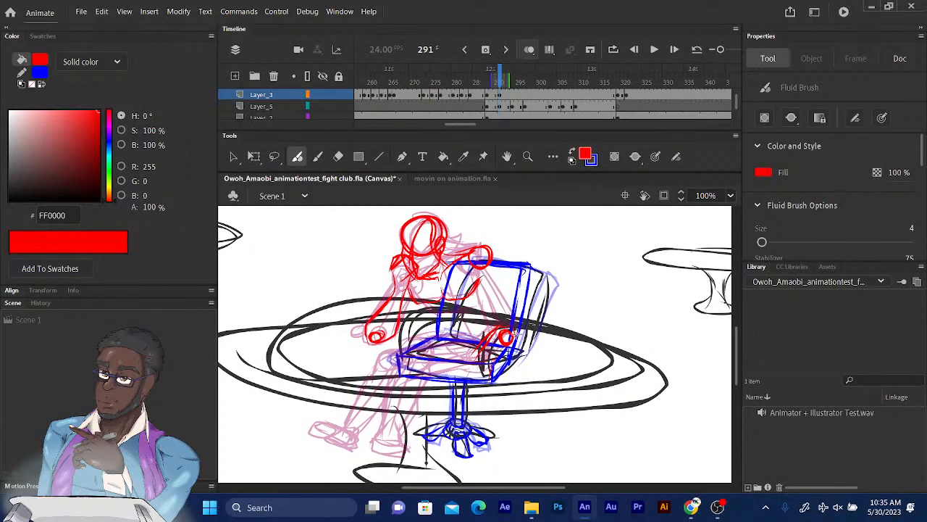
{"action": "mouse_move", "coordinate": [512, 335]}
{"action": "left_mouse_down"}
{"action": "mouse_move", "coordinate": [474, 364]}
{"action": "mouse_move", "coordinate": [488, 334]}
{"action": "mouse_move", "coordinate": [467, 365]}
{"action": "left_mouse_up"}
{"action": "mouse_move", "coordinate": [465, 355]}
{"action": "left_mouse_down"}
{"action": "mouse_move", "coordinate": [482, 359]}
{"action": "mouse_move", "coordinate": [477, 368]}
{"action": "mouse_move", "coordinate": [456, 366]}
{"action": "mouse_move", "coordinate": [474, 375]}
{"action": "mouse_move", "coordinate": [479, 357]}
{"action": "mouse_move", "coordinate": [483, 370]}
{"action": "left_mouse_up"}
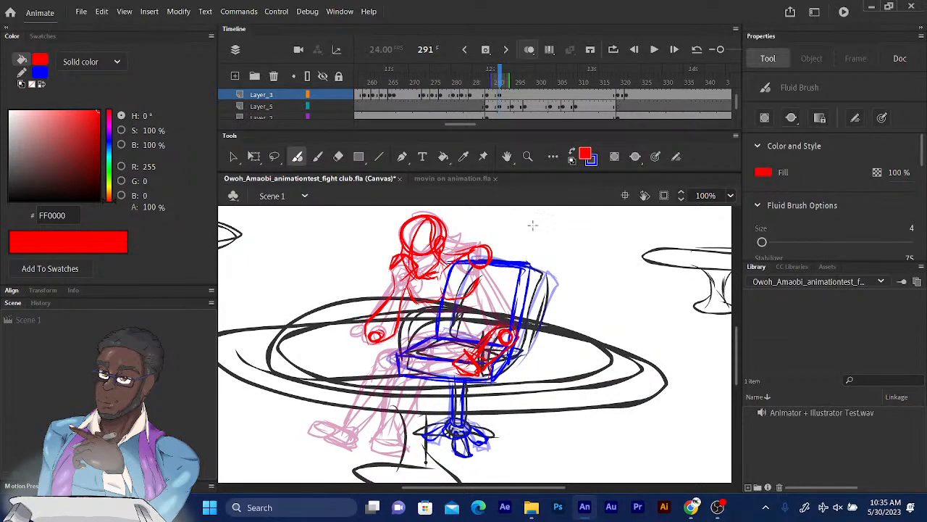
{"action": "left_click_drag", "start_coordinate": [485, 337], "coordinate": [479, 350]}
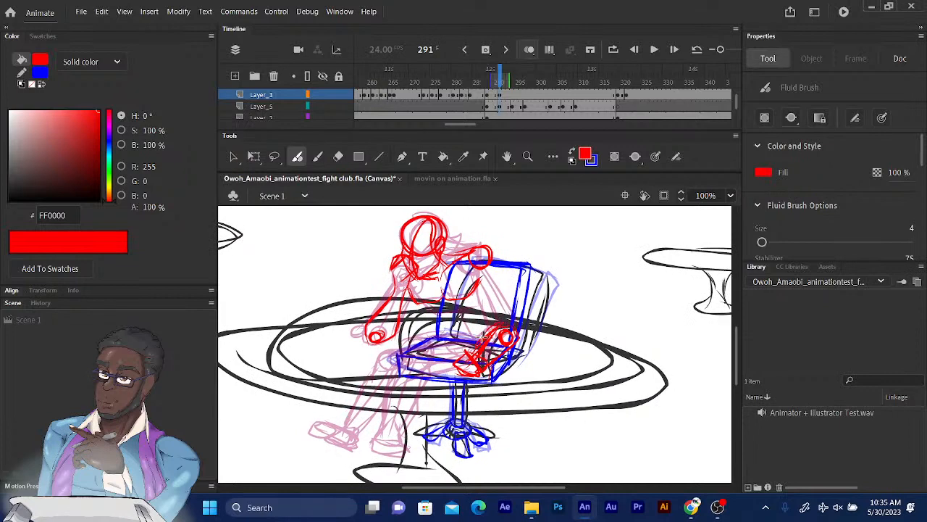
{"action": "mouse_move", "coordinate": [493, 275]}
{"action": "left_mouse_down"}
{"action": "mouse_move", "coordinate": [480, 294]}
{"action": "mouse_move", "coordinate": [493, 326]}
{"action": "mouse_move", "coordinate": [478, 291]}
{"action": "left_mouse_up"}
{"action": "mouse_move", "coordinate": [479, 249]}
{"action": "left_mouse_down"}
{"action": "mouse_move", "coordinate": [490, 280]}
{"action": "mouse_move", "coordinate": [461, 258]}
{"action": "mouse_move", "coordinate": [505, 299]}
{"action": "left_mouse_up"}
{"action": "left_click_drag", "start_coordinate": [492, 268], "coordinate": [517, 329]}
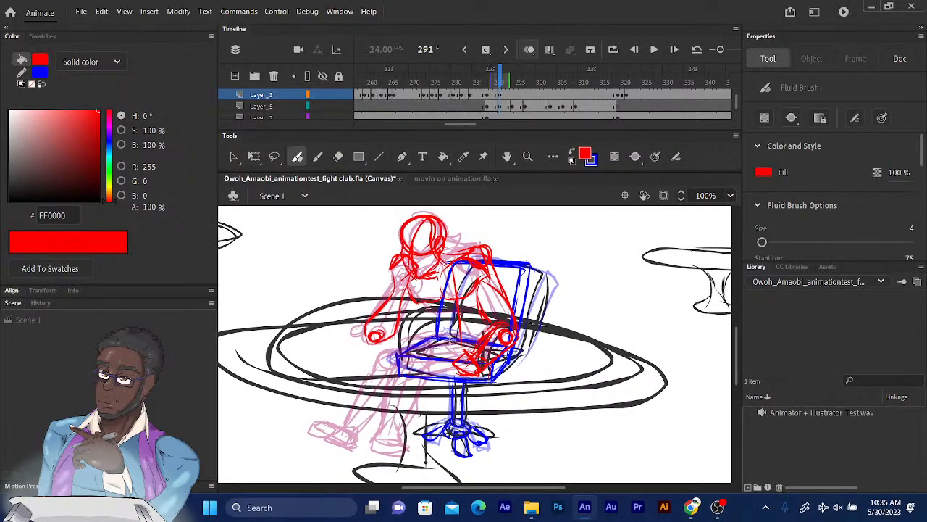
Sketch the red figure's hips and the leg closest to the chair's stand, from thigh to foot
{"action": "mouse_move", "coordinate": [444, 340]}
{"action": "left_mouse_down"}
{"action": "mouse_move", "coordinate": [464, 355]}
{"action": "mouse_move", "coordinate": [442, 335]}
{"action": "mouse_move", "coordinate": [456, 355]}
{"action": "mouse_move", "coordinate": [428, 342]}
{"action": "left_mouse_up"}
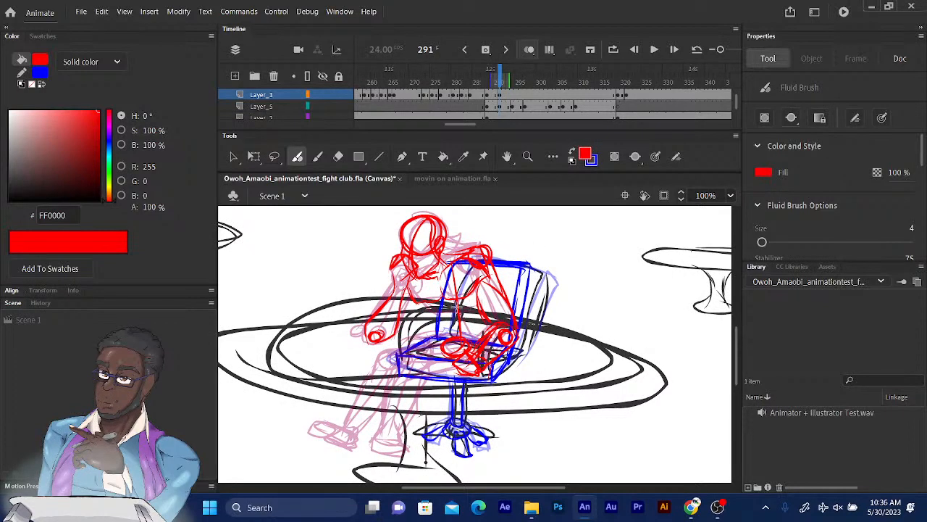
{"action": "left_click_drag", "start_coordinate": [437, 353], "coordinate": [422, 356]}
{"action": "mouse_move", "coordinate": [438, 348]}
{"action": "left_mouse_down"}
{"action": "mouse_move", "coordinate": [448, 371]}
{"action": "mouse_move", "coordinate": [424, 360]}
{"action": "mouse_move", "coordinate": [430, 353]}
{"action": "mouse_move", "coordinate": [397, 405]}
{"action": "mouse_move", "coordinate": [405, 405]}
{"action": "mouse_move", "coordinate": [375, 432]}
{"action": "mouse_move", "coordinate": [382, 425]}
{"action": "mouse_move", "coordinate": [376, 440]}
{"action": "mouse_move", "coordinate": [397, 443]}
{"action": "mouse_move", "coordinate": [386, 435]}
{"action": "mouse_move", "coordinate": [368, 445]}
{"action": "mouse_move", "coordinate": [396, 448]}
{"action": "left_mouse_up"}
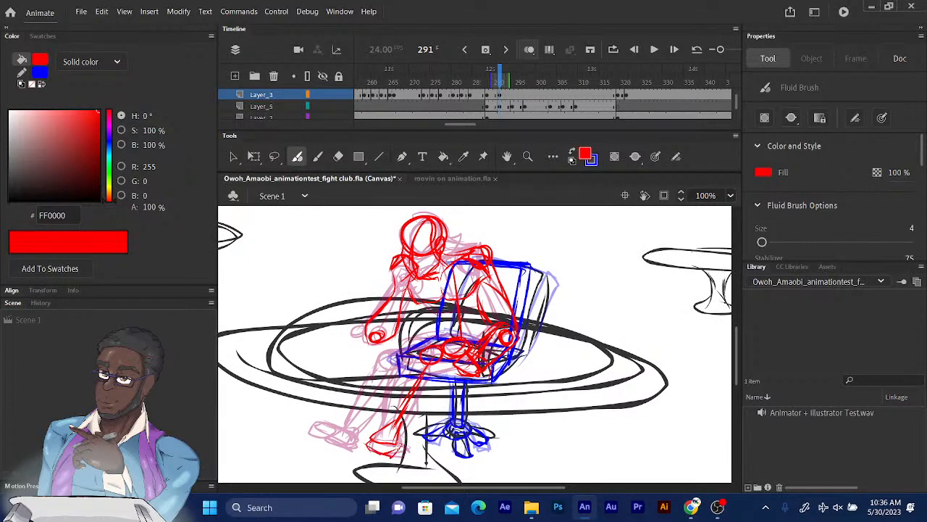
{"action": "left_click_drag", "start_coordinate": [400, 444], "coordinate": [392, 456]}
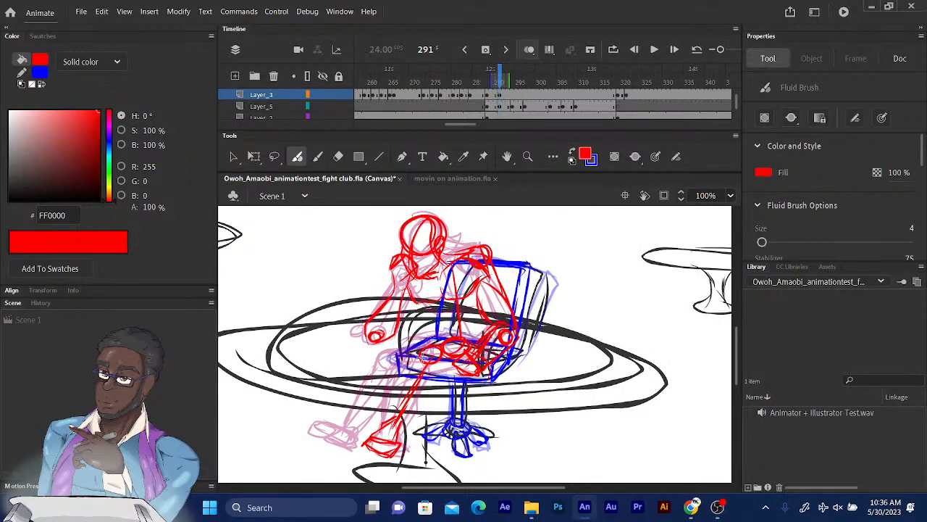
{"action": "left_click_drag", "start_coordinate": [413, 362], "coordinate": [384, 421]}
{"action": "left_click_drag", "start_coordinate": [444, 351], "coordinate": [408, 424]}
{"action": "left_click_drag", "start_coordinate": [432, 387], "coordinate": [401, 434]}
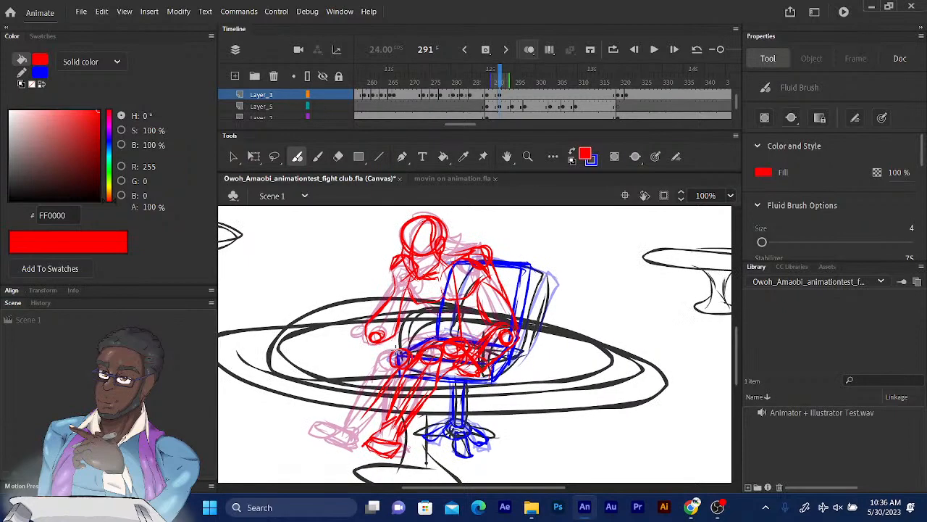
Sketch the figure's outer leg from the knee down, ending in the foot farthest from the chair
{"action": "mouse_move", "coordinate": [386, 362]}
{"action": "left_mouse_down"}
{"action": "mouse_move", "coordinate": [410, 347]}
{"action": "mouse_move", "coordinate": [369, 384]}
{"action": "mouse_move", "coordinate": [347, 427]}
{"action": "left_mouse_up"}
{"action": "mouse_move", "coordinate": [388, 404]}
{"action": "left_mouse_down"}
{"action": "mouse_move", "coordinate": [355, 439]}
{"action": "mouse_move", "coordinate": [392, 398]}
{"action": "left_mouse_up"}
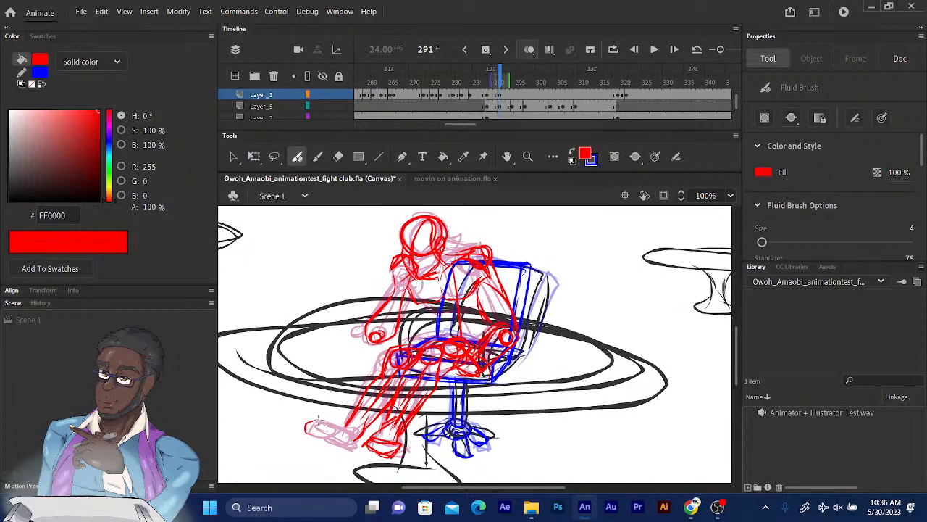
{"action": "mouse_move", "coordinate": [307, 433]}
{"action": "left_mouse_down"}
{"action": "mouse_move", "coordinate": [336, 429]}
{"action": "mouse_move", "coordinate": [350, 444]}
{"action": "mouse_move", "coordinate": [362, 427]}
{"action": "mouse_move", "coordinate": [339, 444]}
{"action": "mouse_move", "coordinate": [355, 449]}
{"action": "mouse_move", "coordinate": [359, 437]}
{"action": "left_mouse_up"}
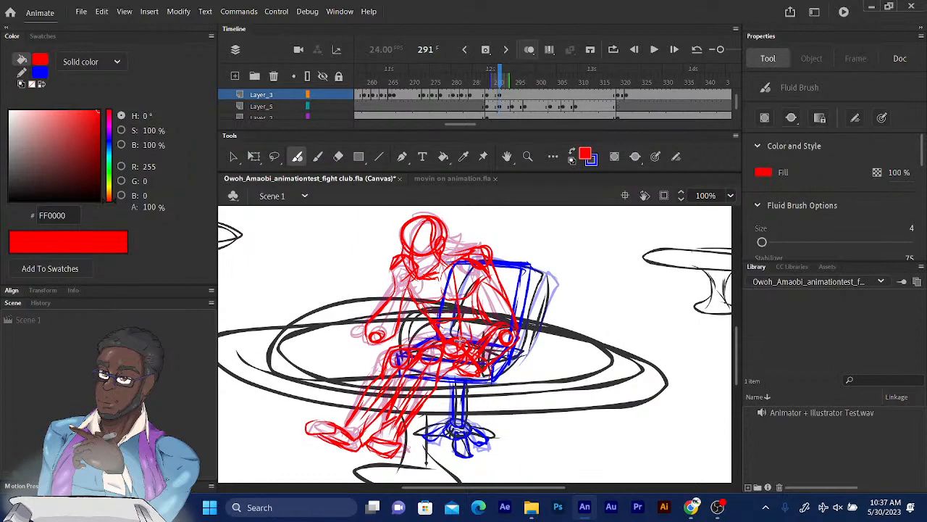
Draw the sides of the red figure's torso between the shoulders and the hips
{"action": "left_click_drag", "start_coordinate": [476, 309], "coordinate": [481, 329]}
{"action": "mouse_move", "coordinate": [418, 306]}
{"action": "left_mouse_down"}
{"action": "mouse_move", "coordinate": [431, 327]}
{"action": "mouse_move", "coordinate": [418, 347]}
{"action": "left_mouse_up"}
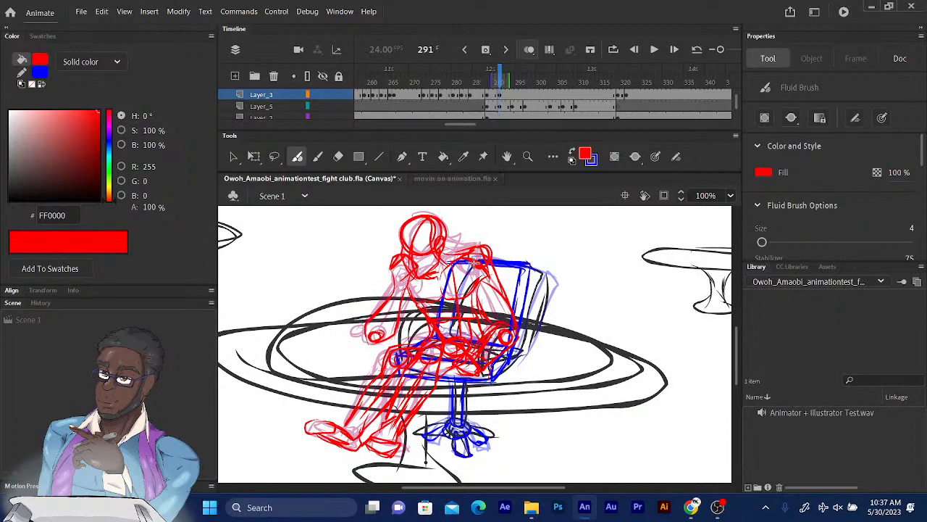
{"action": "left_click_drag", "start_coordinate": [477, 269], "coordinate": [480, 313]}
{"action": "left_click_drag", "start_coordinate": [475, 297], "coordinate": [472, 316]}
{"action": "left_click_drag", "start_coordinate": [481, 274], "coordinate": [476, 317]}
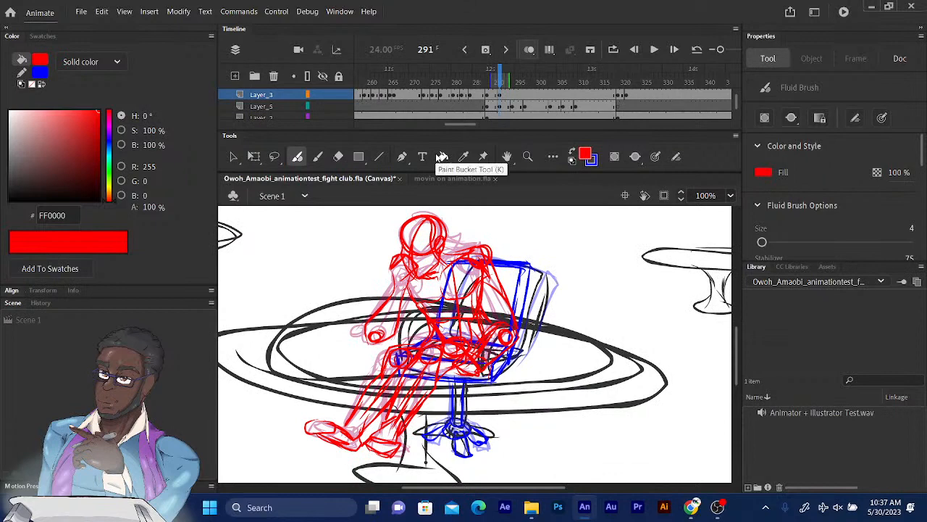
Step back and forth through frames 290 to 294 to examine the new pose against the turning chair
{"action": "left_click", "coordinate": [501, 76]}
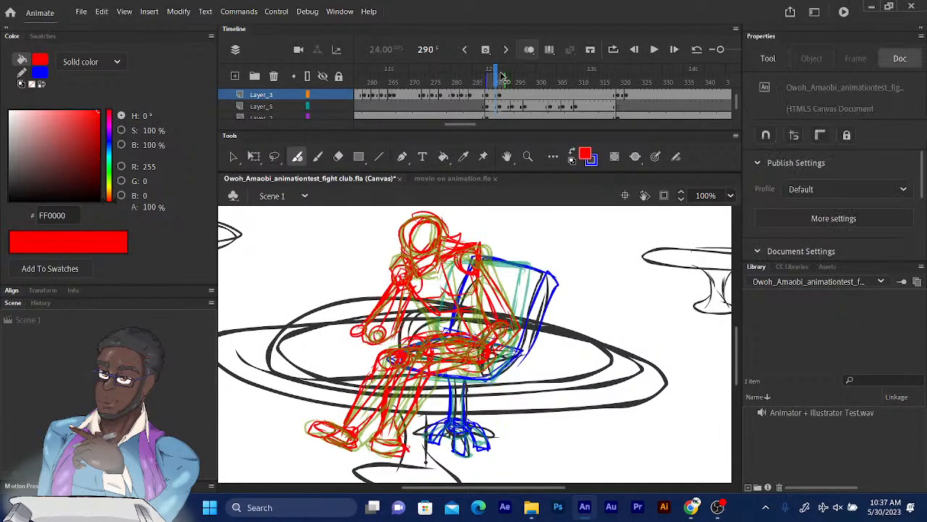
{"action": "left_click", "coordinate": [502, 76]}
{"action": "key", "text": "period"}
{"action": "key", "text": "period"}
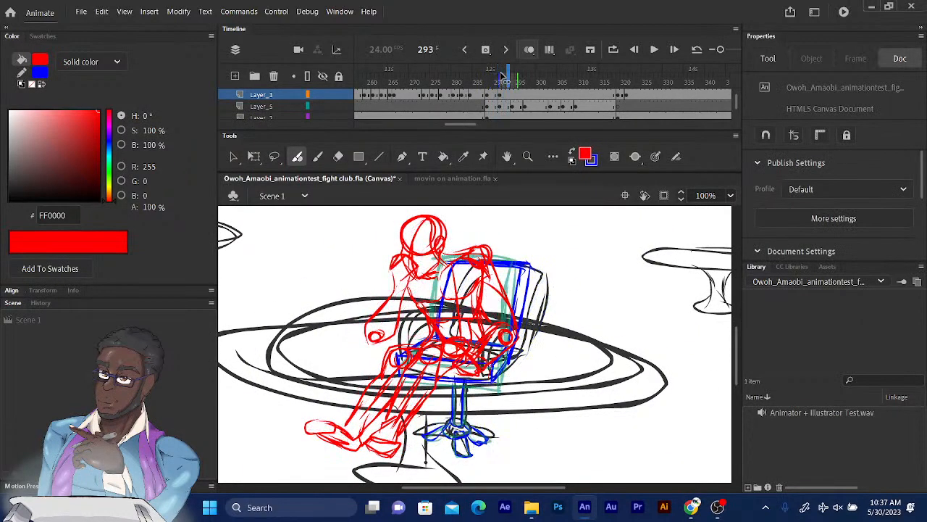
{"action": "key", "text": "period"}
{"action": "key", "text": "comma"}
{"action": "key", "text": "comma"}
{"action": "key", "text": "comma"}
{"action": "key", "text": "period"}
{"action": "key", "text": "period"}
{"action": "key", "text": "period"}
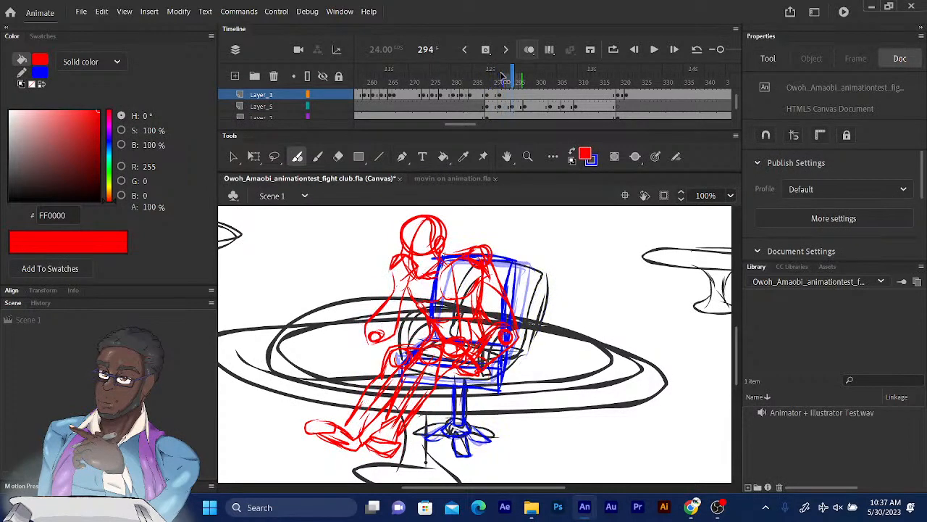
Return to frame 291 and touch up the outline of the red figure's hanging arm
{"action": "left_click", "coordinate": [501, 75]}
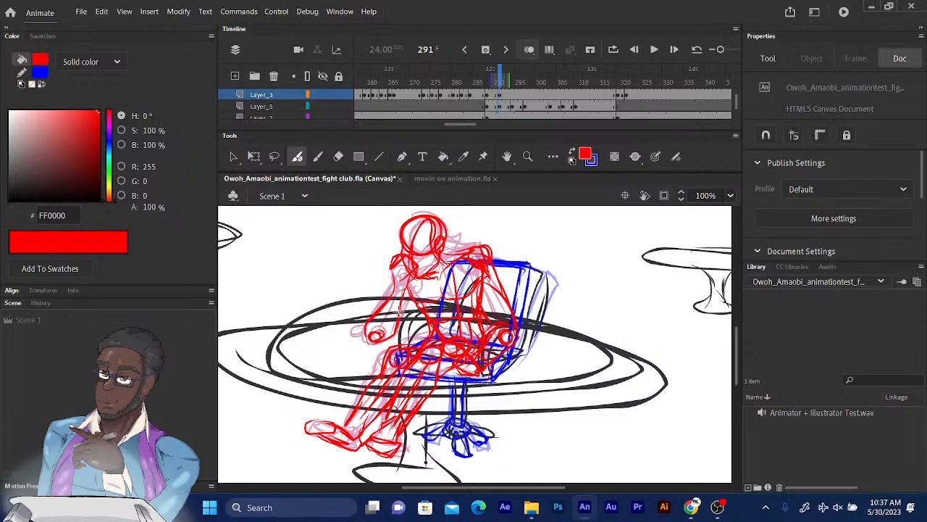
{"action": "mouse_move", "coordinate": [414, 304]}
{"action": "left_mouse_down"}
{"action": "mouse_move", "coordinate": [409, 297]}
{"action": "mouse_move", "coordinate": [394, 333]}
{"action": "left_mouse_up"}
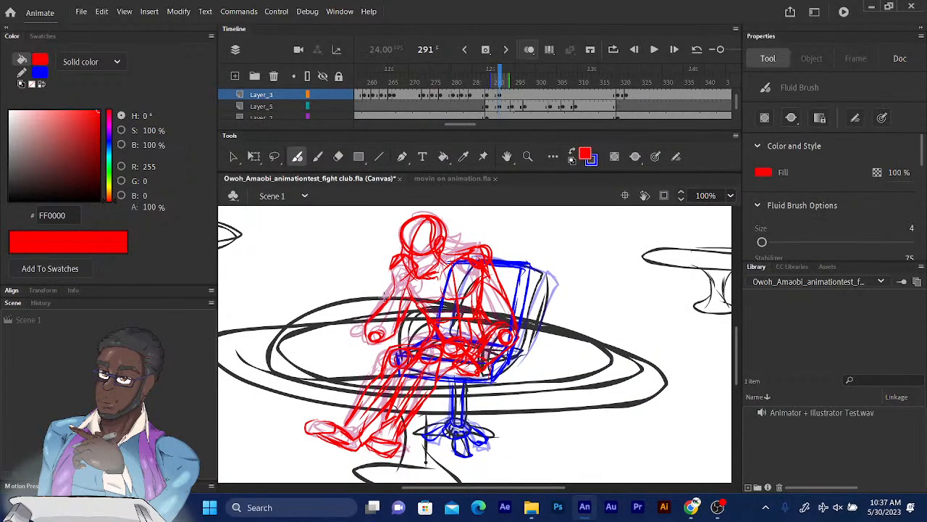
{"action": "mouse_move", "coordinate": [394, 290]}
{"action": "left_mouse_down"}
{"action": "mouse_move", "coordinate": [364, 323]}
{"action": "mouse_move", "coordinate": [379, 312]}
{"action": "left_mouse_up"}
Insert a blank keyframe at frame 294 of Layer_3 with the previous pose's onion skin as a drawing guide
{"action": "left_click", "coordinate": [500, 81]}
{"action": "left_click_drag", "start_coordinate": [499, 81], "coordinate": [512, 80]}
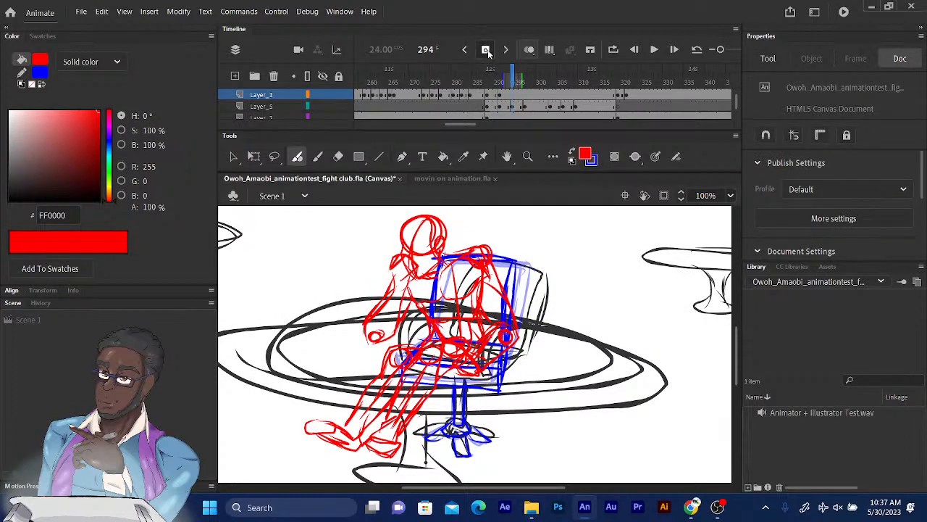
{"action": "left_click", "coordinate": [486, 49]}
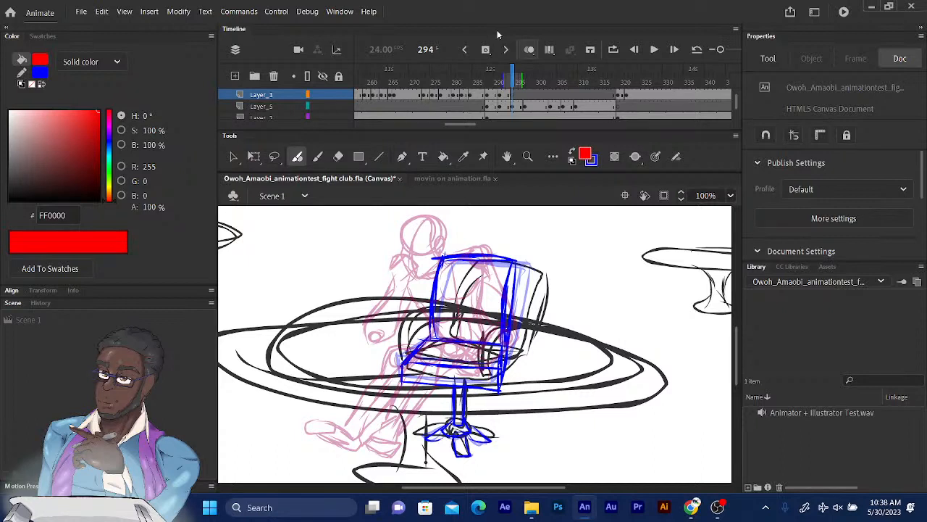
{"action": "key", "text": "XF86AudioMute"}
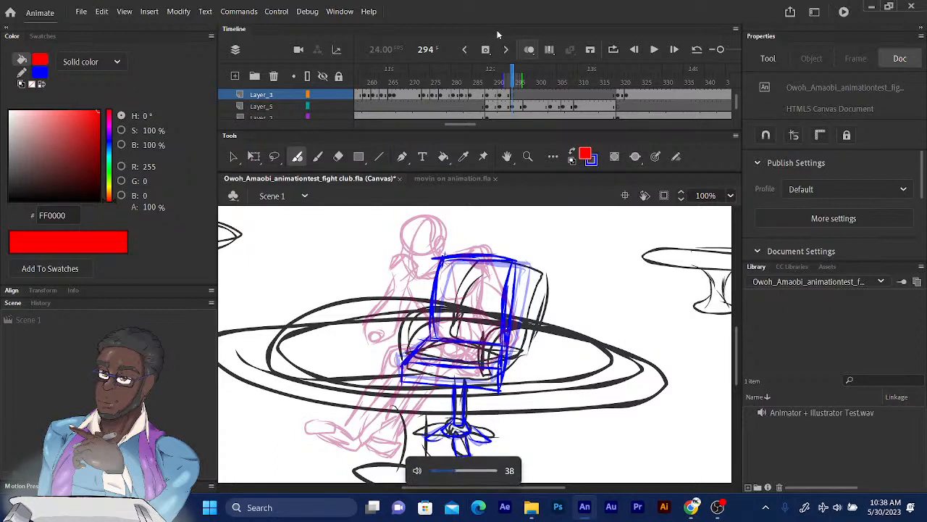
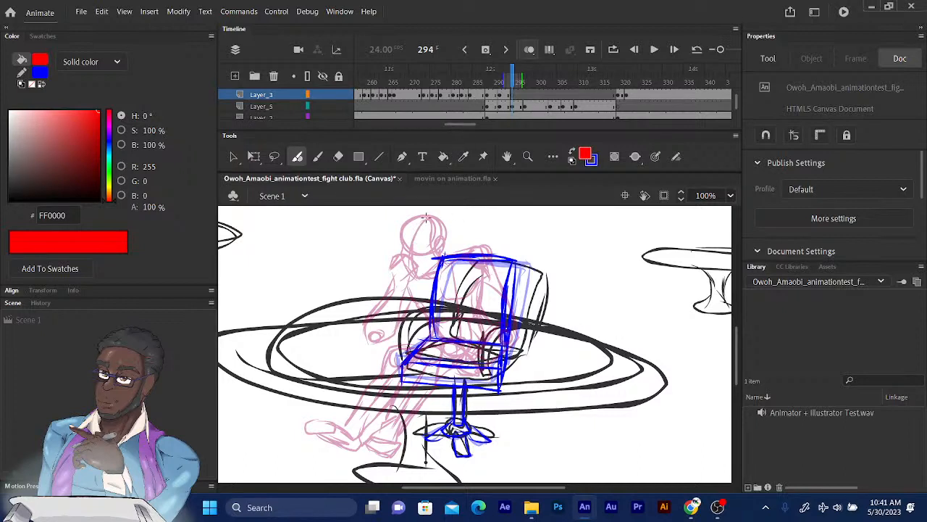
{"action": "key", "text": "ctrl+equal"}
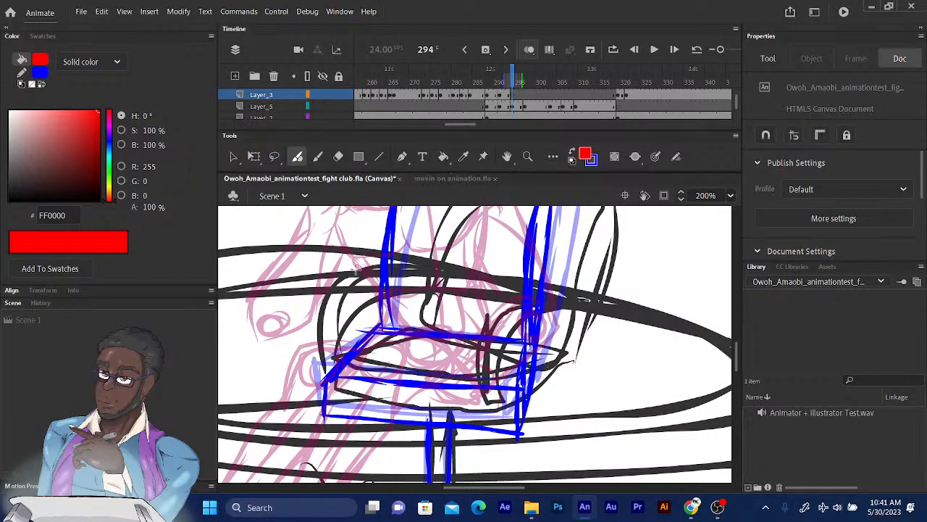
{"action": "left_click_drag", "start_coordinate": [362, 258], "coordinate": [402, 424]}
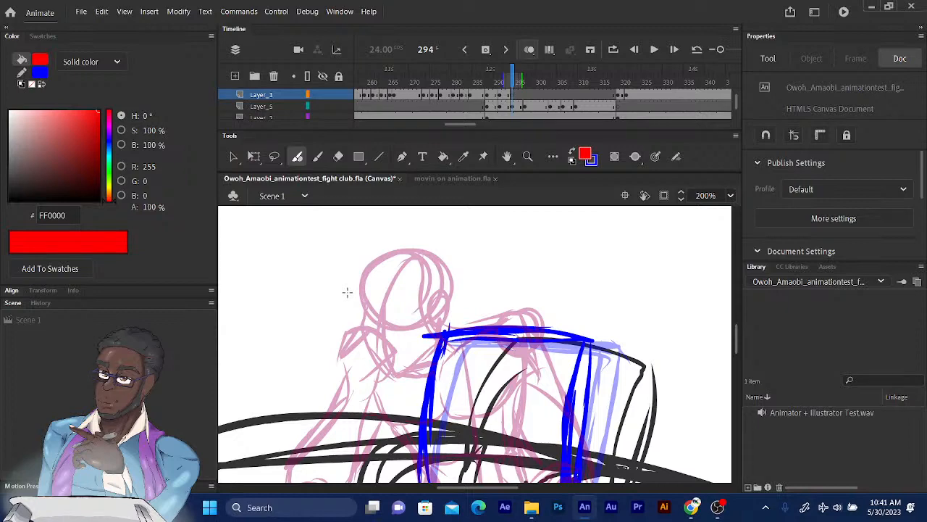
Draw the red figure's head circle and jaw on frame 294, turned slightly from the onion-skinned pose
{"action": "mouse_move", "coordinate": [367, 277]}
{"action": "left_mouse_down"}
{"action": "mouse_move", "coordinate": [412, 271]}
{"action": "mouse_move", "coordinate": [412, 318]}
{"action": "left_mouse_up"}
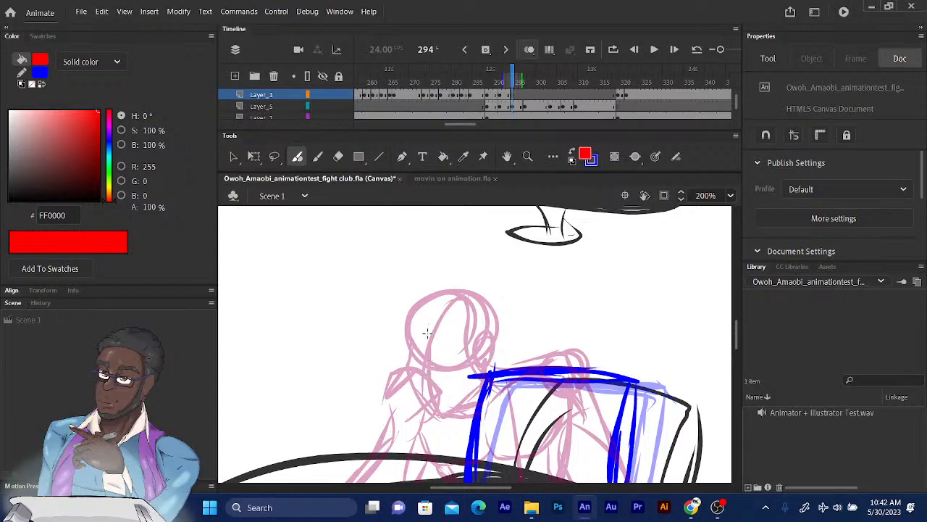
{"action": "mouse_move", "coordinate": [426, 332]}
{"action": "left_mouse_down"}
{"action": "mouse_move", "coordinate": [381, 308]}
{"action": "mouse_move", "coordinate": [371, 321]}
{"action": "mouse_move", "coordinate": [380, 318]}
{"action": "left_mouse_up"}
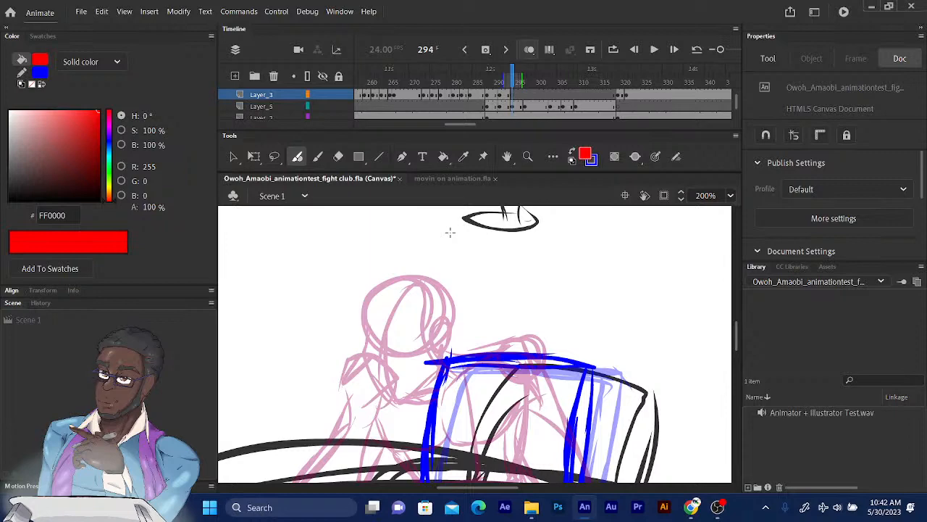
{"action": "left_click_drag", "start_coordinate": [434, 272], "coordinate": [488, 180]}
{"action": "left_click_drag", "start_coordinate": [460, 233], "coordinate": [432, 252]}
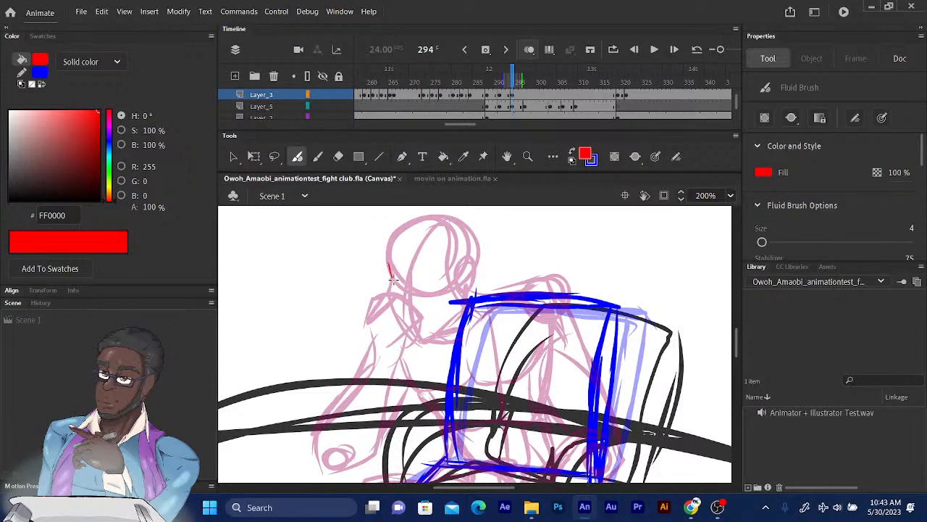
{"action": "mouse_move", "coordinate": [386, 262]}
{"action": "left_mouse_down"}
{"action": "mouse_move", "coordinate": [397, 224]}
{"action": "mouse_move", "coordinate": [454, 217]}
{"action": "mouse_move", "coordinate": [475, 268]}
{"action": "mouse_move", "coordinate": [448, 290]}
{"action": "left_mouse_up"}
{"action": "left_click_drag", "start_coordinate": [472, 252], "coordinate": [393, 279]}
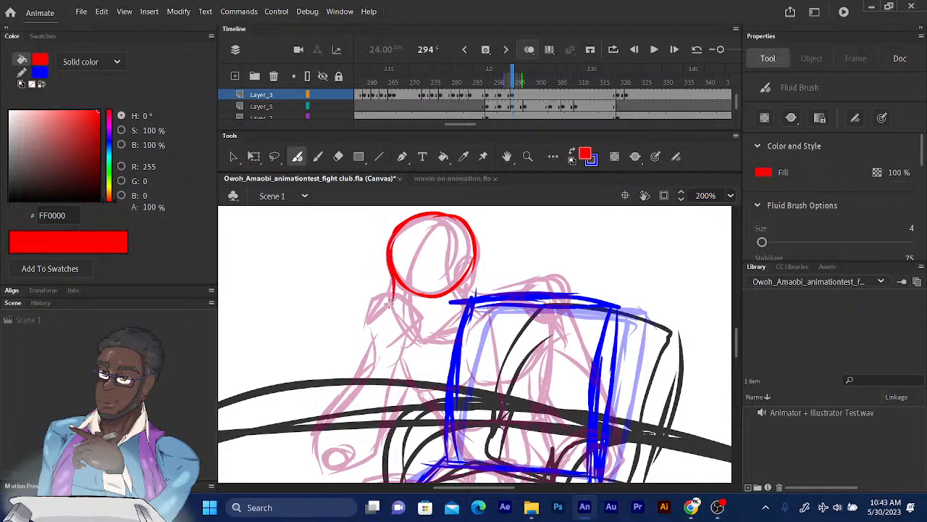
{"action": "mouse_move", "coordinate": [390, 279]}
{"action": "left_mouse_down"}
{"action": "mouse_move", "coordinate": [392, 306]}
{"action": "mouse_move", "coordinate": [417, 341]}
{"action": "mouse_move", "coordinate": [456, 315]}
{"action": "mouse_move", "coordinate": [470, 287]}
{"action": "left_mouse_up"}
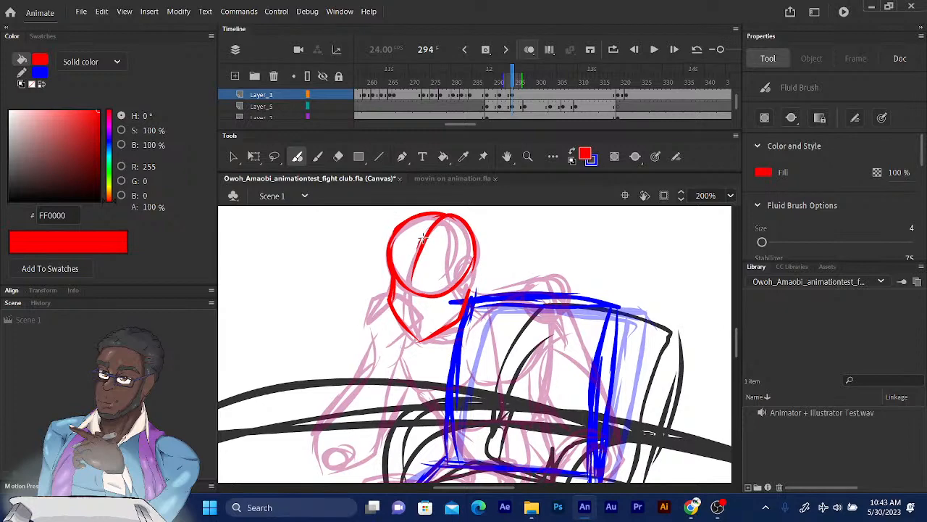
Add the face's curved centre line, the back of the skull, the ear and the underside of the jaw
{"action": "left_click_drag", "start_coordinate": [437, 218], "coordinate": [415, 339]}
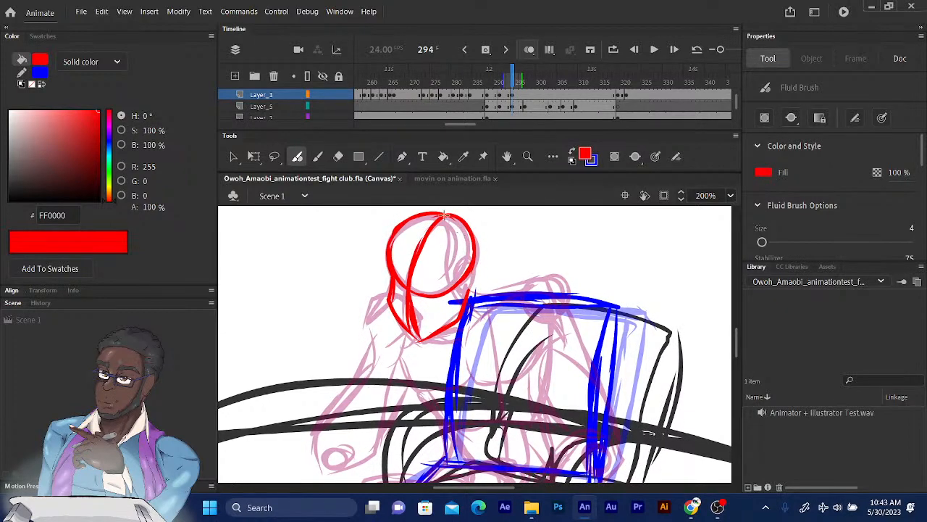
{"action": "left_click_drag", "start_coordinate": [434, 212], "coordinate": [478, 261]}
{"action": "mouse_move", "coordinate": [443, 211]}
{"action": "left_mouse_down"}
{"action": "mouse_move", "coordinate": [463, 279]}
{"action": "mouse_move", "coordinate": [479, 281]}
{"action": "mouse_move", "coordinate": [464, 262]}
{"action": "left_mouse_up"}
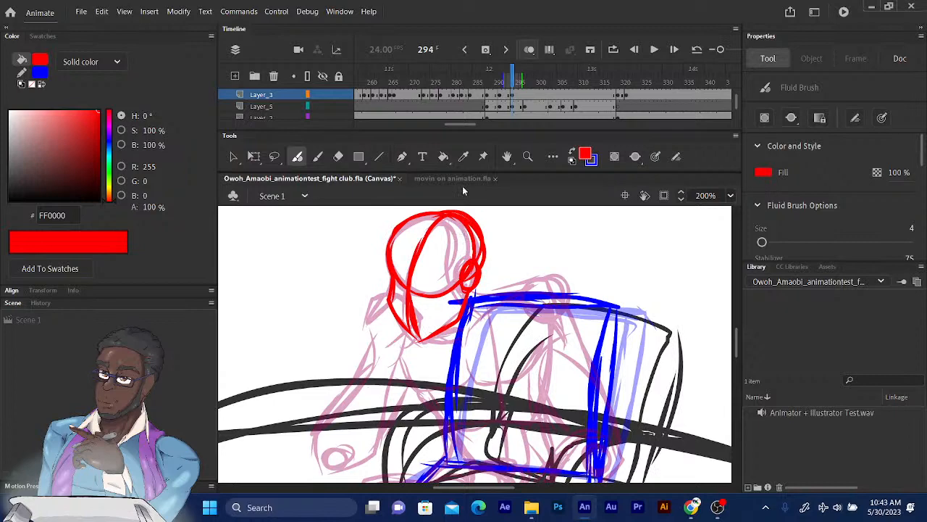
{"action": "key", "text": "ctrl+z"}
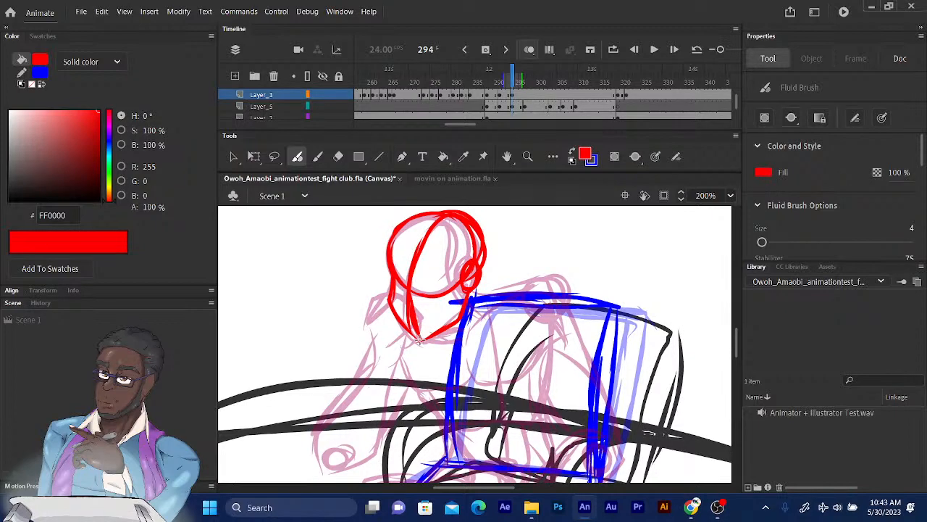
{"action": "left_click_drag", "start_coordinate": [420, 339], "coordinate": [461, 332]}
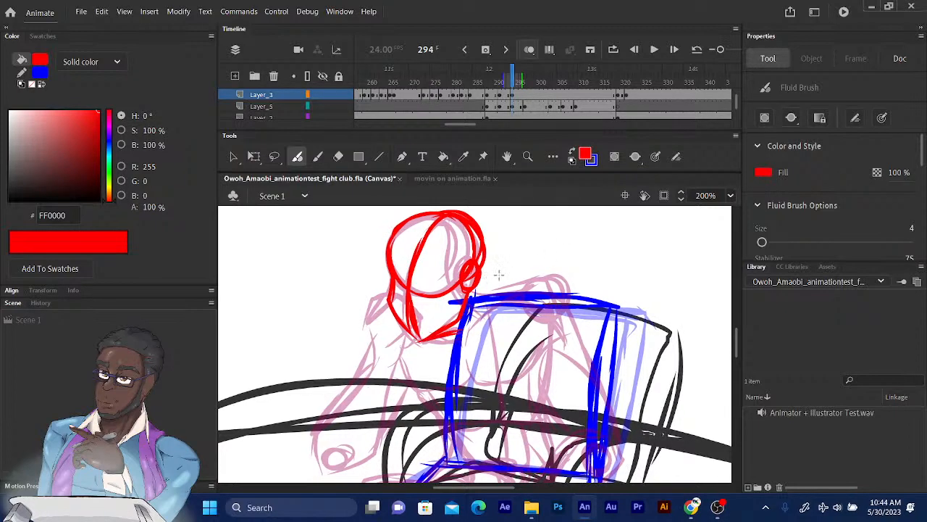
Draw the shoulder line from the neck along the chair top, plus the shoulder and upper arm away from the chair
{"action": "left_click_drag", "start_coordinate": [470, 296], "coordinate": [514, 290]}
{"action": "left_click_drag", "start_coordinate": [514, 208], "coordinate": [586, 132]}
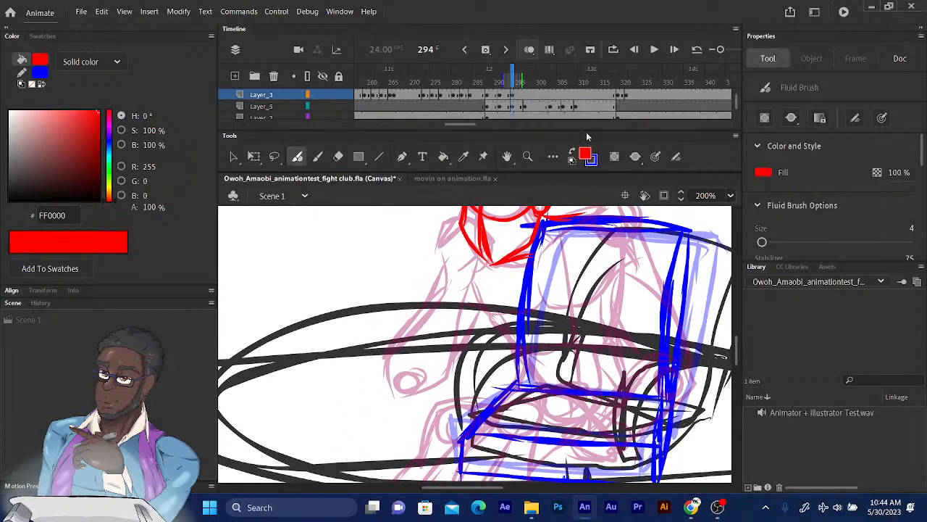
{"action": "mouse_move", "coordinate": [422, 256]}
{"action": "left_mouse_down"}
{"action": "mouse_move", "coordinate": [378, 327]}
{"action": "mouse_move", "coordinate": [389, 326]}
{"action": "left_mouse_up"}
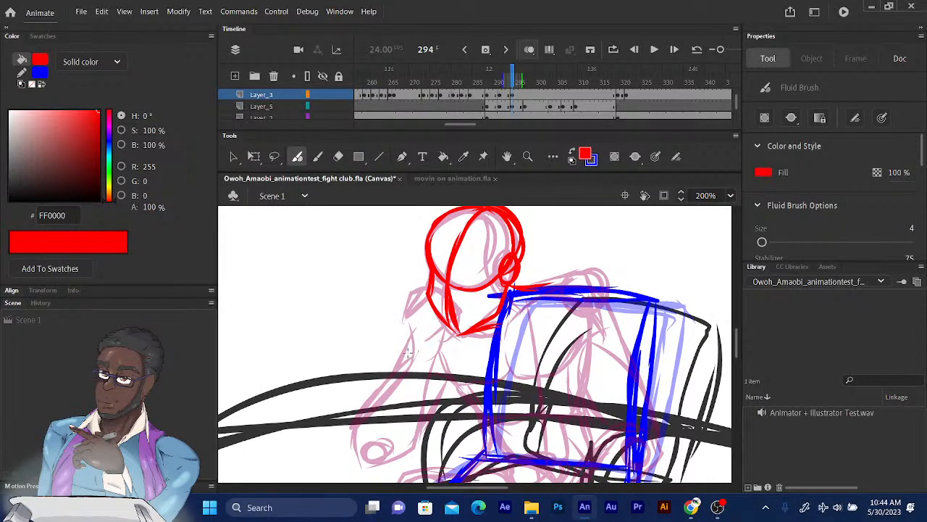
{"action": "mouse_move", "coordinate": [413, 363]}
{"action": "left_mouse_down"}
{"action": "mouse_move", "coordinate": [404, 321]}
{"action": "mouse_move", "coordinate": [413, 355]}
{"action": "mouse_move", "coordinate": [422, 289]}
{"action": "left_mouse_up"}
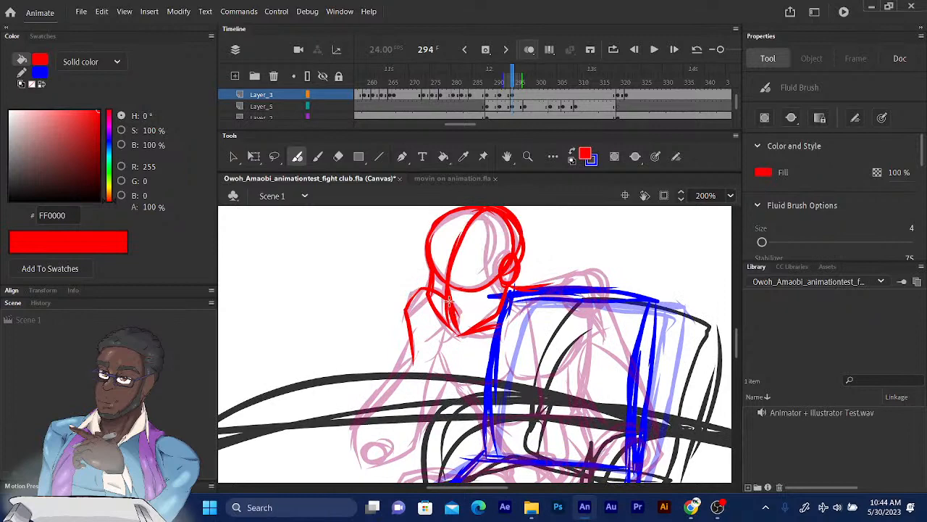
{"action": "left_click_drag", "start_coordinate": [447, 325], "coordinate": [425, 365]}
{"action": "mouse_move", "coordinate": [452, 307]}
{"action": "left_mouse_down"}
{"action": "mouse_move", "coordinate": [419, 301]}
{"action": "mouse_move", "coordinate": [400, 321]}
{"action": "mouse_move", "coordinate": [412, 354]}
{"action": "left_mouse_up"}
{"action": "left_click_drag", "start_coordinate": [399, 313], "coordinate": [412, 355]}
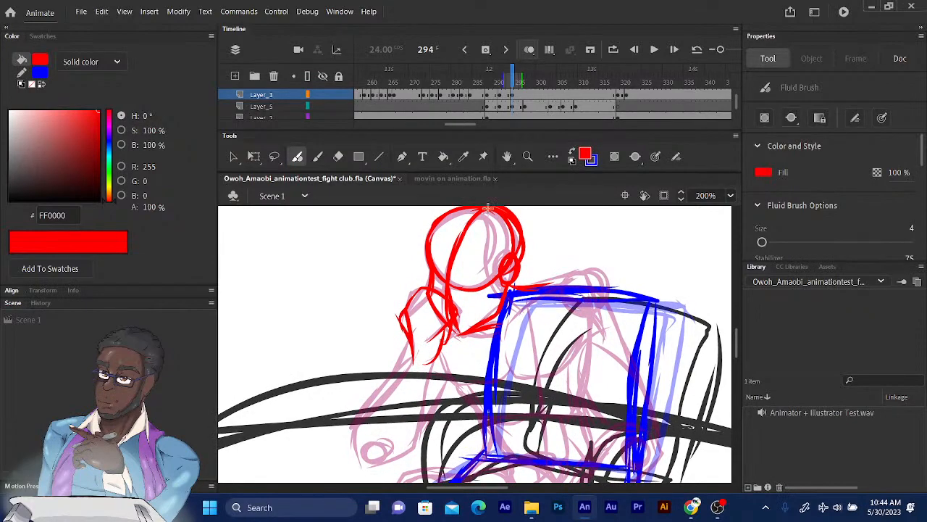
Draw the hanging forearm below that upper arm, tapering out and closing in a point at its lower end
{"action": "mouse_move", "coordinate": [461, 261]}
{"action": "left_mouse_down"}
{"action": "mouse_move", "coordinate": [470, 212]}
{"action": "mouse_move", "coordinate": [497, 167]}
{"action": "left_mouse_up"}
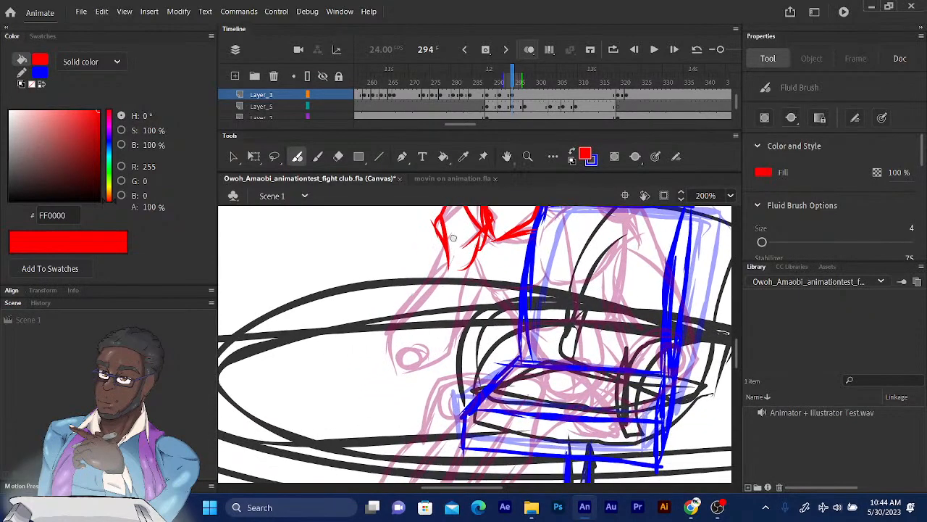
{"action": "left_click_drag", "start_coordinate": [458, 239], "coordinate": [461, 228]}
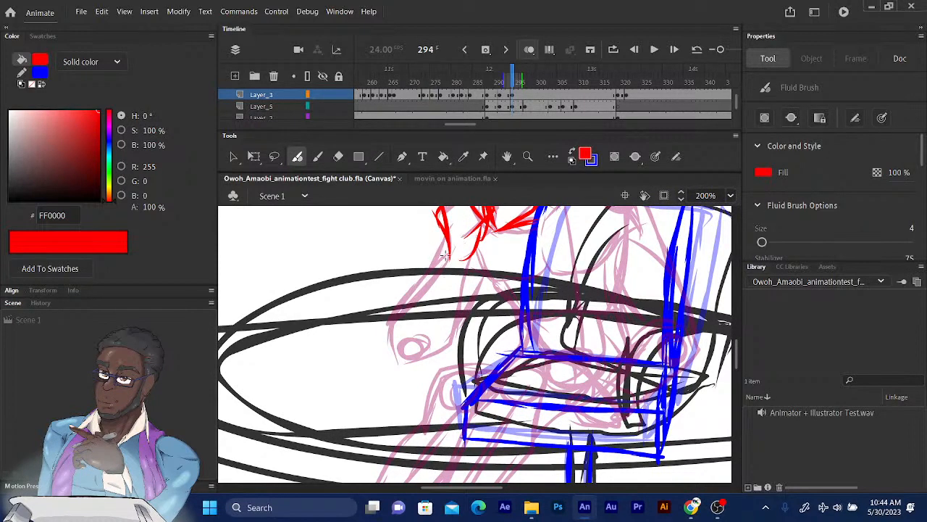
{"action": "left_click_drag", "start_coordinate": [444, 255], "coordinate": [408, 303]}
{"action": "mouse_move", "coordinate": [471, 254]}
{"action": "left_mouse_down"}
{"action": "mouse_move", "coordinate": [456, 337]}
{"action": "mouse_move", "coordinate": [405, 360]}
{"action": "left_mouse_up"}
{"action": "left_click_drag", "start_coordinate": [391, 319], "coordinate": [400, 364]}
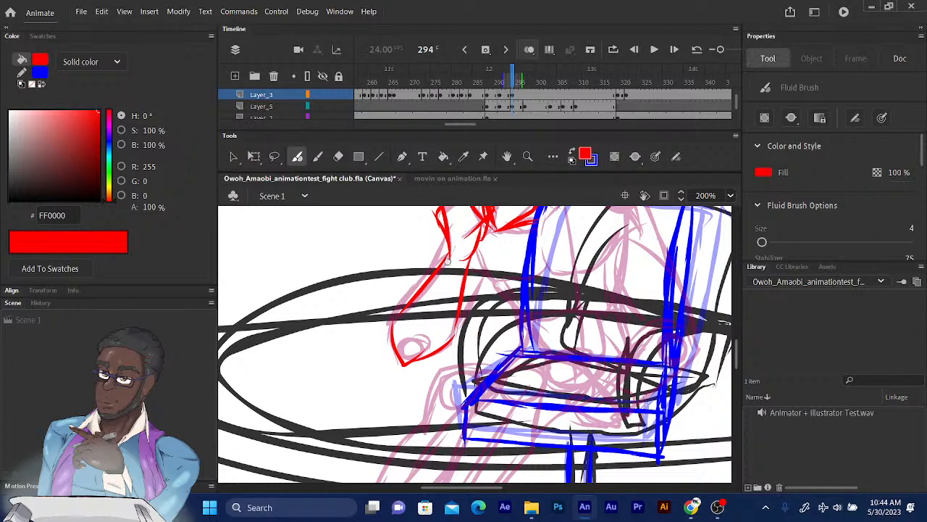
{"action": "scroll", "coordinate": [443, 290], "scroll_direction": "up", "scroll_amount": 2}
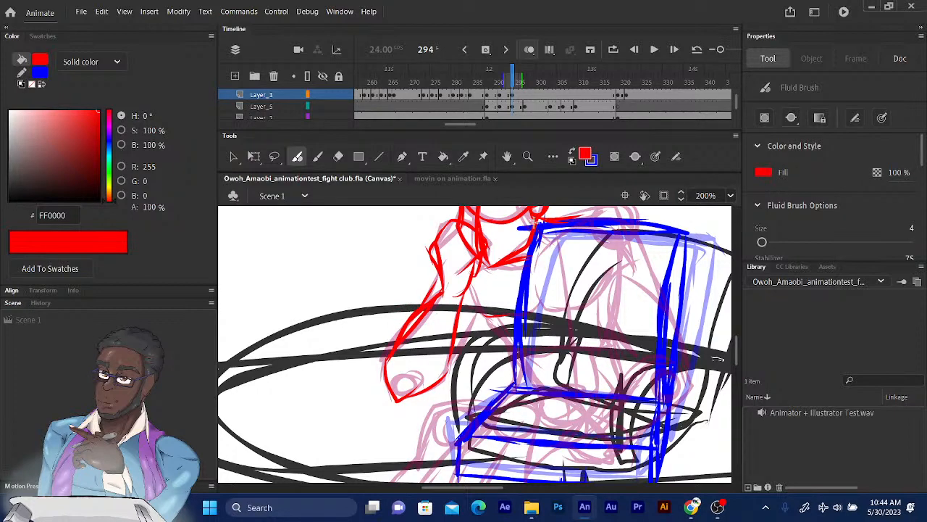
Draw the red figure's collar lines and the two chest curves between the arms
{"action": "left_click_drag", "start_coordinate": [458, 278], "coordinate": [364, 331]}
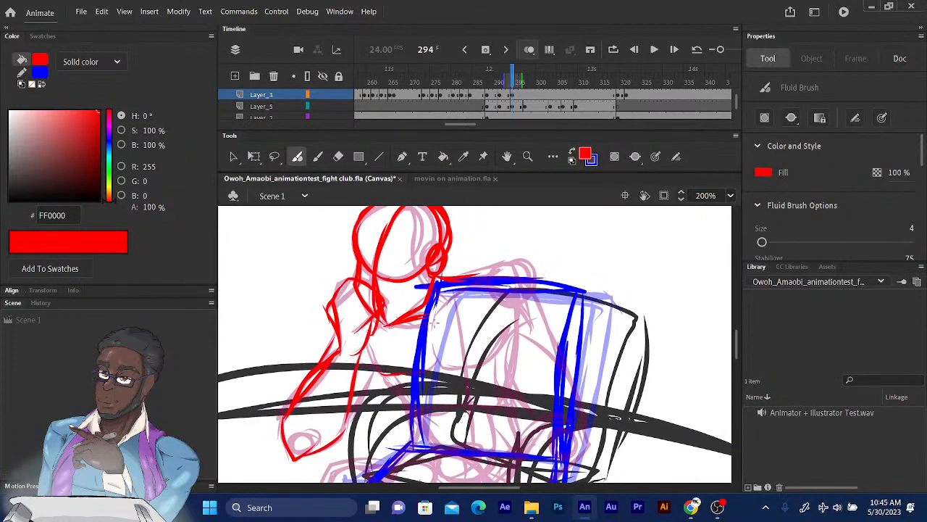
{"action": "left_click_drag", "start_coordinate": [435, 324], "coordinate": [430, 328]}
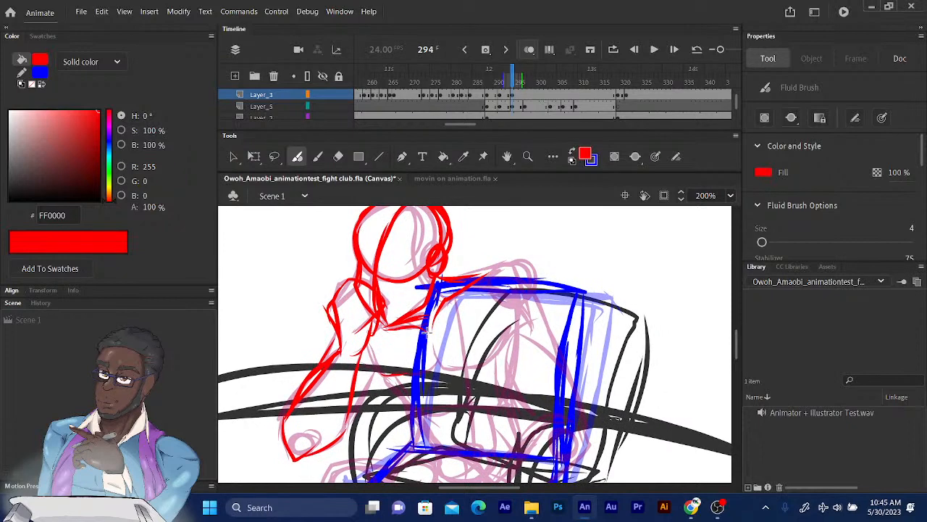
{"action": "left_click_drag", "start_coordinate": [365, 354], "coordinate": [338, 432]}
{"action": "mouse_move", "coordinate": [373, 362]}
{"action": "left_mouse_down"}
{"action": "mouse_move", "coordinate": [364, 398]}
{"action": "mouse_move", "coordinate": [379, 366]}
{"action": "mouse_move", "coordinate": [395, 373]}
{"action": "left_mouse_up"}
{"action": "mouse_move", "coordinate": [434, 328]}
{"action": "left_mouse_down"}
{"action": "mouse_move", "coordinate": [435, 360]}
{"action": "mouse_move", "coordinate": [460, 371]}
{"action": "mouse_move", "coordinate": [499, 352]}
{"action": "mouse_move", "coordinate": [516, 313]}
{"action": "left_mouse_up"}
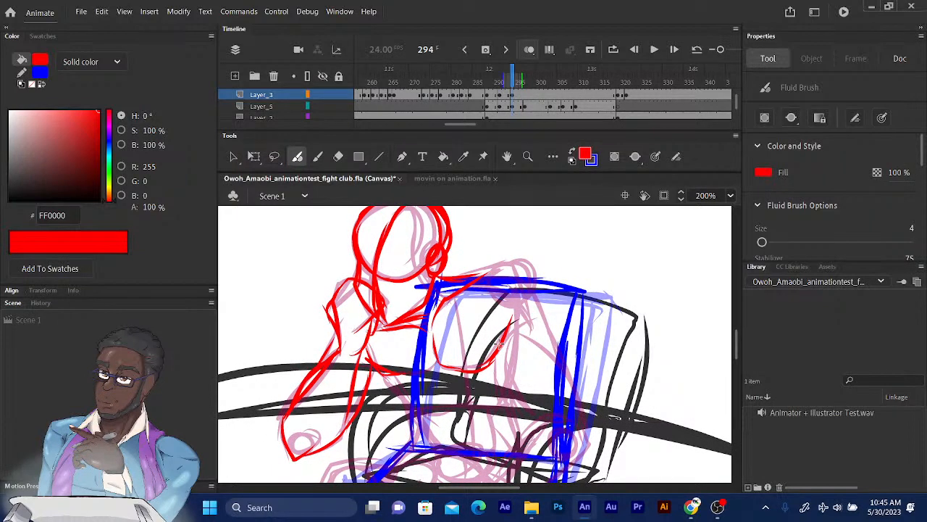
{"action": "left_click_drag", "start_coordinate": [435, 362], "coordinate": [384, 375]}
Draw the rounded shoulder that rises over the top edge of the blue chair back
{"action": "mouse_move", "coordinate": [467, 275]}
{"action": "left_mouse_down"}
{"action": "mouse_move", "coordinate": [449, 319]}
{"action": "mouse_move", "coordinate": [421, 339]}
{"action": "left_mouse_up"}
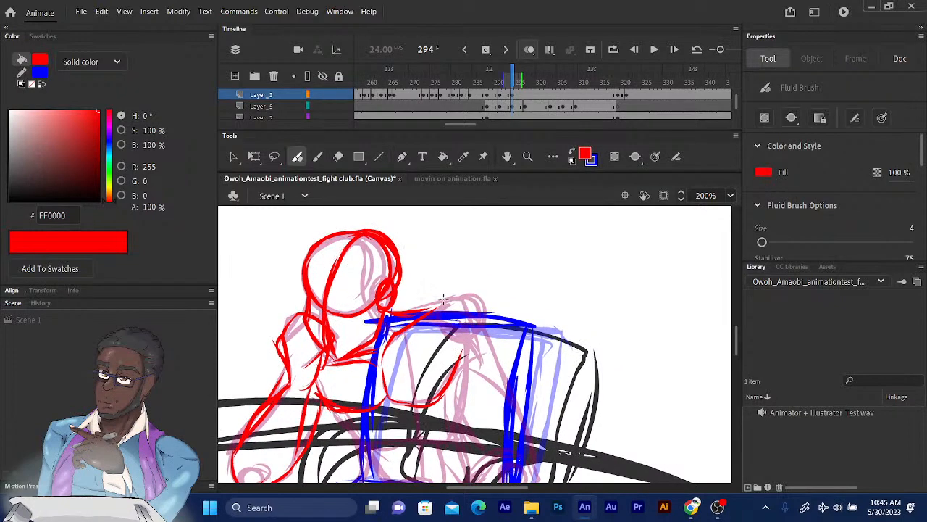
{"action": "mouse_move", "coordinate": [444, 303]}
{"action": "left_mouse_down"}
{"action": "mouse_move", "coordinate": [475, 313]}
{"action": "mouse_move", "coordinate": [474, 360]}
{"action": "left_mouse_up"}
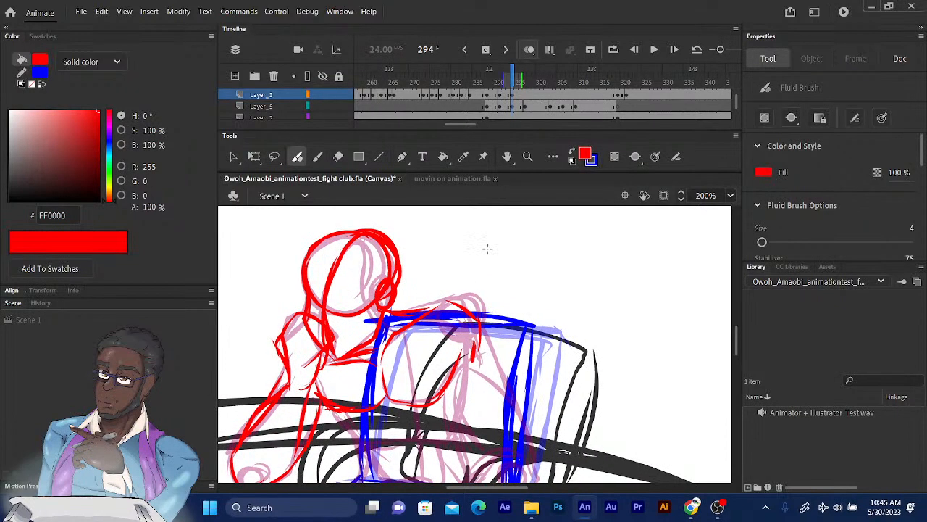
{"action": "left_click_drag", "start_coordinate": [462, 286], "coordinate": [404, 323]}
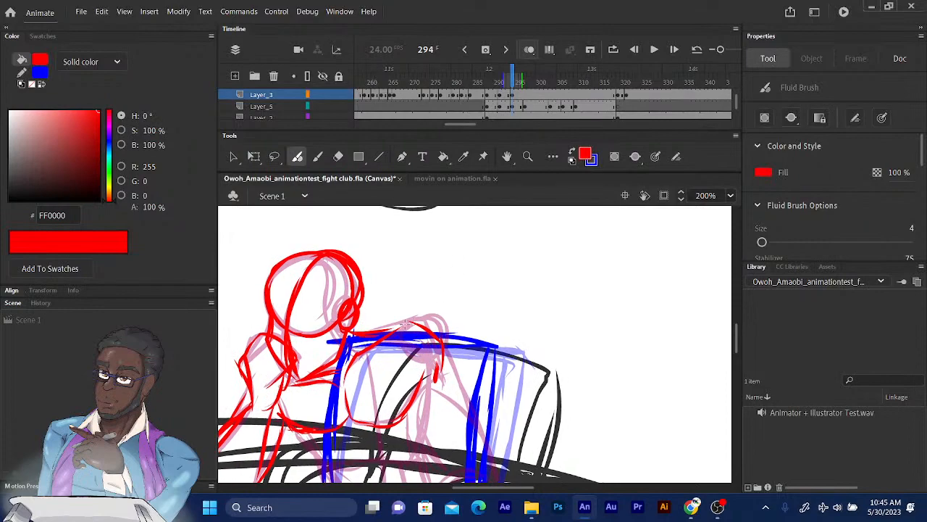
{"action": "mouse_move", "coordinate": [403, 357]}
{"action": "left_mouse_down"}
{"action": "mouse_move", "coordinate": [400, 321]}
{"action": "mouse_move", "coordinate": [444, 319]}
{"action": "mouse_move", "coordinate": [459, 346]}
{"action": "left_mouse_up"}
Draw the flat hip ellipse on the chair seat and the hand resting just below it
{"action": "left_click_drag", "start_coordinate": [401, 314], "coordinate": [429, 181]}
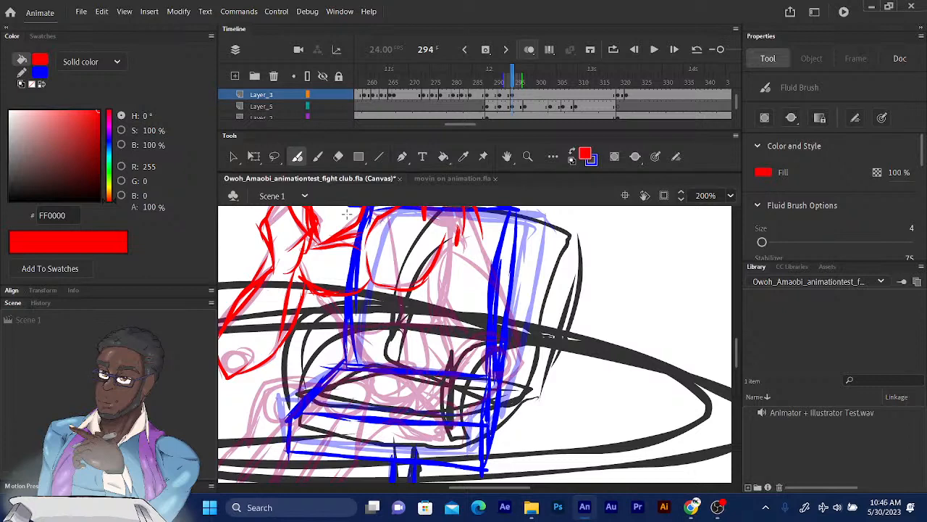
{"action": "scroll", "coordinate": [437, 311], "scroll_direction": "down", "scroll_amount": 5}
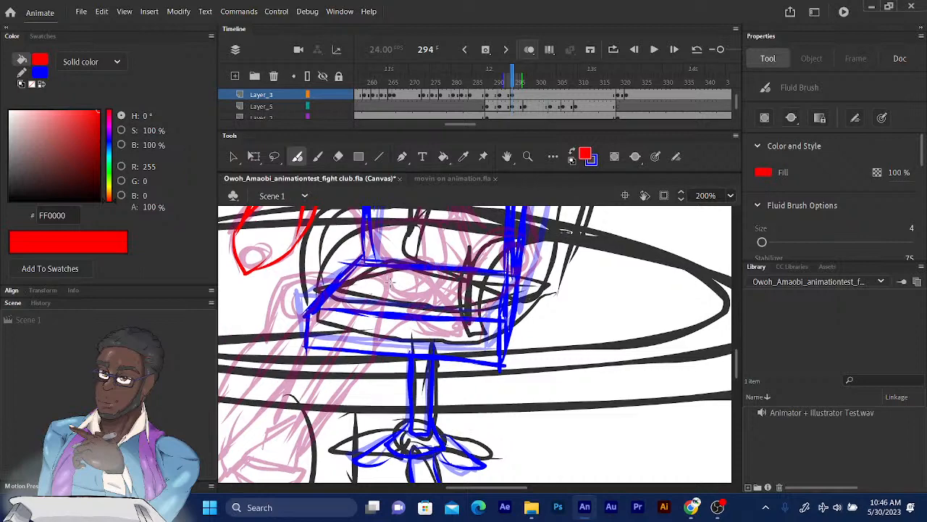
{"action": "left_click_drag", "start_coordinate": [393, 284], "coordinate": [406, 282]}
{"action": "mouse_move", "coordinate": [542, 223]}
{"action": "left_mouse_down"}
{"action": "mouse_move", "coordinate": [509, 239]}
{"action": "mouse_move", "coordinate": [502, 265]}
{"action": "left_mouse_up"}
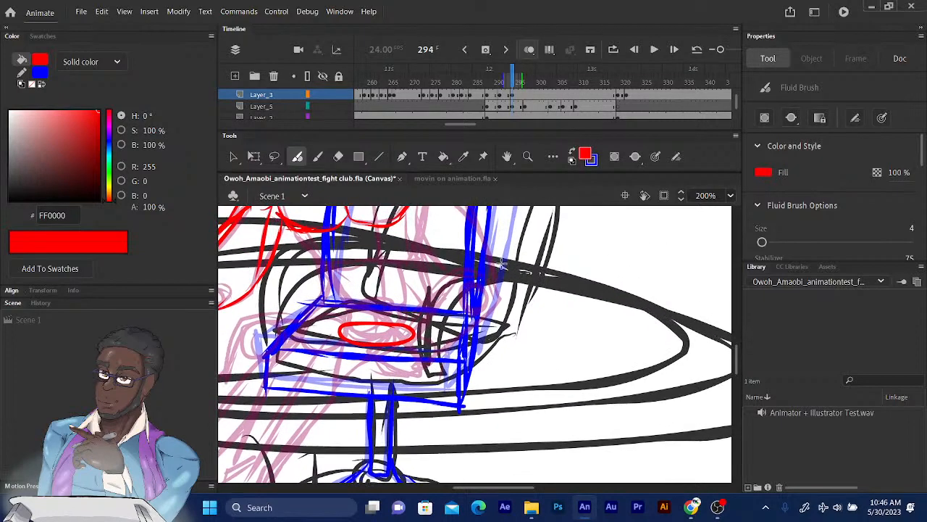
{"action": "mouse_move", "coordinate": [386, 335]}
{"action": "left_mouse_down"}
{"action": "mouse_move", "coordinate": [429, 360]}
{"action": "mouse_move", "coordinate": [440, 347]}
{"action": "mouse_move", "coordinate": [432, 363]}
{"action": "left_mouse_up"}
{"action": "mouse_move", "coordinate": [385, 340]}
{"action": "left_mouse_down"}
{"action": "mouse_move", "coordinate": [429, 360]}
{"action": "mouse_move", "coordinate": [398, 376]}
{"action": "mouse_move", "coordinate": [428, 362]}
{"action": "left_mouse_up"}
{"action": "left_click_drag", "start_coordinate": [514, 252], "coordinate": [513, 261]}
Draw the bent arm on the chair side, joining the resting hand through the forearm and elbow to the shoulder
{"action": "left_click_drag", "start_coordinate": [413, 343], "coordinate": [449, 307]}
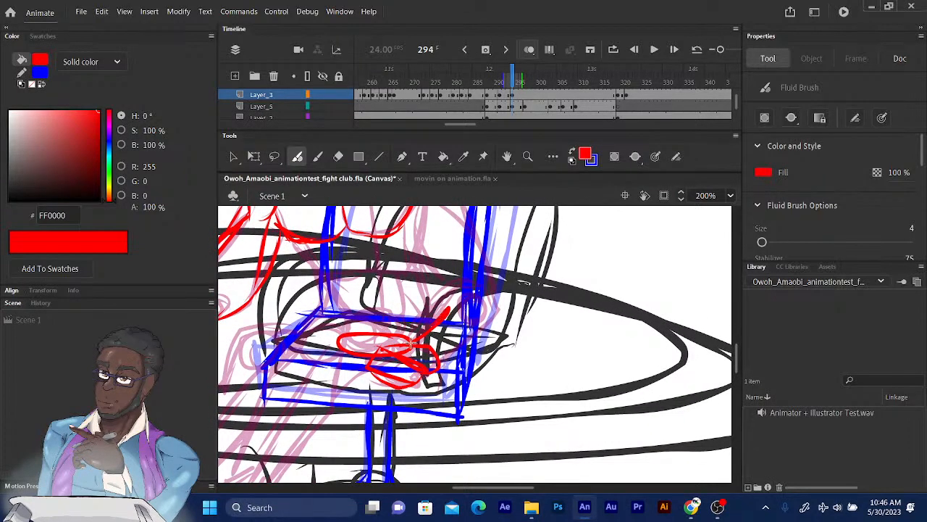
{"action": "left_click_drag", "start_coordinate": [437, 371], "coordinate": [482, 327]}
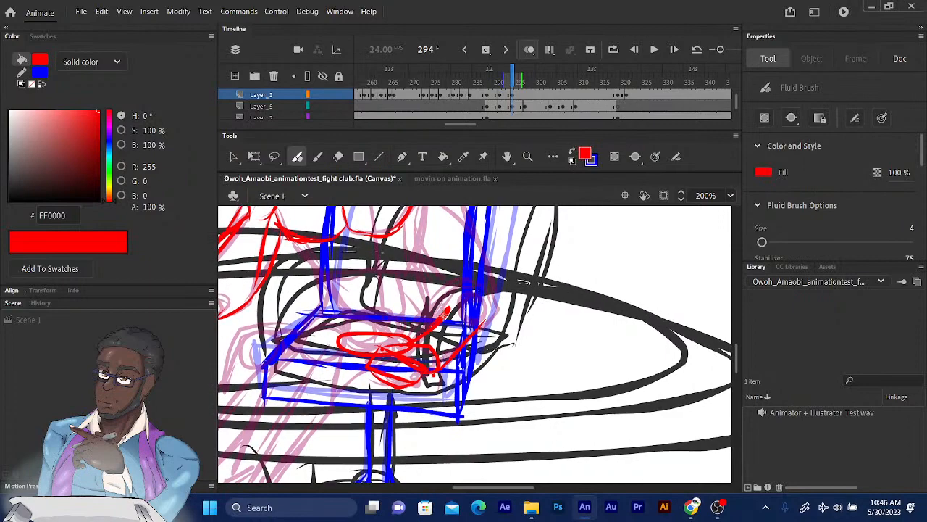
{"action": "mouse_move", "coordinate": [418, 339]}
{"action": "left_mouse_down"}
{"action": "mouse_move", "coordinate": [446, 297]}
{"action": "mouse_move", "coordinate": [483, 292]}
{"action": "mouse_move", "coordinate": [470, 343]}
{"action": "left_mouse_up"}
{"action": "left_click_drag", "start_coordinate": [416, 255], "coordinate": [404, 342]}
{"action": "mouse_move", "coordinate": [391, 307]}
{"action": "left_mouse_down"}
{"action": "mouse_move", "coordinate": [418, 282]}
{"action": "mouse_move", "coordinate": [394, 306]}
{"action": "mouse_move", "coordinate": [424, 360]}
{"action": "mouse_move", "coordinate": [401, 332]}
{"action": "mouse_move", "coordinate": [419, 389]}
{"action": "left_mouse_up"}
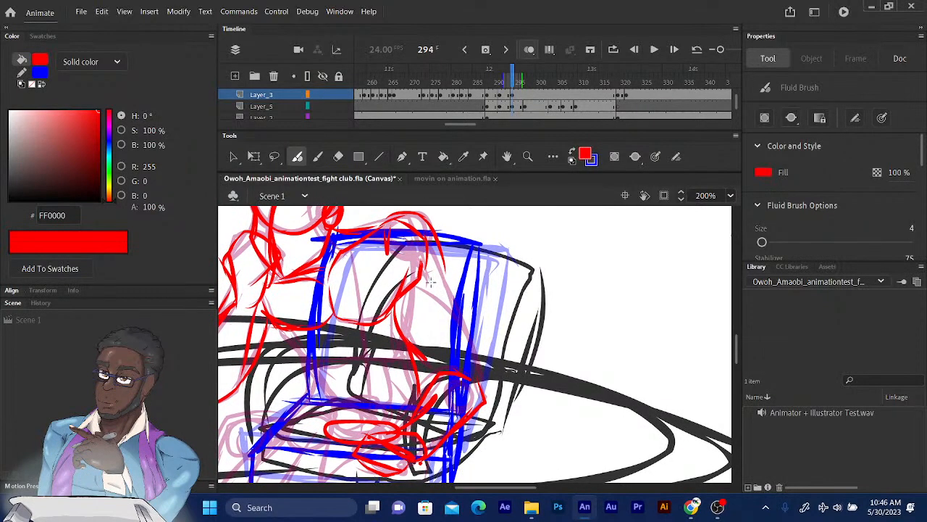
{"action": "left_click_drag", "start_coordinate": [442, 268], "coordinate": [455, 319]}
{"action": "left_click_drag", "start_coordinate": [445, 263], "coordinate": [478, 376]}
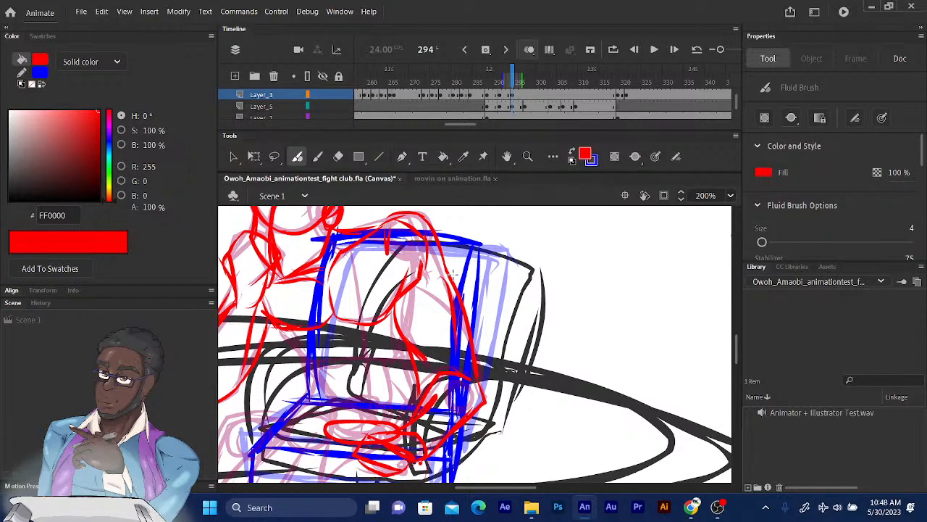
Draw the torso's centre line from chest to hips and the curved lines under the chest
{"action": "left_click_drag", "start_coordinate": [376, 282], "coordinate": [423, 208]}
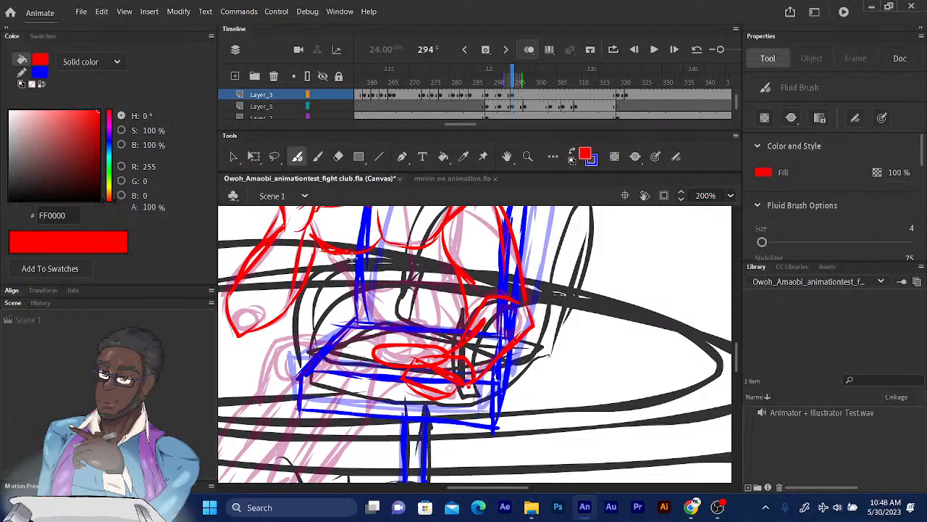
{"action": "left_click_drag", "start_coordinate": [353, 264], "coordinate": [413, 208]}
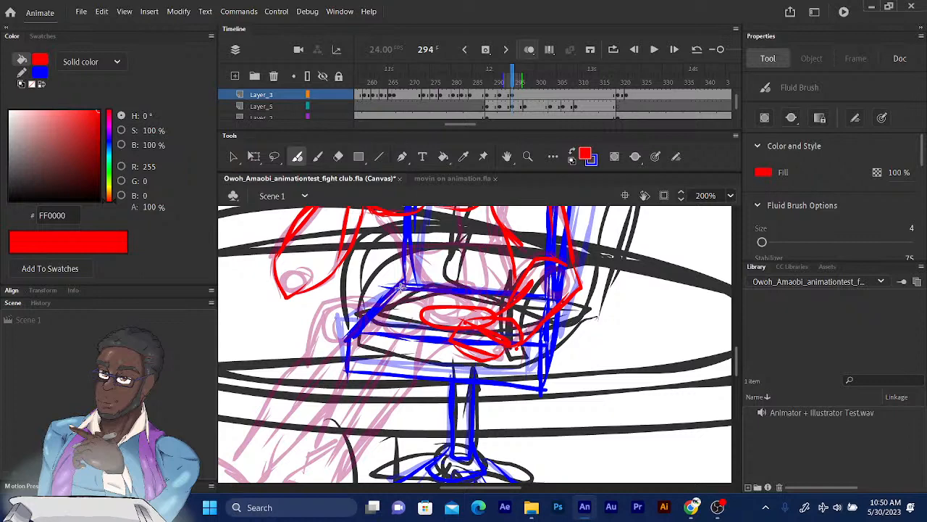
{"action": "scroll", "coordinate": [400, 287], "scroll_direction": "up", "scroll_amount": 3}
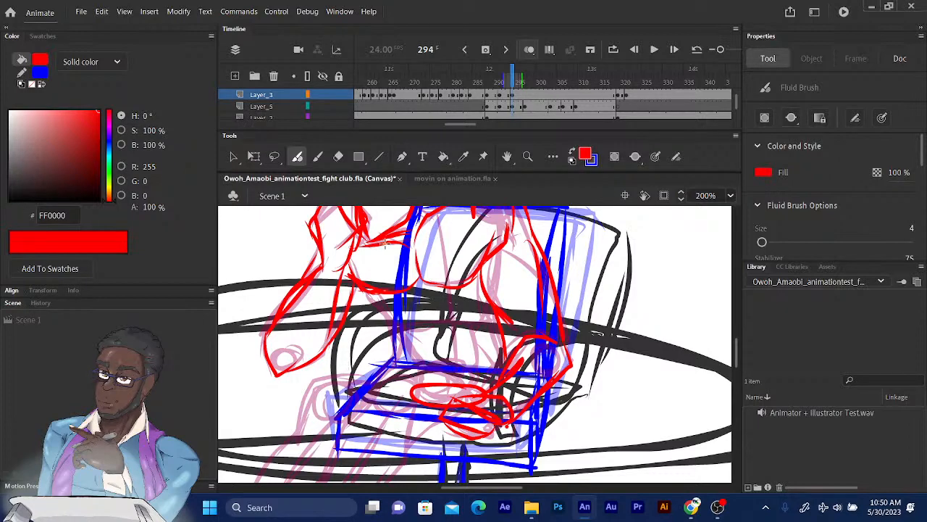
{"action": "left_click_drag", "start_coordinate": [436, 294], "coordinate": [447, 394]}
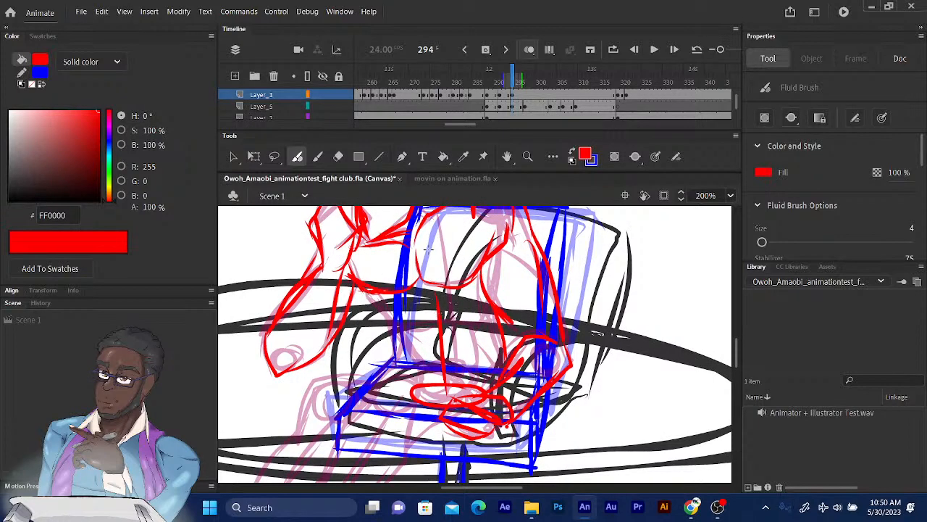
{"action": "left_click_drag", "start_coordinate": [438, 297], "coordinate": [468, 300]}
{"action": "mouse_move", "coordinate": [421, 280]}
{"action": "left_mouse_down"}
{"action": "mouse_move", "coordinate": [373, 308]}
{"action": "mouse_move", "coordinate": [369, 290]}
{"action": "mouse_move", "coordinate": [384, 310]}
{"action": "left_mouse_up"}
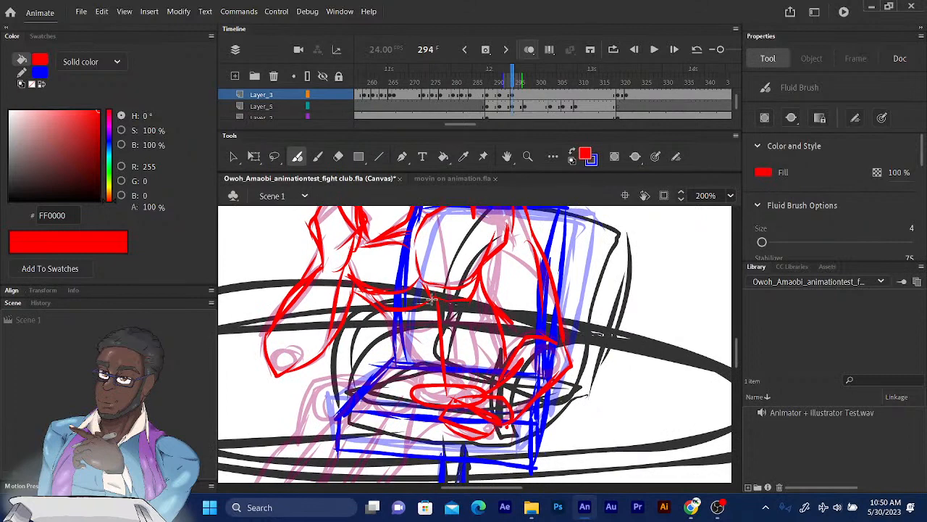
Draw the abdominal muscle lines and the side of the waist, and add the round thigh joint over the hip ellipse on the seat
{"action": "mouse_move", "coordinate": [433, 300]}
{"action": "left_mouse_down"}
{"action": "mouse_move", "coordinate": [465, 311]}
{"action": "mouse_move", "coordinate": [471, 300]}
{"action": "mouse_move", "coordinate": [453, 327]}
{"action": "mouse_move", "coordinate": [475, 295]}
{"action": "mouse_move", "coordinate": [448, 328]}
{"action": "left_mouse_up"}
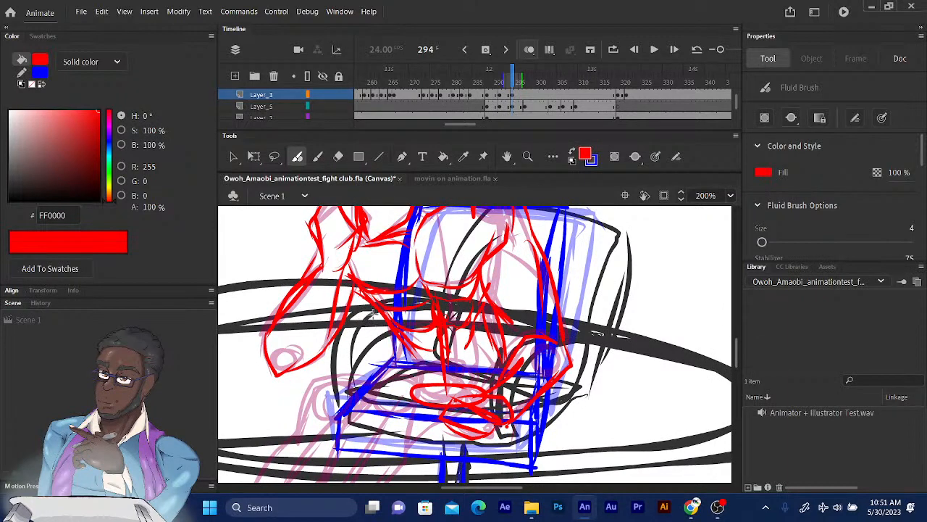
{"action": "mouse_move", "coordinate": [375, 290]}
{"action": "left_mouse_down"}
{"action": "mouse_move", "coordinate": [400, 367]}
{"action": "mouse_move", "coordinate": [464, 403]}
{"action": "mouse_move", "coordinate": [461, 416]}
{"action": "left_mouse_up"}
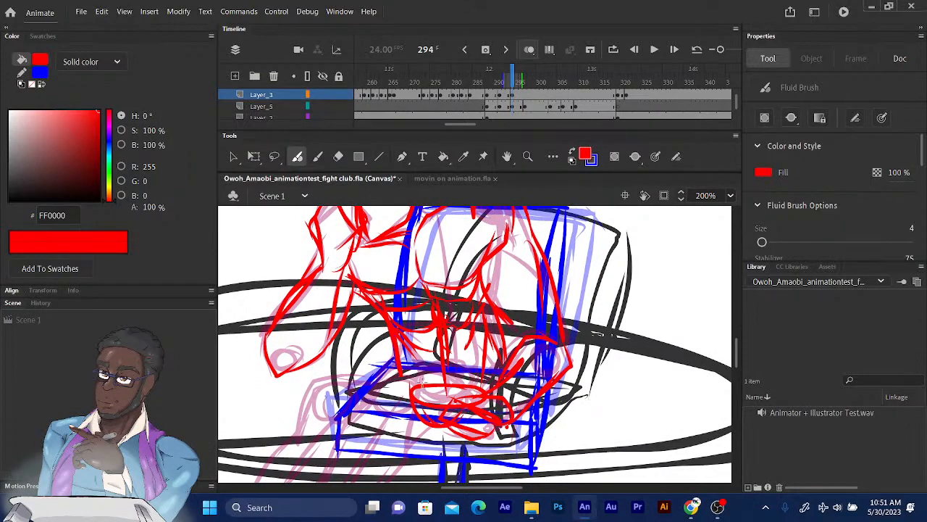
{"action": "left_click_drag", "start_coordinate": [455, 314], "coordinate": [481, 250]}
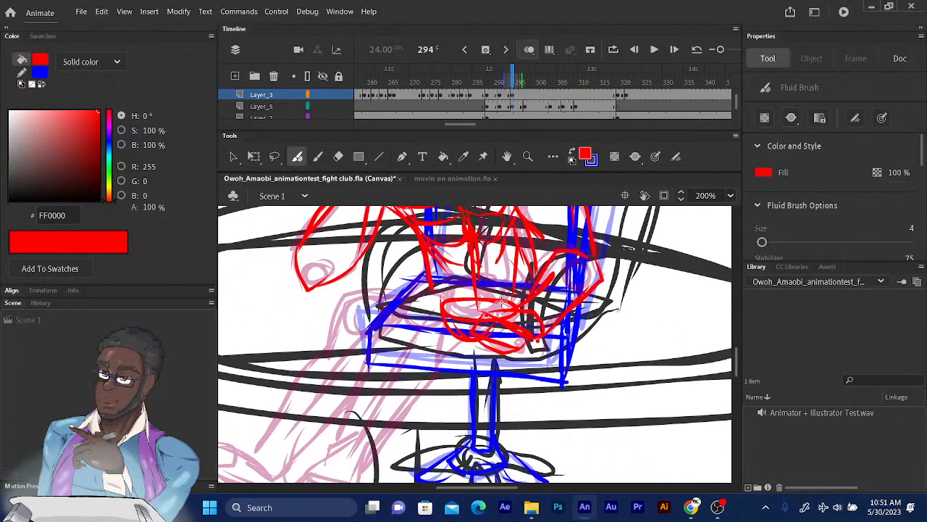
{"action": "left_click_drag", "start_coordinate": [568, 283], "coordinate": [568, 263]}
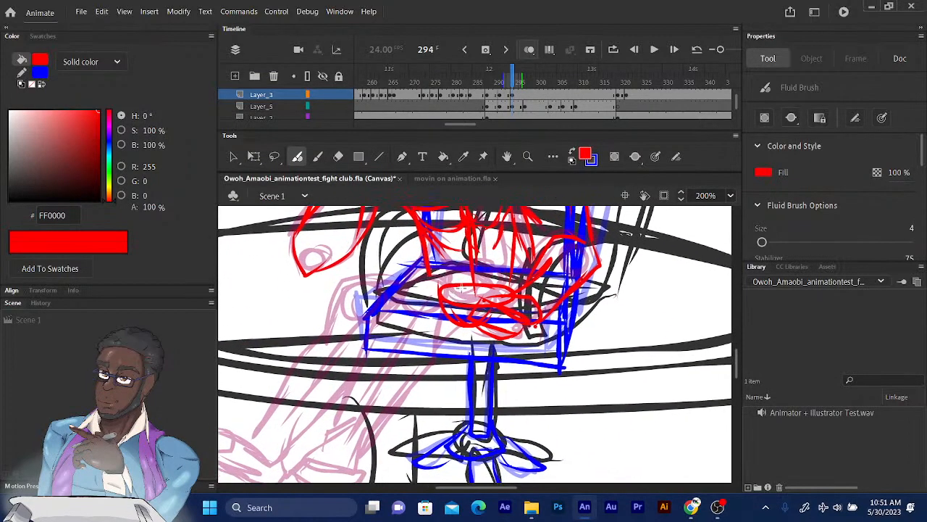
{"action": "mouse_move", "coordinate": [475, 296]}
{"action": "left_mouse_down"}
{"action": "mouse_move", "coordinate": [434, 310]}
{"action": "mouse_move", "coordinate": [458, 311]}
{"action": "left_mouse_up"}
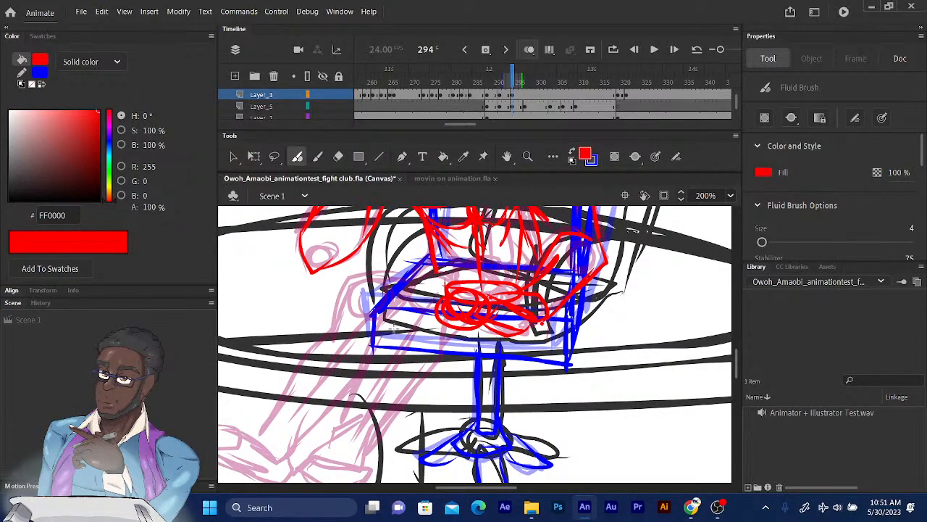
Step through frames 288 to 296 to compare the new pose's hips with the legs in the earlier poses
{"action": "left_click_drag", "start_coordinate": [514, 85], "coordinate": [513, 84]}
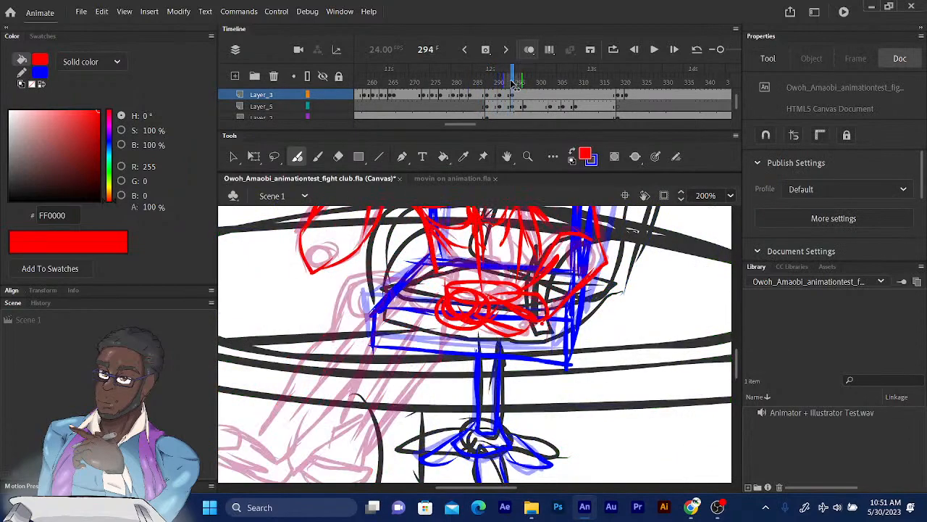
{"action": "key", "text": "period"}
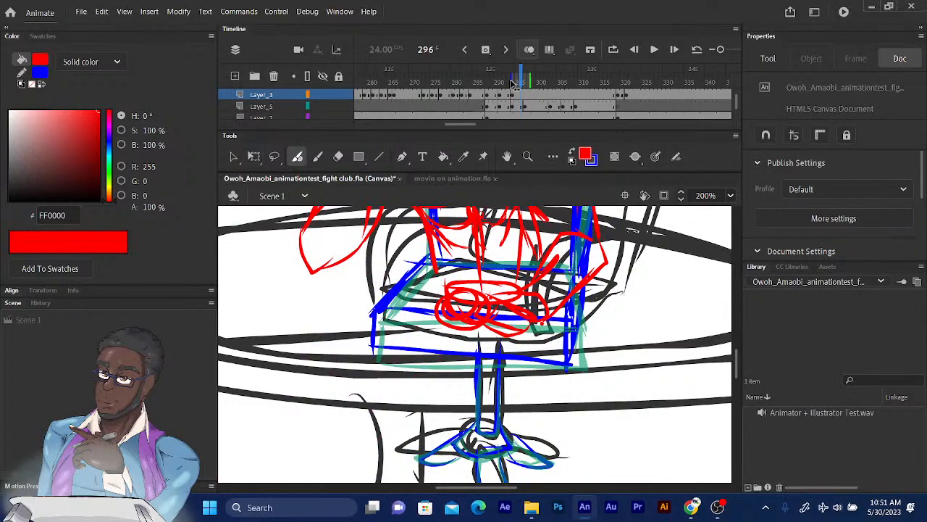
{"action": "key", "text": "comma"}
{"action": "key", "text": "comma"}
{"action": "key", "text": "comma"}
{"action": "key", "text": "comma"}
{"action": "key", "text": "comma"}
{"action": "key", "text": "comma"}
{"action": "key", "text": "comma"}
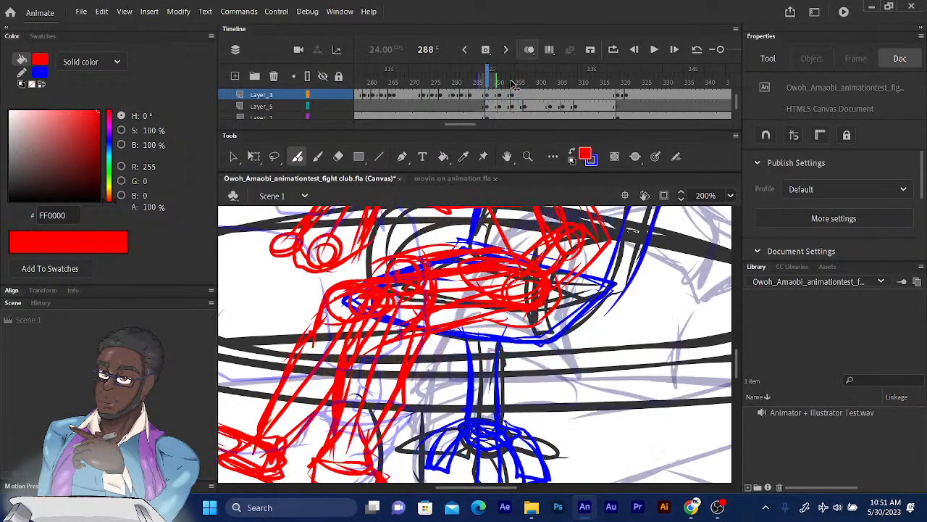
{"action": "key", "text": "period"}
{"action": "key", "text": "period"}
{"action": "key", "text": "period"}
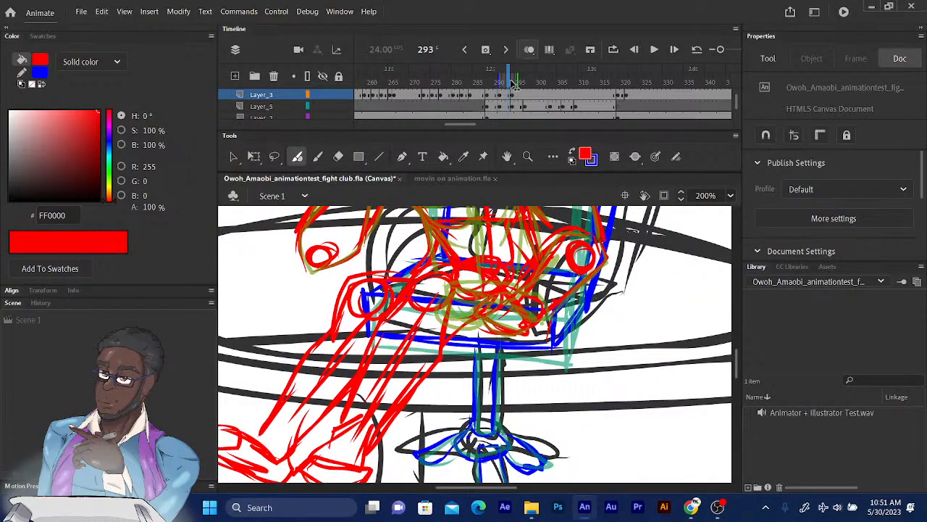
{"action": "key", "text": "period"}
{"action": "key", "text": "period"}
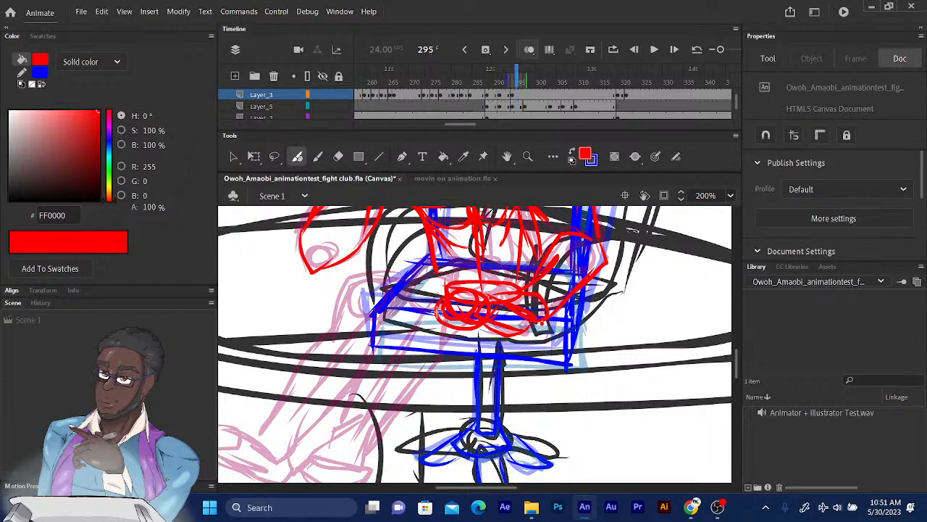
Draw the first knee circle below the hip, a straight shin line down from it, and the foot with its toe and sole outlines
{"action": "mouse_move", "coordinate": [467, 321]}
{"action": "left_mouse_down"}
{"action": "mouse_move", "coordinate": [483, 314]}
{"action": "mouse_move", "coordinate": [358, 445]}
{"action": "left_mouse_up"}
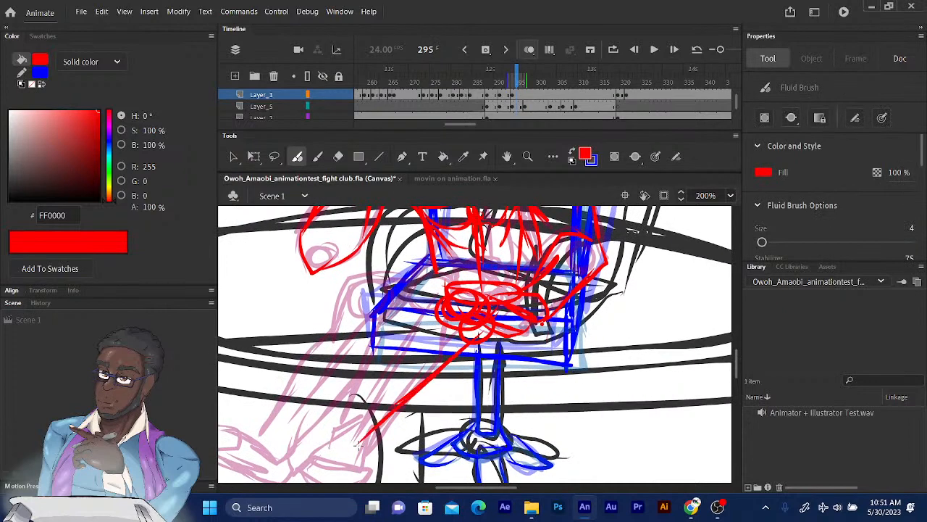
{"action": "left_click_drag", "start_coordinate": [477, 363], "coordinate": [496, 342]}
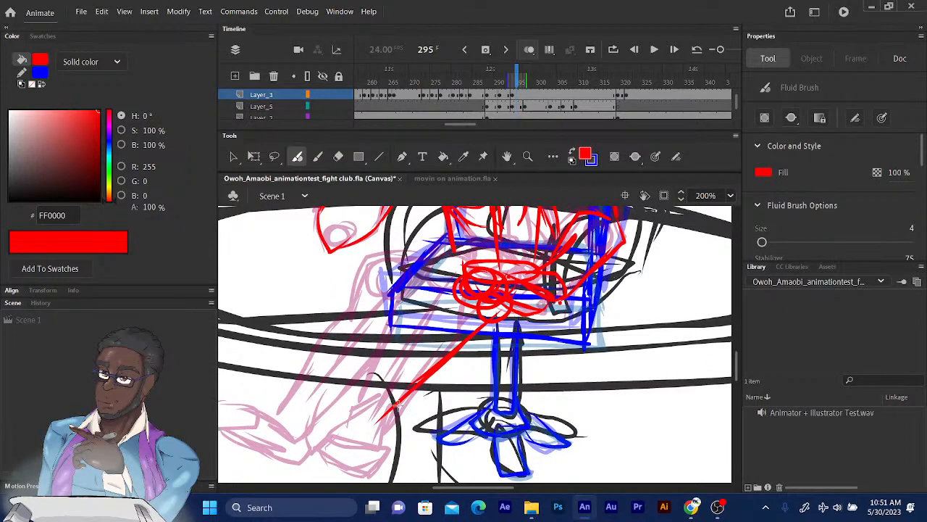
{"action": "mouse_move", "coordinate": [395, 408]}
{"action": "left_mouse_down"}
{"action": "mouse_move", "coordinate": [380, 445]}
{"action": "mouse_move", "coordinate": [381, 425]}
{"action": "mouse_move", "coordinate": [362, 444]}
{"action": "mouse_move", "coordinate": [334, 435]}
{"action": "mouse_move", "coordinate": [397, 453]}
{"action": "mouse_move", "coordinate": [403, 430]}
{"action": "mouse_move", "coordinate": [391, 455]}
{"action": "left_mouse_up"}
{"action": "left_click_drag", "start_coordinate": [510, 398], "coordinate": [523, 361]}
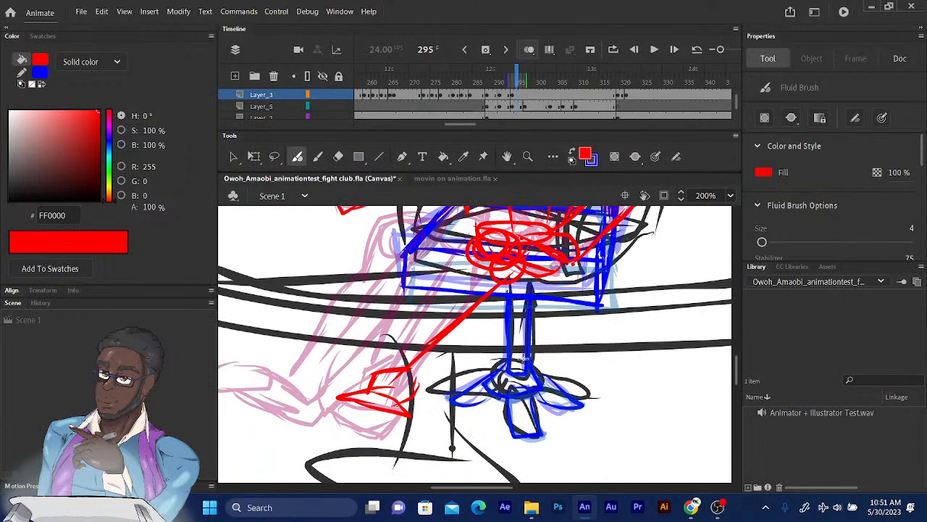
{"action": "mouse_move", "coordinate": [376, 384]}
{"action": "left_mouse_down"}
{"action": "mouse_move", "coordinate": [321, 414]}
{"action": "mouse_move", "coordinate": [381, 425]}
{"action": "mouse_move", "coordinate": [390, 440]}
{"action": "mouse_move", "coordinate": [328, 412]}
{"action": "left_mouse_up"}
{"action": "mouse_move", "coordinate": [392, 430]}
{"action": "left_mouse_down"}
{"action": "mouse_move", "coordinate": [397, 403]}
{"action": "mouse_move", "coordinate": [394, 436]}
{"action": "left_mouse_up"}
{"action": "left_click_drag", "start_coordinate": [351, 396], "coordinate": [397, 406]}
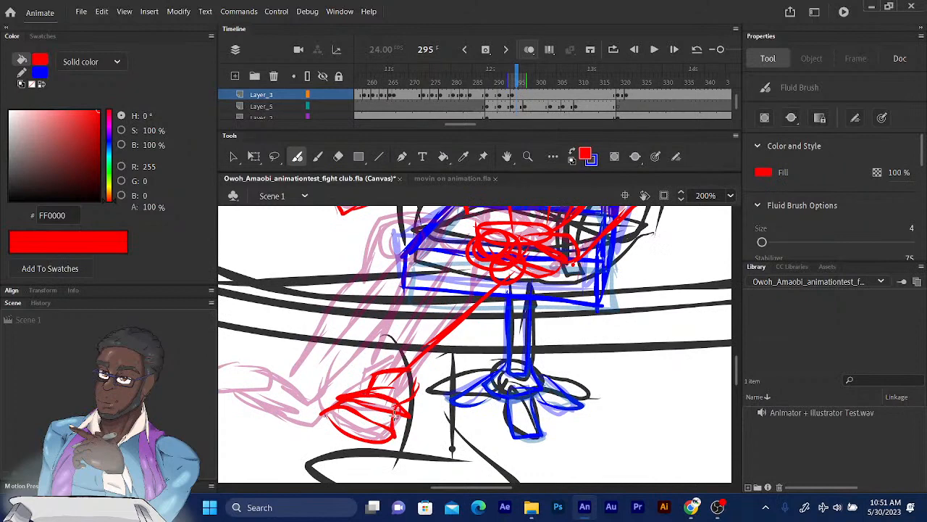
{"action": "left_click_drag", "start_coordinate": [324, 413], "coordinate": [379, 440]}
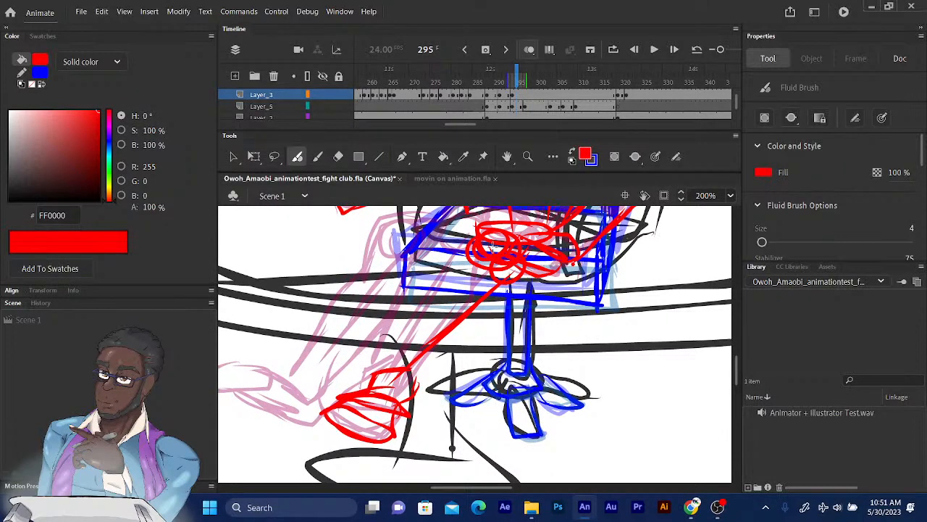
Outline both sides of the first lower leg from the knee circle down to the ankle
{"action": "mouse_move", "coordinate": [493, 250]}
{"action": "left_mouse_down"}
{"action": "mouse_move", "coordinate": [518, 270]}
{"action": "mouse_move", "coordinate": [508, 249]}
{"action": "mouse_move", "coordinate": [470, 270]}
{"action": "mouse_move", "coordinate": [495, 260]}
{"action": "mouse_move", "coordinate": [405, 342]}
{"action": "left_mouse_up"}
{"action": "left_click_drag", "start_coordinate": [437, 305], "coordinate": [385, 370]}
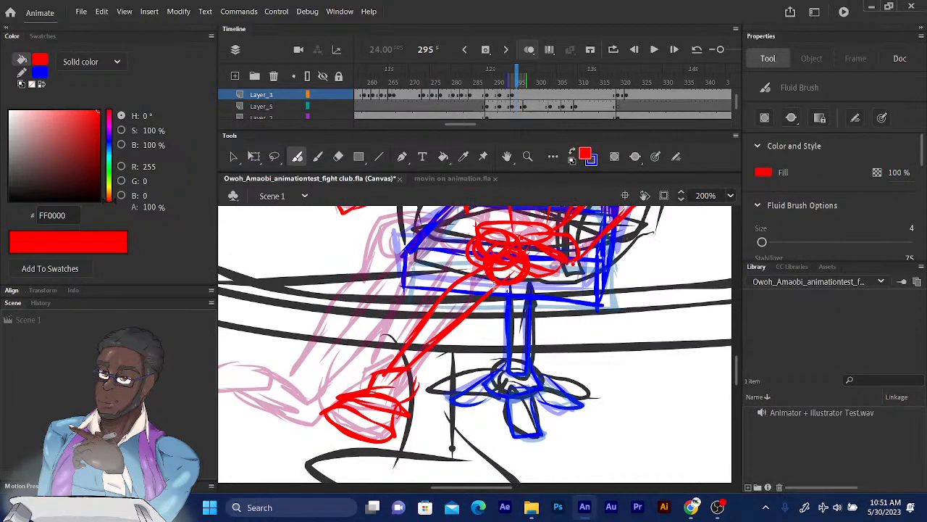
{"action": "mouse_move", "coordinate": [512, 286]}
{"action": "left_mouse_down"}
{"action": "mouse_move", "coordinate": [492, 330]}
{"action": "mouse_move", "coordinate": [408, 397]}
{"action": "left_mouse_up"}
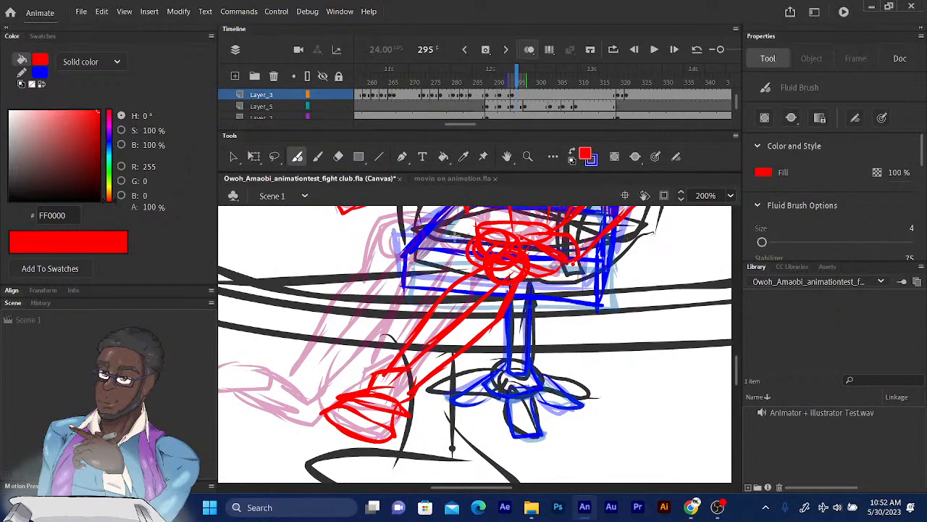
Draw the second knee circle at the chair seat's front corner, with the short thigh around it and the front shin line
{"action": "left_click_drag", "start_coordinate": [458, 251], "coordinate": [443, 333]}
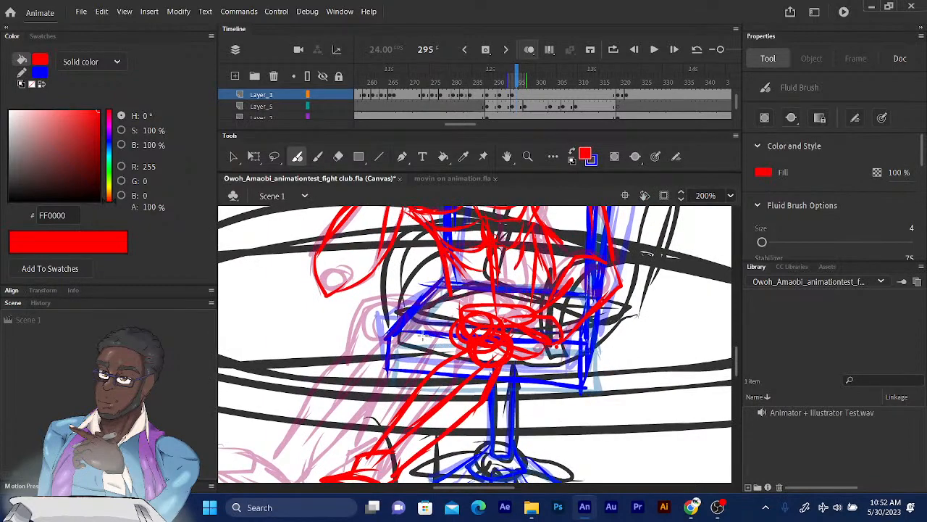
{"action": "left_click_drag", "start_coordinate": [428, 336], "coordinate": [430, 338]}
{"action": "left_click_drag", "start_coordinate": [495, 305], "coordinate": [513, 288]}
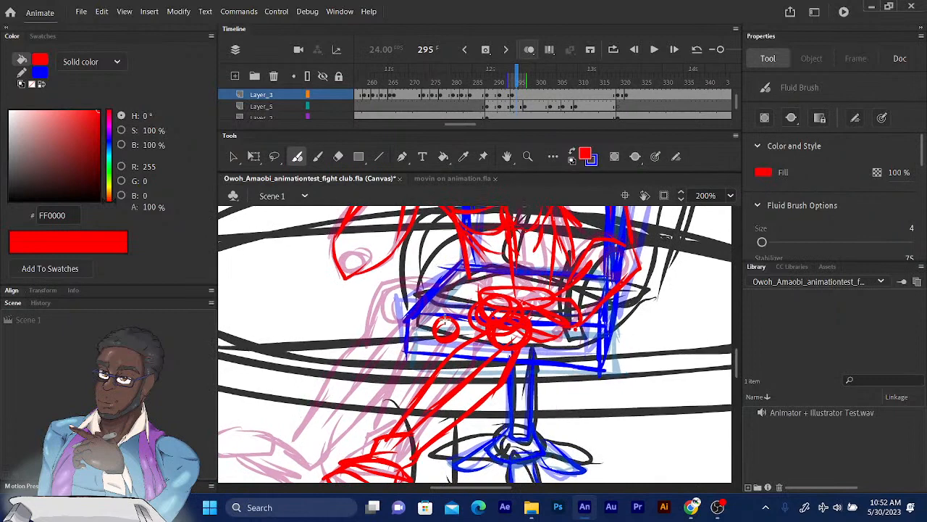
{"action": "mouse_move", "coordinate": [443, 318]}
{"action": "left_mouse_down"}
{"action": "mouse_move", "coordinate": [464, 337]}
{"action": "mouse_move", "coordinate": [434, 335]}
{"action": "mouse_move", "coordinate": [430, 319]}
{"action": "mouse_move", "coordinate": [420, 343]}
{"action": "left_mouse_up"}
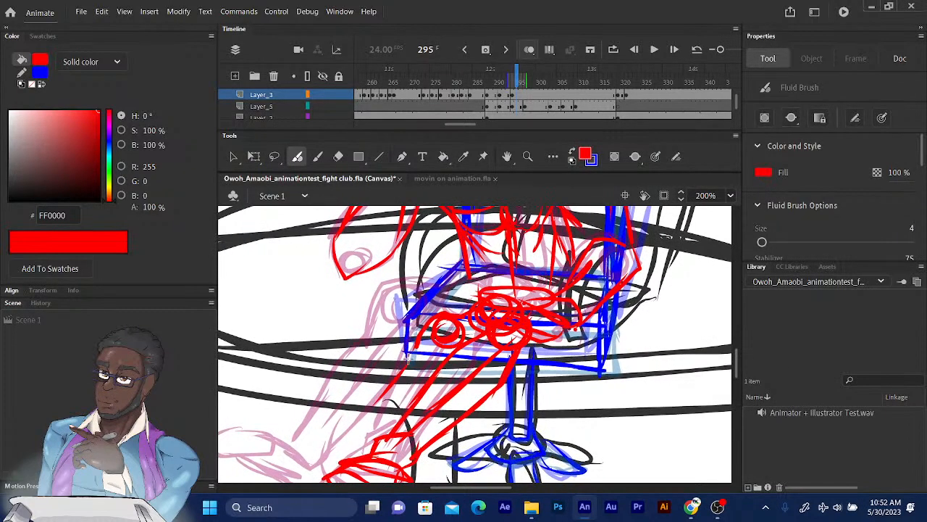
{"action": "left_click_drag", "start_coordinate": [409, 361], "coordinate": [350, 427]}
{"action": "mouse_move", "coordinate": [418, 338]}
{"action": "left_mouse_down"}
{"action": "mouse_move", "coordinate": [378, 369]}
{"action": "mouse_move", "coordinate": [384, 376]}
{"action": "mouse_move", "coordinate": [340, 433]}
{"action": "left_mouse_up"}
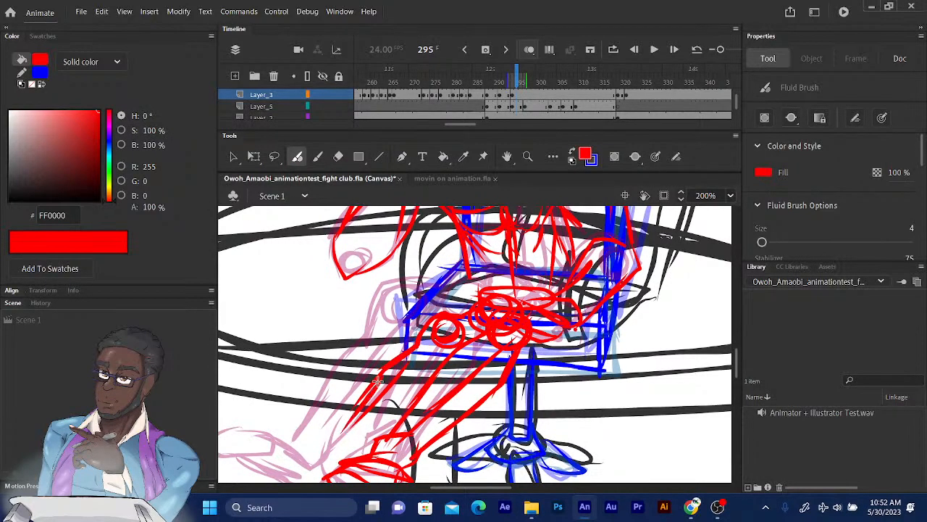
Draw the second foot beside the first one and the back edge of its lower leg
{"action": "scroll", "coordinate": [349, 312], "scroll_direction": "down", "scroll_amount": 3}
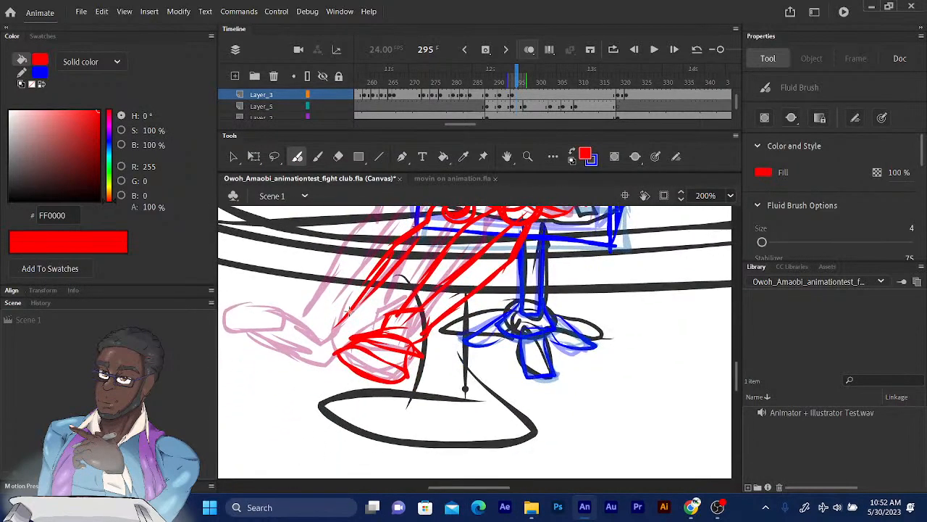
{"action": "mouse_move", "coordinate": [362, 301]}
{"action": "left_mouse_down"}
{"action": "mouse_move", "coordinate": [326, 324]}
{"action": "mouse_move", "coordinate": [362, 319]}
{"action": "mouse_move", "coordinate": [298, 333]}
{"action": "mouse_move", "coordinate": [307, 321]}
{"action": "mouse_move", "coordinate": [276, 332]}
{"action": "mouse_move", "coordinate": [306, 319]}
{"action": "mouse_move", "coordinate": [275, 319]}
{"action": "mouse_move", "coordinate": [269, 344]}
{"action": "mouse_move", "coordinate": [298, 327]}
{"action": "mouse_move", "coordinate": [326, 335]}
{"action": "mouse_move", "coordinate": [269, 342]}
{"action": "mouse_move", "coordinate": [330, 333]}
{"action": "mouse_move", "coordinate": [276, 323]}
{"action": "mouse_move", "coordinate": [271, 344]}
{"action": "left_mouse_up"}
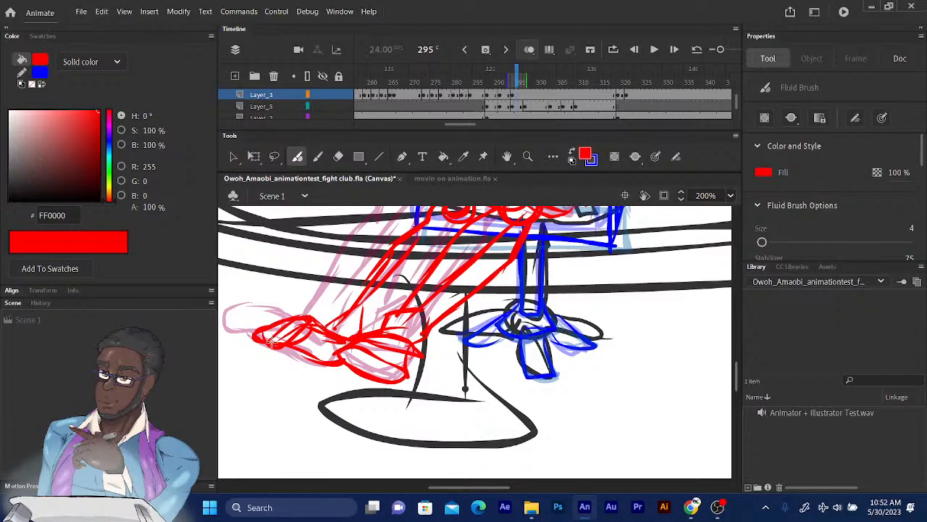
{"action": "mouse_move", "coordinate": [460, 223]}
{"action": "left_mouse_down"}
{"action": "mouse_move", "coordinate": [425, 262]}
{"action": "mouse_move", "coordinate": [380, 352]}
{"action": "left_mouse_up"}
{"action": "left_click_drag", "start_coordinate": [395, 294], "coordinate": [338, 354]}
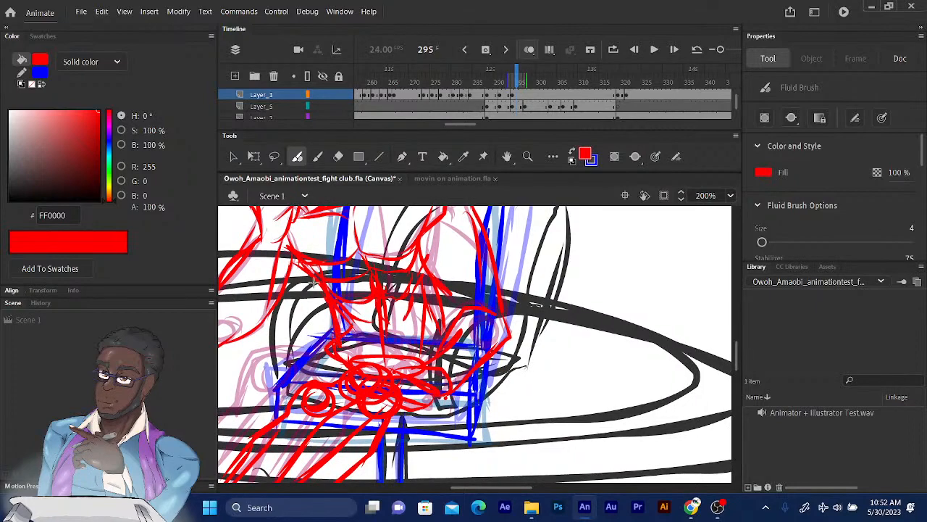
Turn off onion skinning to show only the current frame's drawing
{"action": "mouse_move", "coordinate": [433, 258]}
{"action": "left_mouse_down"}
{"action": "mouse_move", "coordinate": [407, 321]}
{"action": "mouse_move", "coordinate": [434, 373]}
{"action": "left_mouse_up"}
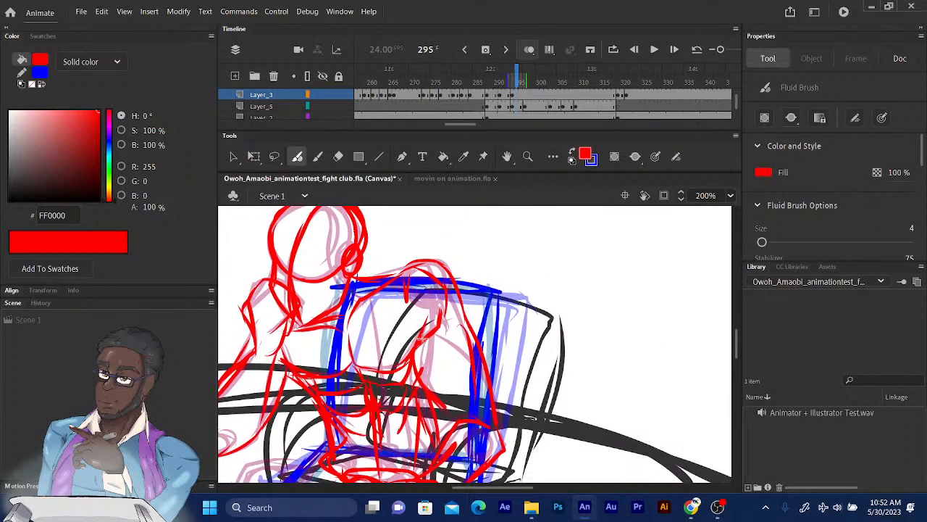
{"action": "left_click_drag", "start_coordinate": [403, 287], "coordinate": [474, 177]}
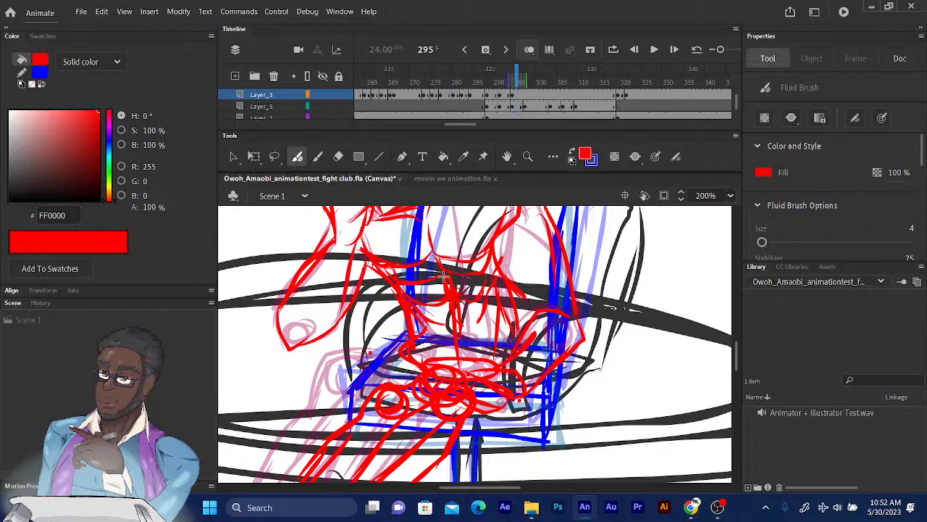
{"action": "left_click", "coordinate": [511, 78]}
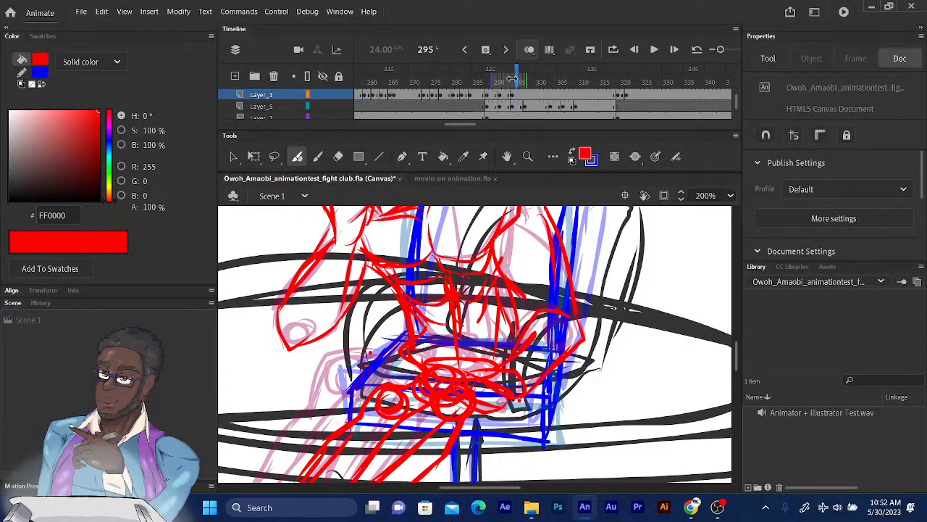
{"action": "left_click", "coordinate": [529, 49]}
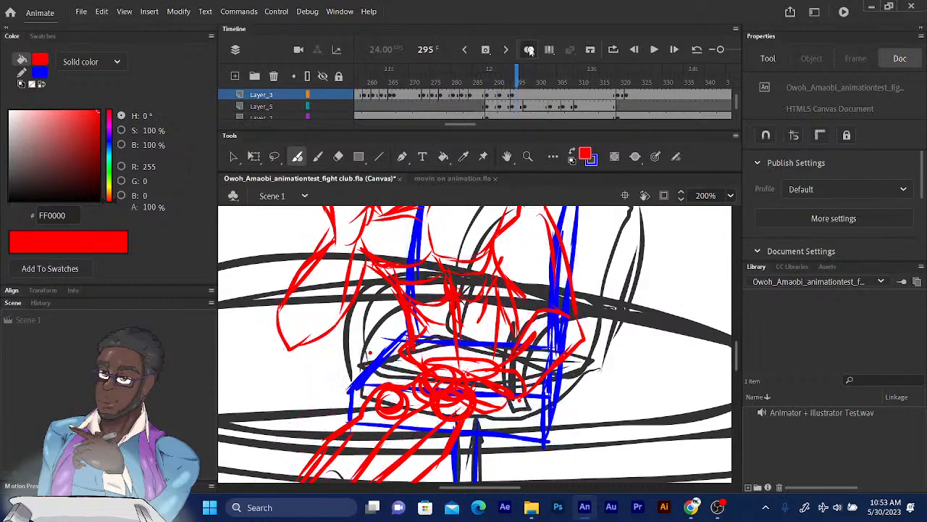
Step back and forth between frames 288 and 294 to review the seated figure's turn with the chair
{"action": "key", "text": "comma"}
{"action": "key", "text": "comma"}
{"action": "key", "text": "comma"}
{"action": "key", "text": "comma"}
{"action": "key", "text": "comma"}
{"action": "key", "text": "comma"}
{"action": "key", "text": "comma"}
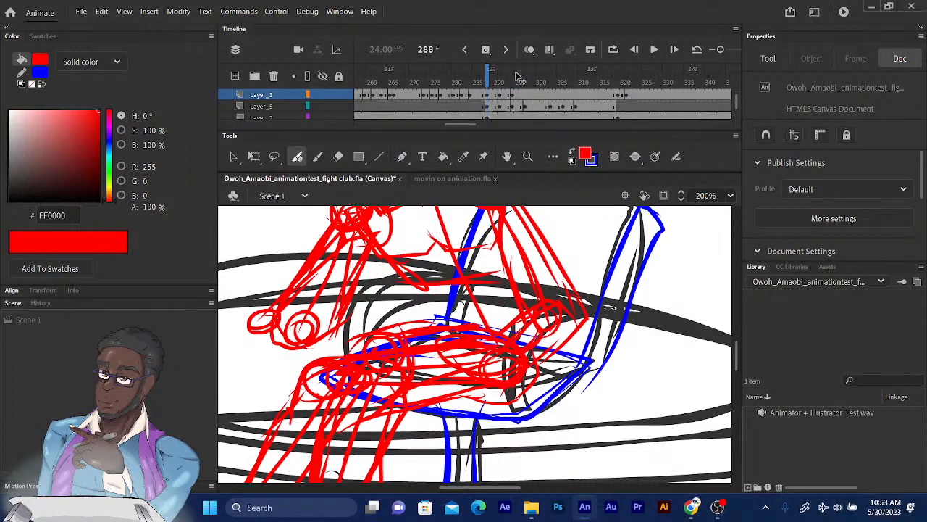
{"action": "key", "text": "period"}
{"action": "key", "text": "period"}
{"action": "key", "text": "period"}
{"action": "key", "text": "period"}
{"action": "key", "text": "period"}
{"action": "key", "text": "period"}
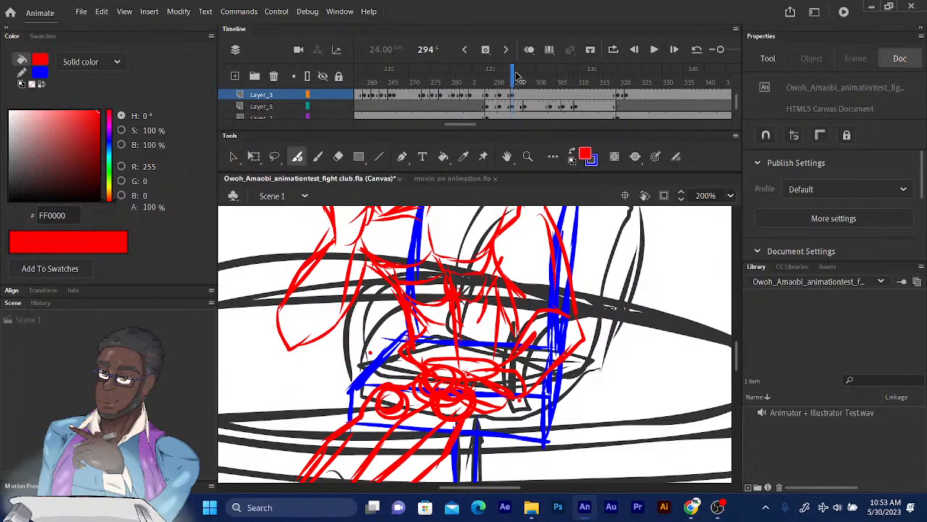
{"action": "key", "text": "comma"}
{"action": "key", "text": "comma"}
{"action": "key", "text": "comma"}
{"action": "key", "text": "comma"}
{"action": "key", "text": "comma"}
{"action": "key", "text": "comma"}
{"action": "key", "text": "period"}
{"action": "key", "text": "period"}
{"action": "key", "text": "period"}
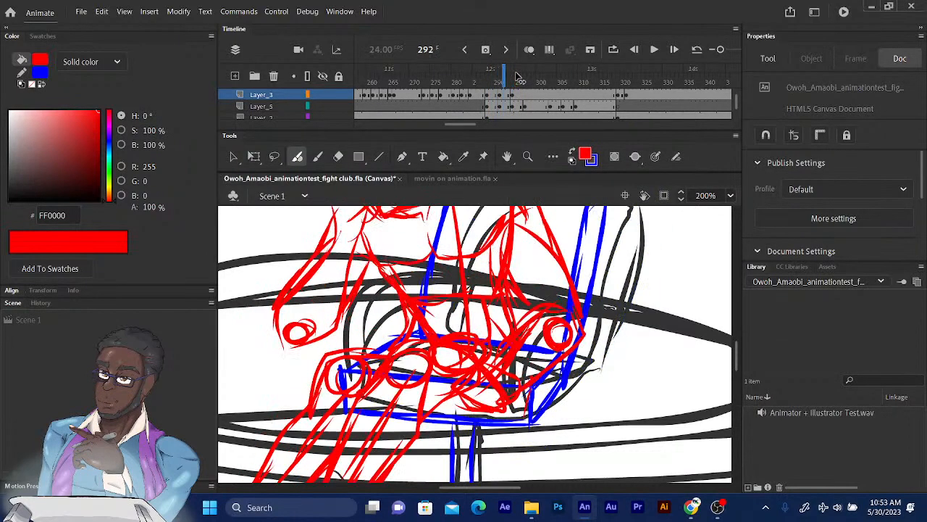
Add curved thigh lines around the knee and hip on frame 292, and return to frame 295
{"action": "key", "text": "period"}
{"action": "key", "text": "comma"}
{"action": "left_click_drag", "start_coordinate": [380, 371], "coordinate": [386, 351]}
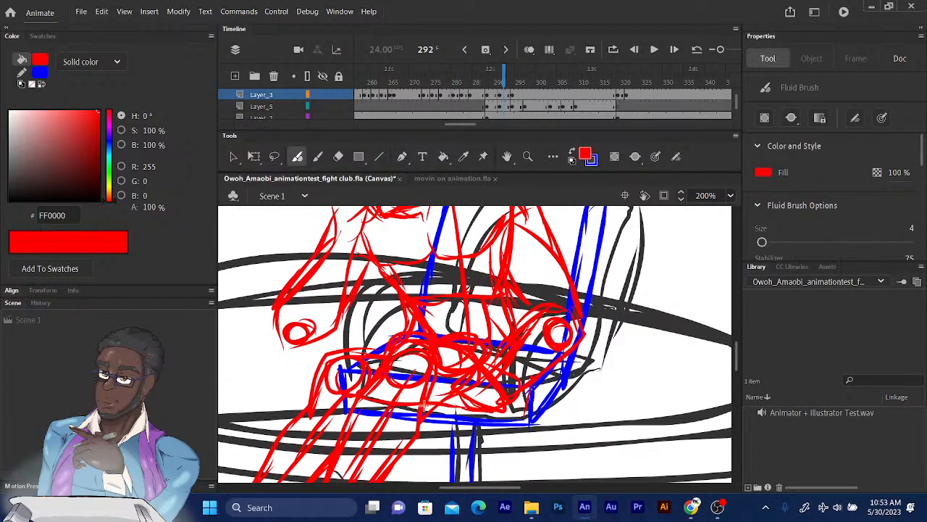
{"action": "left_click_drag", "start_coordinate": [503, 74], "coordinate": [519, 75]}
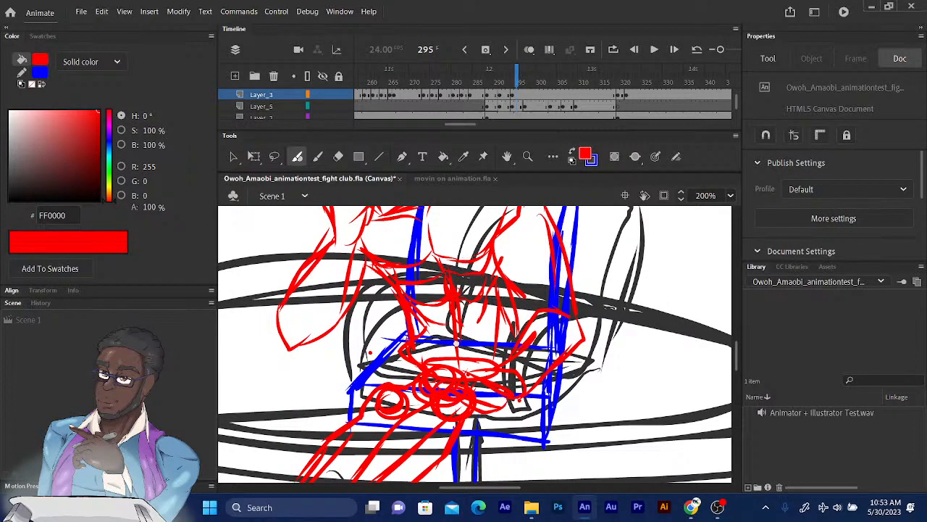
{"action": "scroll", "coordinate": [482, 210], "scroll_direction": "down", "scroll_amount": 5}
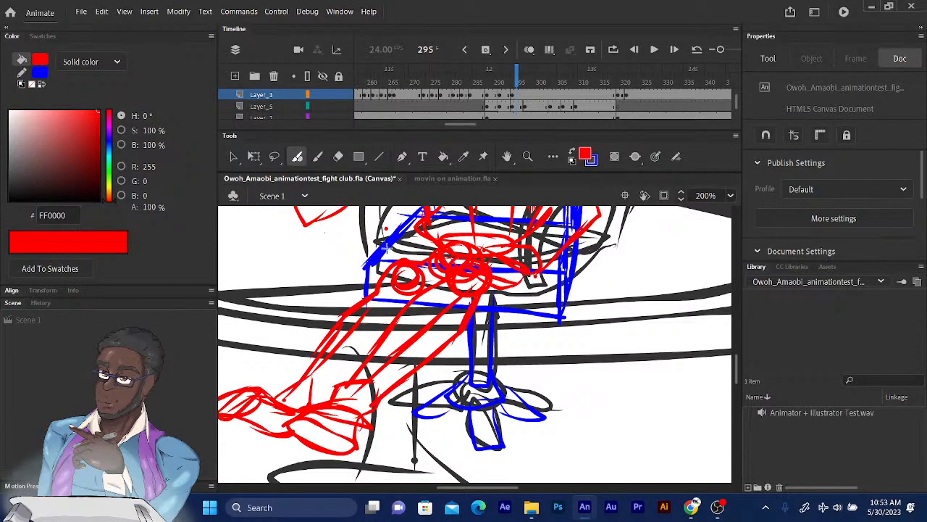
{"action": "mouse_move", "coordinate": [398, 251]}
{"action": "left_mouse_down"}
{"action": "mouse_move", "coordinate": [443, 251]}
{"action": "mouse_move", "coordinate": [403, 303]}
{"action": "left_mouse_up"}
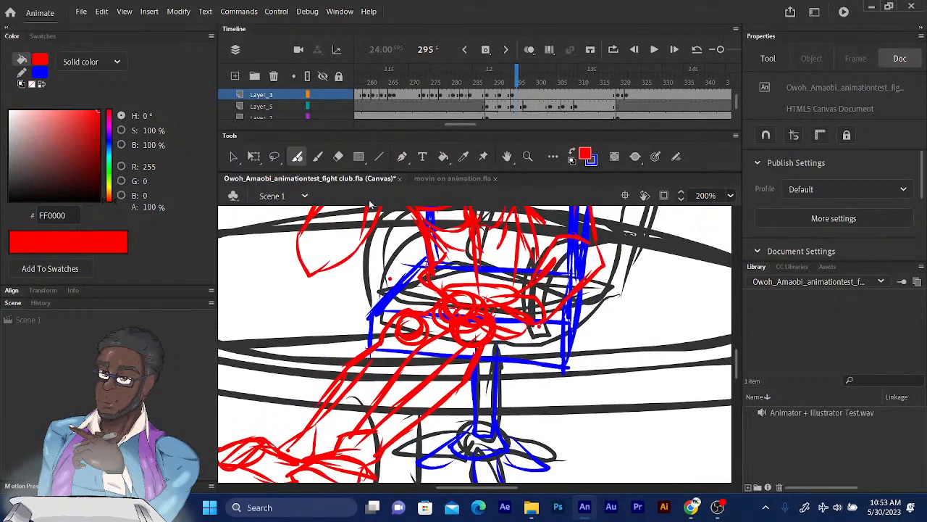
Erase the seated figure's knees and lower legs above the feet on Layer_3, and compare with the neighbouring frames
{"action": "left_click", "coordinate": [338, 156]}
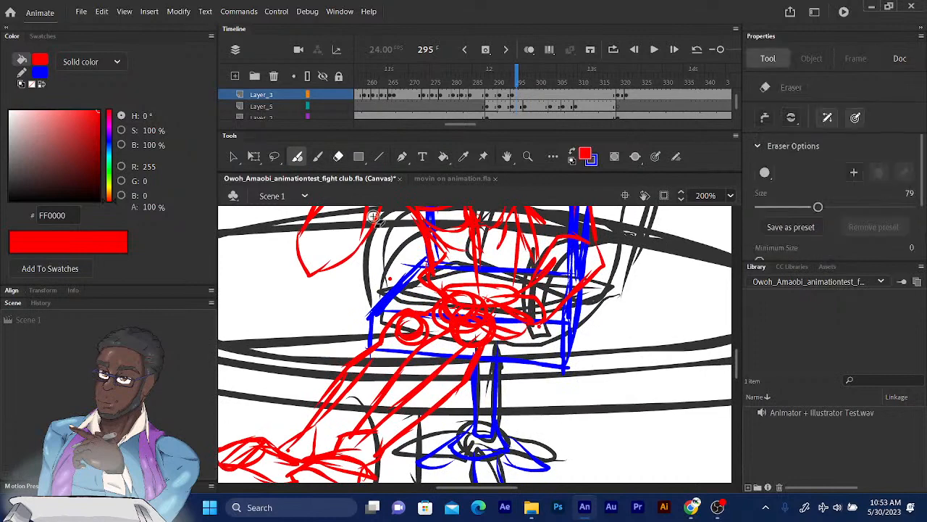
{"action": "mouse_move", "coordinate": [391, 349]}
{"action": "left_mouse_down"}
{"action": "mouse_move", "coordinate": [393, 331]}
{"action": "mouse_move", "coordinate": [384, 342]}
{"action": "mouse_move", "coordinate": [413, 348]}
{"action": "mouse_move", "coordinate": [326, 394]}
{"action": "mouse_move", "coordinate": [384, 342]}
{"action": "mouse_move", "coordinate": [405, 400]}
{"action": "mouse_move", "coordinate": [433, 386]}
{"action": "mouse_move", "coordinate": [454, 368]}
{"action": "mouse_move", "coordinate": [458, 342]}
{"action": "mouse_move", "coordinate": [437, 317]}
{"action": "left_mouse_up"}
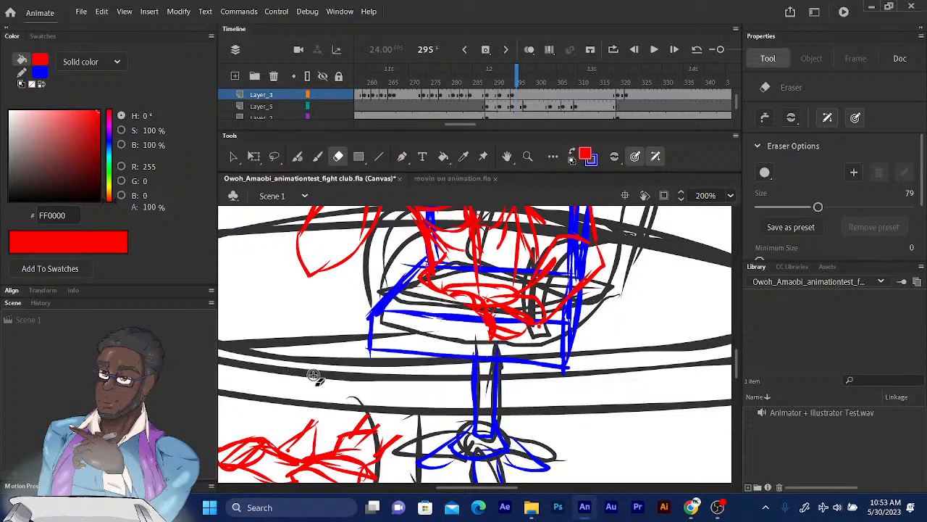
{"action": "left_click_drag", "start_coordinate": [516, 72], "coordinate": [520, 76]}
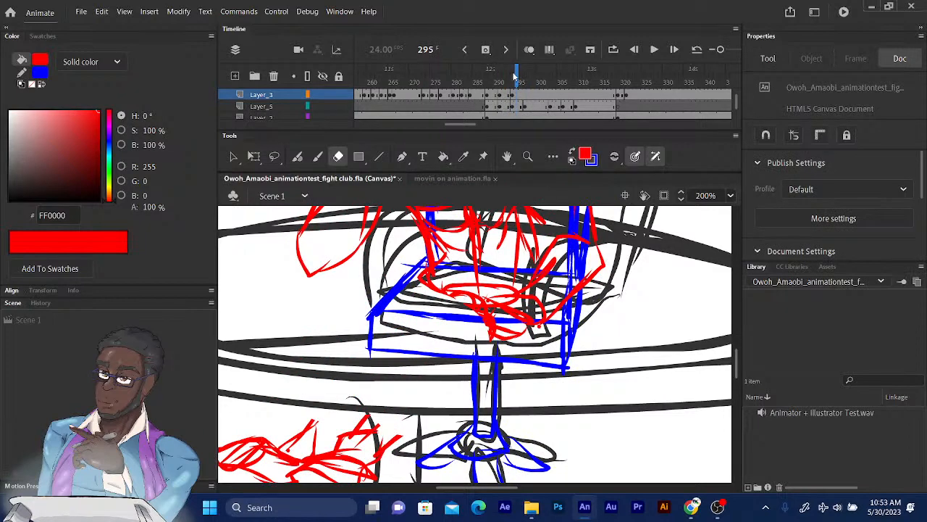
{"action": "key", "text": "comma"}
{"action": "key", "text": "comma"}
{"action": "key", "text": "period"}
Draw new red knee circles with a connecting line across the front of the chair seat on frame 294
{"action": "key", "text": "b"}
{"action": "mouse_move", "coordinate": [509, 307]}
{"action": "left_mouse_down"}
{"action": "mouse_move", "coordinate": [499, 335]}
{"action": "mouse_move", "coordinate": [507, 332]}
{"action": "mouse_move", "coordinate": [396, 319]}
{"action": "left_mouse_up"}
{"action": "key", "text": "comma"}
{"action": "key", "text": "period"}
{"action": "key", "text": "comma"}
{"action": "key", "text": "period"}
{"action": "left_click_drag", "start_coordinate": [421, 300], "coordinate": [447, 292]}
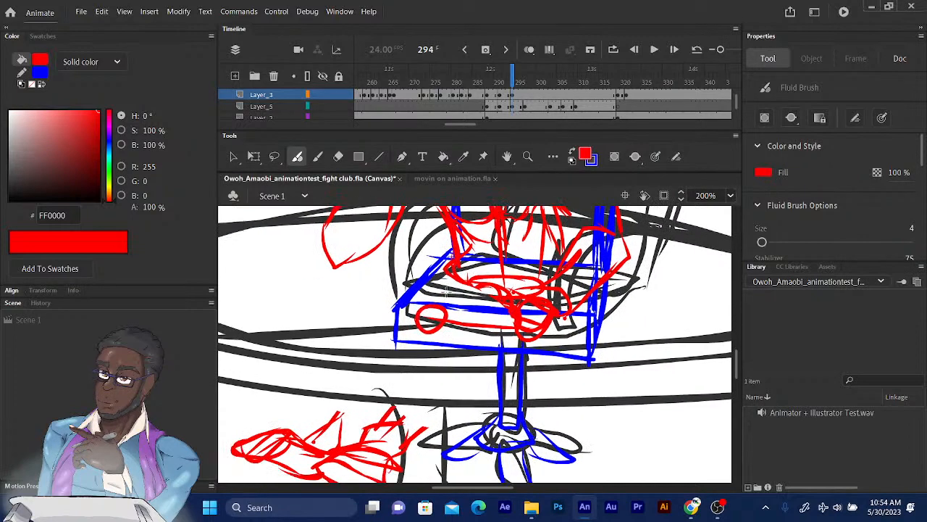
{"action": "left_click_drag", "start_coordinate": [515, 83], "coordinate": [514, 78]}
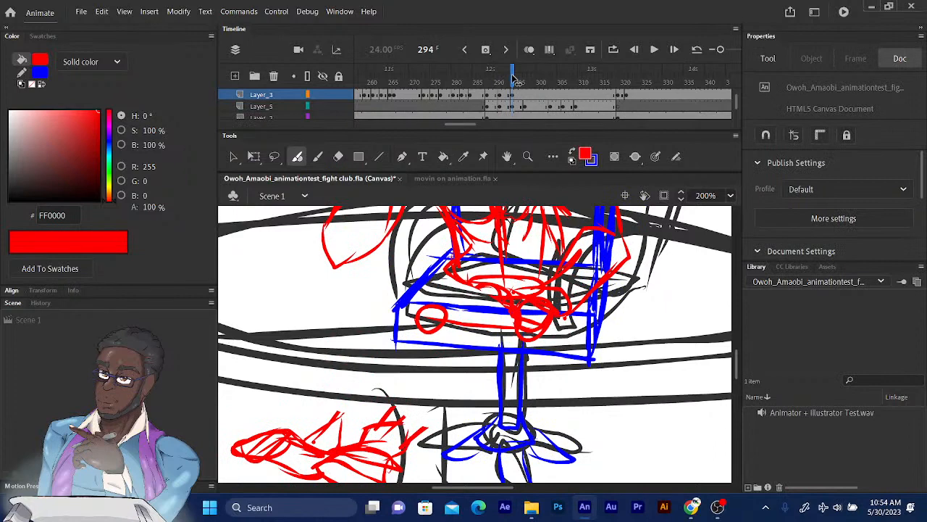
{"action": "left_click_drag", "start_coordinate": [470, 300], "coordinate": [492, 322]}
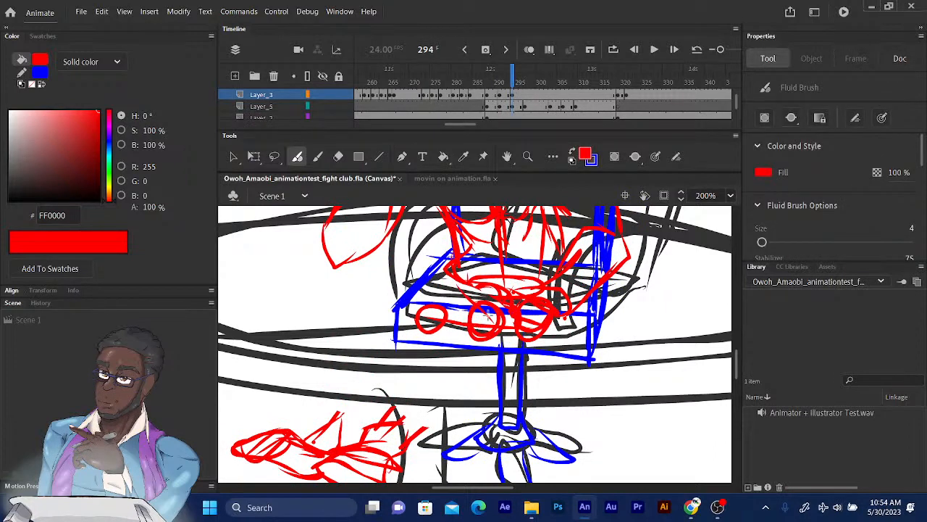
Draw red guide lines from the knees to the feet and curved thigh outlines around the knees on frame 294
{"action": "mouse_move", "coordinate": [444, 262]}
{"action": "left_mouse_down"}
{"action": "mouse_move", "coordinate": [492, 324]}
{"action": "mouse_move", "coordinate": [403, 420]}
{"action": "left_mouse_up"}
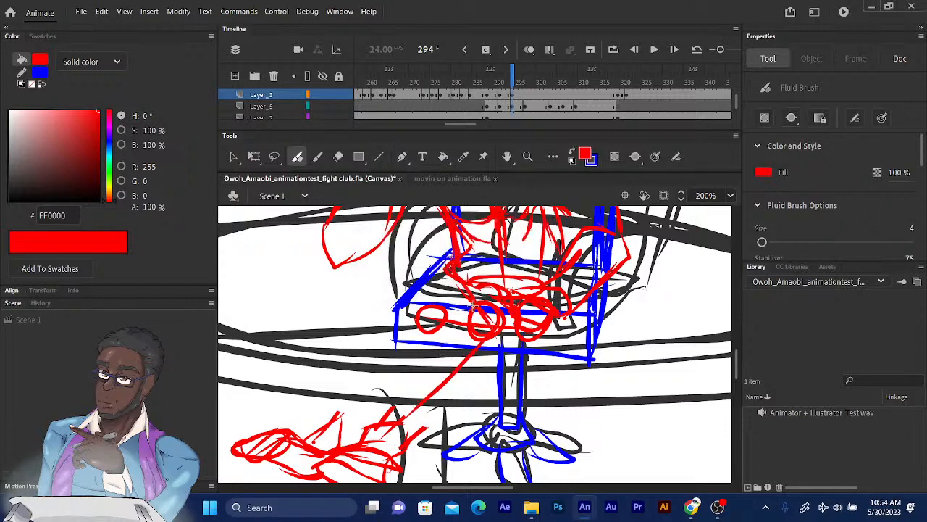
{"action": "left_click_drag", "start_coordinate": [484, 342], "coordinate": [399, 436]}
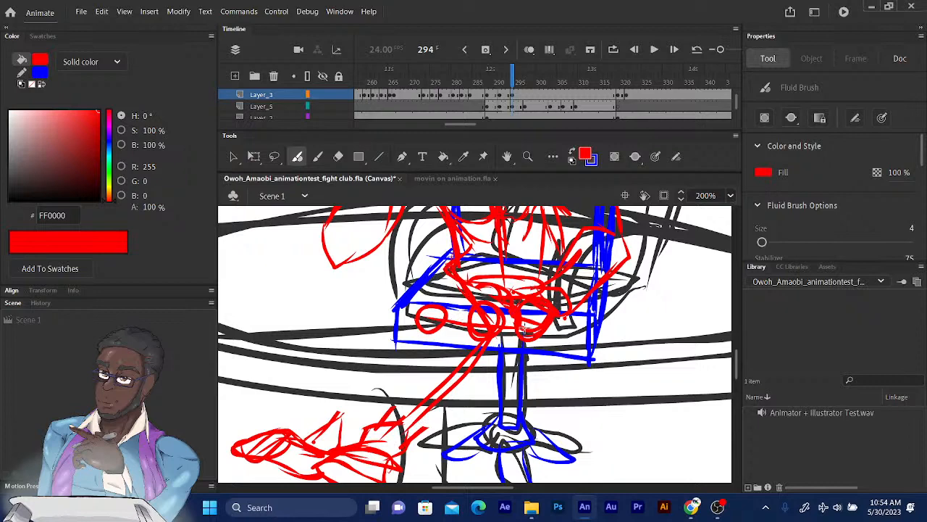
{"action": "mouse_move", "coordinate": [471, 322]}
{"action": "left_mouse_down"}
{"action": "mouse_move", "coordinate": [423, 315]}
{"action": "mouse_move", "coordinate": [348, 407]}
{"action": "left_mouse_up"}
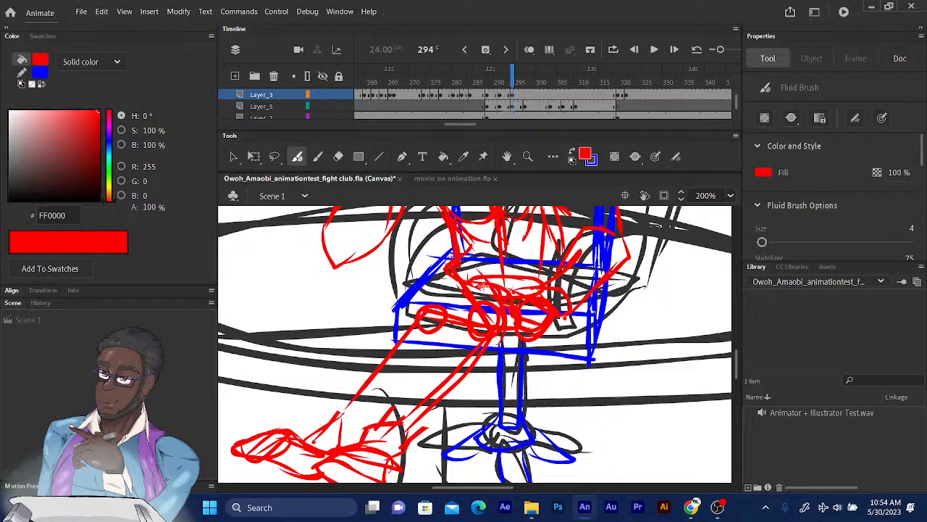
{"action": "mouse_move", "coordinate": [452, 257]}
{"action": "left_mouse_down"}
{"action": "mouse_move", "coordinate": [438, 270]}
{"action": "mouse_move", "coordinate": [436, 304]}
{"action": "left_mouse_up"}
{"action": "mouse_move", "coordinate": [549, 291]}
{"action": "left_mouse_down"}
{"action": "mouse_move", "coordinate": [547, 344]}
{"action": "mouse_move", "coordinate": [482, 355]}
{"action": "left_mouse_up"}
{"action": "left_click_drag", "start_coordinate": [429, 297], "coordinate": [361, 375]}
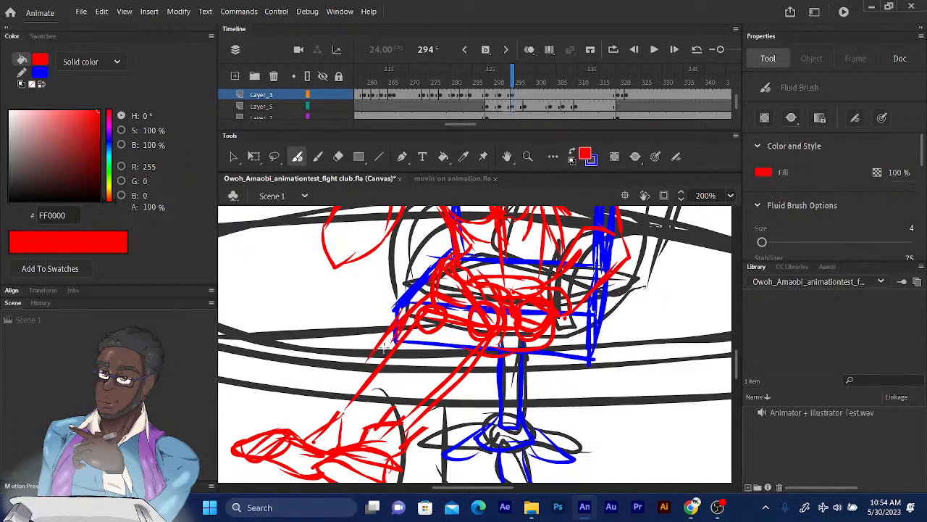
Build up the outlines of both lower legs from the knees to the ankles and join them to the feet
{"action": "left_click_drag", "start_coordinate": [395, 330], "coordinate": [313, 429]}
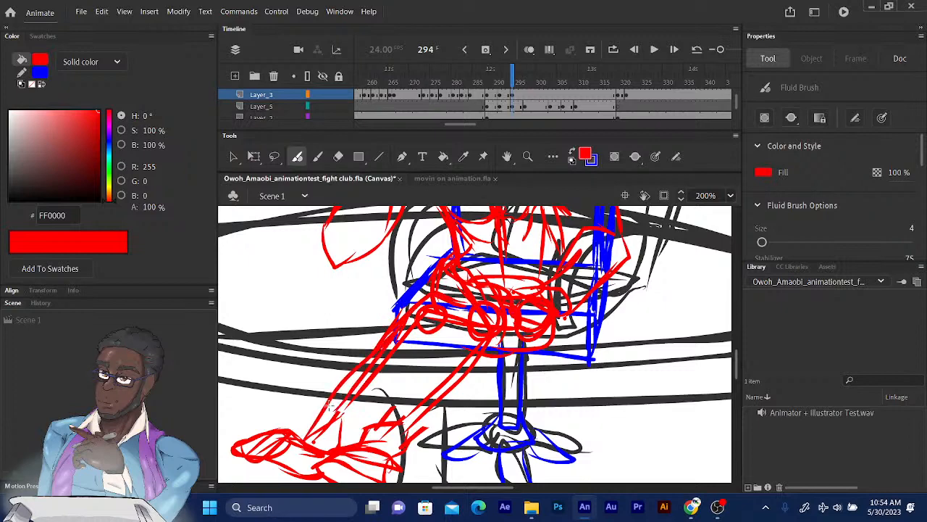
{"action": "left_click_drag", "start_coordinate": [501, 355], "coordinate": [406, 438]}
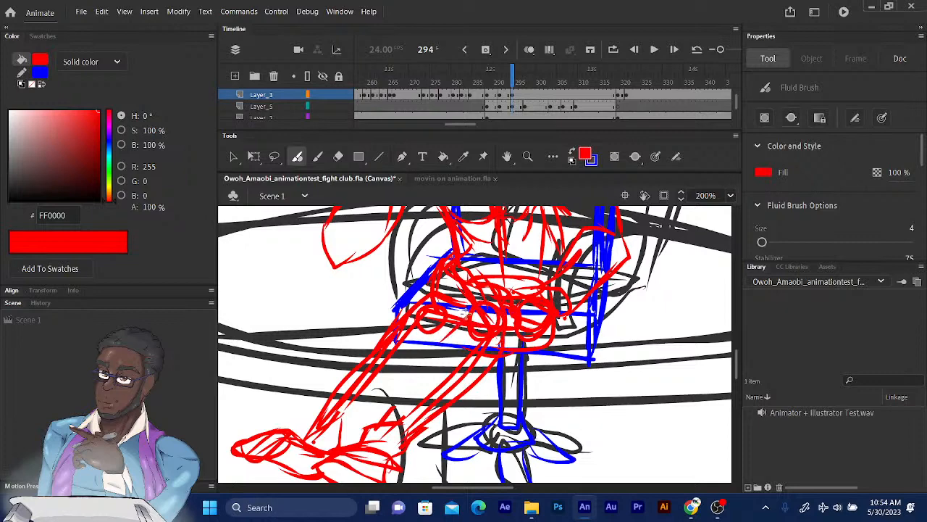
{"action": "left_click_drag", "start_coordinate": [457, 324], "coordinate": [388, 419]}
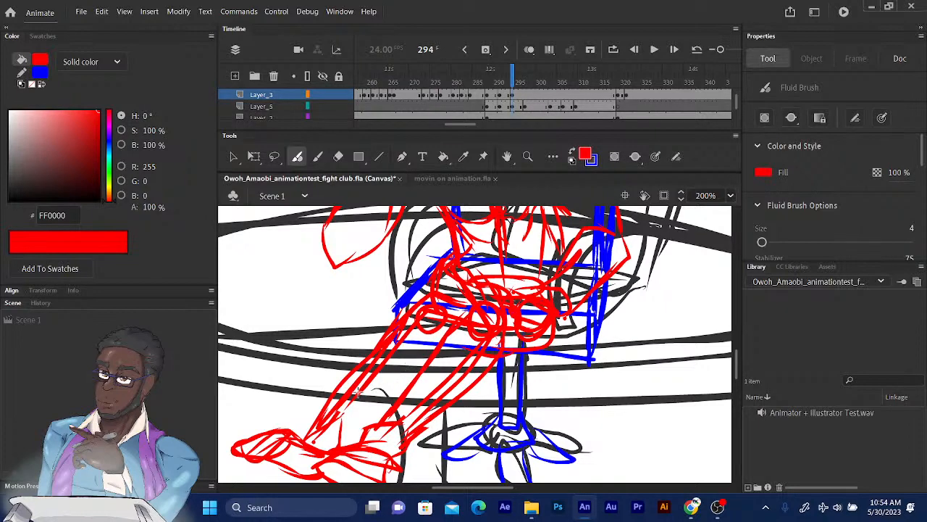
{"action": "mouse_move", "coordinate": [385, 339]}
{"action": "left_mouse_down"}
{"action": "mouse_move", "coordinate": [360, 390]}
{"action": "mouse_move", "coordinate": [314, 428]}
{"action": "left_mouse_up"}
{"action": "mouse_move", "coordinate": [371, 368]}
{"action": "left_mouse_down"}
{"action": "mouse_move", "coordinate": [431, 292]}
{"action": "mouse_move", "coordinate": [468, 305]}
{"action": "left_mouse_up"}
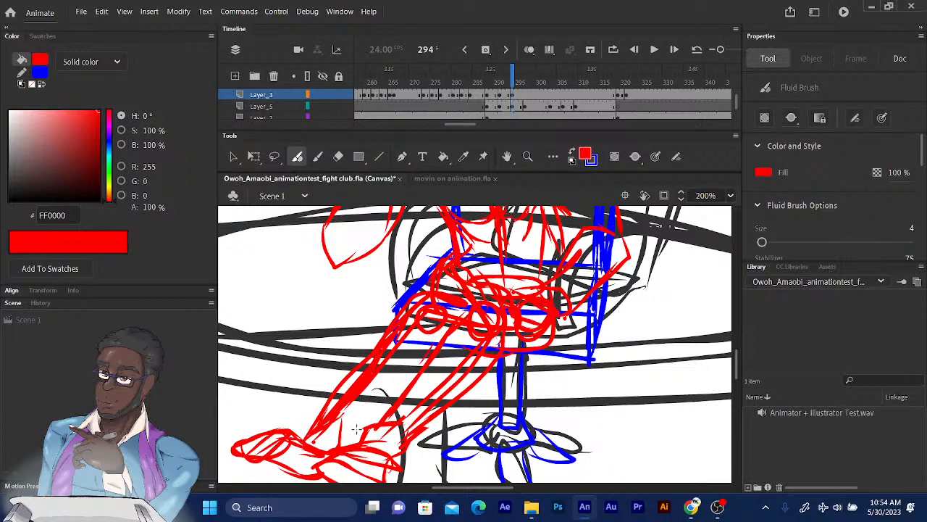
{"action": "left_click_drag", "start_coordinate": [341, 438], "coordinate": [372, 411]}
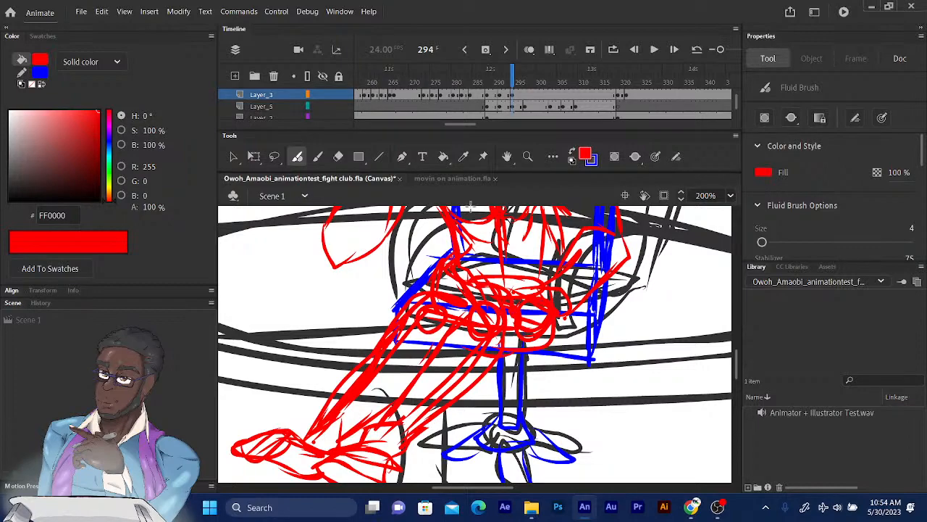
Step back and forth through the frames around 294 to compare the seated figure's poses with the chair's turn
{"action": "left_click_drag", "start_coordinate": [458, 249], "coordinate": [402, 342]}
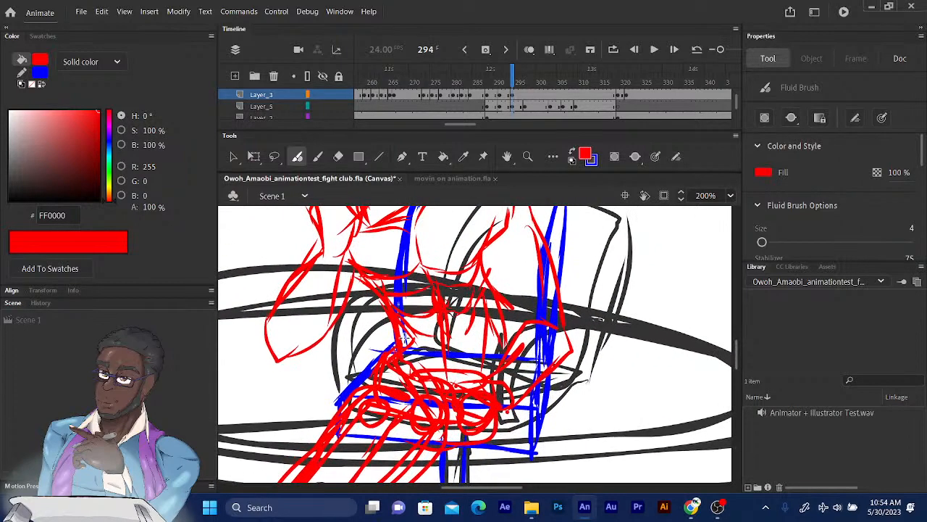
{"action": "key", "text": "period"}
{"action": "key", "text": "period"}
{"action": "key", "text": "period"}
{"action": "key", "text": "period"}
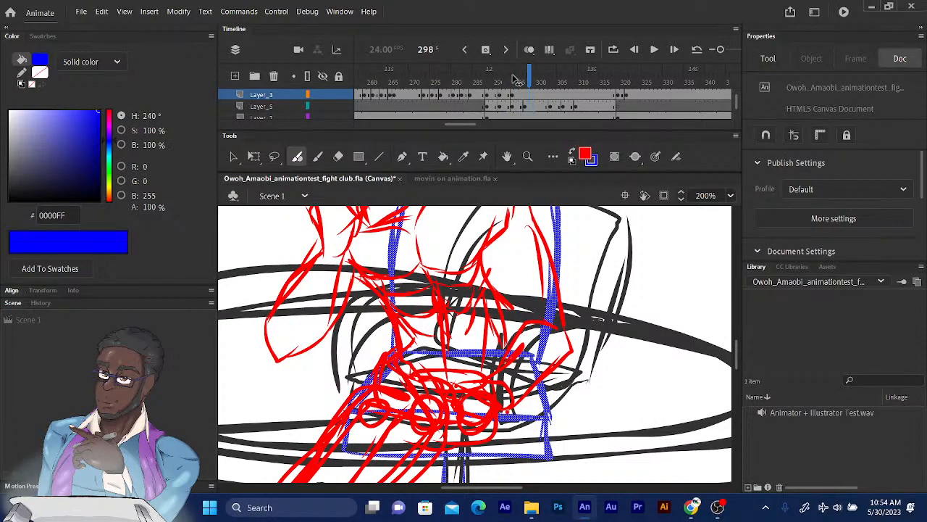
{"action": "key", "text": "comma"}
{"action": "key", "text": "comma"}
{"action": "key", "text": "comma"}
{"action": "key", "text": "comma"}
{"action": "key", "text": "comma"}
{"action": "key", "text": "period"}
{"action": "key", "text": "period"}
{"action": "key", "text": "period"}
{"action": "key", "text": "period"}
{"action": "key", "text": "period"}
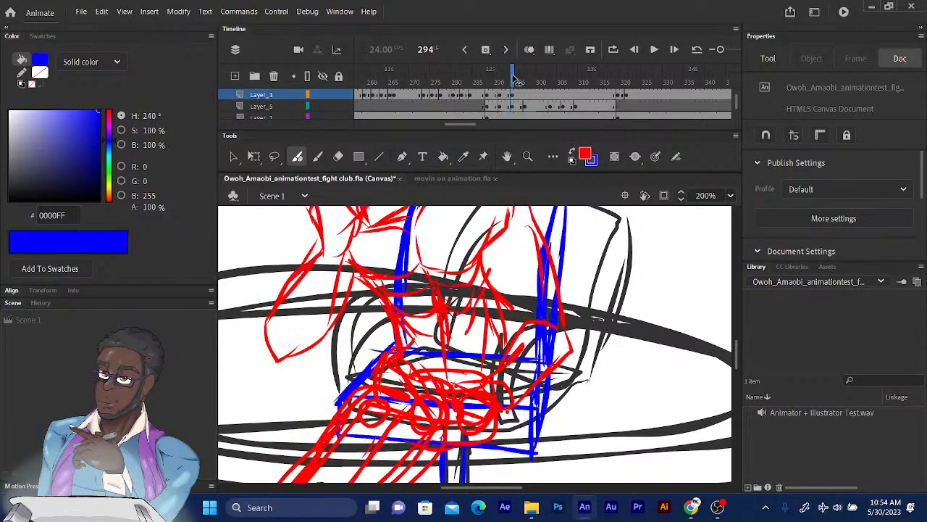
{"action": "key", "text": "comma"}
{"action": "key", "text": "comma"}
{"action": "key", "text": "comma"}
{"action": "key", "text": "comma"}
{"action": "key", "text": "period"}
{"action": "key", "text": "period"}
{"action": "key", "text": "period"}
{"action": "key", "text": "comma"}
{"action": "key", "text": "comma"}
{"action": "key", "text": "comma"}
{"action": "key", "text": "comma"}
{"action": "key", "text": "comma"}
{"action": "key", "text": "comma"}
{"action": "key", "text": "comma"}
{"action": "key", "text": "comma"}
{"action": "key", "text": "comma"}
{"action": "key", "text": "comma"}
{"action": "key", "text": "period"}
{"action": "key", "text": "period"}
{"action": "key", "text": "period"}
{"action": "key", "text": "period"}
{"action": "key", "text": "period"}
{"action": "key", "text": "period"}
{"action": "key", "text": "period"}
{"action": "key", "text": "period"}
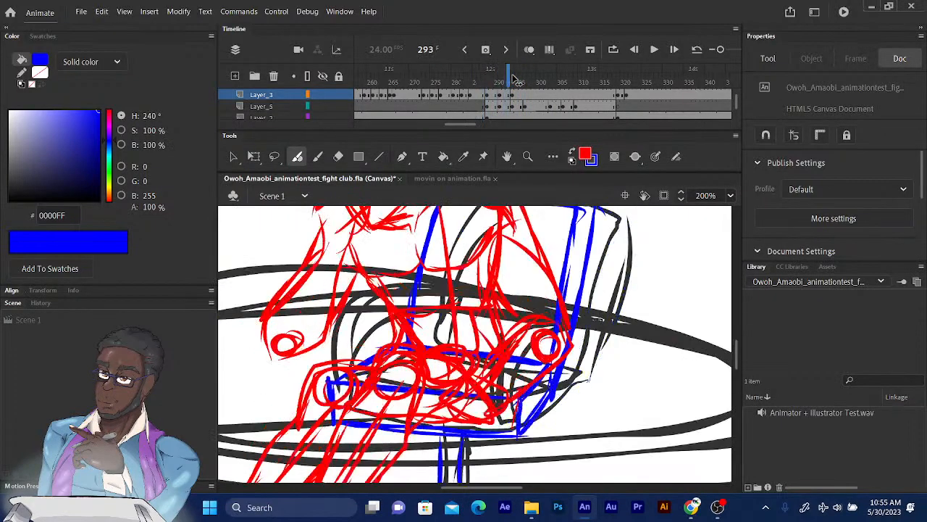
Delete the whole red figure drawing on Layer_3 at frame 294
{"action": "key", "text": "comma"}
{"action": "left_click", "coordinate": [516, 94]}
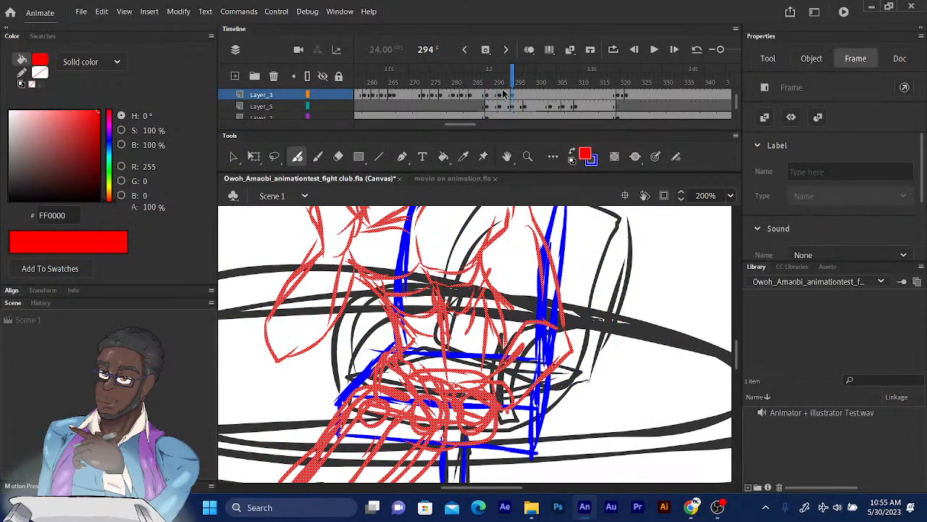
{"action": "key", "text": "Delete"}
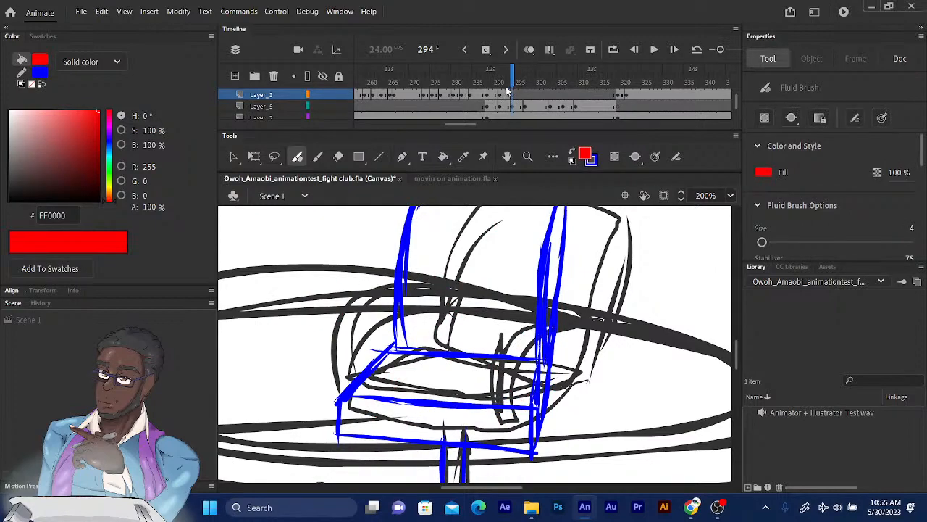
Step through the frames around 293 to 303 to examine the chair's movement without the figure, ending on frame 295
{"action": "left_click_drag", "start_coordinate": [512, 82], "coordinate": [512, 78]}
{"action": "key", "text": "period"}
{"action": "key", "text": "period"}
{"action": "key", "text": "period"}
{"action": "key", "text": "period"}
{"action": "key", "text": "period"}
{"action": "key", "text": "period"}
{"action": "key", "text": "period"}
{"action": "key", "text": "period"}
{"action": "key", "text": "comma"}
{"action": "key", "text": "comma"}
{"action": "key", "text": "comma"}
{"action": "key", "text": "comma"}
{"action": "key", "text": "comma"}
{"action": "key", "text": "comma"}
{"action": "key", "text": "comma"}
{"action": "key", "text": "comma"}
{"action": "key", "text": "comma"}
{"action": "key", "text": "comma"}
{"action": "key", "text": "comma"}
{"action": "key", "text": "comma"}
{"action": "key", "text": "comma"}
{"action": "key", "text": "comma"}
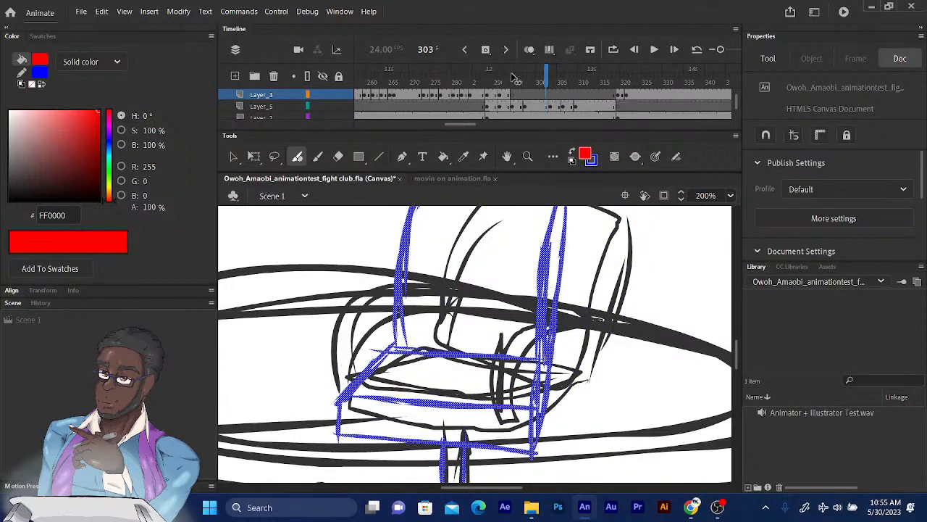
{"action": "key", "text": "comma"}
{"action": "key", "text": "comma"}
{"action": "key", "text": "comma"}
{"action": "key", "text": "comma"}
{"action": "key", "text": "comma"}
{"action": "key", "text": "comma"}
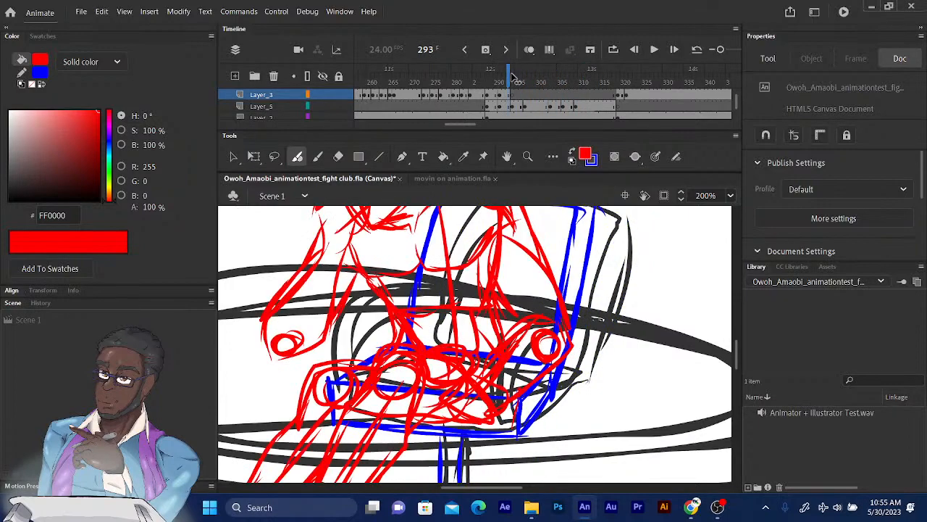
{"action": "key", "text": "period"}
{"action": "key", "text": "period"}
{"action": "key", "text": "period"}
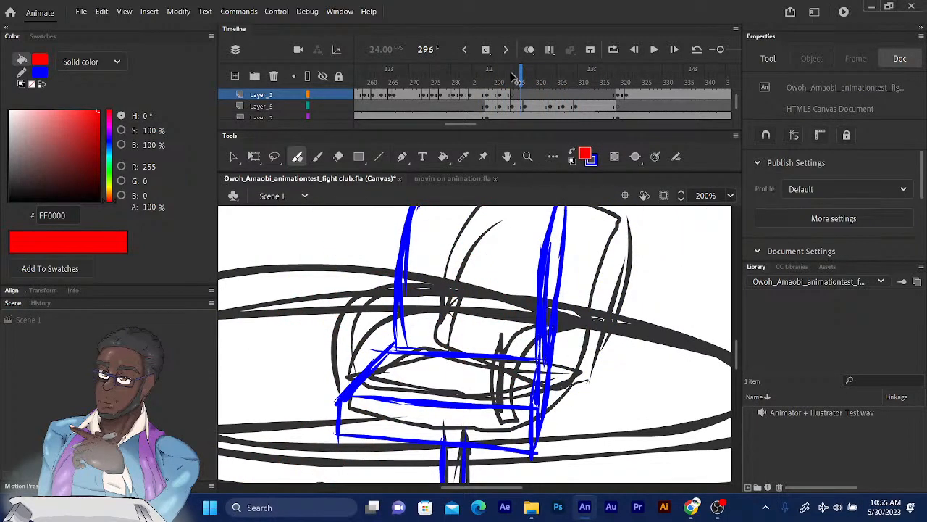
{"action": "key", "text": "comma"}
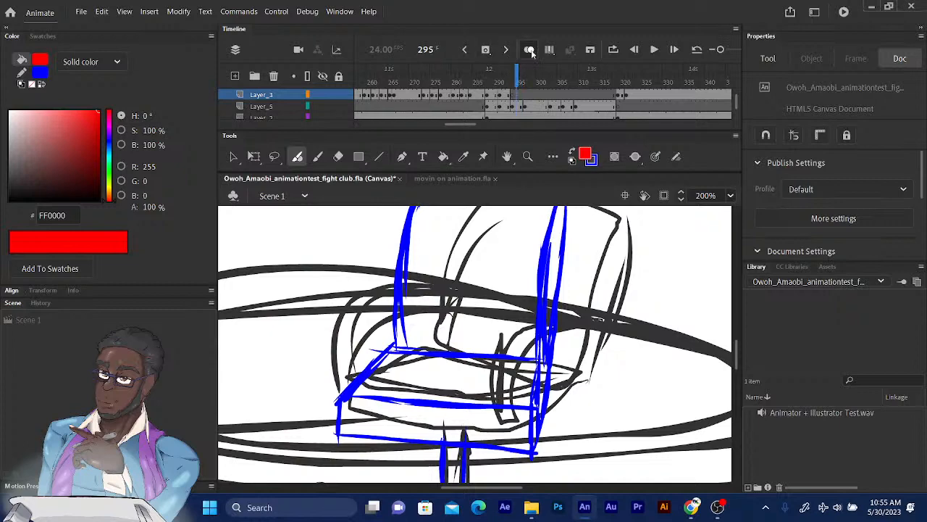
Turn on onion skinning at frame 295 and show the whole ghosted figure and chair at 100% zoom
{"action": "left_click", "coordinate": [529, 49]}
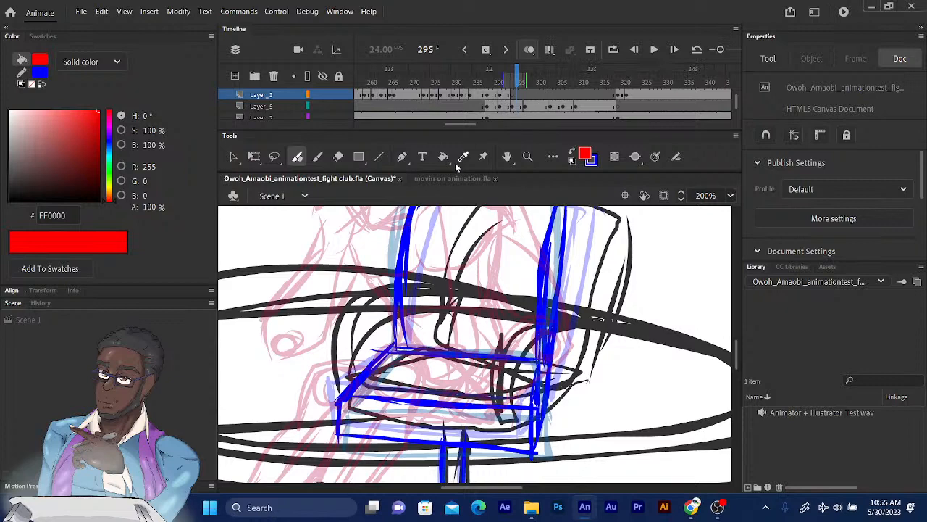
{"action": "left_click_drag", "start_coordinate": [447, 307], "coordinate": [444, 394]}
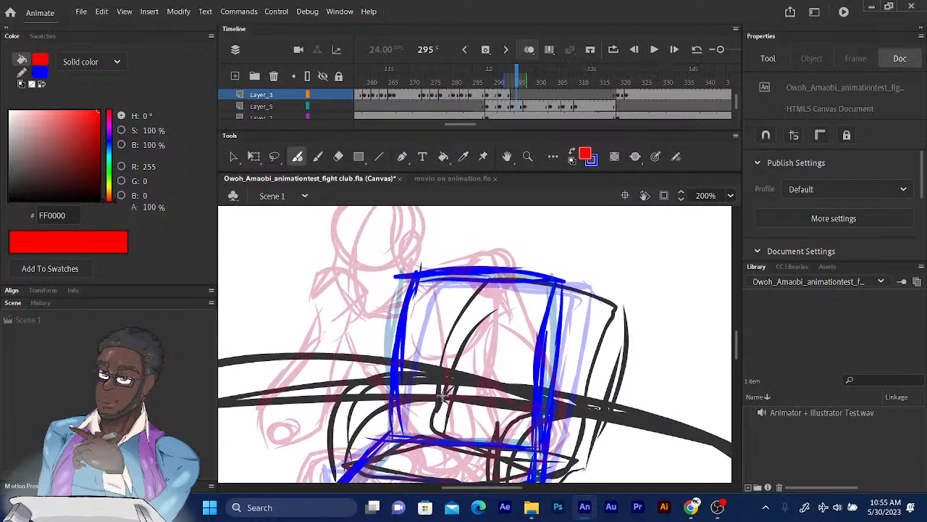
{"action": "left_click_drag", "start_coordinate": [481, 234], "coordinate": [512, 267]}
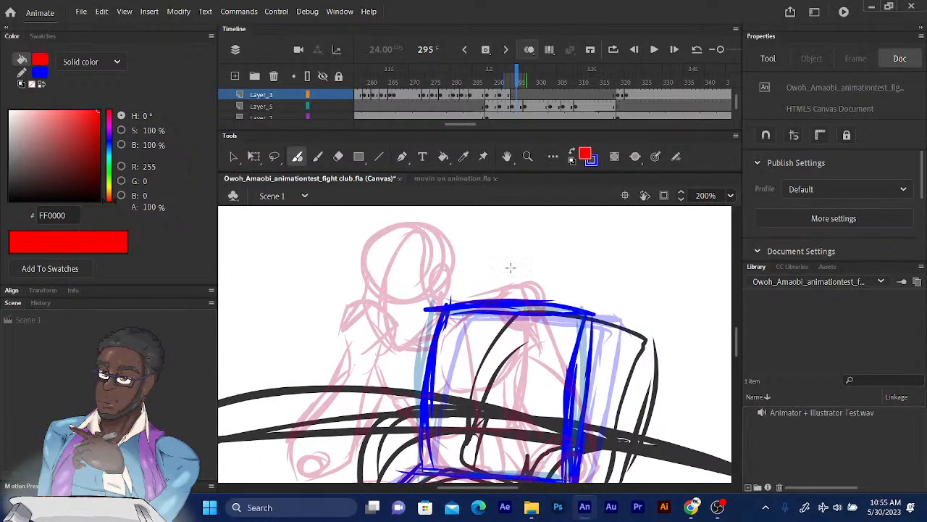
{"action": "key", "text": "ctrl+minus"}
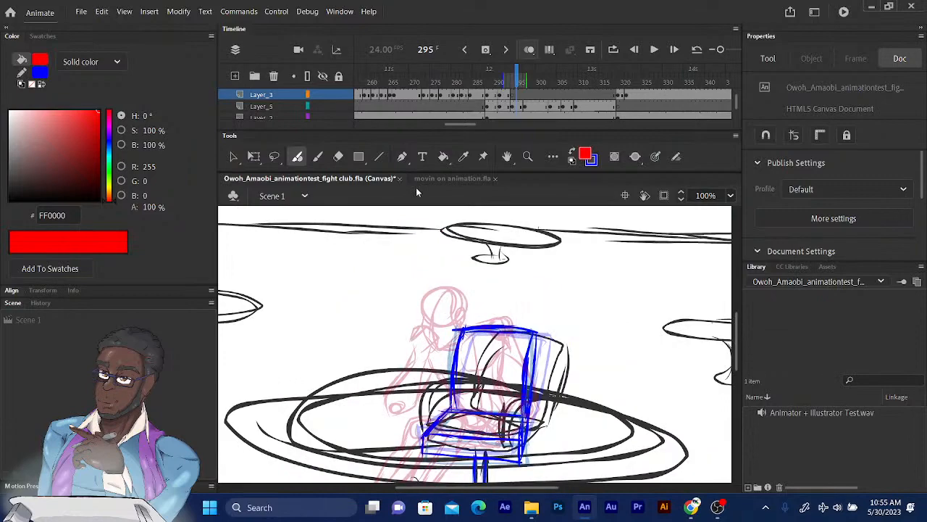
{"action": "left_click_drag", "start_coordinate": [475, 368], "coordinate": [466, 282]}
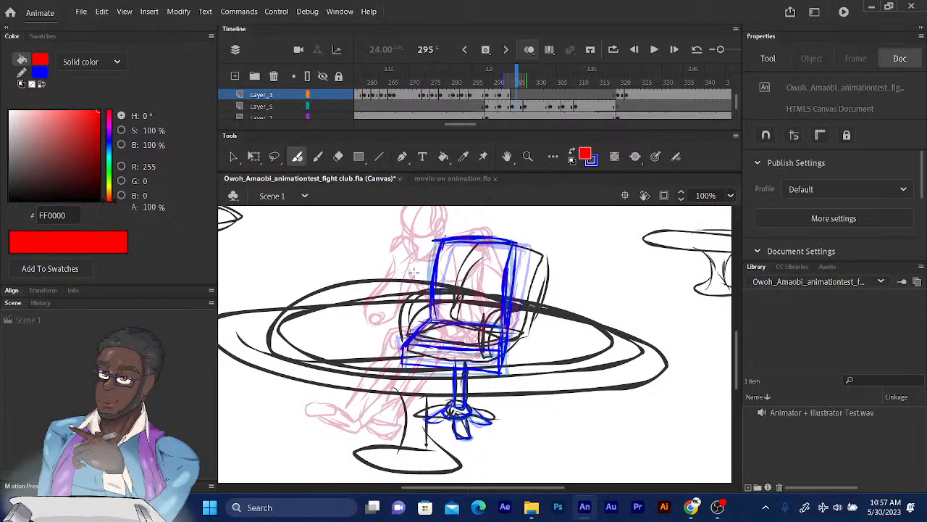
{"action": "left_click_drag", "start_coordinate": [412, 279], "coordinate": [393, 328]}
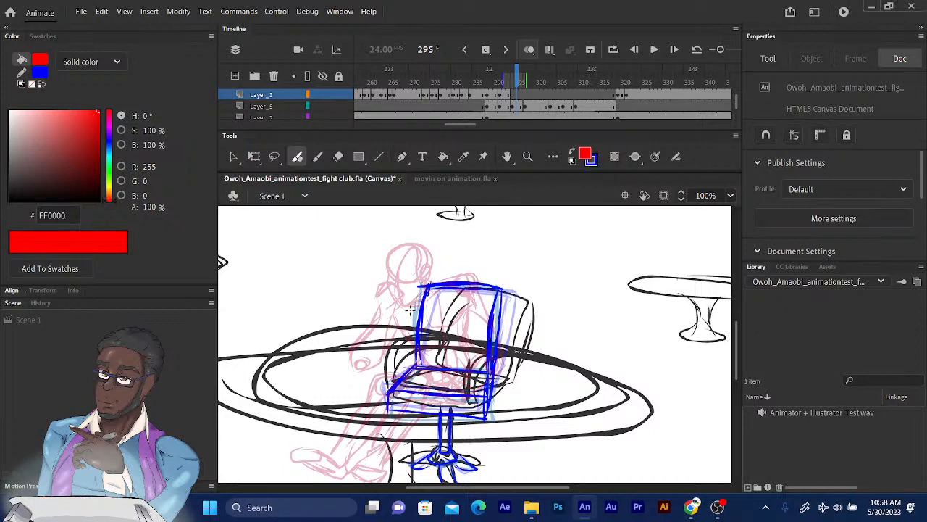
{"action": "left_click_drag", "start_coordinate": [353, 285], "coordinate": [374, 279]}
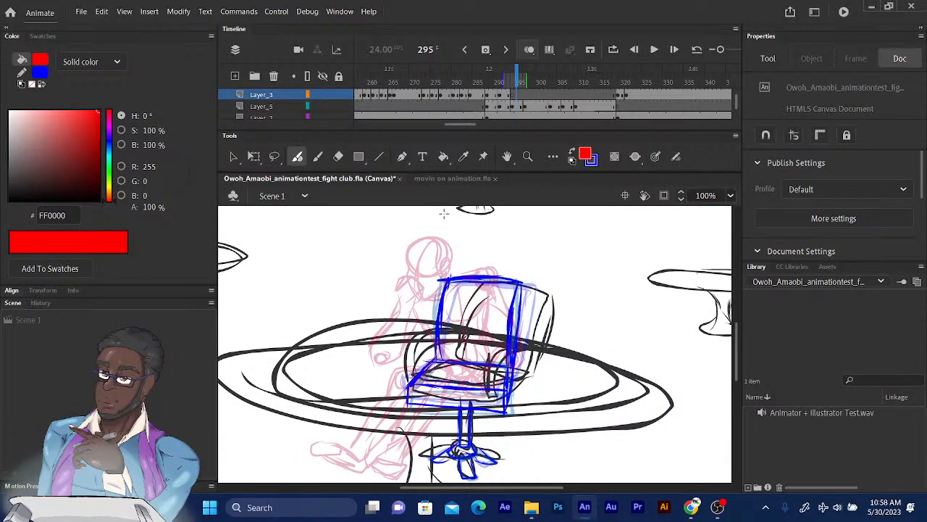
Set the Fluid Brush size to 5
{"action": "scroll", "coordinate": [924, 184], "scroll_direction": "down", "scroll_amount": 3}
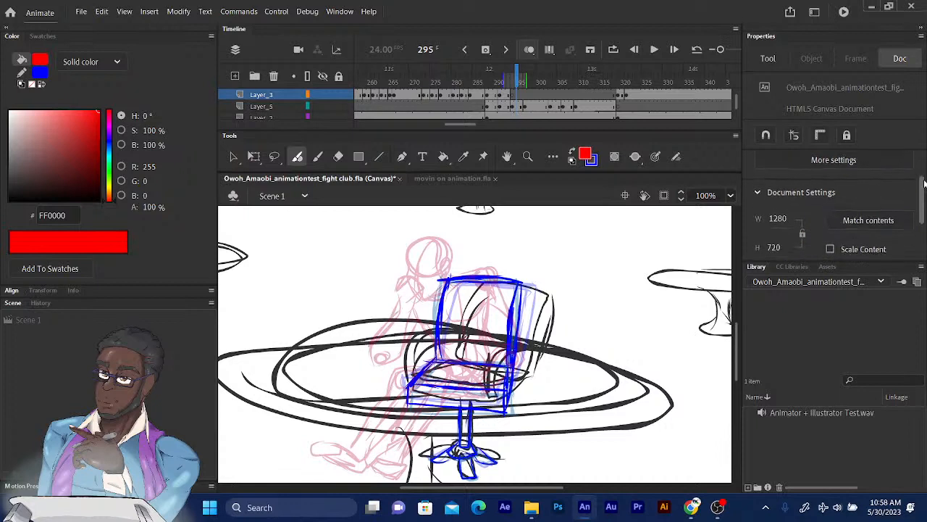
{"action": "scroll", "coordinate": [924, 184], "scroll_direction": "up", "scroll_amount": 3}
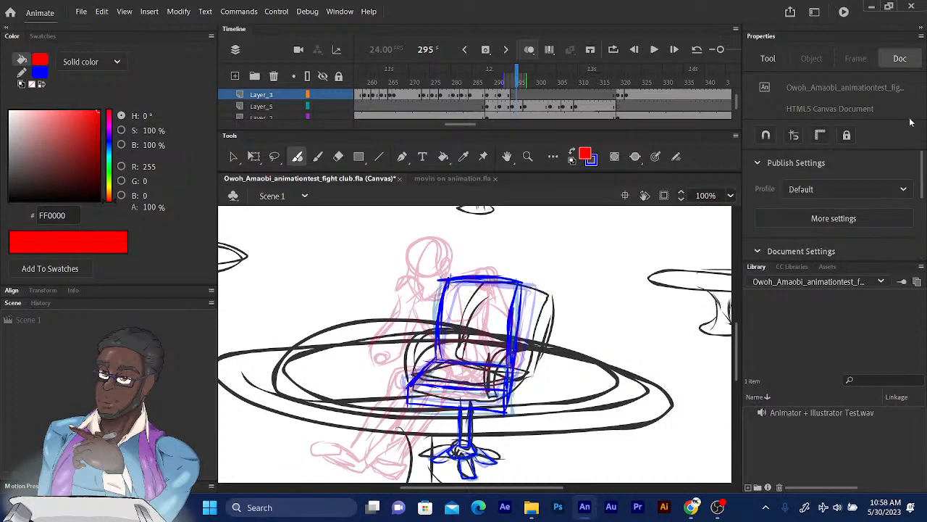
{"action": "left_click", "coordinate": [769, 61]}
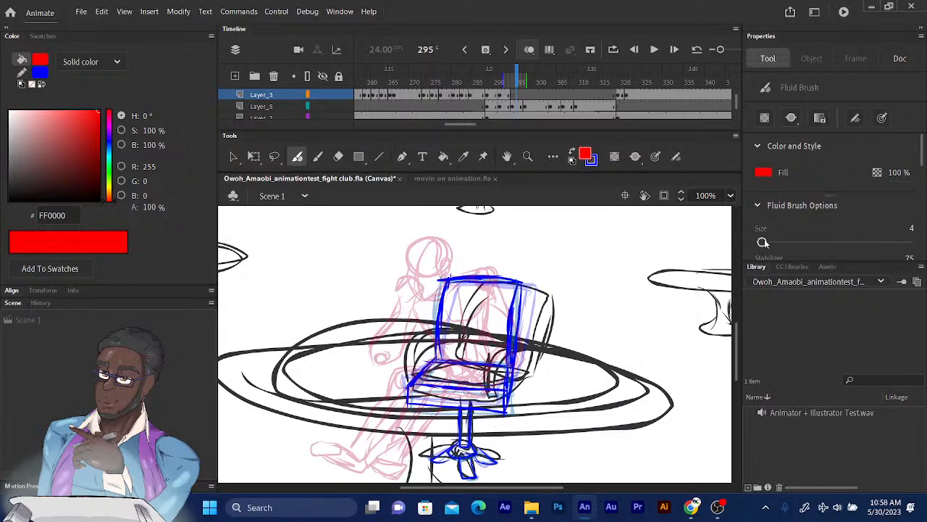
{"action": "mouse_move", "coordinate": [762, 242]}
{"action": "left_mouse_down"}
{"action": "mouse_move", "coordinate": [816, 242]}
{"action": "mouse_move", "coordinate": [763, 243]}
{"action": "left_mouse_up"}
Draw the seated figure's raised arm and the fist under its chin in red on Layer_3 at frame 295
{"action": "left_click_drag", "start_coordinate": [395, 321], "coordinate": [375, 339]}
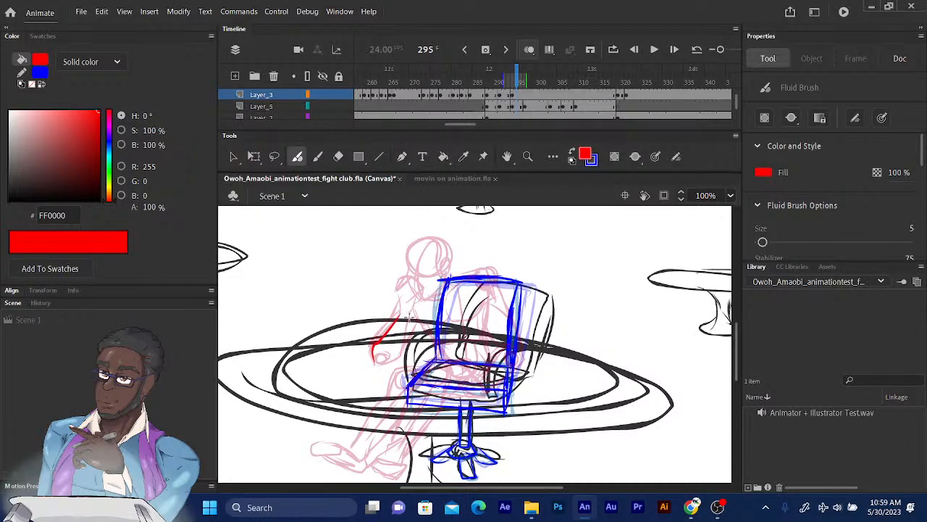
{"action": "left_click_drag", "start_coordinate": [409, 312], "coordinate": [407, 349]}
{"action": "mouse_move", "coordinate": [398, 313]}
{"action": "left_mouse_down"}
{"action": "mouse_move", "coordinate": [398, 280]}
{"action": "mouse_move", "coordinate": [408, 274]}
{"action": "mouse_move", "coordinate": [420, 284]}
{"action": "mouse_move", "coordinate": [410, 299]}
{"action": "mouse_move", "coordinate": [419, 300]}
{"action": "mouse_move", "coordinate": [374, 341]}
{"action": "left_mouse_up"}
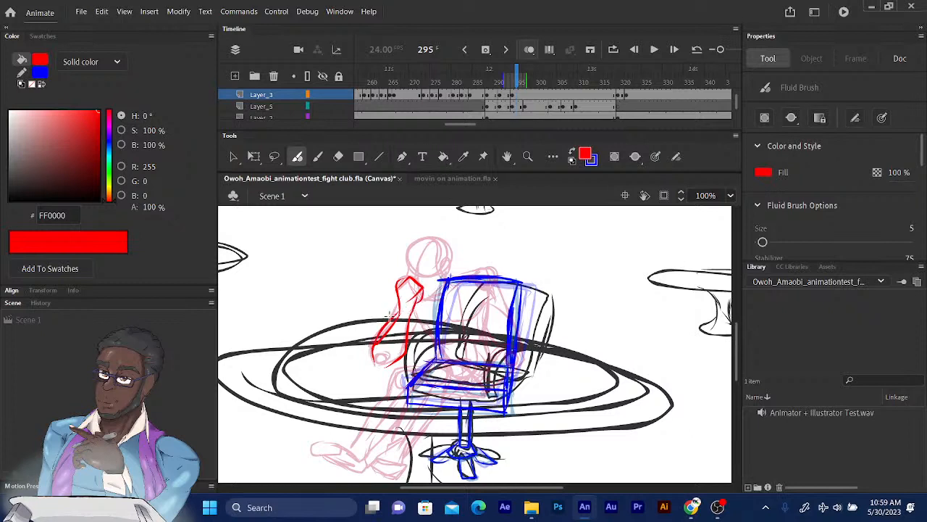
{"action": "left_click_drag", "start_coordinate": [399, 301], "coordinate": [386, 323]}
{"action": "left_click_drag", "start_coordinate": [392, 363], "coordinate": [373, 353]}
Draw the figure's head, chest, shoulders and the other arm bending down to the lap at frame 295
{"action": "mouse_move", "coordinate": [410, 247]}
{"action": "left_mouse_down"}
{"action": "mouse_move", "coordinate": [408, 280]}
{"action": "mouse_move", "coordinate": [438, 284]}
{"action": "mouse_move", "coordinate": [444, 261]}
{"action": "mouse_move", "coordinate": [431, 239]}
{"action": "mouse_move", "coordinate": [451, 264]}
{"action": "mouse_move", "coordinate": [434, 237]}
{"action": "mouse_move", "coordinate": [458, 259]}
{"action": "mouse_move", "coordinate": [450, 274]}
{"action": "left_mouse_up"}
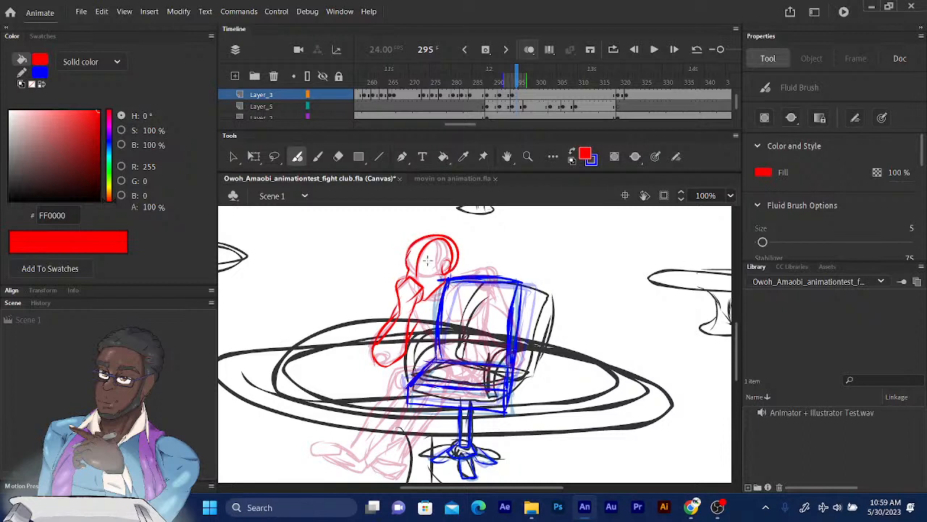
{"action": "mouse_move", "coordinate": [423, 239]}
{"action": "left_mouse_down"}
{"action": "mouse_move", "coordinate": [456, 260]}
{"action": "mouse_move", "coordinate": [455, 277]}
{"action": "left_mouse_up"}
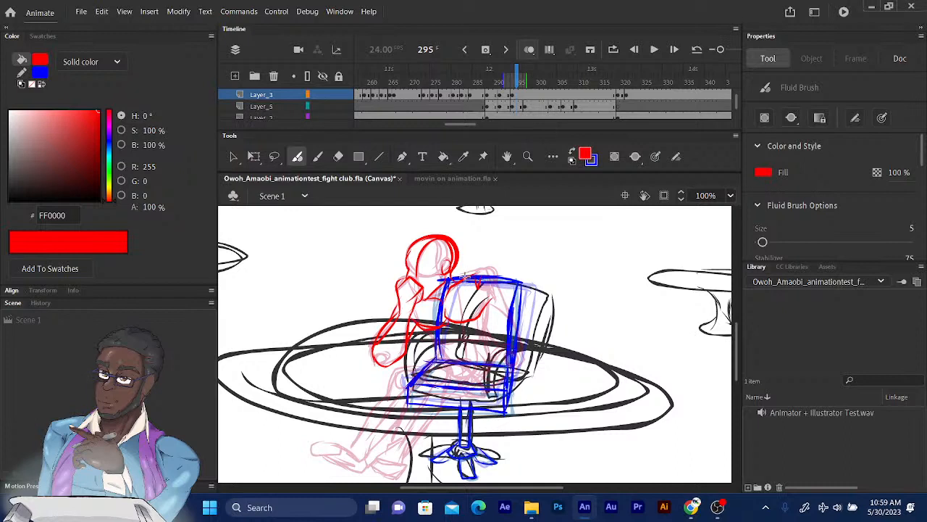
{"action": "mouse_move", "coordinate": [467, 278]}
{"action": "left_mouse_down"}
{"action": "mouse_move", "coordinate": [500, 276]}
{"action": "mouse_move", "coordinate": [488, 306]}
{"action": "mouse_move", "coordinate": [490, 270]}
{"action": "mouse_move", "coordinate": [510, 311]}
{"action": "left_mouse_up"}
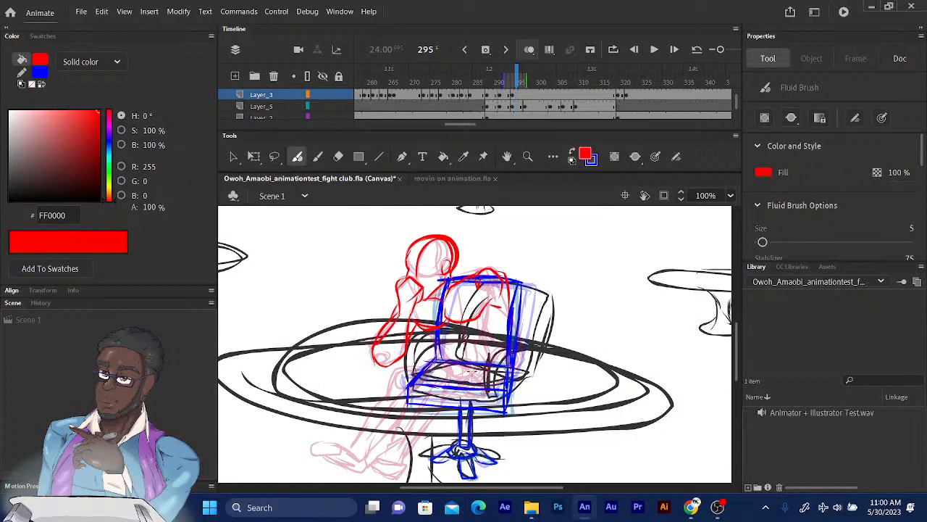
{"action": "left_click_drag", "start_coordinate": [515, 347], "coordinate": [479, 373]}
{"action": "mouse_move", "coordinate": [513, 346]}
{"action": "left_mouse_down"}
{"action": "mouse_move", "coordinate": [491, 392]}
{"action": "mouse_move", "coordinate": [483, 365]}
{"action": "mouse_move", "coordinate": [490, 378]}
{"action": "mouse_move", "coordinate": [468, 369]}
{"action": "mouse_move", "coordinate": [491, 372]}
{"action": "mouse_move", "coordinate": [468, 374]}
{"action": "mouse_move", "coordinate": [476, 372]}
{"action": "mouse_move", "coordinate": [479, 395]}
{"action": "left_mouse_up"}
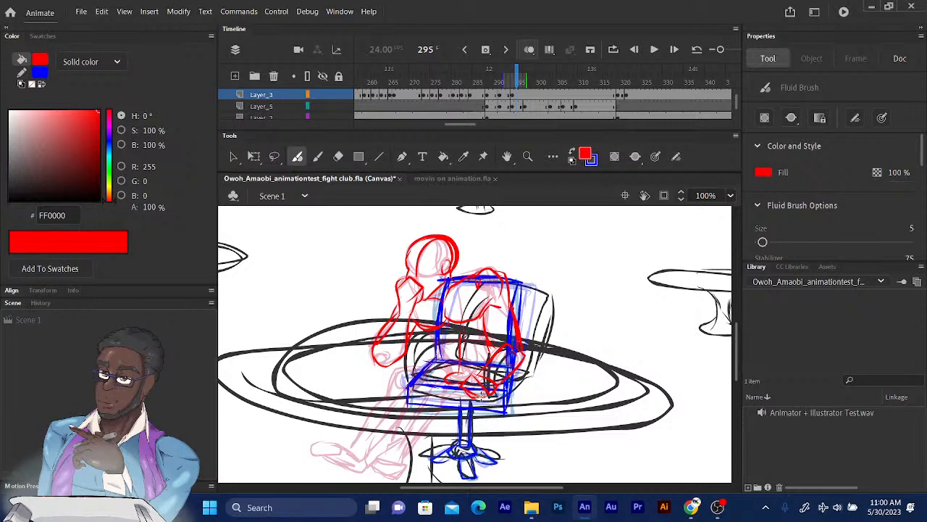
Draw the front thigh, the knee circle and the lower leg reaching toward the foot at frame 295
{"action": "left_click_drag", "start_coordinate": [417, 379], "coordinate": [416, 383]}
{"action": "mouse_move", "coordinate": [443, 375]}
{"action": "left_mouse_down"}
{"action": "mouse_move", "coordinate": [412, 379]}
{"action": "mouse_move", "coordinate": [397, 403]}
{"action": "left_mouse_up"}
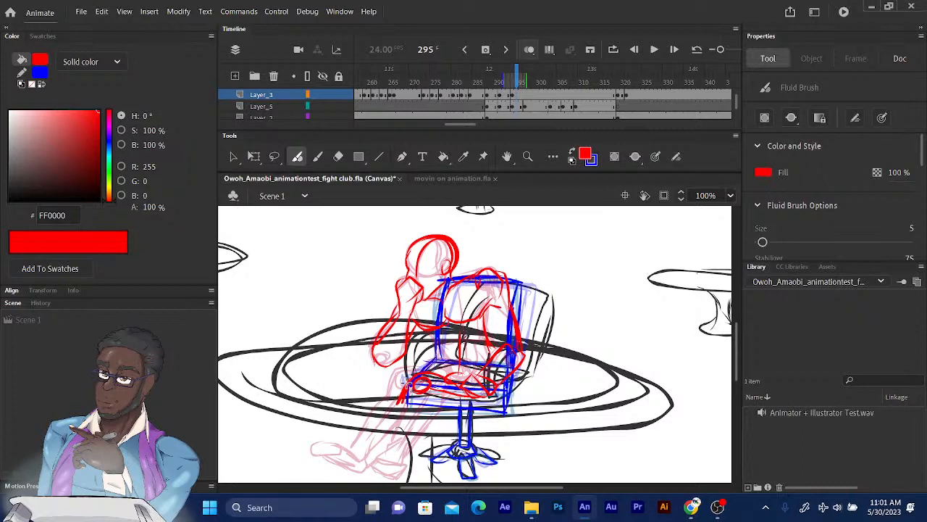
{"action": "left_click_drag", "start_coordinate": [415, 370], "coordinate": [372, 443]}
{"action": "mouse_move", "coordinate": [394, 413]}
{"action": "left_mouse_down"}
{"action": "mouse_move", "coordinate": [349, 458]}
{"action": "mouse_move", "coordinate": [356, 452]}
{"action": "left_mouse_up"}
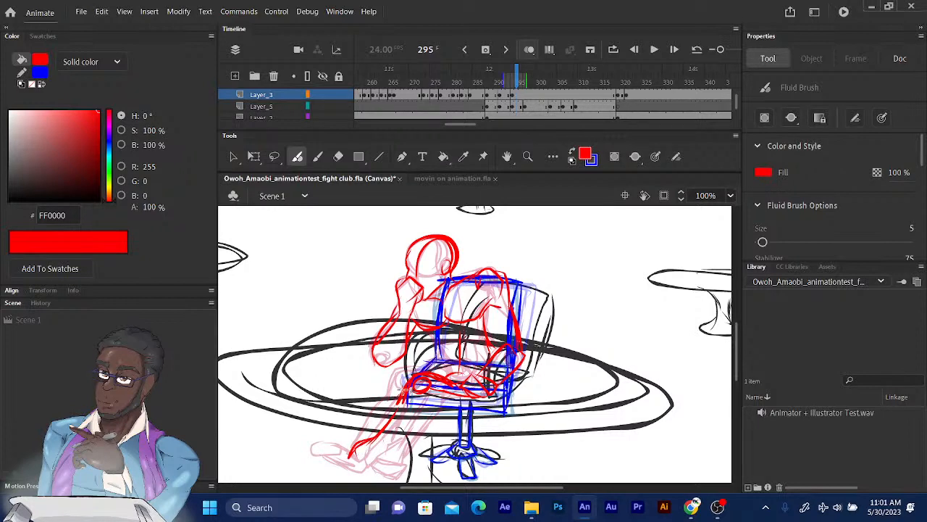
{"action": "left_click_drag", "start_coordinate": [407, 385], "coordinate": [373, 434]}
Draw the sides and centre line of the figure's torso down to the seat at frame 295
{"action": "left_click_drag", "start_coordinate": [434, 329], "coordinate": [451, 360]}
{"action": "left_click_drag", "start_coordinate": [454, 322], "coordinate": [459, 368]}
{"action": "left_click_drag", "start_coordinate": [479, 313], "coordinate": [472, 362]}
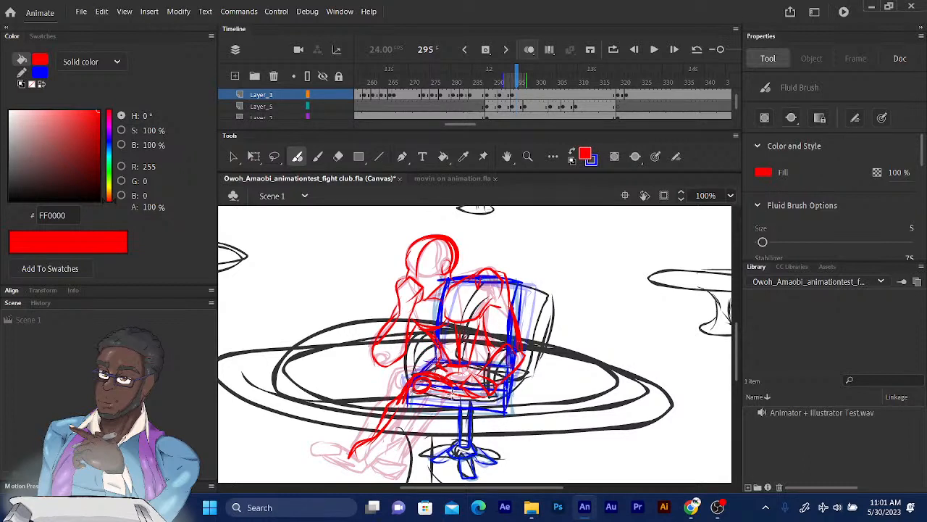
Draw the second leg and both feet of the figure at frame 295 and touch up the head outline
{"action": "left_click_drag", "start_coordinate": [457, 389], "coordinate": [444, 397]}
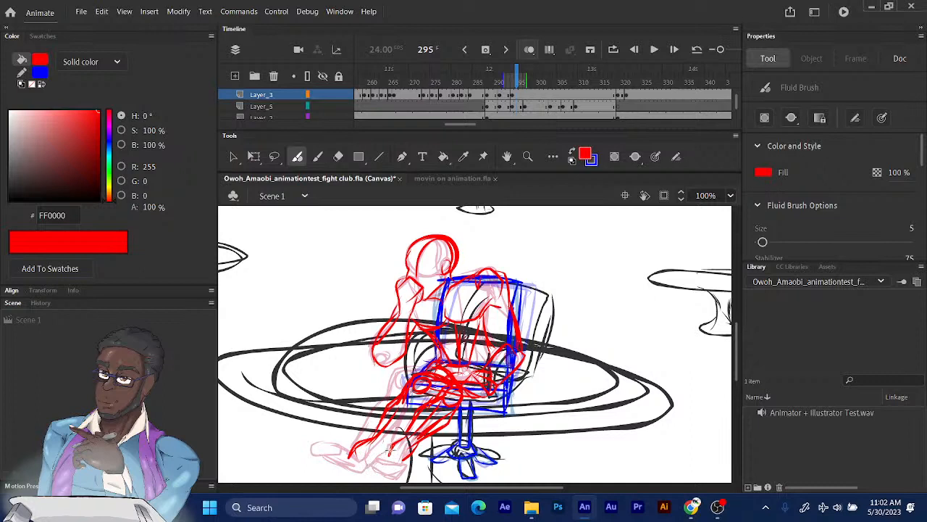
{"action": "mouse_move", "coordinate": [392, 447]}
{"action": "left_mouse_down"}
{"action": "mouse_move", "coordinate": [388, 467]}
{"action": "mouse_move", "coordinate": [405, 459]}
{"action": "left_mouse_up"}
{"action": "mouse_move", "coordinate": [376, 469]}
{"action": "left_mouse_down"}
{"action": "mouse_move", "coordinate": [405, 475]}
{"action": "mouse_move", "coordinate": [388, 475]}
{"action": "left_mouse_up"}
{"action": "mouse_move", "coordinate": [356, 446]}
{"action": "left_mouse_down"}
{"action": "mouse_move", "coordinate": [350, 456]}
{"action": "mouse_move", "coordinate": [373, 459]}
{"action": "left_mouse_up"}
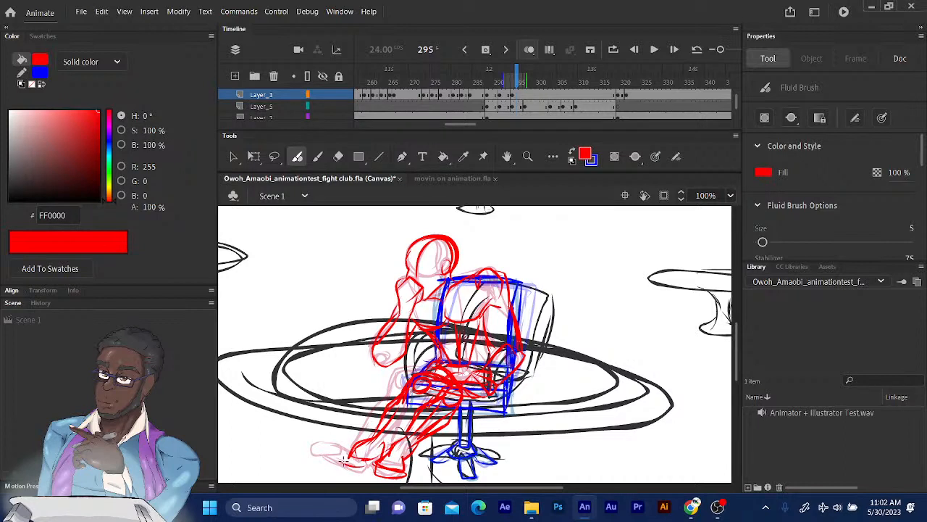
{"action": "mouse_move", "coordinate": [332, 460]}
{"action": "left_mouse_down"}
{"action": "mouse_move", "coordinate": [318, 467]}
{"action": "mouse_move", "coordinate": [347, 458]}
{"action": "mouse_move", "coordinate": [316, 465]}
{"action": "mouse_move", "coordinate": [366, 471]}
{"action": "mouse_move", "coordinate": [332, 466]}
{"action": "mouse_move", "coordinate": [359, 454]}
{"action": "mouse_move", "coordinate": [373, 458]}
{"action": "mouse_move", "coordinate": [318, 458]}
{"action": "left_mouse_up"}
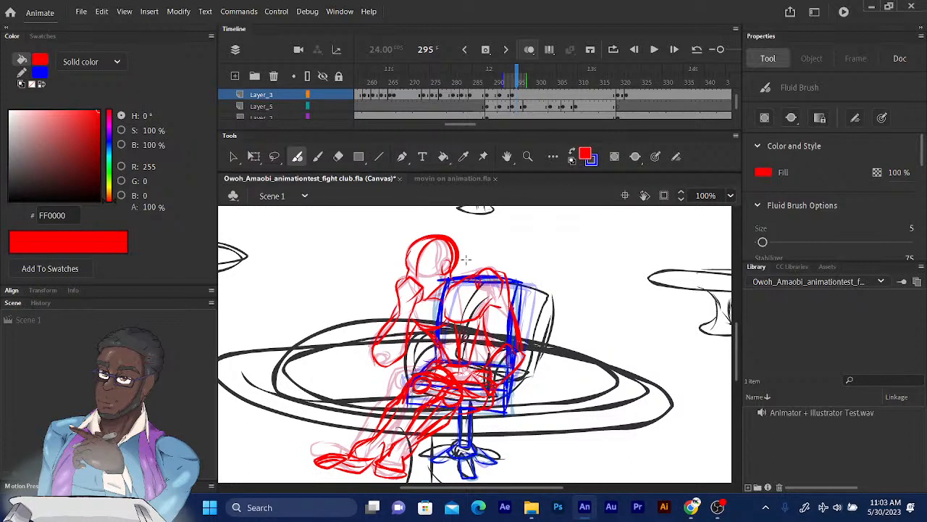
{"action": "mouse_move", "coordinate": [406, 263]}
{"action": "left_mouse_down"}
{"action": "mouse_move", "coordinate": [431, 279]}
{"action": "mouse_move", "coordinate": [455, 246]}
{"action": "mouse_move", "coordinate": [432, 236]}
{"action": "mouse_move", "coordinate": [410, 262]}
{"action": "left_mouse_up"}
Step back and forth through the frames around 295 to 298 to check the new figure pose against the chair's turn
{"action": "left_click", "coordinate": [516, 80]}
{"action": "key", "text": "."}
{"action": "key", "text": "."}
{"action": "key", "text": "."}
{"action": "key", "text": "."}
{"action": "key", "text": "."}
{"action": "key", "text": "."}
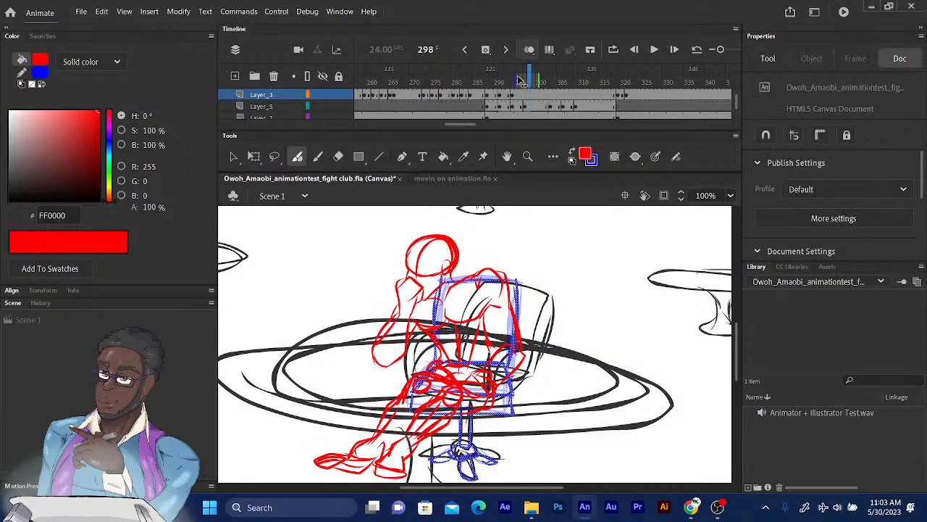
{"action": "key", "text": "comma"}
{"action": "key", "text": "comma"}
{"action": "key", "text": "comma"}
Insert a blank keyframe on Layer_3 at frame 297 and draw the figure's head, jaw and the fist at its chin
{"action": "left_click", "coordinate": [488, 50]}
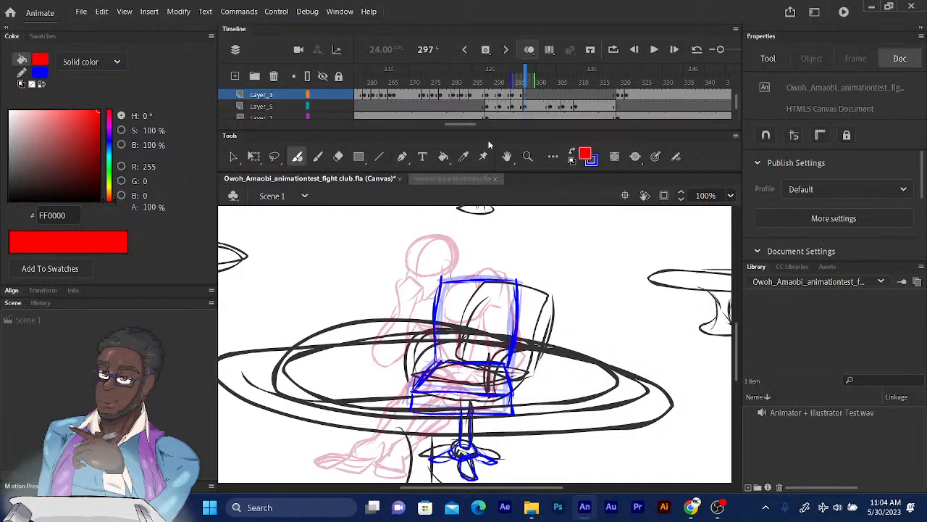
{"action": "mouse_move", "coordinate": [418, 274]}
{"action": "left_mouse_down"}
{"action": "mouse_move", "coordinate": [405, 264]}
{"action": "mouse_move", "coordinate": [428, 237]}
{"action": "mouse_move", "coordinate": [454, 261]}
{"action": "mouse_move", "coordinate": [421, 276]}
{"action": "mouse_move", "coordinate": [405, 262]}
{"action": "mouse_move", "coordinate": [427, 258]}
{"action": "mouse_move", "coordinate": [416, 271]}
{"action": "mouse_move", "coordinate": [422, 297]}
{"action": "left_mouse_up"}
{"action": "left_click", "coordinate": [436, 241]}
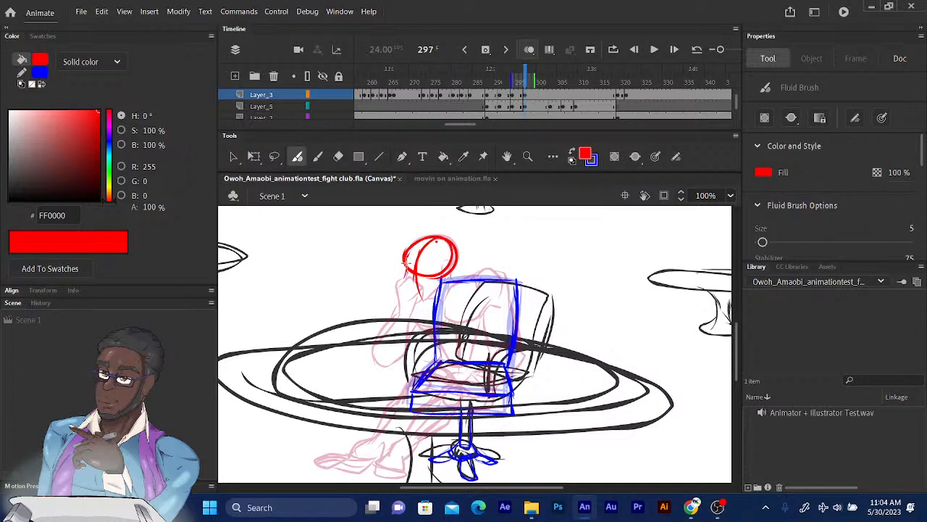
{"action": "mouse_move", "coordinate": [404, 262]}
{"action": "left_mouse_down"}
{"action": "mouse_move", "coordinate": [417, 298]}
{"action": "mouse_move", "coordinate": [450, 268]}
{"action": "left_mouse_up"}
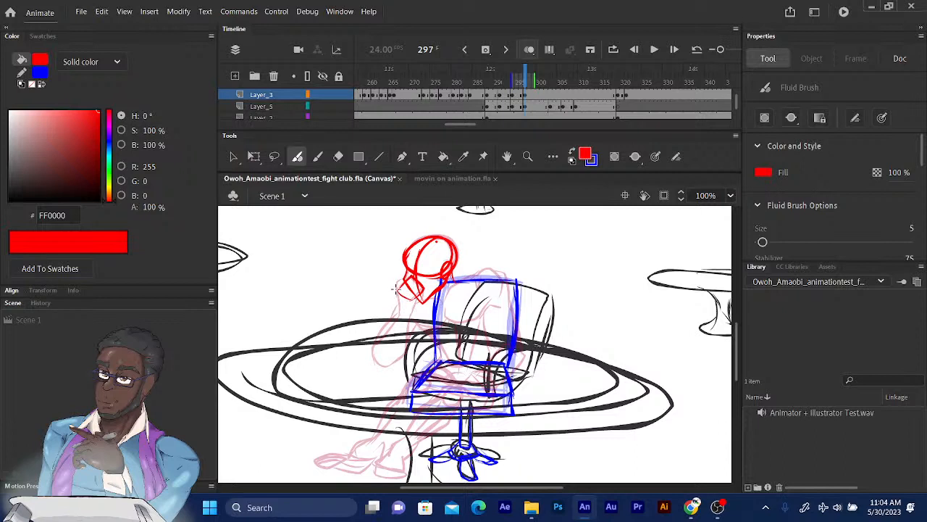
{"action": "mouse_move", "coordinate": [396, 289]}
{"action": "left_mouse_down"}
{"action": "mouse_move", "coordinate": [404, 318]}
{"action": "mouse_move", "coordinate": [414, 304]}
{"action": "left_mouse_up"}
Draw the forearm and elbow of the raised arm at frame 297
{"action": "scroll", "coordinate": [487, 210], "scroll_direction": "down", "scroll_amount": 2}
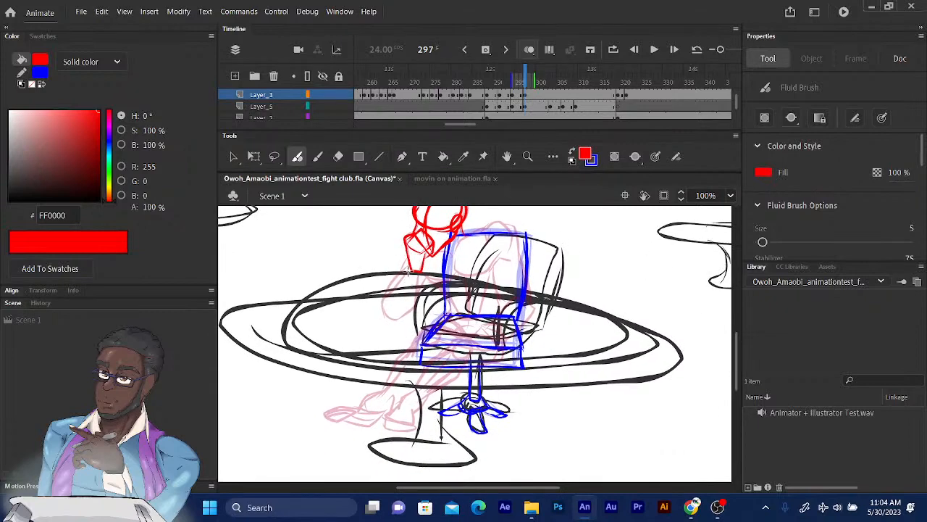
{"action": "left_click_drag", "start_coordinate": [410, 272], "coordinate": [395, 298]}
{"action": "left_click_drag", "start_coordinate": [420, 267], "coordinate": [407, 319]}
{"action": "mouse_move", "coordinate": [408, 276]}
{"action": "left_mouse_down"}
{"action": "mouse_move", "coordinate": [386, 306]}
{"action": "mouse_move", "coordinate": [409, 300]}
{"action": "mouse_move", "coordinate": [389, 285]}
{"action": "mouse_move", "coordinate": [387, 310]}
{"action": "mouse_move", "coordinate": [405, 255]}
{"action": "mouse_move", "coordinate": [421, 288]}
{"action": "left_mouse_up"}
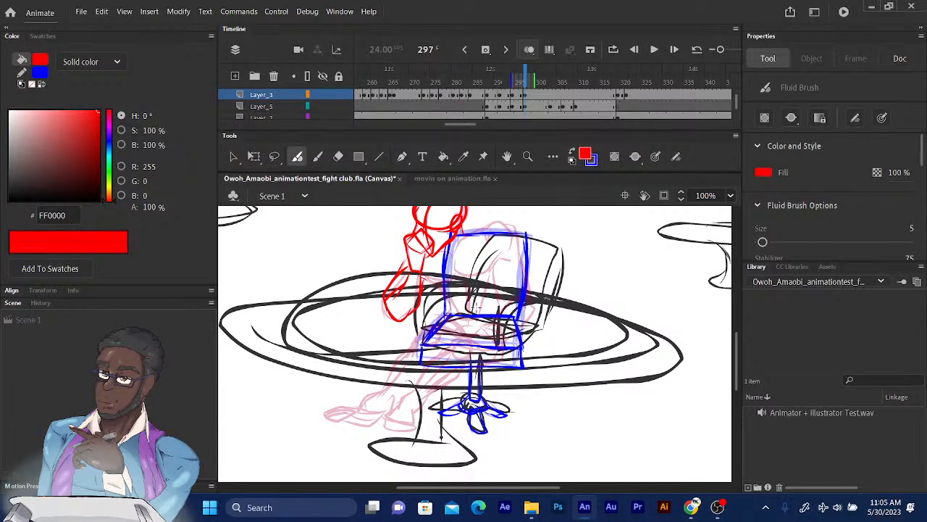
Draw the pelvis oval on the seat, the chest curve and the shoulders at frame 297
{"action": "mouse_move", "coordinate": [480, 321]}
{"action": "left_mouse_down"}
{"action": "mouse_move", "coordinate": [494, 326]}
{"action": "mouse_move", "coordinate": [475, 318]}
{"action": "mouse_move", "coordinate": [493, 331]}
{"action": "mouse_move", "coordinate": [487, 343]}
{"action": "left_mouse_up"}
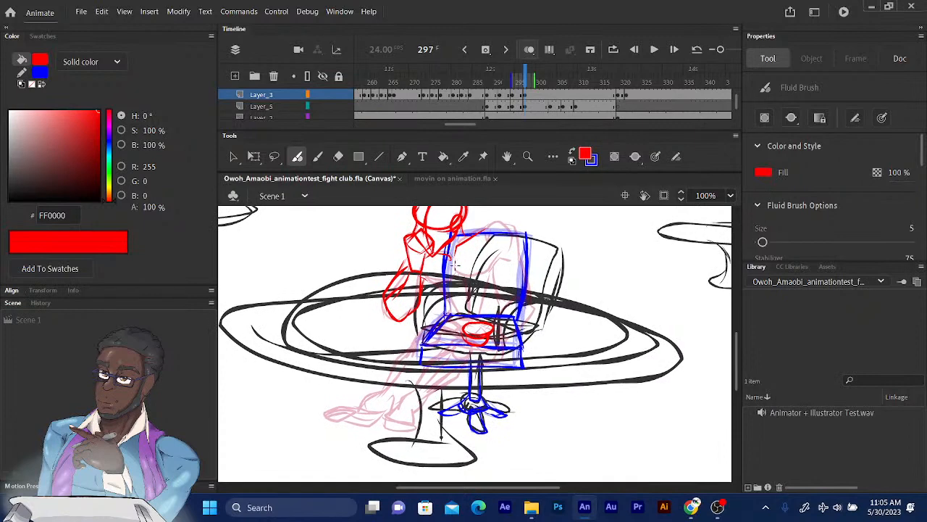
{"action": "mouse_move", "coordinate": [450, 265]}
{"action": "left_mouse_down"}
{"action": "mouse_move", "coordinate": [474, 276]}
{"action": "mouse_move", "coordinate": [496, 271]}
{"action": "left_mouse_up"}
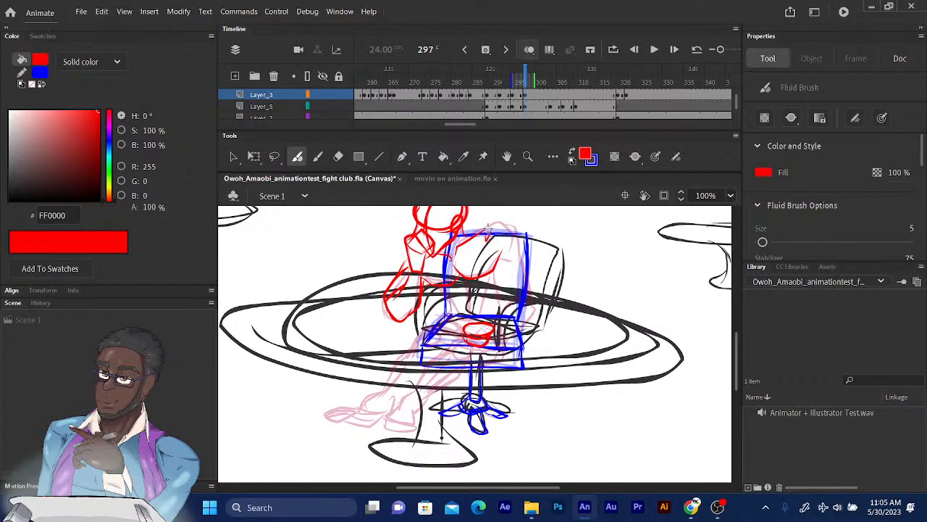
{"action": "left_click_drag", "start_coordinate": [456, 233], "coordinate": [485, 226]}
{"action": "mouse_move", "coordinate": [507, 231]}
{"action": "left_mouse_down"}
{"action": "mouse_move", "coordinate": [518, 262]}
{"action": "mouse_move", "coordinate": [485, 277]}
{"action": "left_mouse_up"}
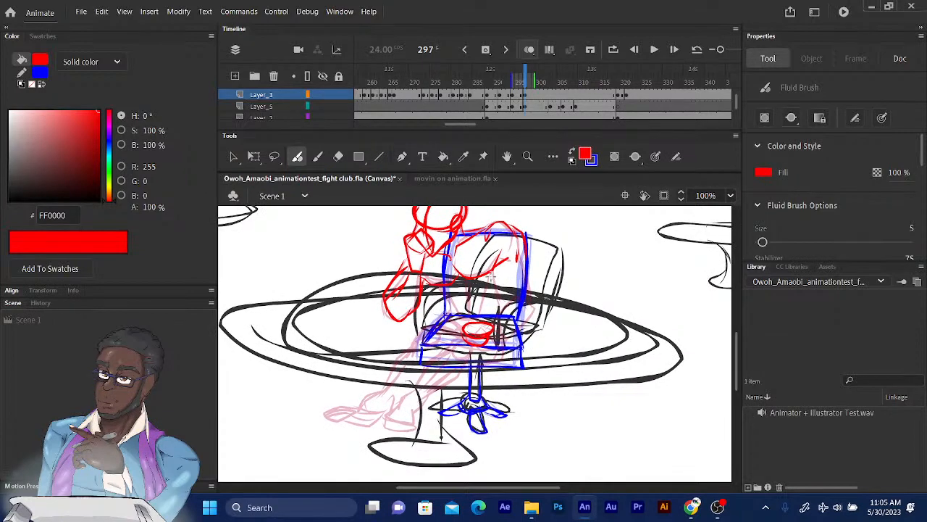
Draw the far side of the torso and the other arm bending down to the lap at frame 297
{"action": "left_click_drag", "start_coordinate": [494, 268], "coordinate": [503, 309]}
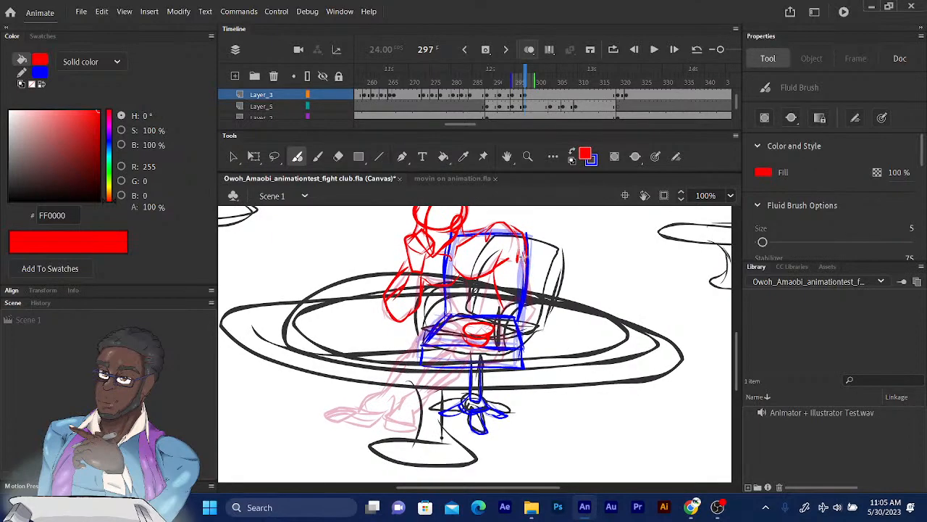
{"action": "left_click_drag", "start_coordinate": [524, 255], "coordinate": [535, 310]}
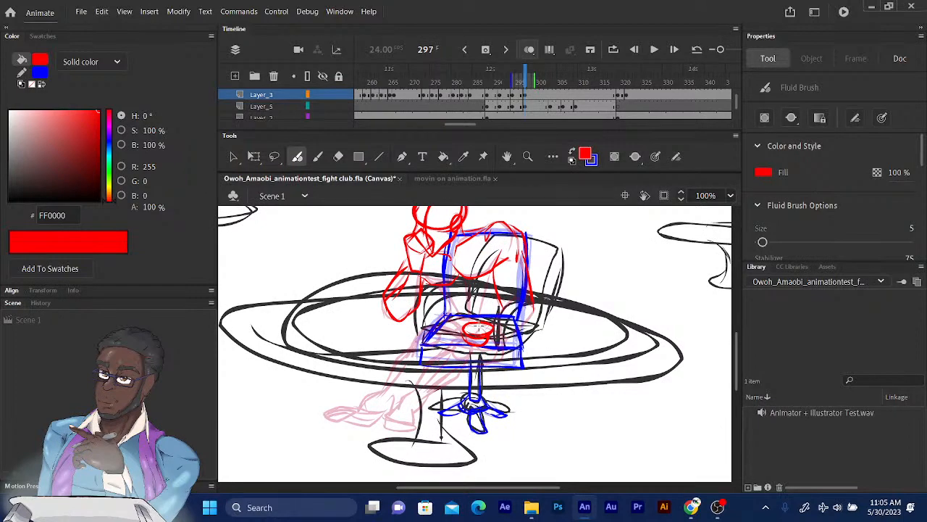
{"action": "mouse_move", "coordinate": [491, 338]}
{"action": "left_mouse_down"}
{"action": "mouse_move", "coordinate": [503, 351]}
{"action": "mouse_move", "coordinate": [477, 341]}
{"action": "mouse_move", "coordinate": [506, 347]}
{"action": "mouse_move", "coordinate": [517, 300]}
{"action": "mouse_move", "coordinate": [535, 318]}
{"action": "left_mouse_up"}
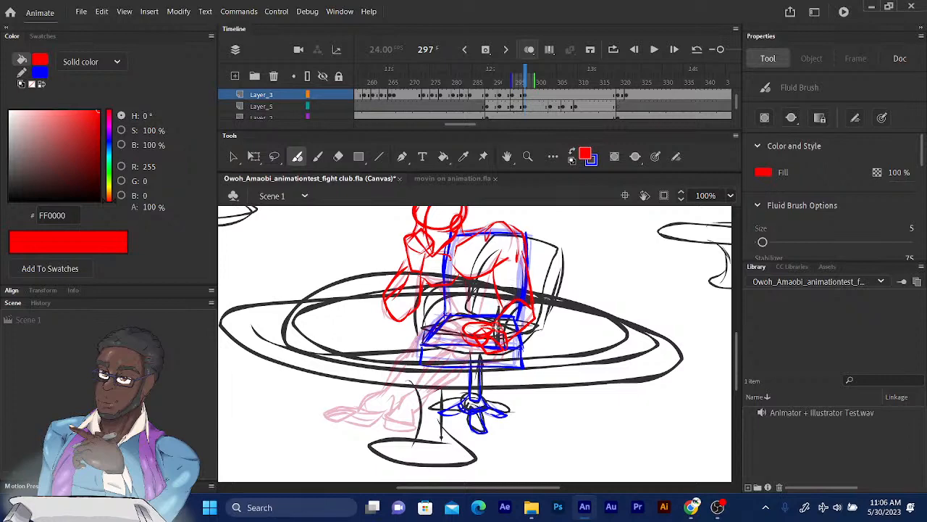
Block in the hip and knee circles and draw the waist lines of the figure at frame 297
{"action": "left_click_drag", "start_coordinate": [458, 342], "coordinate": [449, 349]}
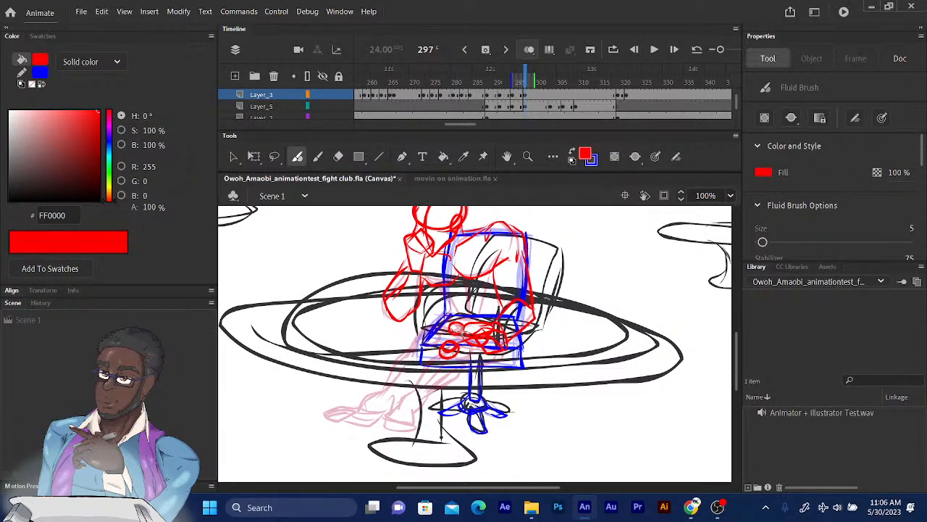
{"action": "mouse_move", "coordinate": [486, 353]}
{"action": "left_mouse_down"}
{"action": "mouse_move", "coordinate": [491, 363]}
{"action": "mouse_move", "coordinate": [478, 353]}
{"action": "left_mouse_up"}
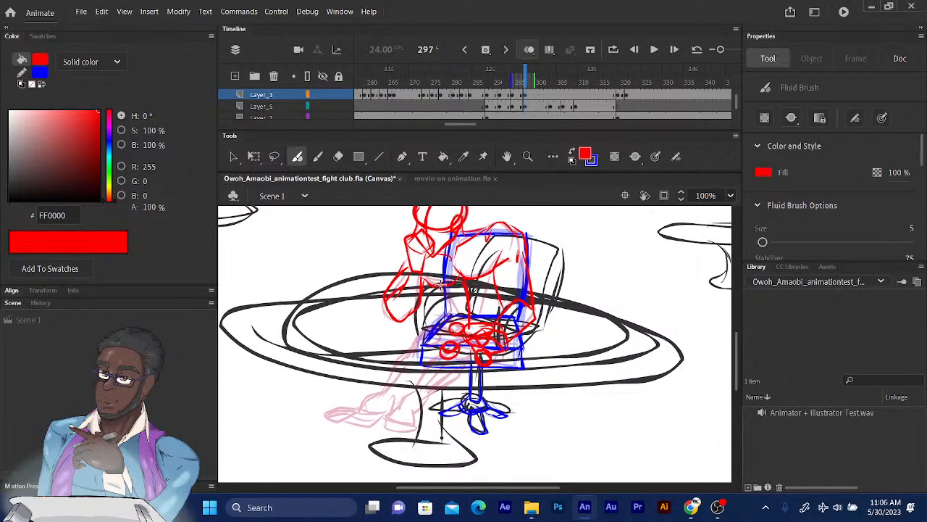
{"action": "left_click_drag", "start_coordinate": [447, 291], "coordinate": [456, 317]}
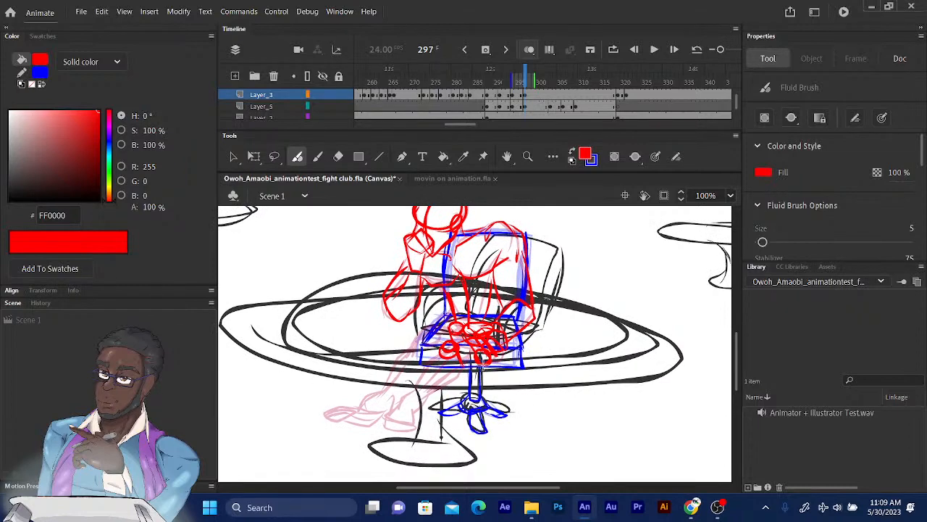
Draw the leg nearer the chair's stem with its foot, from the knee down over the table base, at frame 297
{"action": "mouse_move", "coordinate": [483, 363]}
{"action": "left_mouse_down"}
{"action": "mouse_move", "coordinate": [423, 401]}
{"action": "mouse_move", "coordinate": [437, 399]}
{"action": "mouse_move", "coordinate": [395, 415]}
{"action": "mouse_move", "coordinate": [423, 411]}
{"action": "mouse_move", "coordinate": [433, 401]}
{"action": "mouse_move", "coordinate": [381, 429]}
{"action": "mouse_move", "coordinate": [403, 428]}
{"action": "mouse_move", "coordinate": [388, 413]}
{"action": "mouse_move", "coordinate": [413, 435]}
{"action": "mouse_move", "coordinate": [405, 433]}
{"action": "left_mouse_up"}
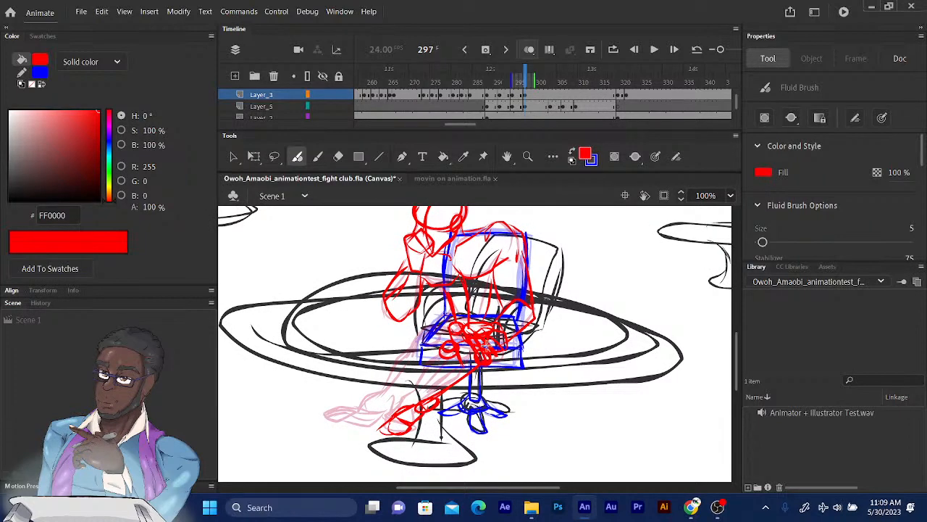
{"action": "mouse_move", "coordinate": [493, 363]}
{"action": "left_mouse_down"}
{"action": "mouse_move", "coordinate": [429, 399]}
{"action": "mouse_move", "coordinate": [446, 393]}
{"action": "left_mouse_up"}
{"action": "left_click_drag", "start_coordinate": [466, 358], "coordinate": [417, 402]}
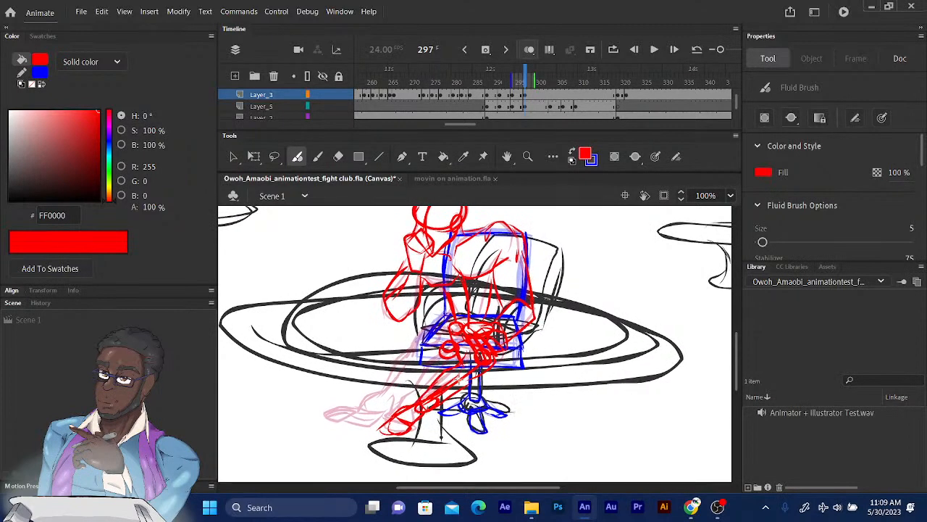
{"action": "left_click_drag", "start_coordinate": [481, 379], "coordinate": [425, 412]}
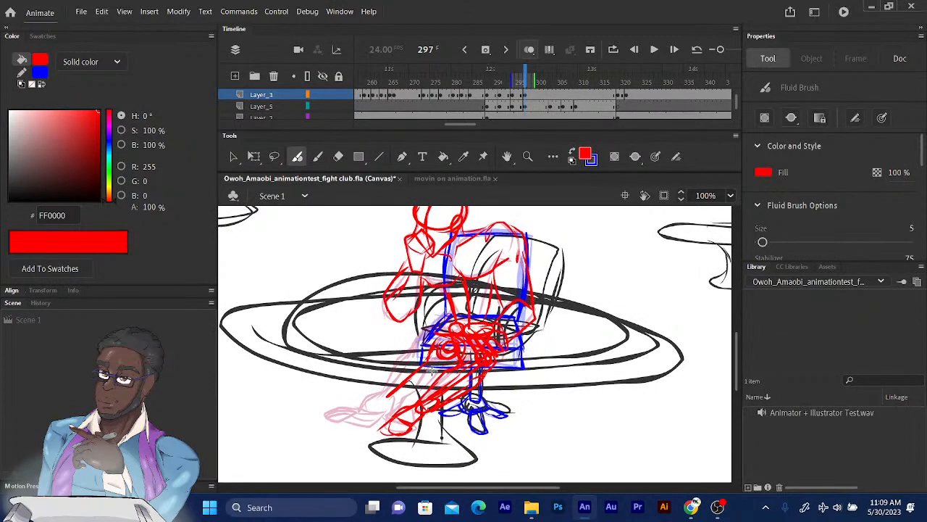
Draw the other leg and its outstretched foot at frame 297 and reinforce the waist line
{"action": "left_click_drag", "start_coordinate": [449, 367], "coordinate": [403, 398]}
{"action": "mouse_move", "coordinate": [436, 346]}
{"action": "left_mouse_down"}
{"action": "mouse_move", "coordinate": [365, 409]}
{"action": "mouse_move", "coordinate": [398, 408]}
{"action": "mouse_move", "coordinate": [337, 411]}
{"action": "mouse_move", "coordinate": [355, 425]}
{"action": "mouse_move", "coordinate": [386, 422]}
{"action": "mouse_move", "coordinate": [362, 425]}
{"action": "left_mouse_up"}
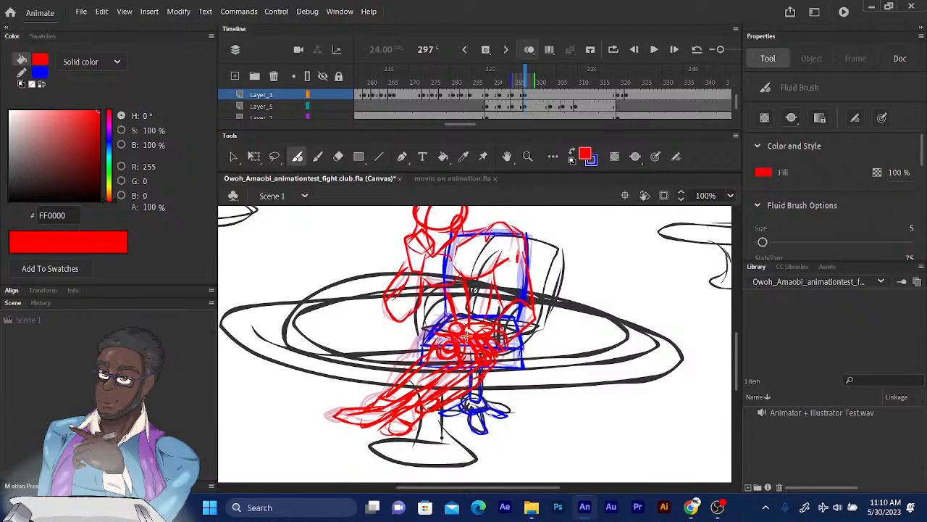
{"action": "mouse_move", "coordinate": [465, 321]}
{"action": "left_mouse_down"}
{"action": "mouse_move", "coordinate": [438, 329]}
{"action": "mouse_move", "coordinate": [437, 281]}
{"action": "left_mouse_up"}
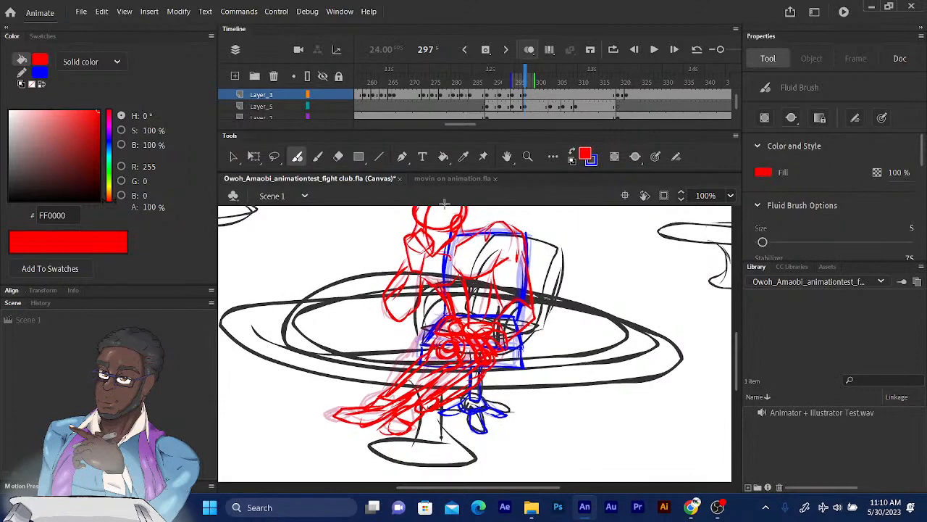
Step back and forth between frames 289 and 303 to check the seated figure's motion against the turning chair
{"action": "left_click", "coordinate": [525, 78]}
{"action": "key", "text": "comma"}
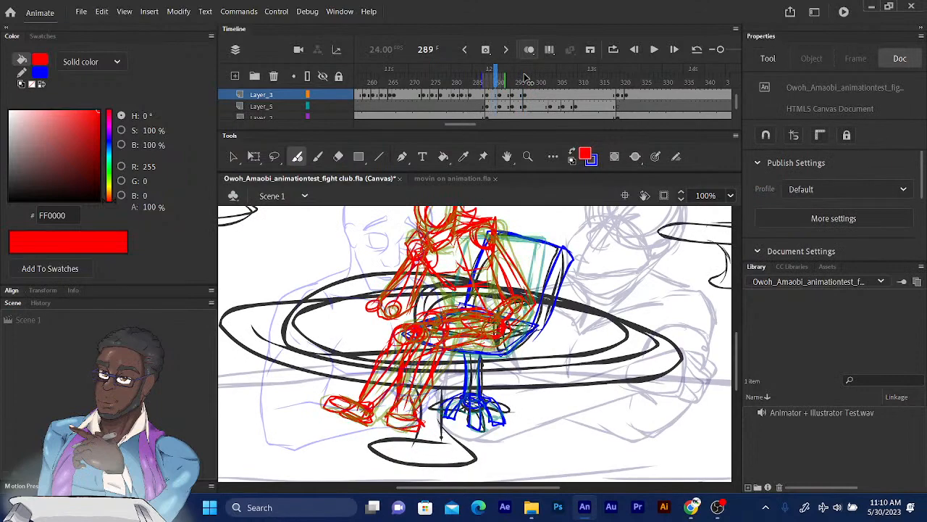
{"action": "key", "text": "period"}
{"action": "key", "text": "period"}
{"action": "key", "text": "period"}
{"action": "key", "text": "period"}
{"action": "key", "text": "period"}
{"action": "key", "text": "period"}
{"action": "key", "text": "period"}
{"action": "key", "text": "period"}
{"action": "key", "text": "period"}
{"action": "key", "text": "period"}
{"action": "key", "text": "period"}
{"action": "key", "text": "period"}
{"action": "key", "text": "period"}
{"action": "key", "text": "period"}
{"action": "key", "text": "period"}
{"action": "key", "text": "period"}
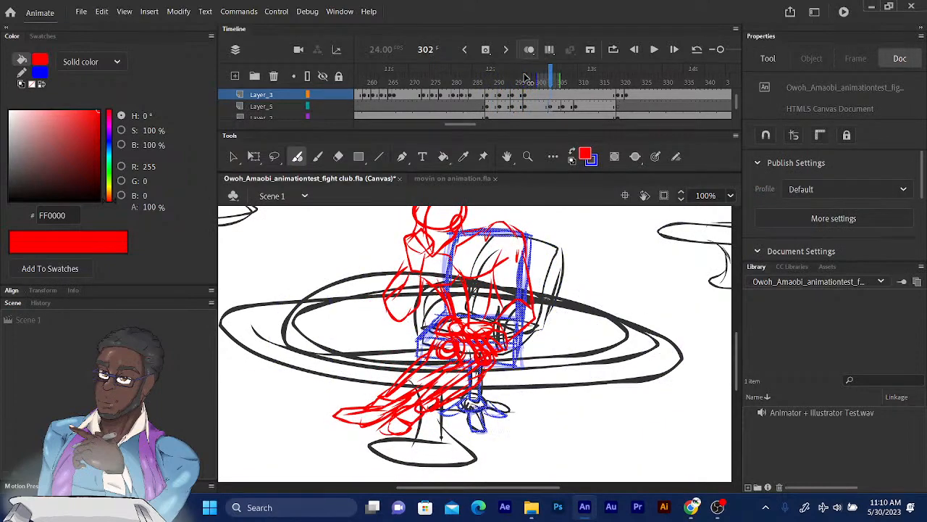
{"action": "key", "text": "comma"}
{"action": "key", "text": "comma"}
{"action": "key", "text": "comma"}
{"action": "key", "text": "comma"}
{"action": "key", "text": "comma"}
{"action": "key", "text": "period"}
{"action": "key", "text": "period"}
{"action": "key", "text": "period"}
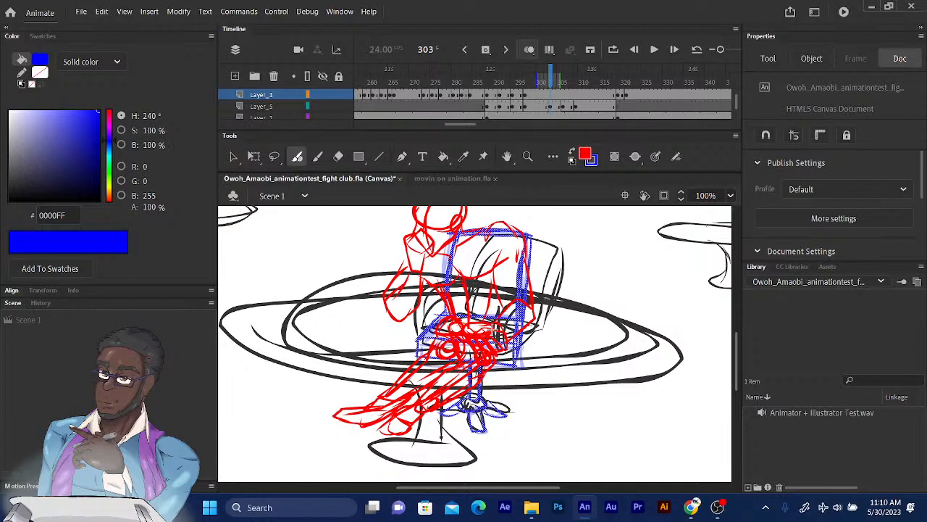
Add the curved chest line, the side of the torso below it and the near waist line to the figure's pose held through frame 303
{"action": "key", "text": "Escape"}
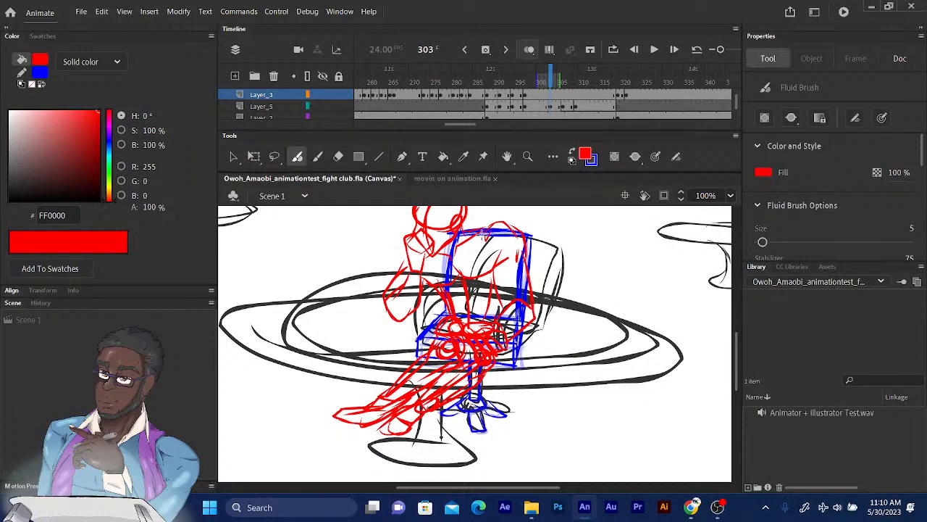
{"action": "mouse_move", "coordinate": [484, 232]}
{"action": "left_mouse_down"}
{"action": "mouse_move", "coordinate": [505, 281]}
{"action": "mouse_move", "coordinate": [492, 299]}
{"action": "left_mouse_up"}
{"action": "mouse_move", "coordinate": [493, 299]}
{"action": "left_mouse_down"}
{"action": "mouse_move", "coordinate": [506, 260]}
{"action": "mouse_move", "coordinate": [478, 232]}
{"action": "left_mouse_up"}
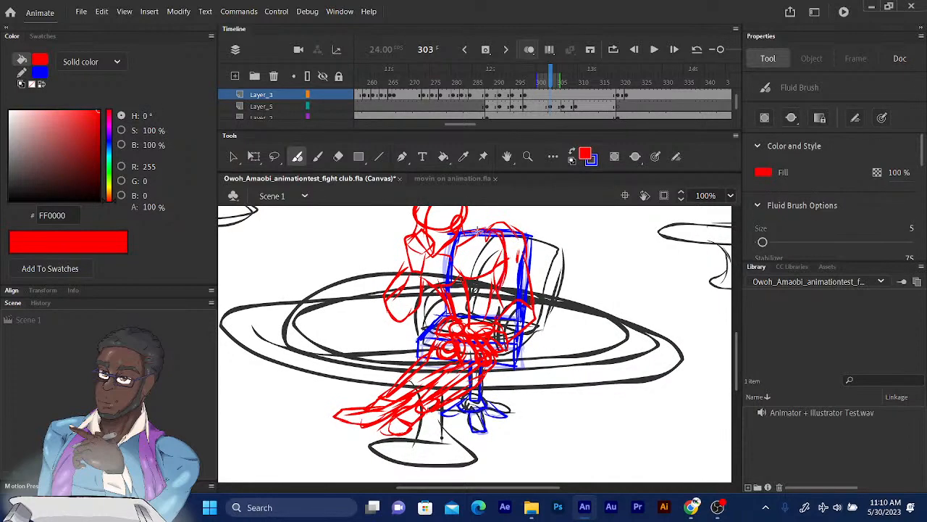
{"action": "left_click_drag", "start_coordinate": [505, 266], "coordinate": [504, 312]}
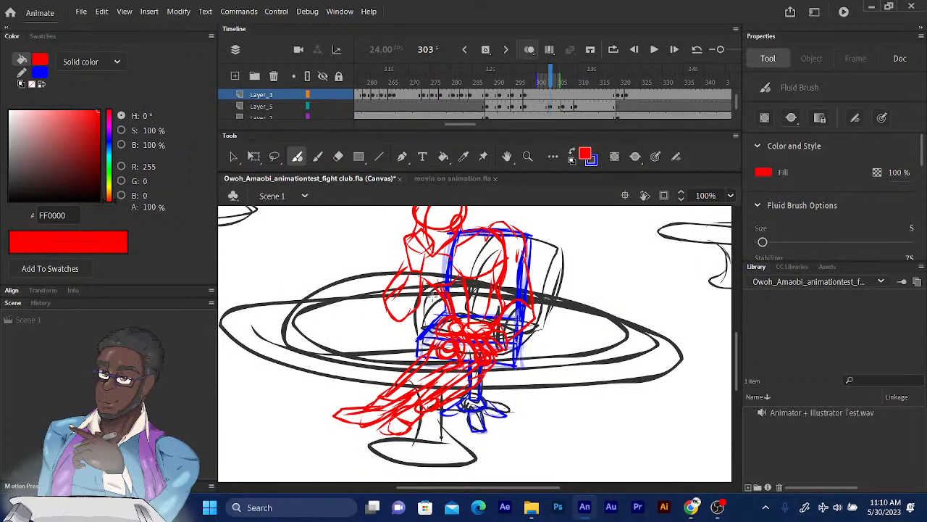
{"action": "left_click_drag", "start_coordinate": [422, 282], "coordinate": [445, 308]}
Copy the figure's pose at frame 295 on Layer_3 and paste it over frame 303
{"action": "right_click", "coordinate": [517, 98]}
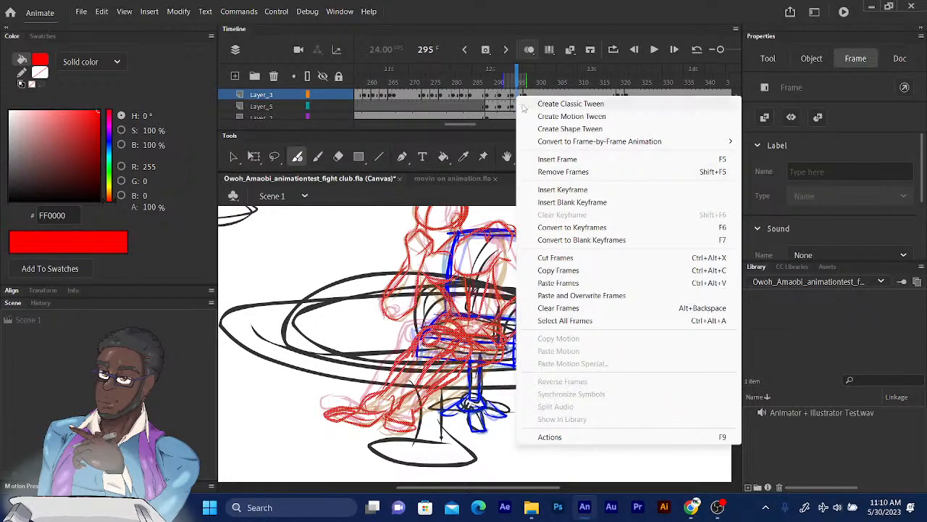
{"action": "left_click", "coordinate": [581, 272]}
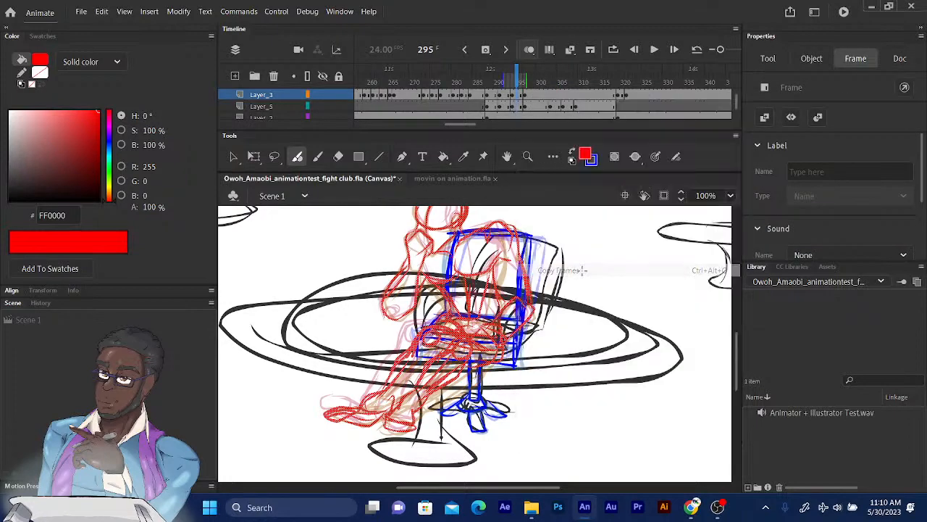
{"action": "left_click", "coordinate": [552, 94]}
{"action": "right_click", "coordinate": [552, 94]}
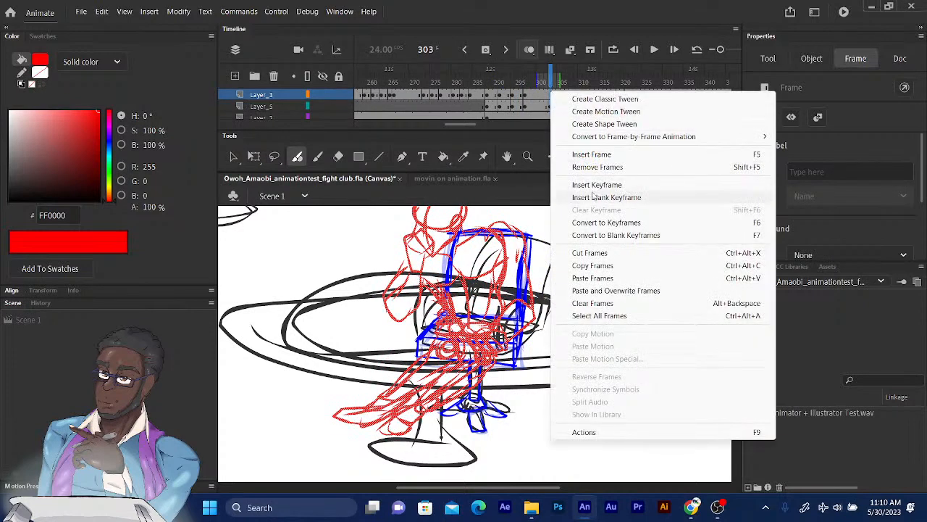
{"action": "left_click", "coordinate": [593, 292]}
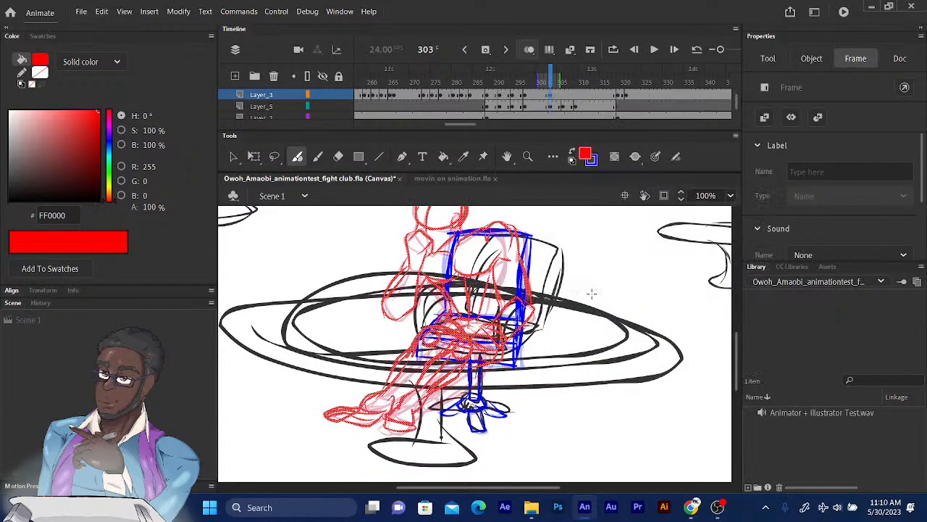
Copy the figure's pose at frame 291 on Layer_3 and paste it over frame 306
{"action": "right_click", "coordinate": [502, 95]}
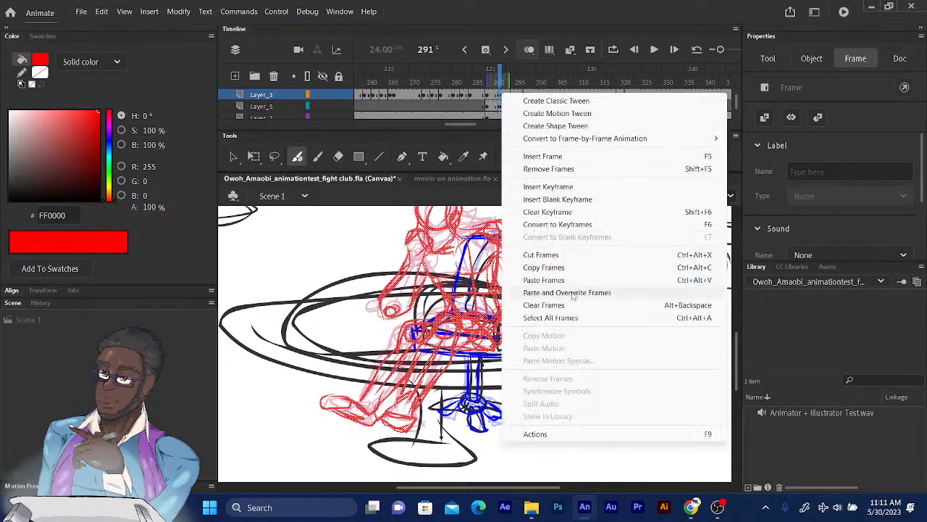
{"action": "left_click", "coordinate": [560, 267]}
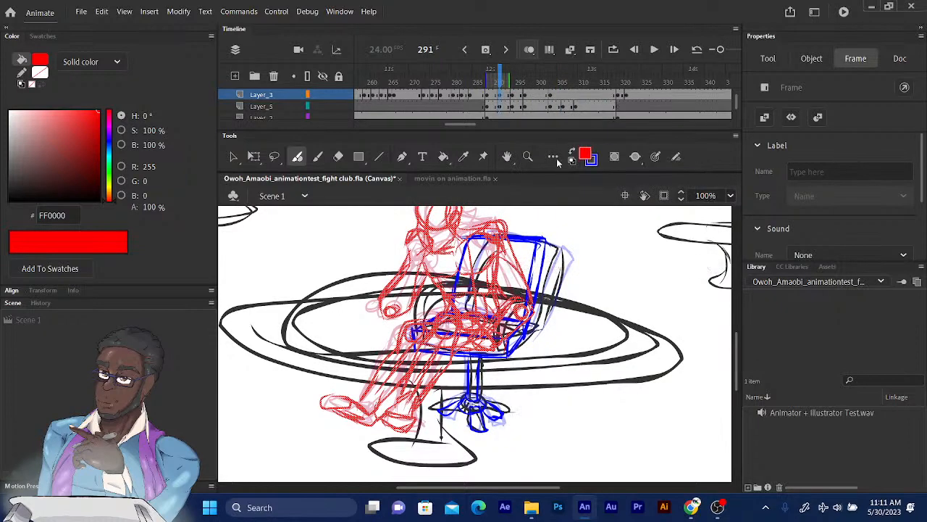
{"action": "left_click", "coordinate": [565, 96]}
{"action": "right_click", "coordinate": [565, 96]}
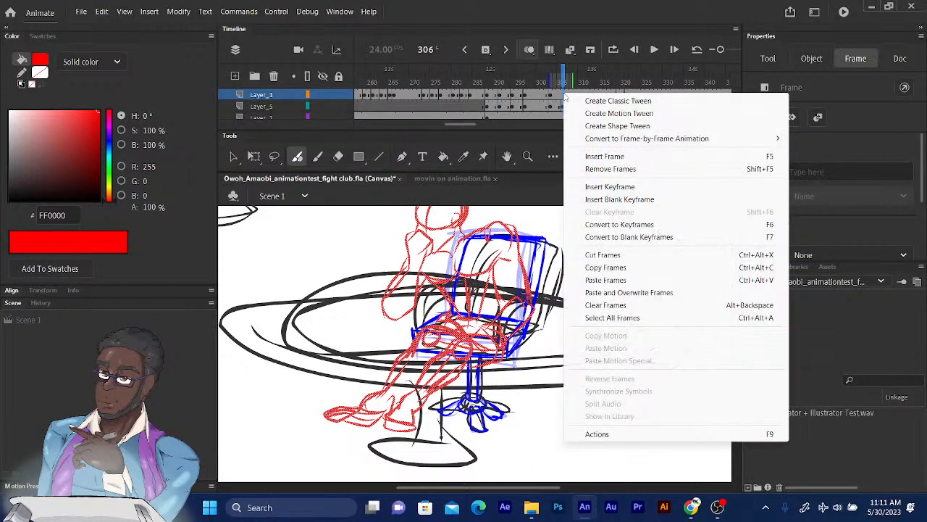
{"action": "left_click", "coordinate": [625, 293]}
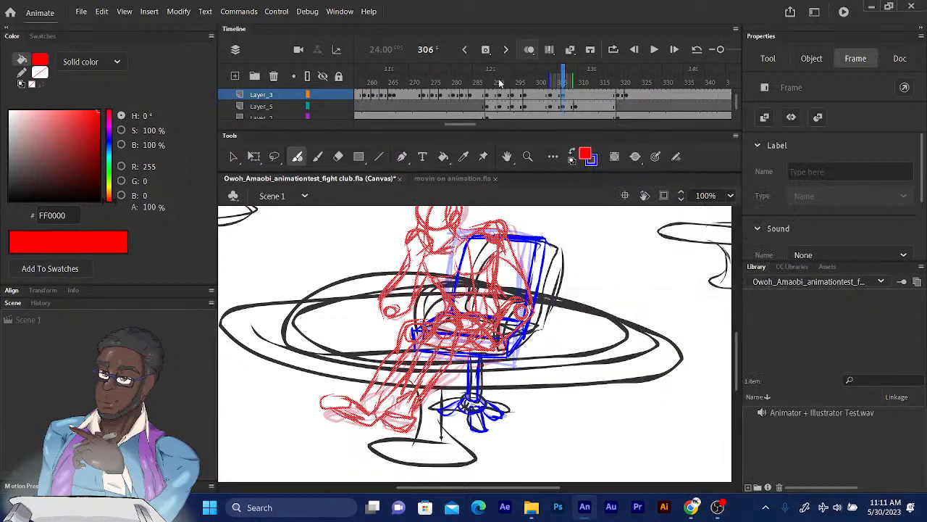
Copy the figure's pose at frame 289 on Layer_3 and paste it over frame 309
{"action": "left_click", "coordinate": [491, 97]}
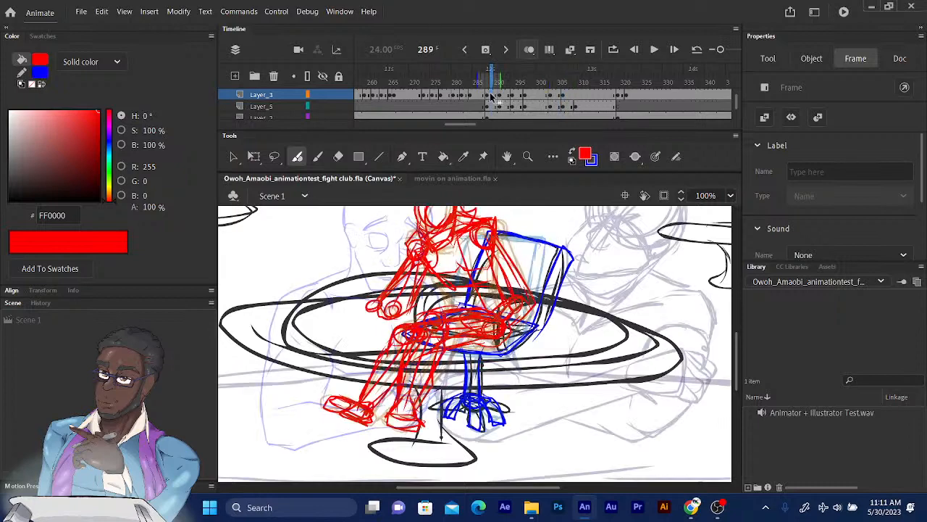
{"action": "right_click", "coordinate": [491, 97]}
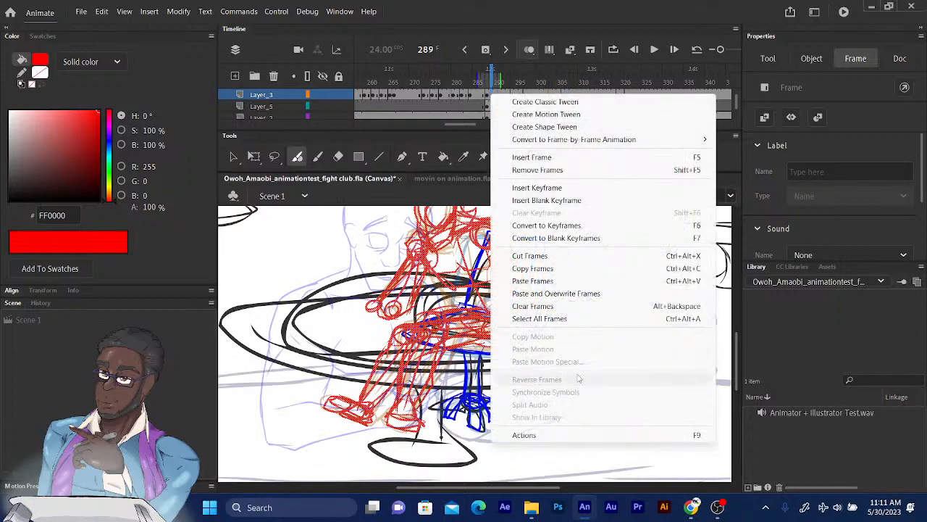
{"action": "left_click", "coordinate": [552, 268]}
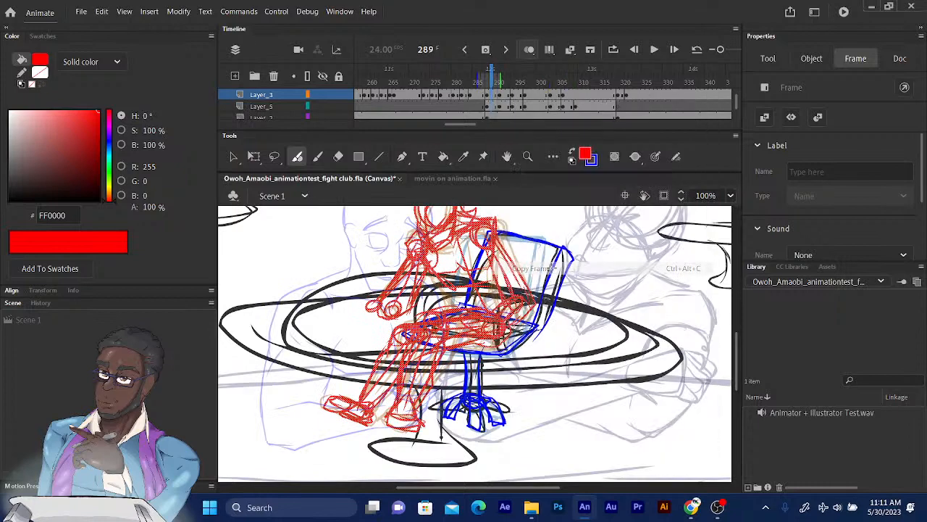
{"action": "left_click", "coordinate": [575, 94]}
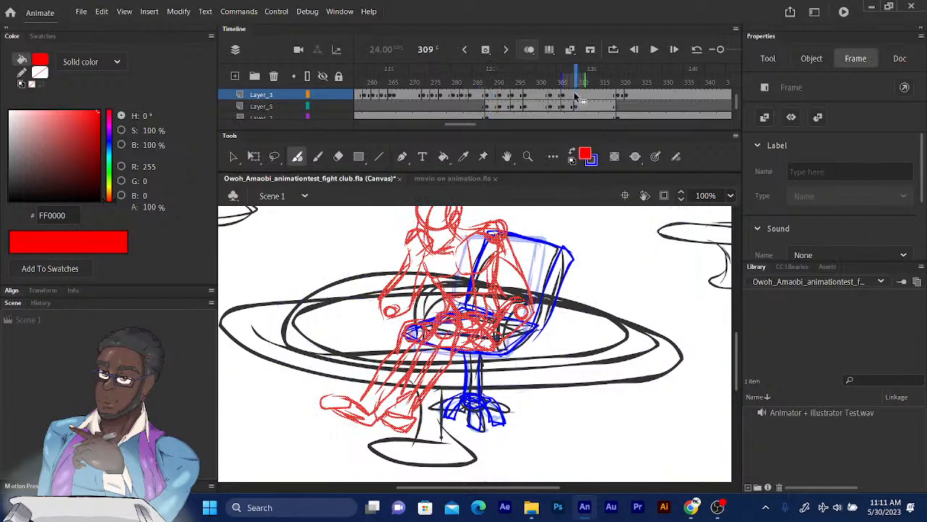
{"action": "right_click", "coordinate": [574, 94]}
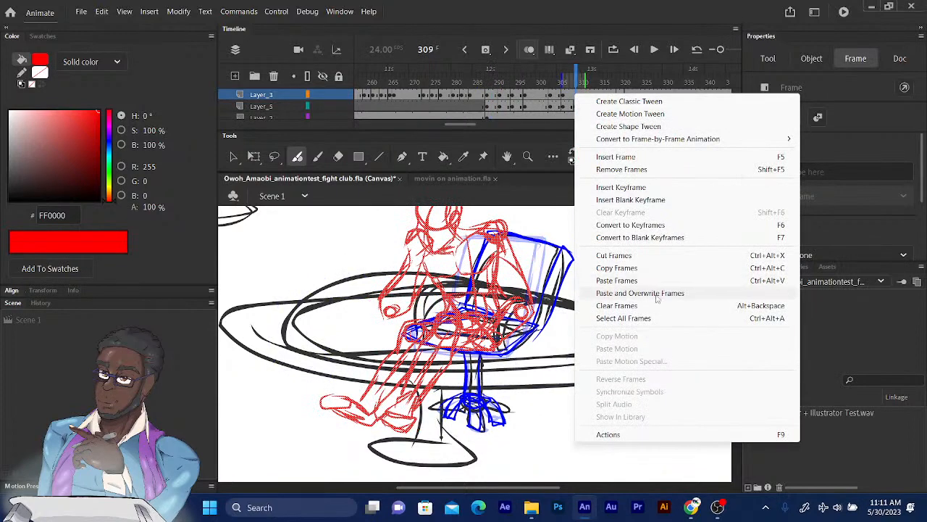
{"action": "left_click", "coordinate": [656, 295]}
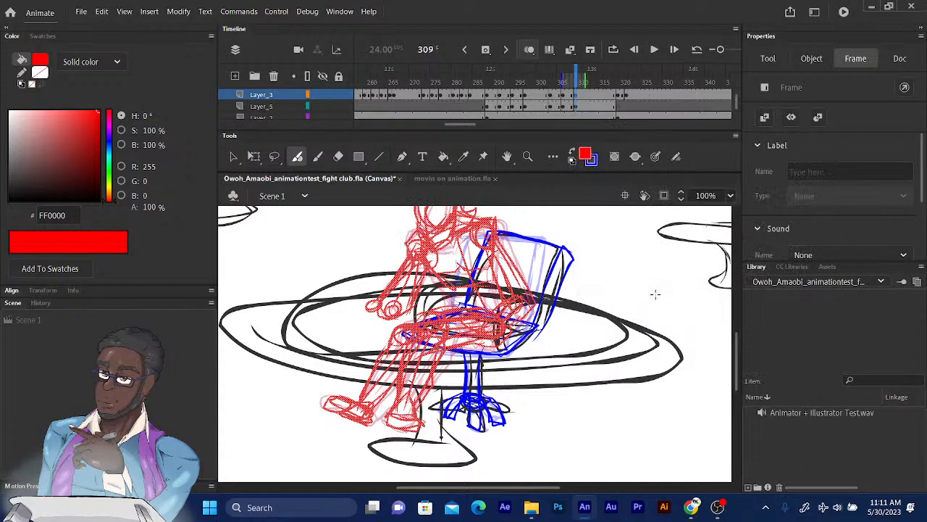
Turn on looping over the chair shot from about frame 288 to 318, mute the system sound and play the loop
{"action": "left_click", "coordinate": [613, 49]}
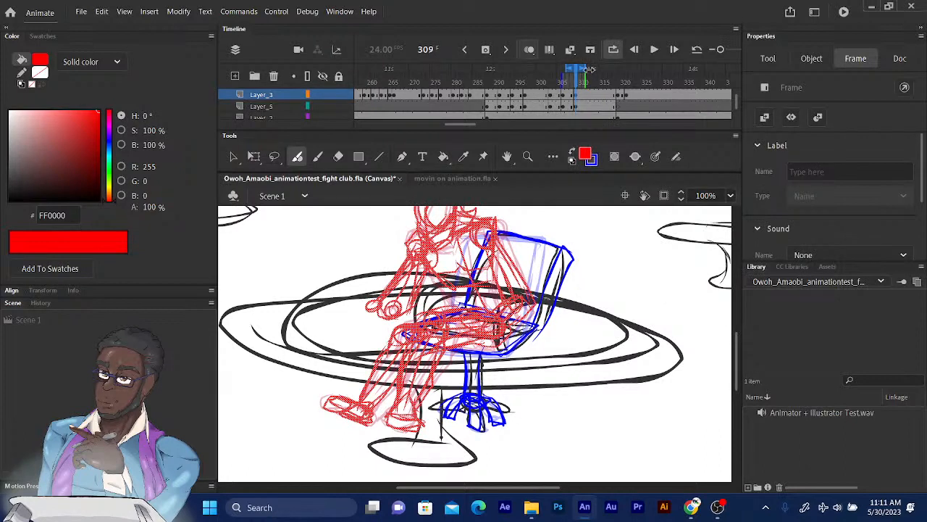
{"action": "left_click_drag", "start_coordinate": [588, 68], "coordinate": [487, 69]}
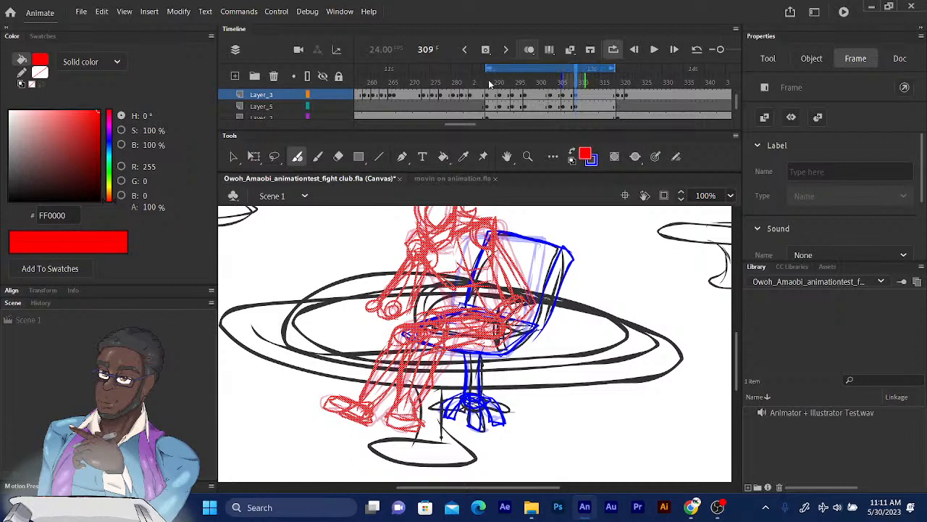
{"action": "key", "text": "XF86AudioMute"}
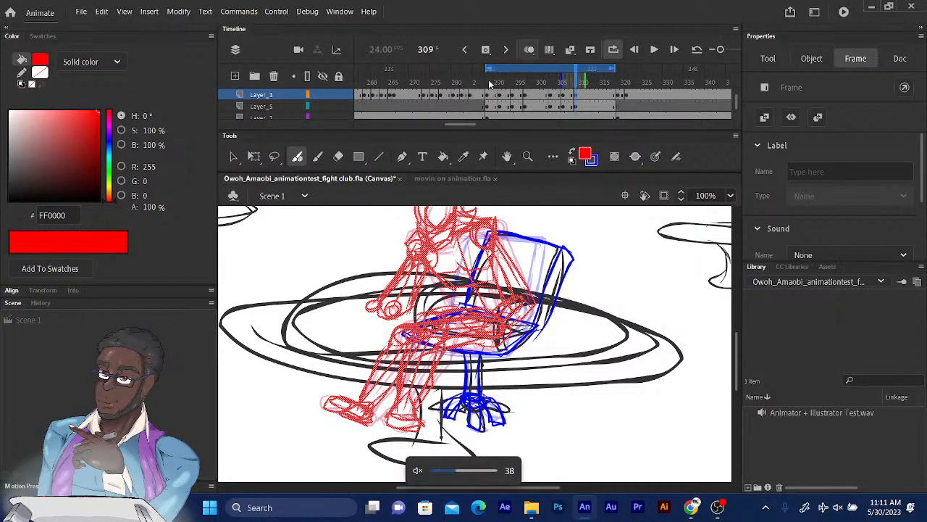
{"action": "key", "text": "Return"}
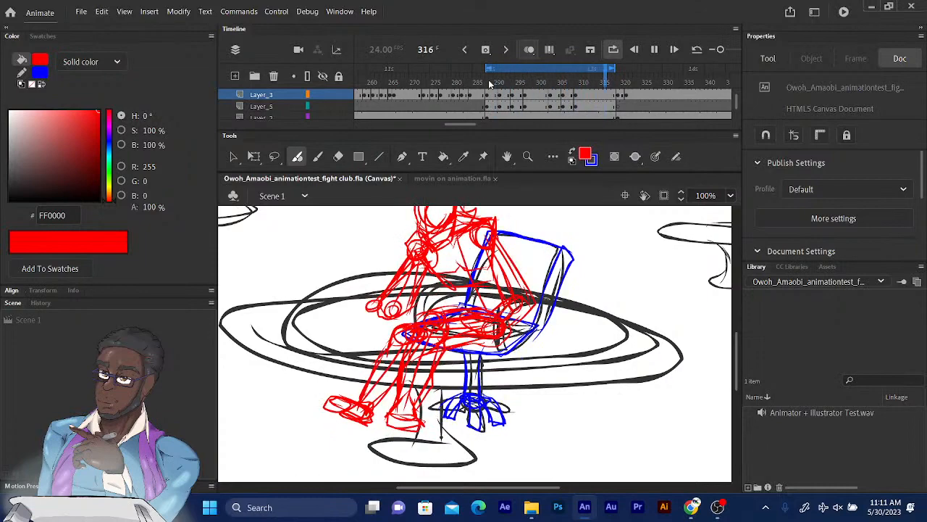
{"action": "key", "text": "Return"}
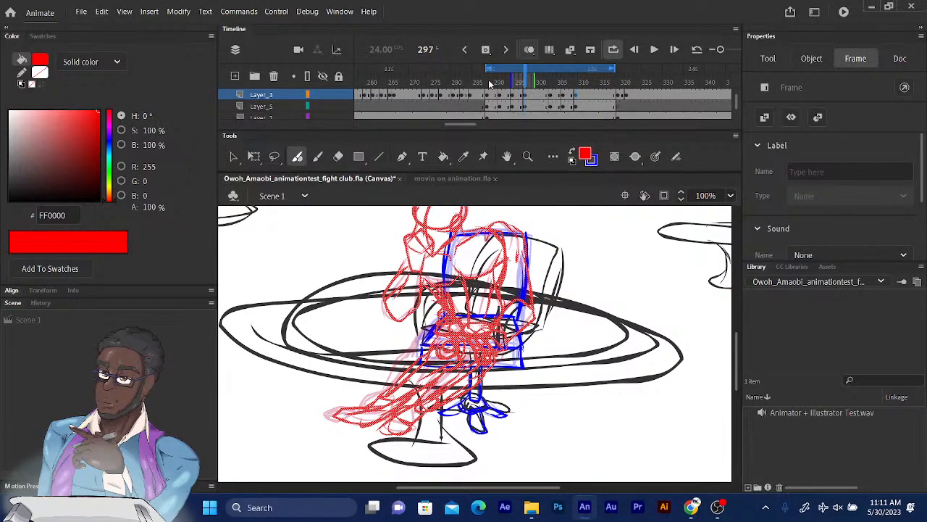
Scrub repeatedly around frames 294 to 298 to examine how the figure and chair turn between poses
{"action": "key", "text": "comma"}
{"action": "key", "text": "comma"}
{"action": "key", "text": "comma"}
{"action": "key", "text": "comma"}
{"action": "key", "text": "comma"}
{"action": "key", "text": "comma"}
{"action": "key", "text": "comma"}
{"action": "key", "text": "comma"}
{"action": "key", "text": "comma"}
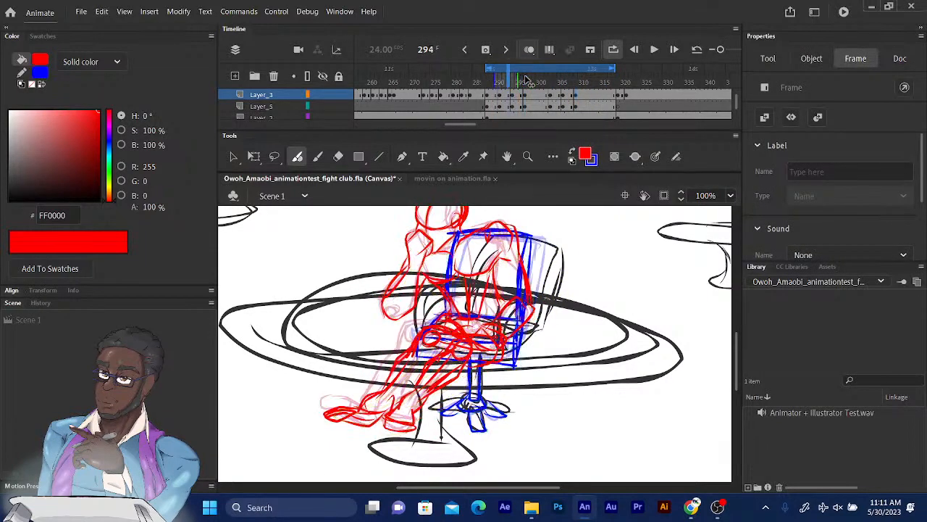
{"action": "key", "text": "period"}
{"action": "key", "text": "period"}
{"action": "key", "text": "period"}
{"action": "key", "text": "period"}
{"action": "key", "text": "period"}
{"action": "key", "text": "period"}
{"action": "key", "text": "period"}
{"action": "key", "text": "period"}
{"action": "key", "text": "period"}
{"action": "key", "text": "period"}
{"action": "key", "text": "period"}
{"action": "key", "text": "period"}
{"action": "key", "text": "period"}
{"action": "key", "text": "period"}
{"action": "key", "text": "period"}
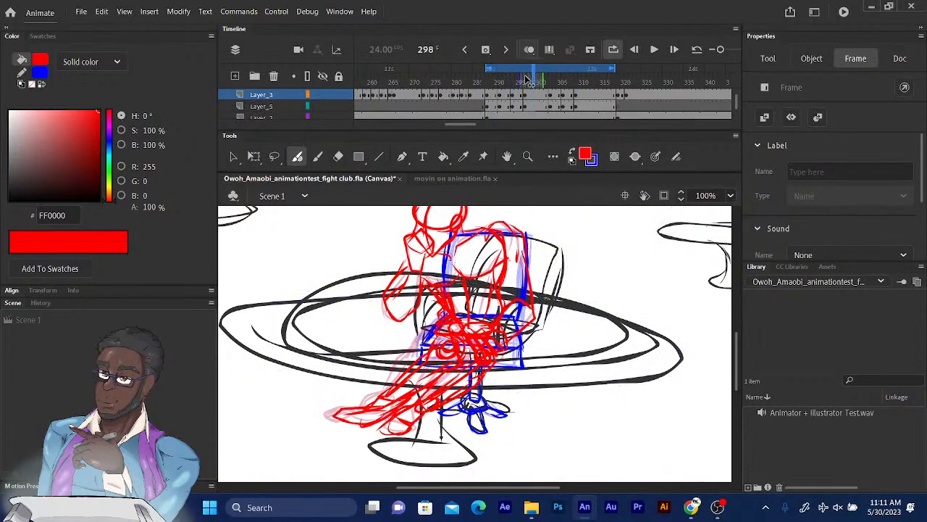
{"action": "key", "text": "comma"}
{"action": "key", "text": "comma"}
{"action": "key", "text": "comma"}
{"action": "key", "text": "comma"}
{"action": "key", "text": "comma"}
{"action": "key", "text": "comma"}
{"action": "key", "text": "comma"}
{"action": "key", "text": "comma"}
{"action": "key", "text": "comma"}
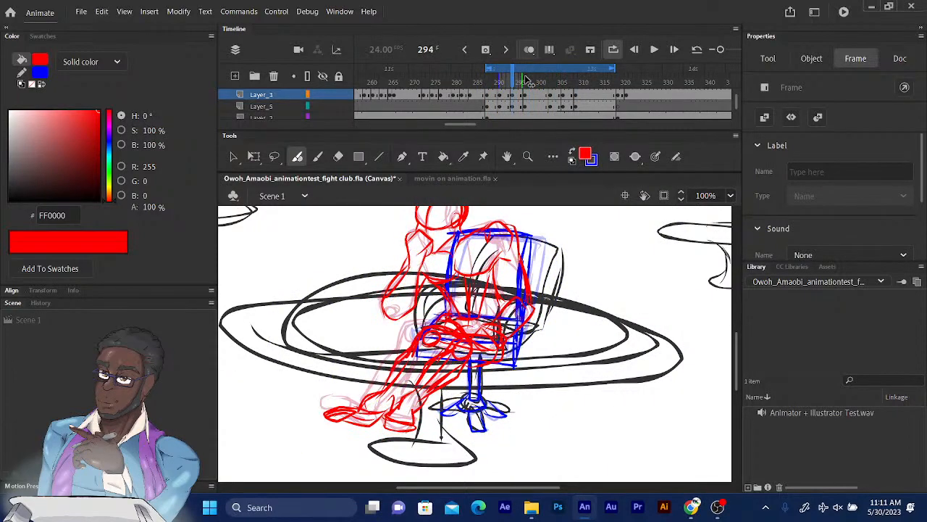
{"action": "key", "text": "comma"}
{"action": "key", "text": "comma"}
{"action": "key", "text": "comma"}
{"action": "key", "text": "comma"}
{"action": "key", "text": "comma"}
{"action": "key", "text": "period"}
{"action": "key", "text": "period"}
{"action": "key", "text": "period"}
{"action": "key", "text": "period"}
{"action": "key", "text": "period"}
{"action": "key", "text": "period"}
{"action": "key", "text": "period"}
{"action": "key", "text": "period"}
{"action": "key", "text": "period"}
{"action": "key", "text": "comma"}
{"action": "key", "text": "comma"}
{"action": "key", "text": "comma"}
{"action": "key", "text": "comma"}
{"action": "key", "text": "comma"}
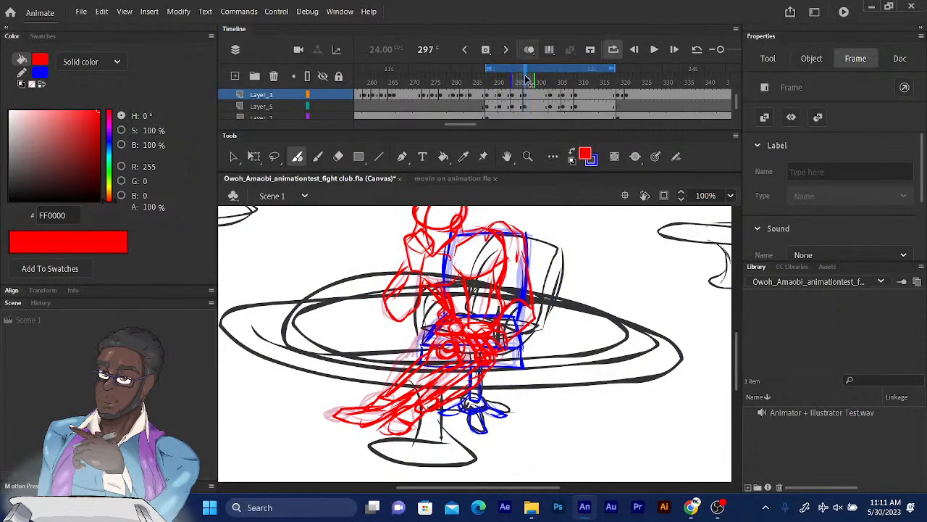
{"action": "key", "text": "period"}
{"action": "key", "text": "period"}
{"action": "key", "text": "period"}
{"action": "key", "text": "period"}
{"action": "key", "text": "period"}
{"action": "key", "text": "period"}
{"action": "key", "text": "period"}
{"action": "key", "text": "period"}
{"action": "key", "text": "period"}
Step through the chair shot from frame 286 to 319 to review the turn and the cuts to the neighbouring shots
{"action": "key", "text": "comma"}
{"action": "key", "text": "comma"}
{"action": "key", "text": "comma"}
{"action": "key", "text": "comma"}
{"action": "key", "text": "comma"}
{"action": "key", "text": "comma"}
{"action": "key", "text": "comma"}
{"action": "key", "text": "comma"}
{"action": "key", "text": "comma"}
{"action": "key", "text": "comma"}
{"action": "key", "text": "comma"}
{"action": "key", "text": "comma"}
{"action": "key", "text": "comma"}
{"action": "key", "text": "comma"}
{"action": "key", "text": "comma"}
{"action": "key", "text": "comma"}
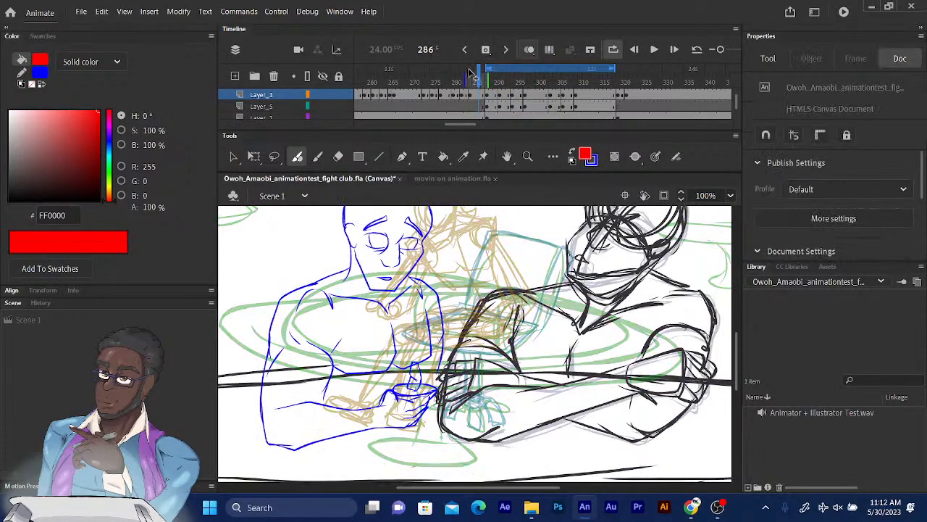
{"action": "key", "text": "period"}
{"action": "key", "text": "period"}
{"action": "key", "text": "period"}
{"action": "key", "text": "period"}
{"action": "key", "text": "period"}
{"action": "key", "text": "period"}
{"action": "key", "text": "period"}
{"action": "key", "text": "period"}
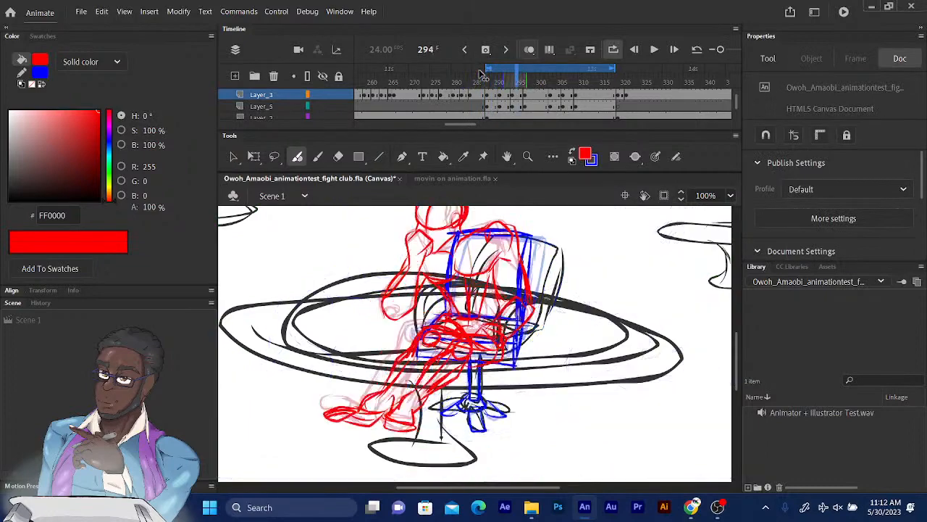
{"action": "key", "text": "period"}
{"action": "key", "text": "period"}
{"action": "key", "text": "period"}
{"action": "key", "text": "period"}
{"action": "key", "text": "period"}
{"action": "key", "text": "period"}
{"action": "key", "text": "period"}
{"action": "key", "text": "period"}
{"action": "key", "text": "period"}
{"action": "key", "text": "period"}
{"action": "key", "text": "period"}
{"action": "key", "text": "period"}
{"action": "key", "text": "period"}
{"action": "key", "text": "period"}
{"action": "key", "text": "period"}
{"action": "key", "text": "period"}
{"action": "key", "text": "period"}
{"action": "key", "text": "period"}
{"action": "key", "text": "period"}
{"action": "key", "text": "period"}
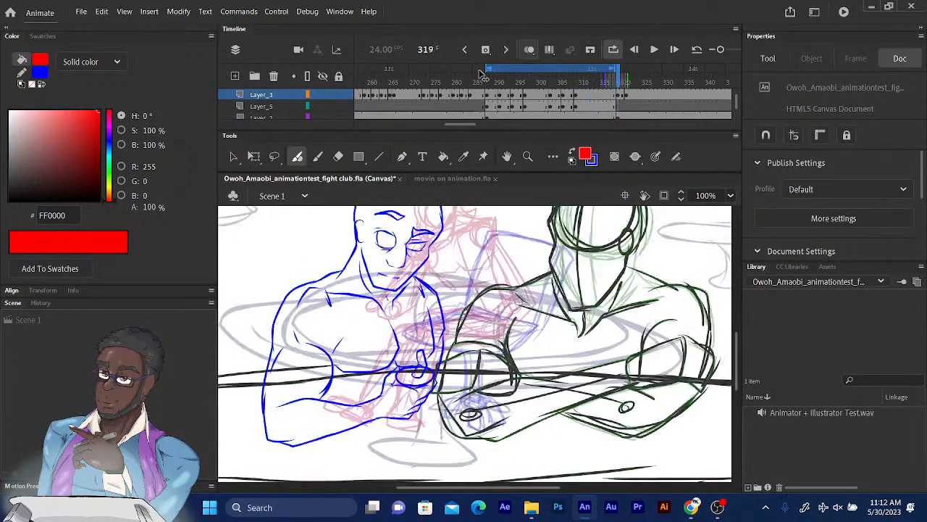
Move to frame 313 in the chair shot and turn off looped playback
{"action": "key", "text": "period"}
{"action": "key", "text": "period"}
{"action": "key", "text": "comma"}
{"action": "left_click", "coordinate": [593, 77]}
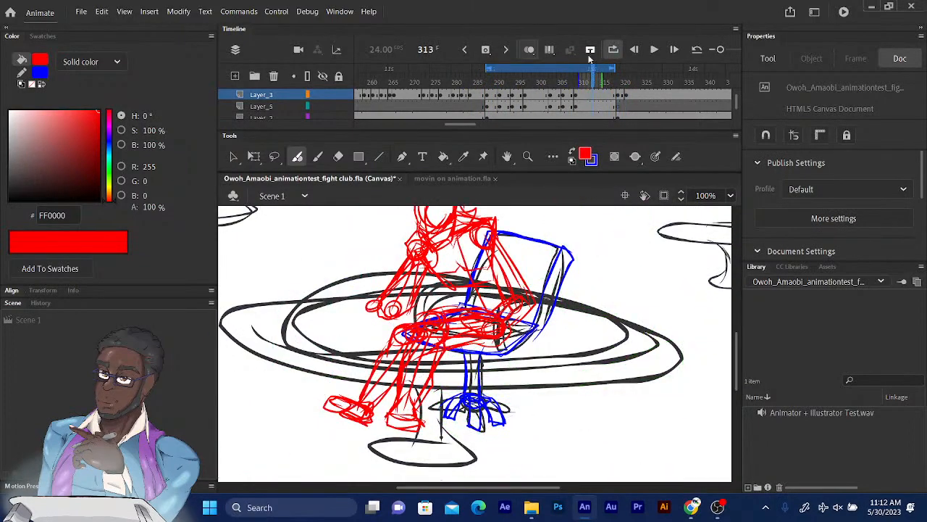
{"action": "left_click", "coordinate": [591, 50]}
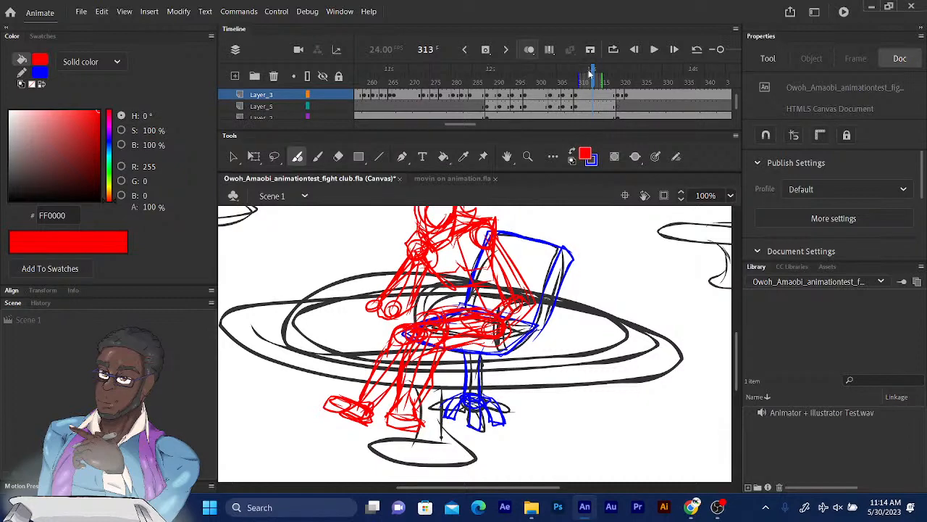
Step back frame by frame from 313 to about 301 and forward to 319 to review the return turn
{"action": "key", "text": "comma"}
{"action": "key", "text": "comma"}
{"action": "key", "text": "comma"}
{"action": "key", "text": "comma"}
{"action": "key", "text": "comma"}
{"action": "key", "text": "comma"}
{"action": "key", "text": "comma"}
{"action": "key", "text": "comma"}
{"action": "key", "text": "comma"}
{"action": "key", "text": "comma"}
{"action": "key", "text": "comma"}
{"action": "key", "text": "comma"}
{"action": "key", "text": "period"}
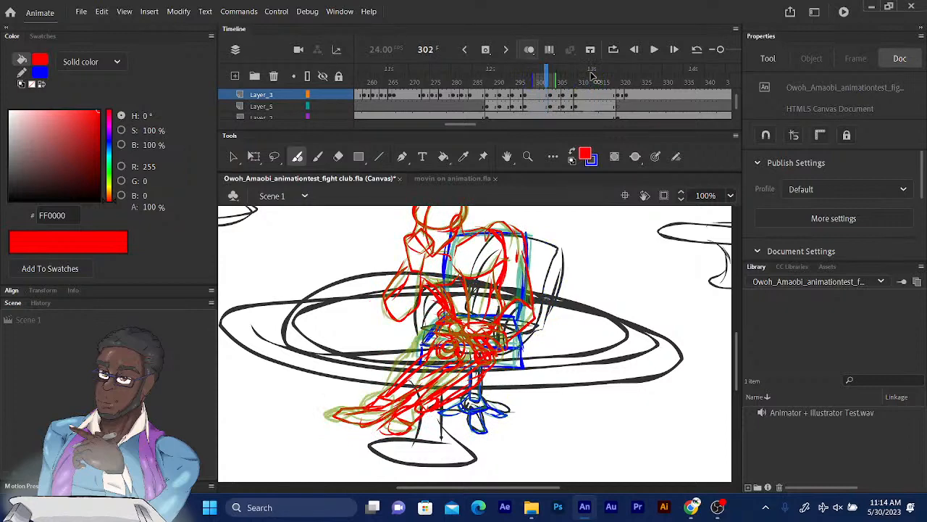
{"action": "key", "text": "period"}
{"action": "key", "text": "period"}
{"action": "key", "text": "period"}
{"action": "key", "text": "period"}
{"action": "key", "text": "period"}
{"action": "key", "text": "period"}
{"action": "key", "text": "period"}
{"action": "key", "text": "period"}
{"action": "key", "text": "period"}
{"action": "key", "text": "period"}
{"action": "key", "text": "period"}
{"action": "key", "text": "period"}
{"action": "key", "text": "period"}
{"action": "key", "text": "period"}
{"action": "key", "text": "period"}
{"action": "key", "text": "period"}
{"action": "key", "text": "period"}
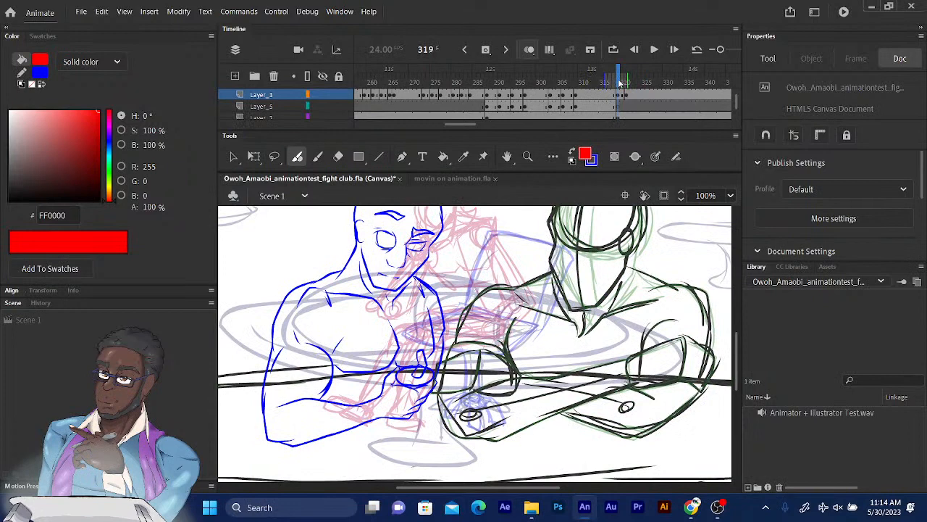
Return to frame 309, set the Fluid Brush's taper to 3, and test it with a loose red loop, undoing the stroke
{"action": "left_click_drag", "start_coordinate": [737, 103], "coordinate": [738, 80]}
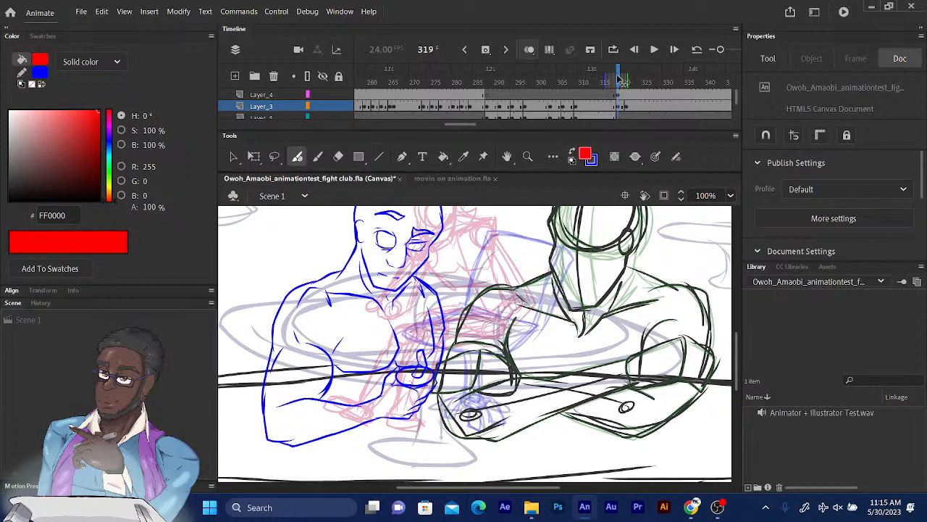
{"action": "left_click_drag", "start_coordinate": [617, 80], "coordinate": [577, 80]}
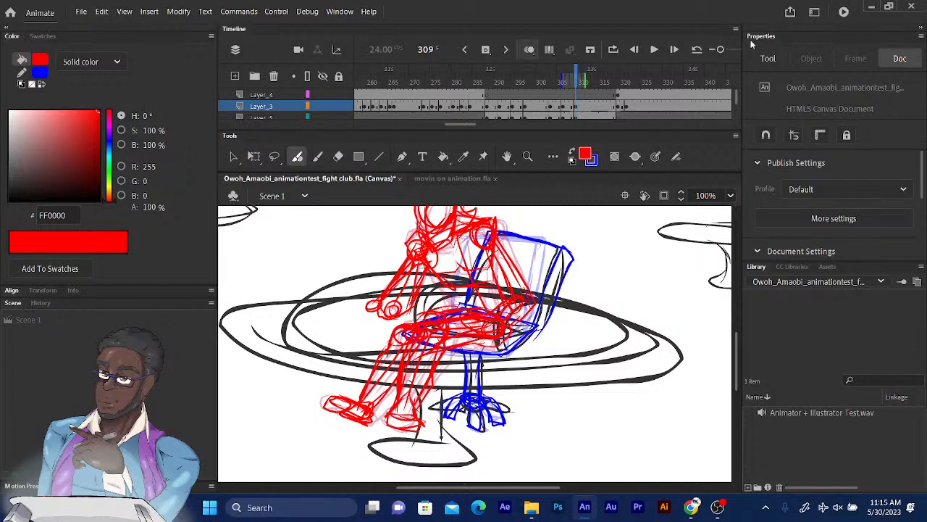
{"action": "left_click", "coordinate": [768, 58]}
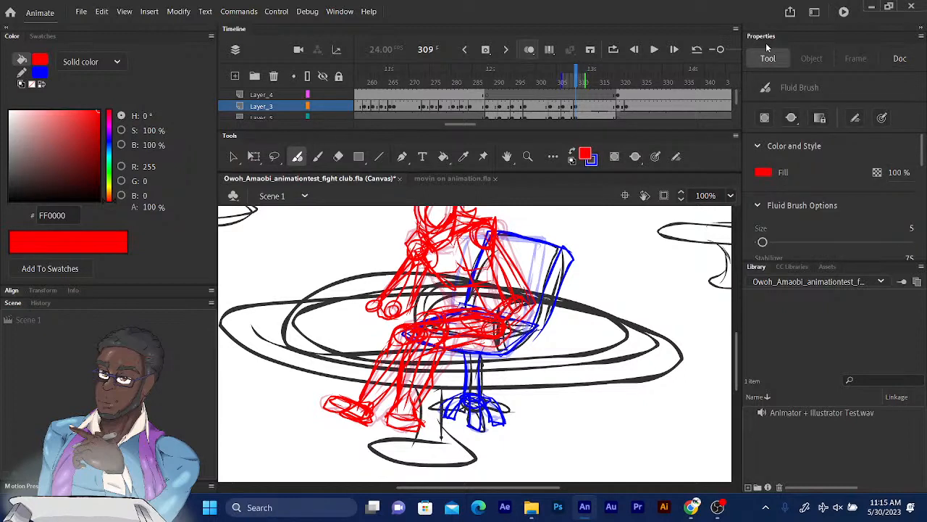
{"action": "scroll", "coordinate": [923, 161], "scroll_direction": "down", "scroll_amount": 5}
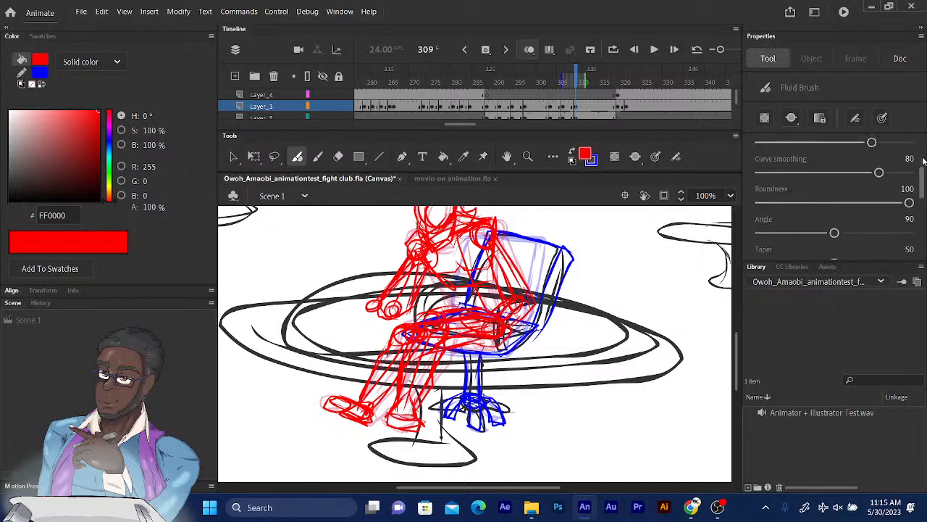
{"action": "scroll", "coordinate": [923, 161], "scroll_direction": "down", "scroll_amount": 2}
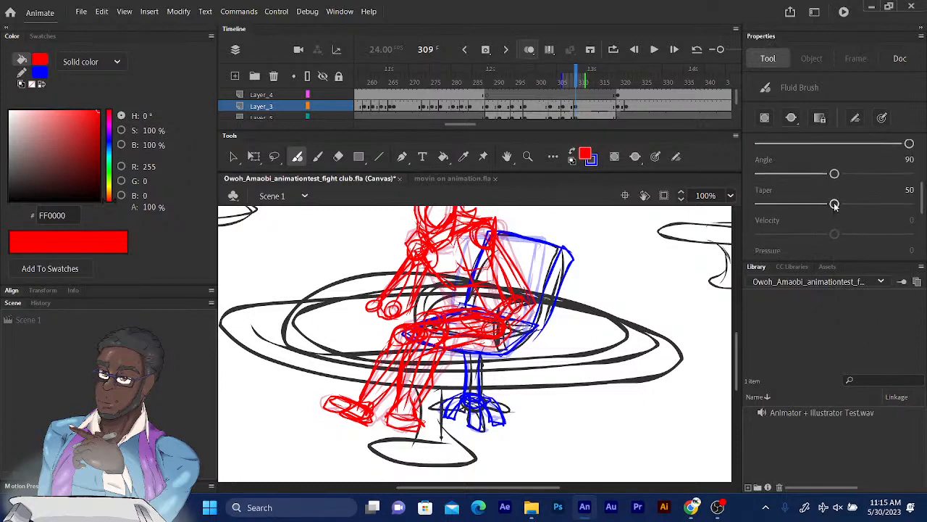
{"action": "left_click_drag", "start_coordinate": [833, 206], "coordinate": [766, 204]}
{"action": "left_click_drag", "start_coordinate": [766, 204], "coordinate": [764, 205]}
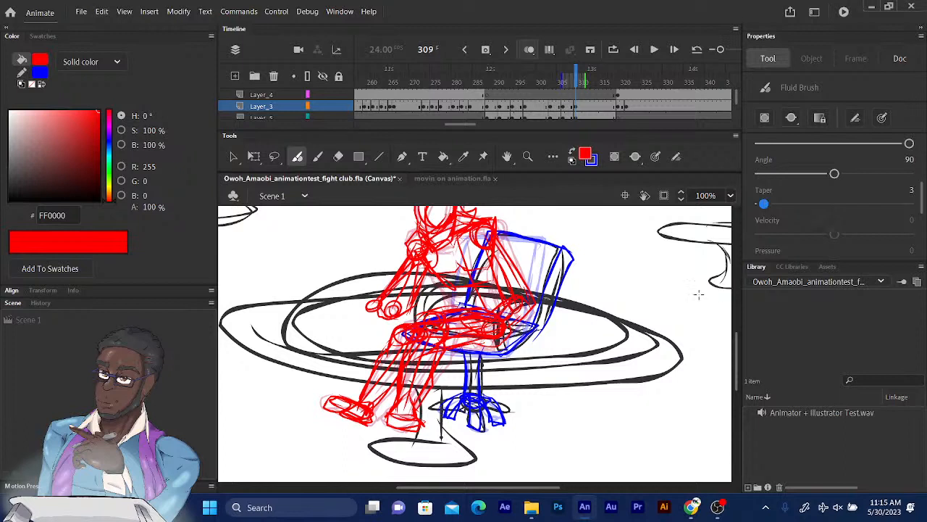
{"action": "mouse_move", "coordinate": [680, 284]}
{"action": "left_mouse_down"}
{"action": "mouse_move", "coordinate": [654, 312]}
{"action": "mouse_move", "coordinate": [687, 287]}
{"action": "left_mouse_up"}
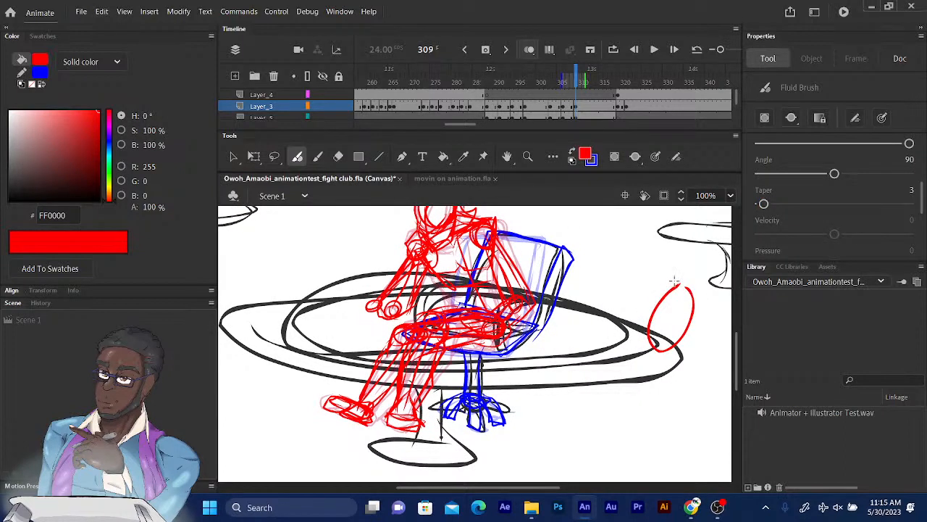
{"action": "key", "text": "ctrl+z"}
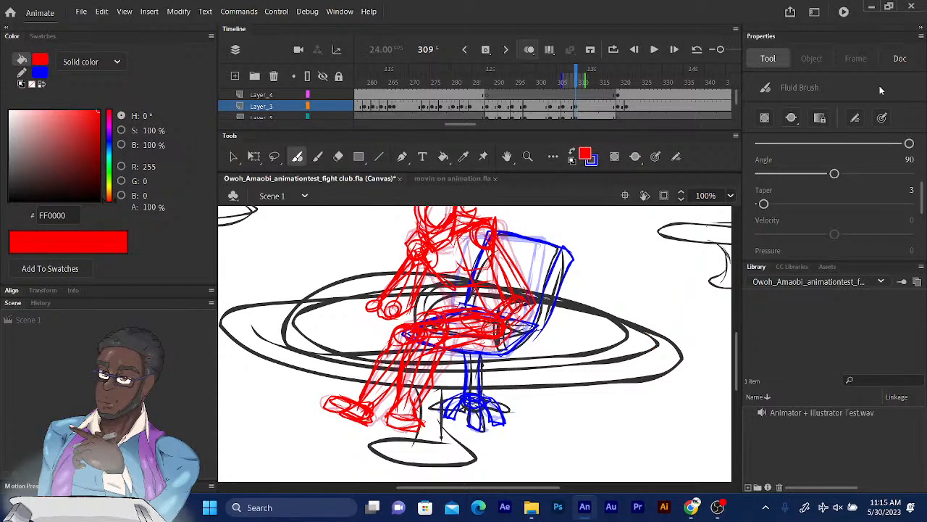
Set the Fluid Brush's angle to 0, comparing red test strokes beside the chair from before and after, and undo both strokes
{"action": "scroll", "coordinate": [924, 208], "scroll_direction": "down", "scroll_amount": 2}
{"action": "scroll", "coordinate": [924, 208], "scroll_direction": "down", "scroll_amount": 3}
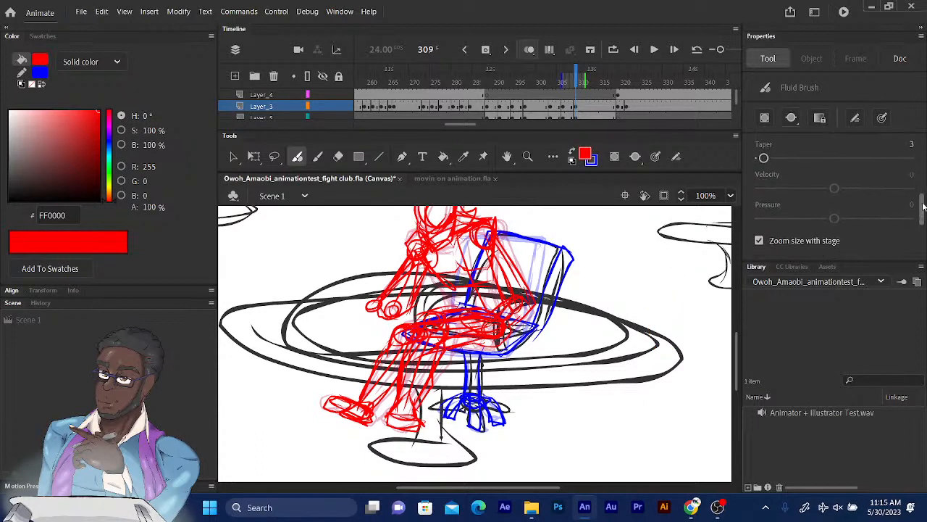
{"action": "scroll", "coordinate": [923, 208], "scroll_direction": "up", "scroll_amount": 5}
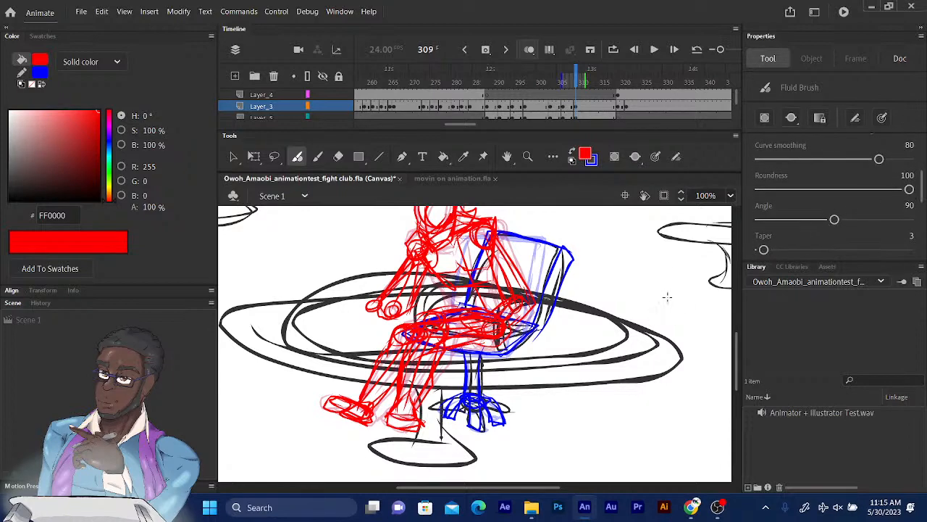
{"action": "mouse_move", "coordinate": [671, 278]}
{"action": "left_mouse_down"}
{"action": "mouse_move", "coordinate": [634, 317]}
{"action": "mouse_move", "coordinate": [564, 339]}
{"action": "left_mouse_up"}
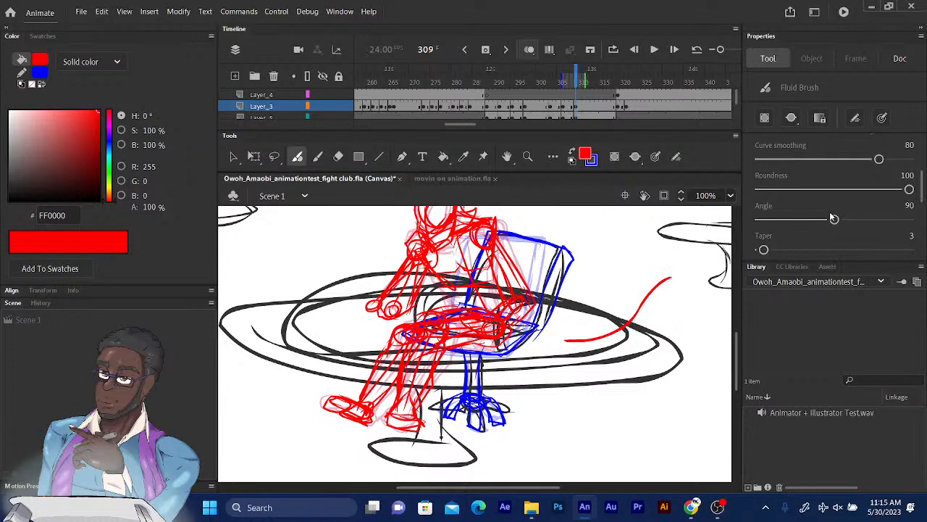
{"action": "left_click_drag", "start_coordinate": [834, 220], "coordinate": [759, 220]}
{"action": "left_click_drag", "start_coordinate": [681, 244], "coordinate": [573, 311]}
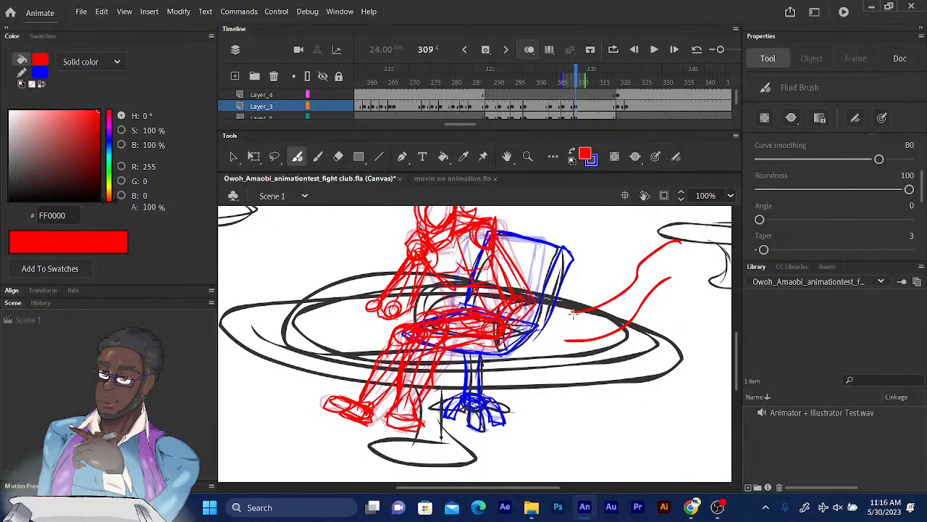
{"action": "key", "text": "ctrl+z"}
{"action": "key", "text": "ctrl+z"}
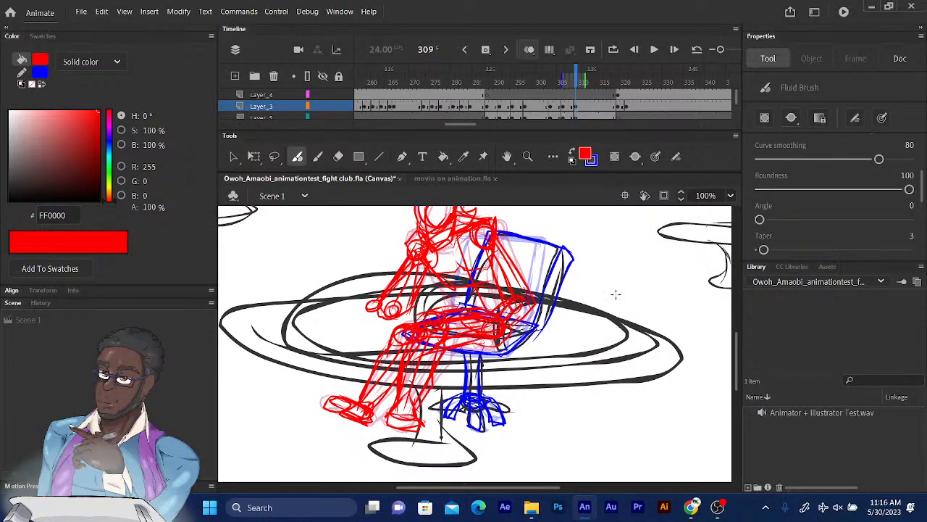
Set the Fluid Brush's curve smoothing to 0 and try it with a curved test stroke, undoing the stroke
{"action": "mouse_move", "coordinate": [879, 159]}
{"action": "left_mouse_down"}
{"action": "mouse_move", "coordinate": [911, 160]}
{"action": "mouse_move", "coordinate": [759, 160]}
{"action": "left_mouse_up"}
{"action": "left_click_drag", "start_coordinate": [709, 288], "coordinate": [612, 334]}
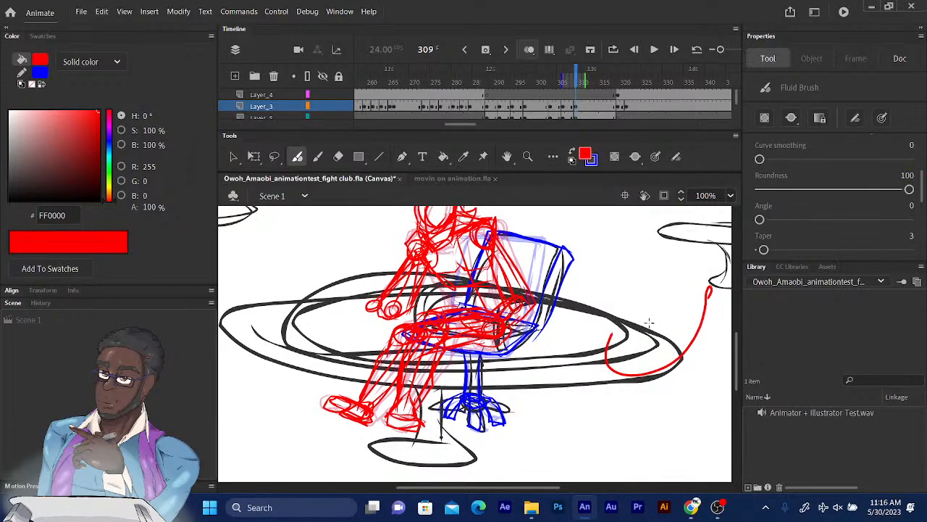
{"action": "key", "text": "ctrl+z"}
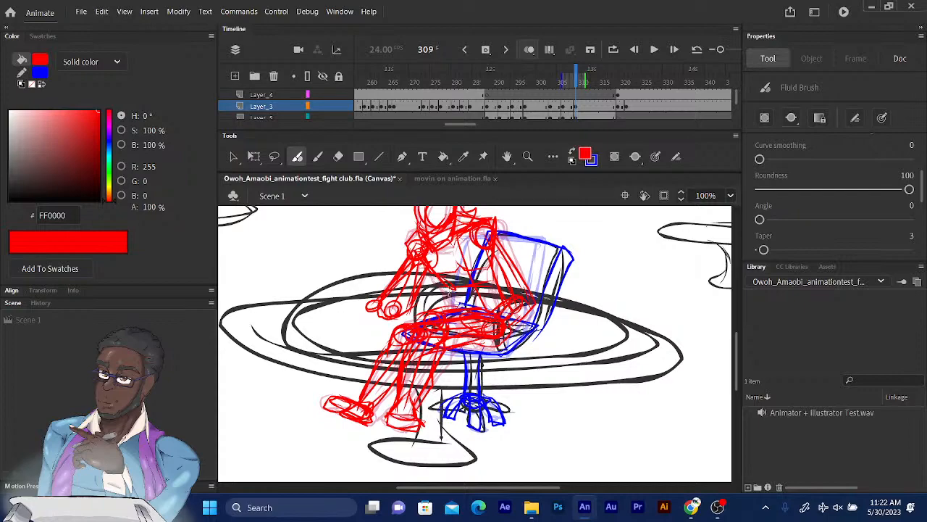
Zoom out to 50% to view the whole stage of the chair shot at frame 309
{"action": "left_click_drag", "start_coordinate": [450, 290], "coordinate": [480, 328]}
{"action": "left_click_drag", "start_coordinate": [453, 261], "coordinate": [445, 283]}
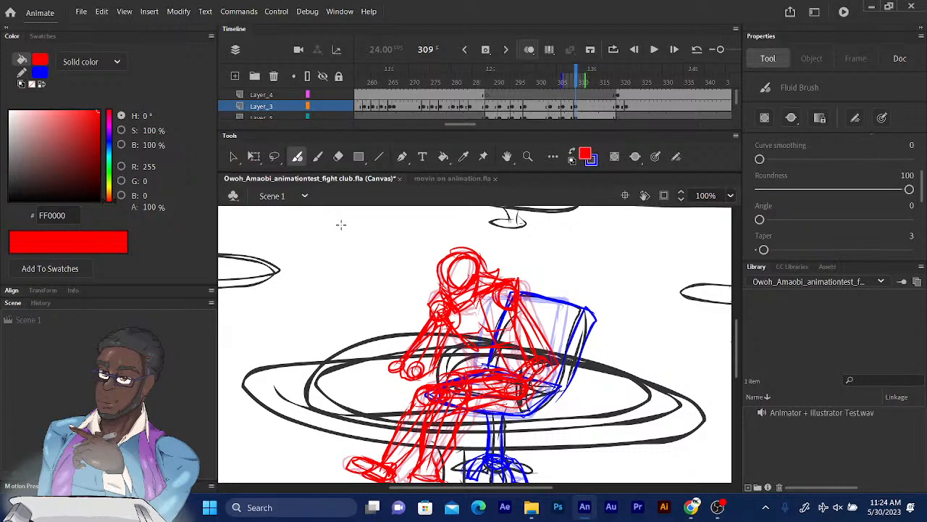
{"action": "key", "text": "ctrl+minus"}
{"action": "key", "text": "ctrl+minus"}
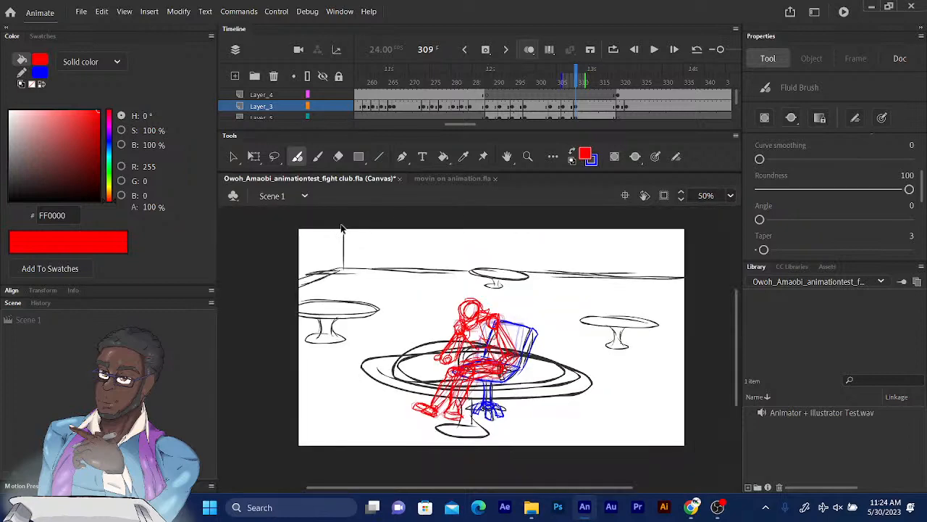